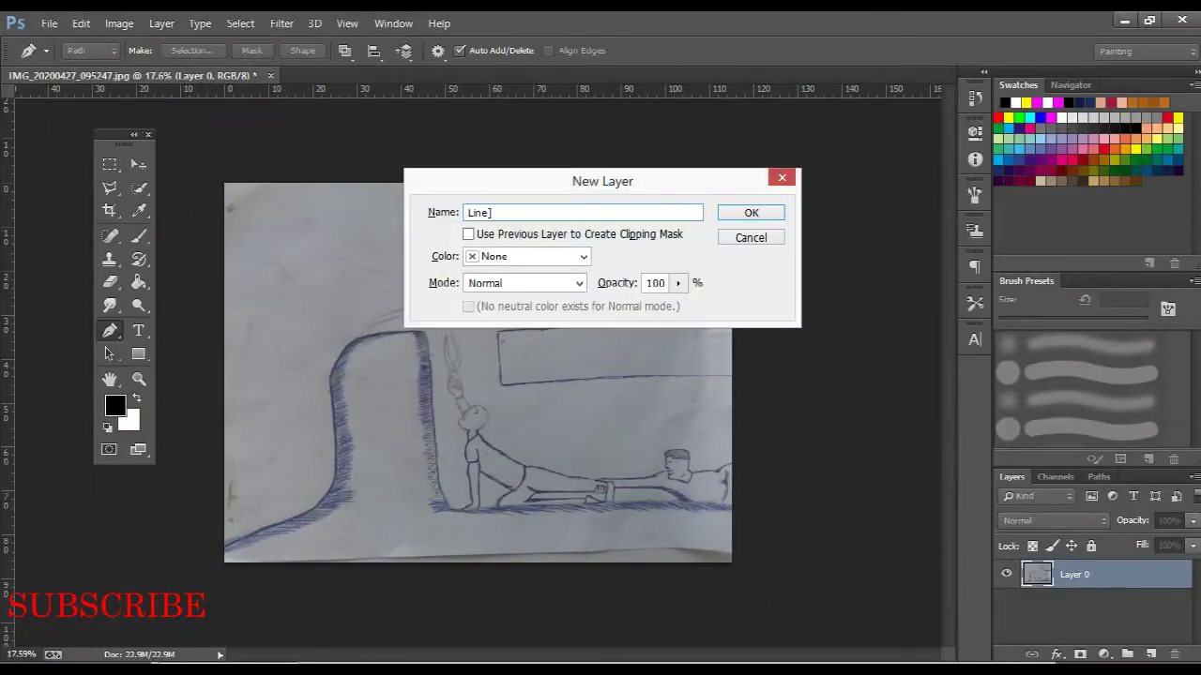
# Confirm the new empty layer named 'Line' over the scanned sketch IMG_20200427_095247.jpg
pyautogui.press('Return')
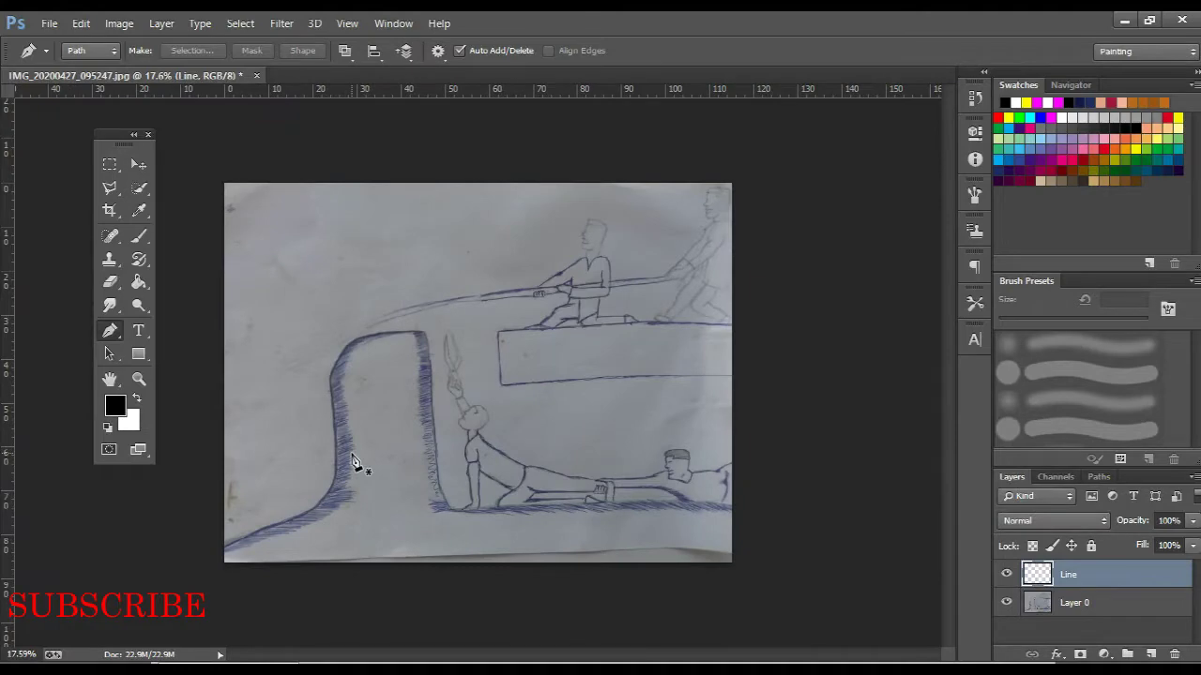
# Fit the sketch in the window and stroke the traced cliff outline path
pyautogui.scroll(2, 355, 461)
pyautogui.scroll(3, 247, 491)
pyautogui.scroll(2, 469, 316)
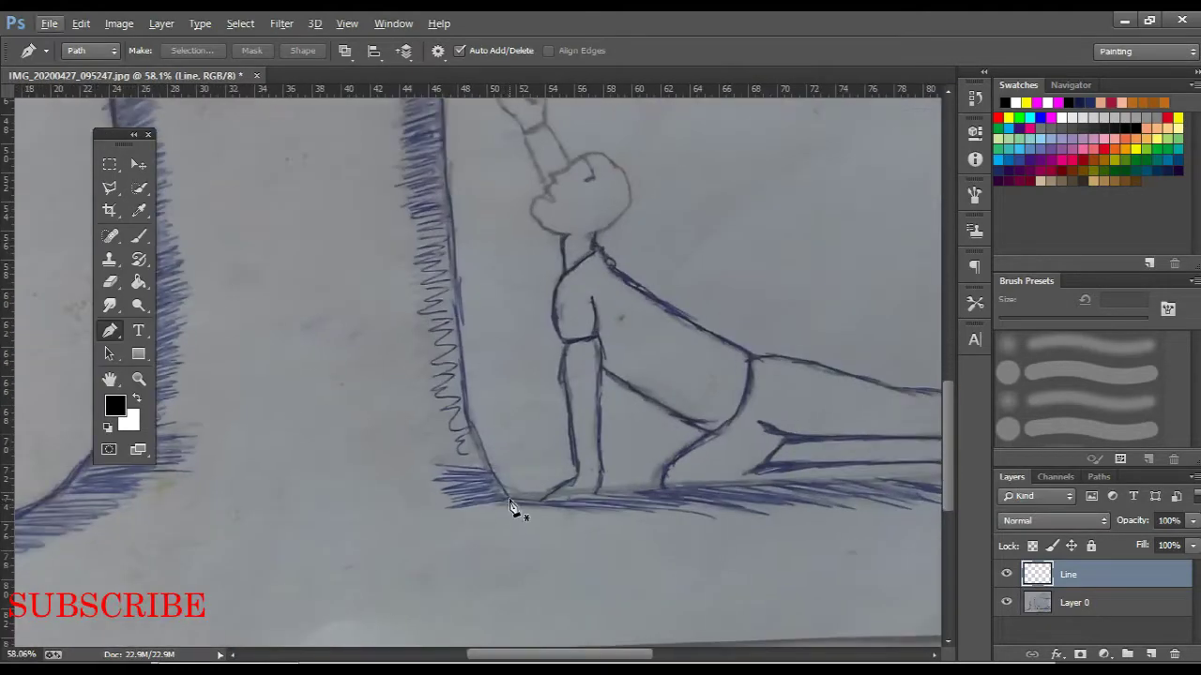
pyautogui.scroll(3, 459, 321)
pyautogui.hscroll(-2, 565, 244)
pyautogui.hscroll(-2, 460, 131)
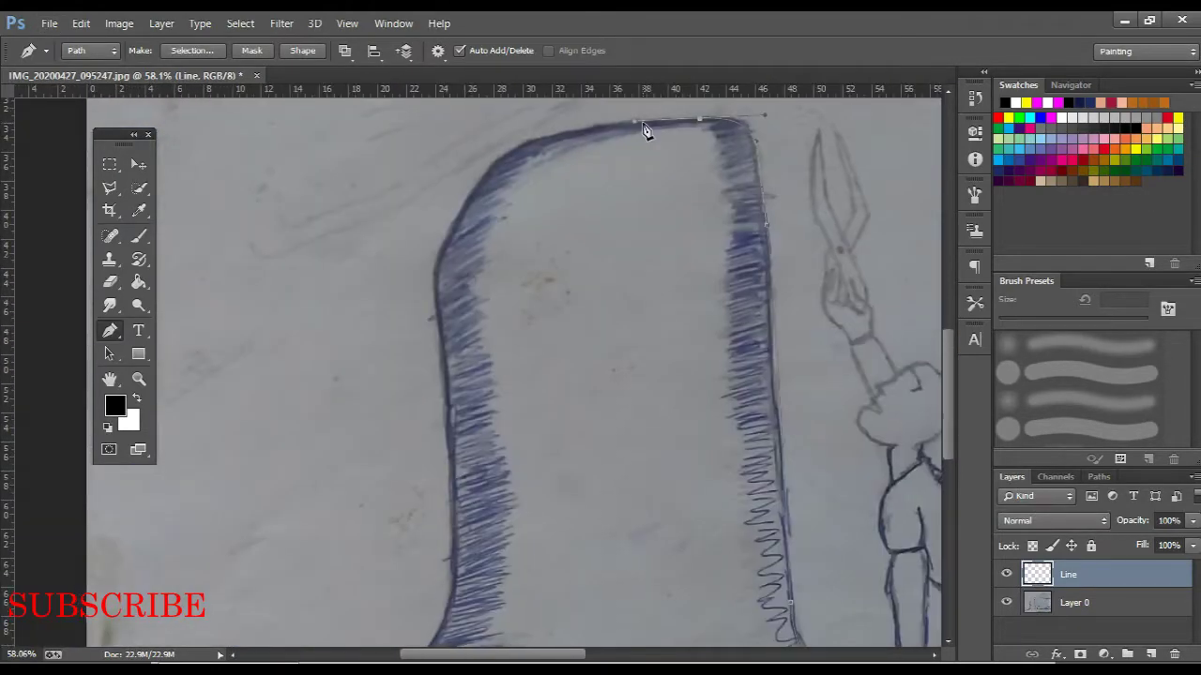
pyautogui.scroll(-2, 446, 281)
pyautogui.scroll(-3, 473, 350)
pyautogui.hscroll(-1, 473, 351)
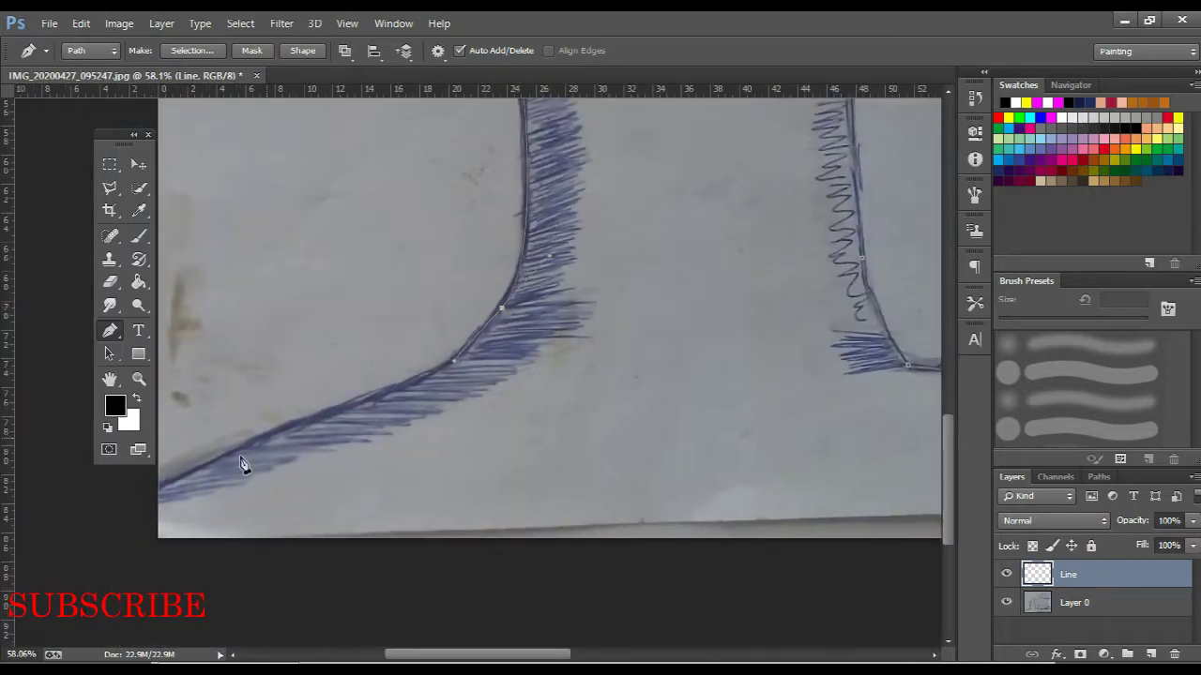
pyautogui.hotkey('ctrl', '0')
pyautogui.rightClick(449, 382)
pyautogui.click(490, 350)
pyautogui.press('Return')
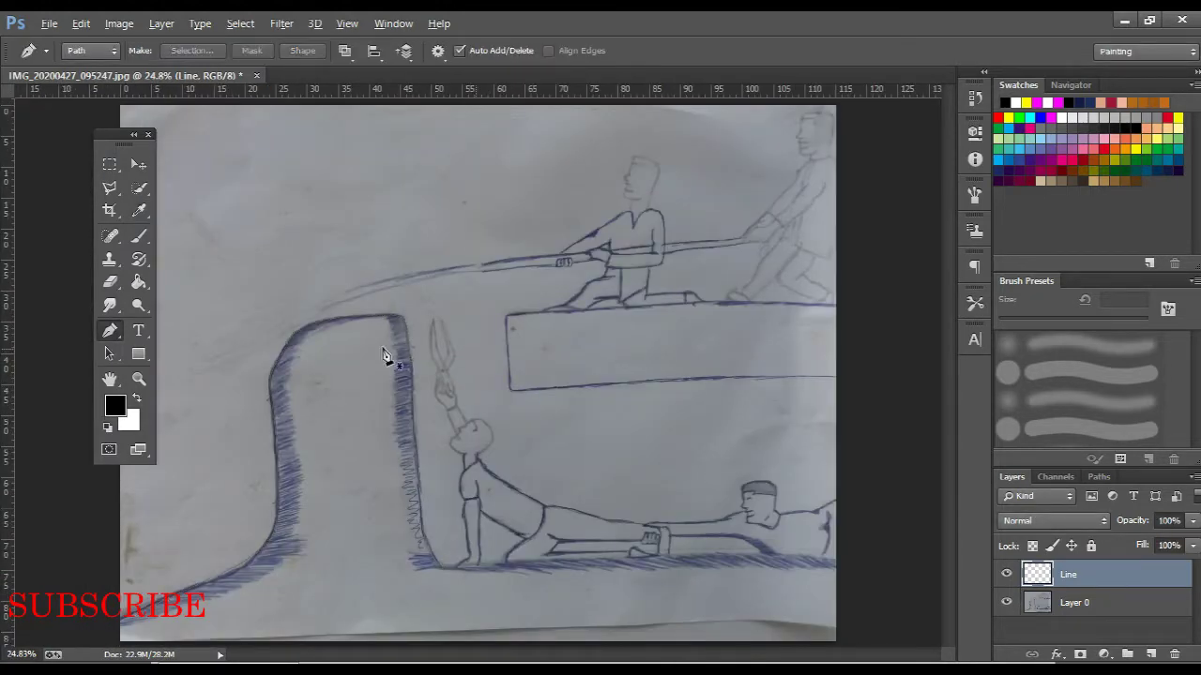
# Cancel the repeat stroke and set the brush tip to 8 px
pyautogui.scroll(5, 385, 355)
pyautogui.rightClick(392, 315)
pyautogui.click(432, 351)
pyautogui.click(721, 259)
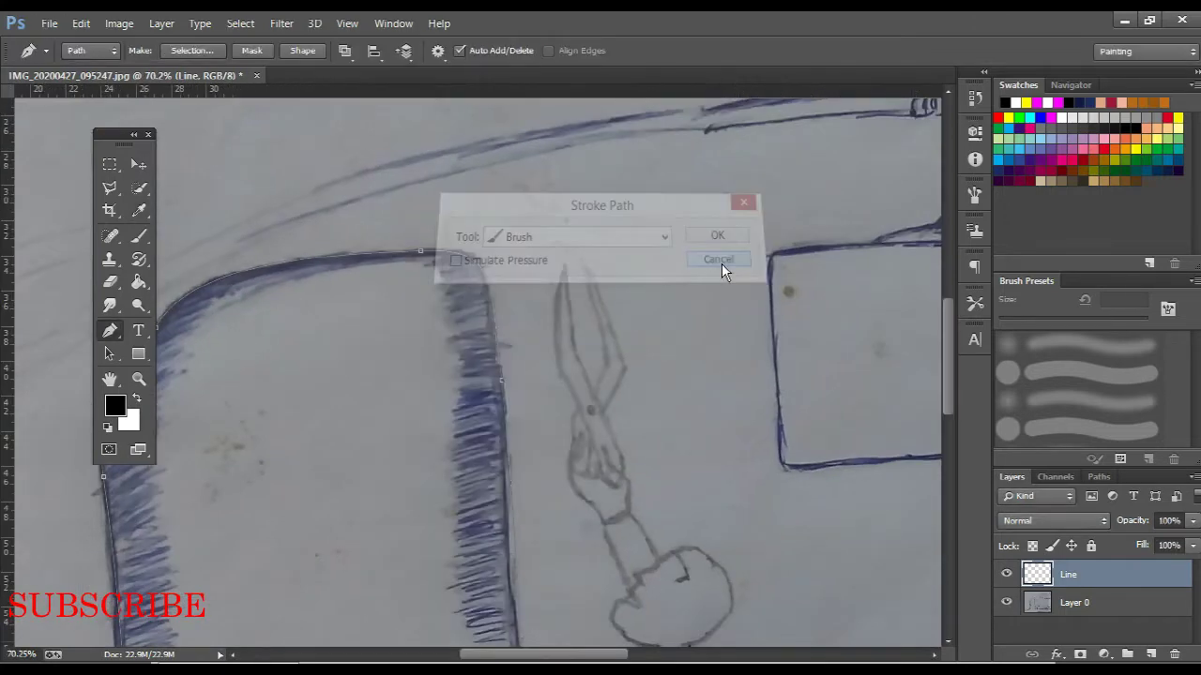
pyautogui.press('b')
pyautogui.rightClick(600, 278)
pyautogui.press('Return')
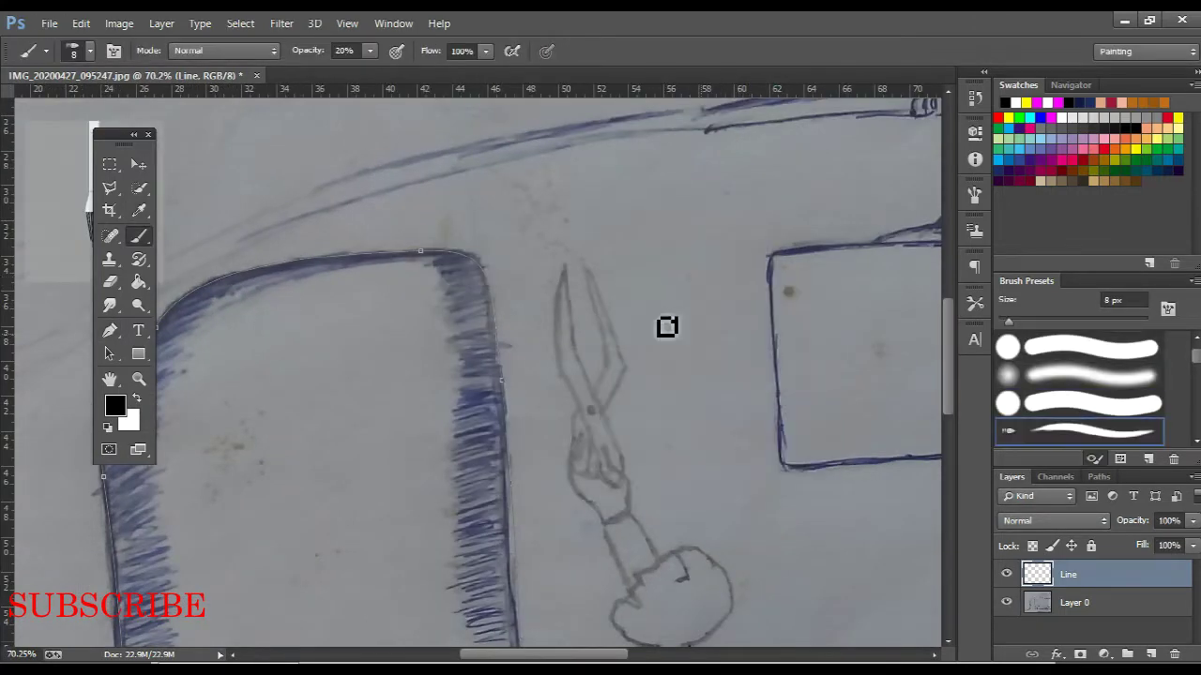
pyautogui.press('p')
pyautogui.scroll(-2, 695, 292)
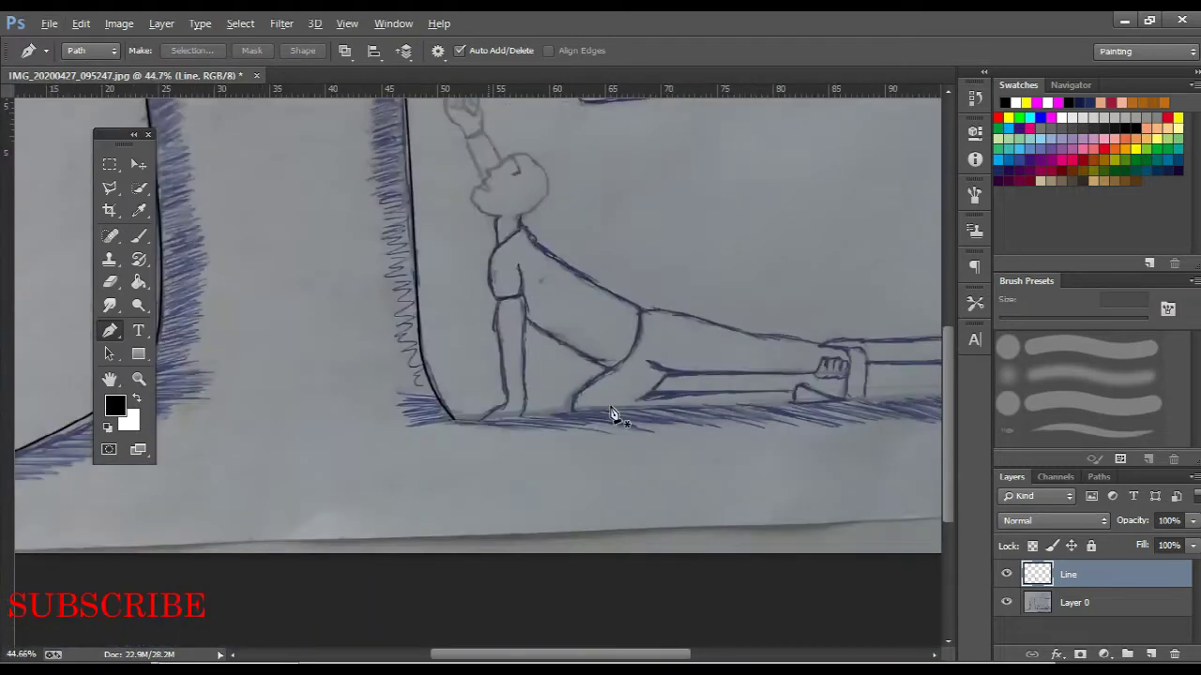
# Fill the ground-line path beneath the lying figures with solid black
pyautogui.moveTo(616, 415); pyautogui.dragTo(799, 271)
pyautogui.hscroll(3, 799, 270)
pyautogui.scroll(-2, 813, 259)
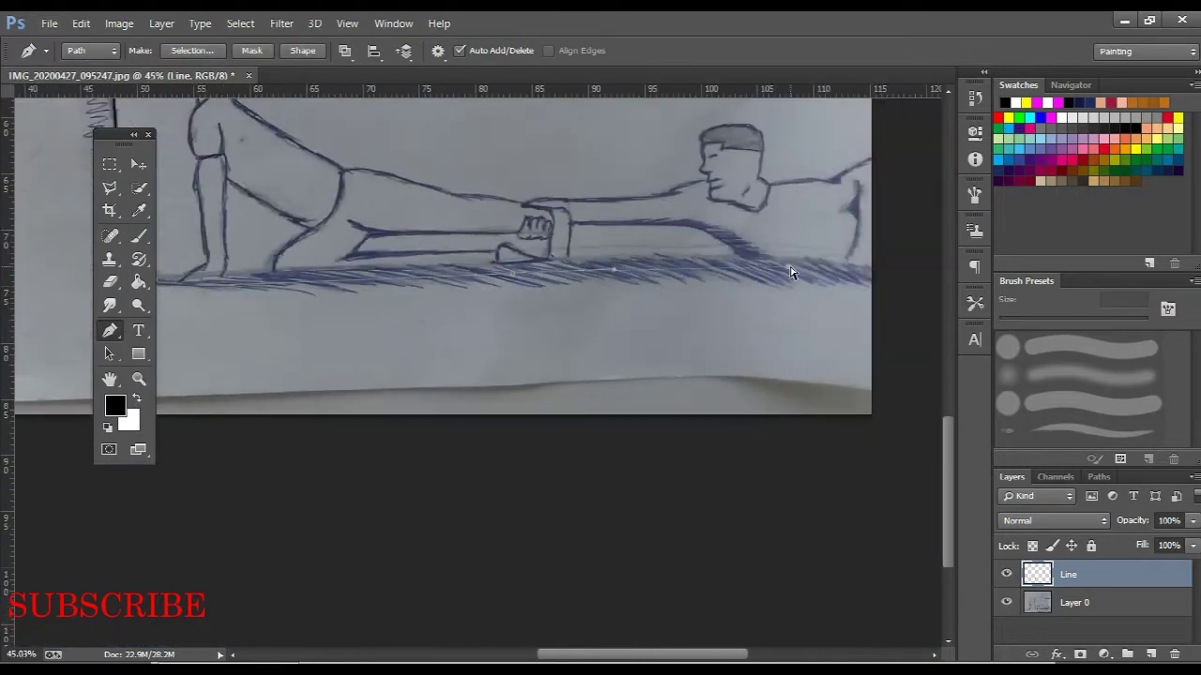
pyautogui.scroll(2, 790, 271)
pyautogui.scroll(1, 831, 266)
pyautogui.scroll(-2, 661, 233)
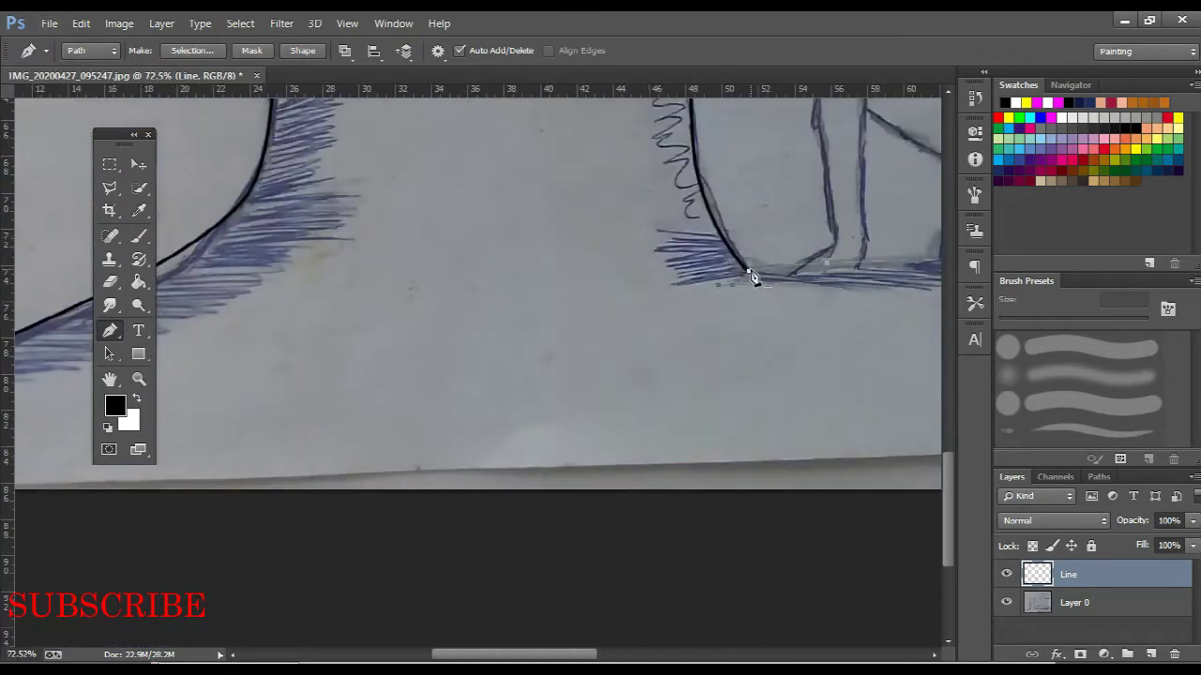
pyautogui.rightClick(771, 155)
pyautogui.click(823, 251)
pyautogui.press('Return')
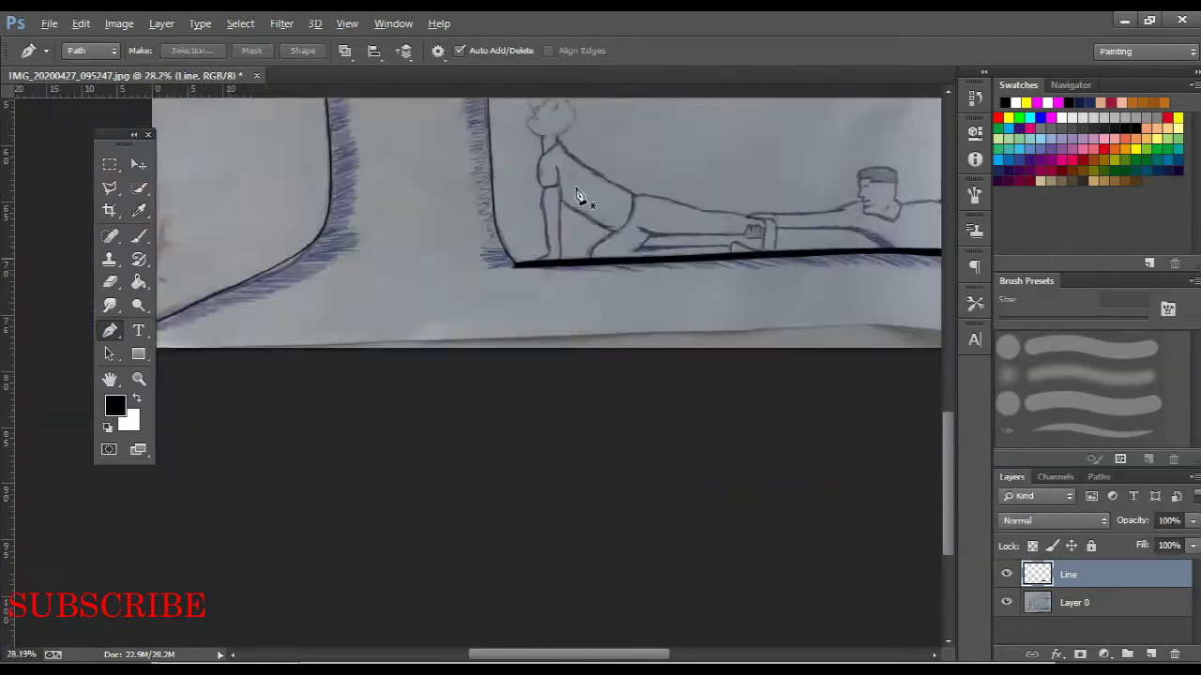
# Trace a path along the rectangular platform's bottom edge
pyautogui.scroll(3, 585, 196)
pyautogui.moveTo(416, 362); pyautogui.dragTo(549, 292)
pyautogui.scroll(-3, 549, 292)
pyautogui.scroll(2, 838, 250)
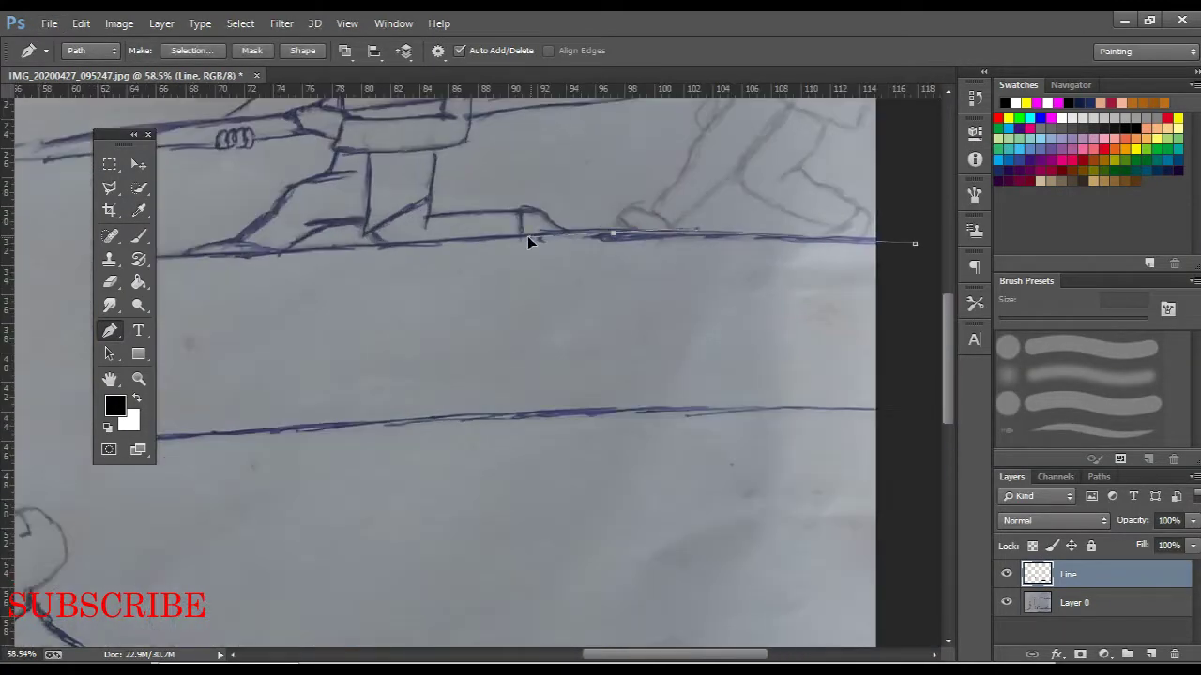
pyautogui.scroll(3, 529, 241)
pyautogui.moveTo(529, 364); pyautogui.dragTo(430, 308)
pyautogui.moveTo(804, 287); pyautogui.dragTo(527, 263)
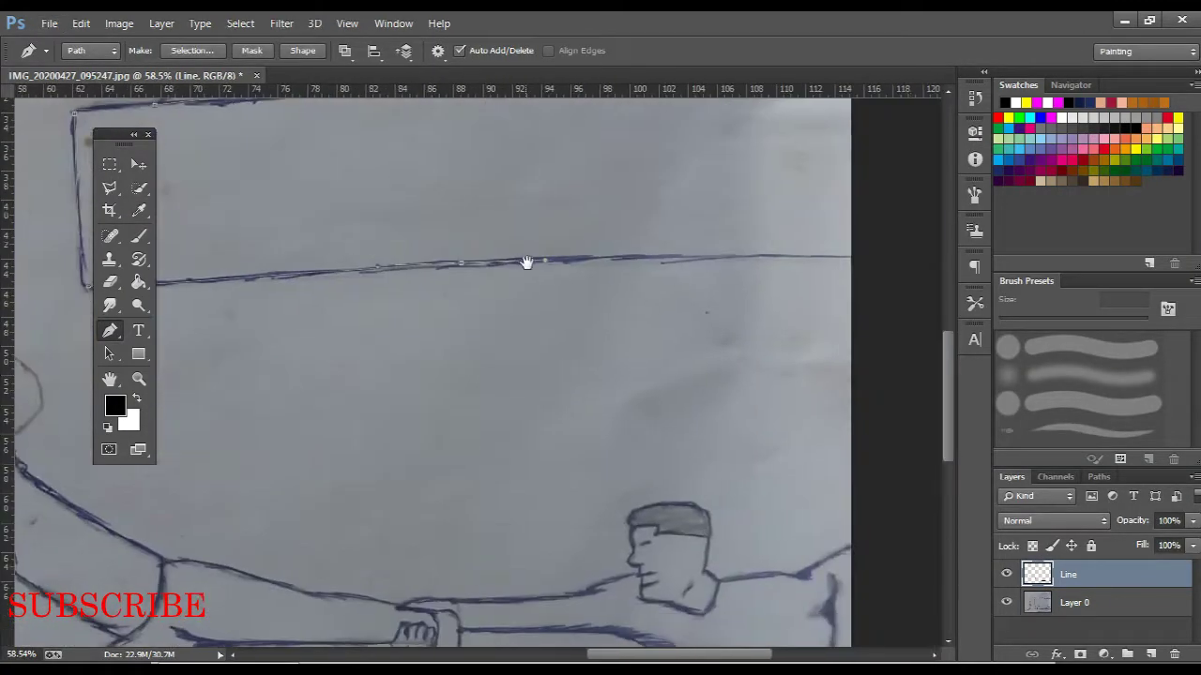
pyautogui.scroll(2, 169, 142)
pyautogui.scroll(3, 252, 193)
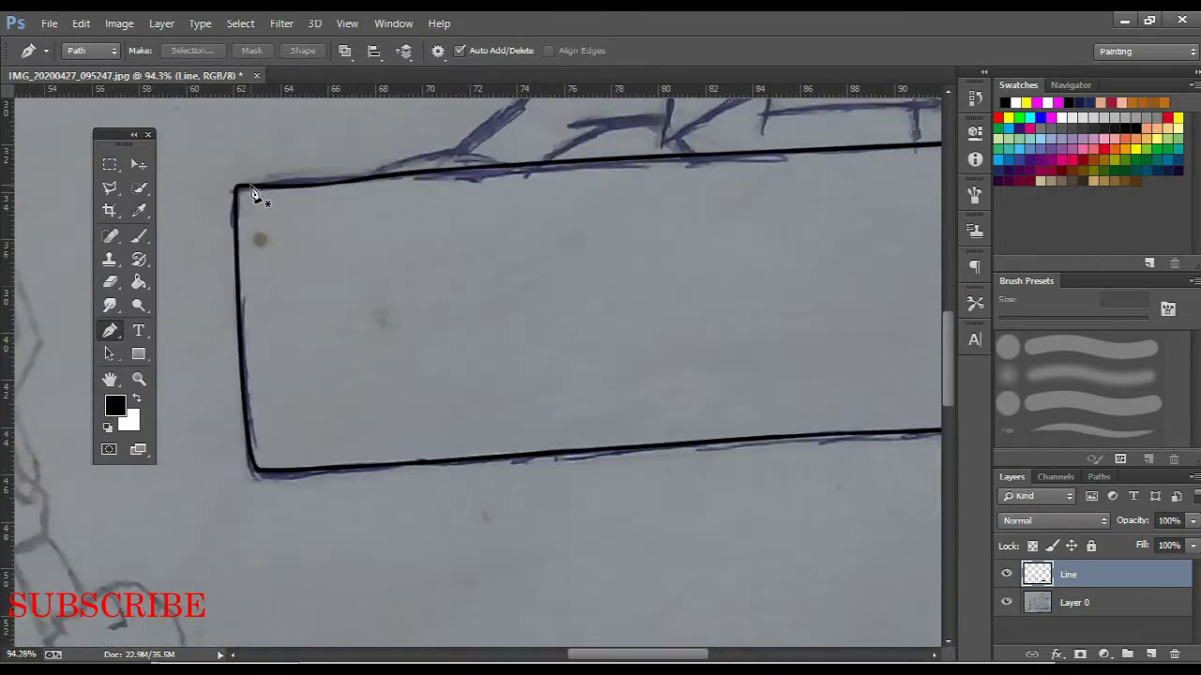
pyautogui.click(253, 469)
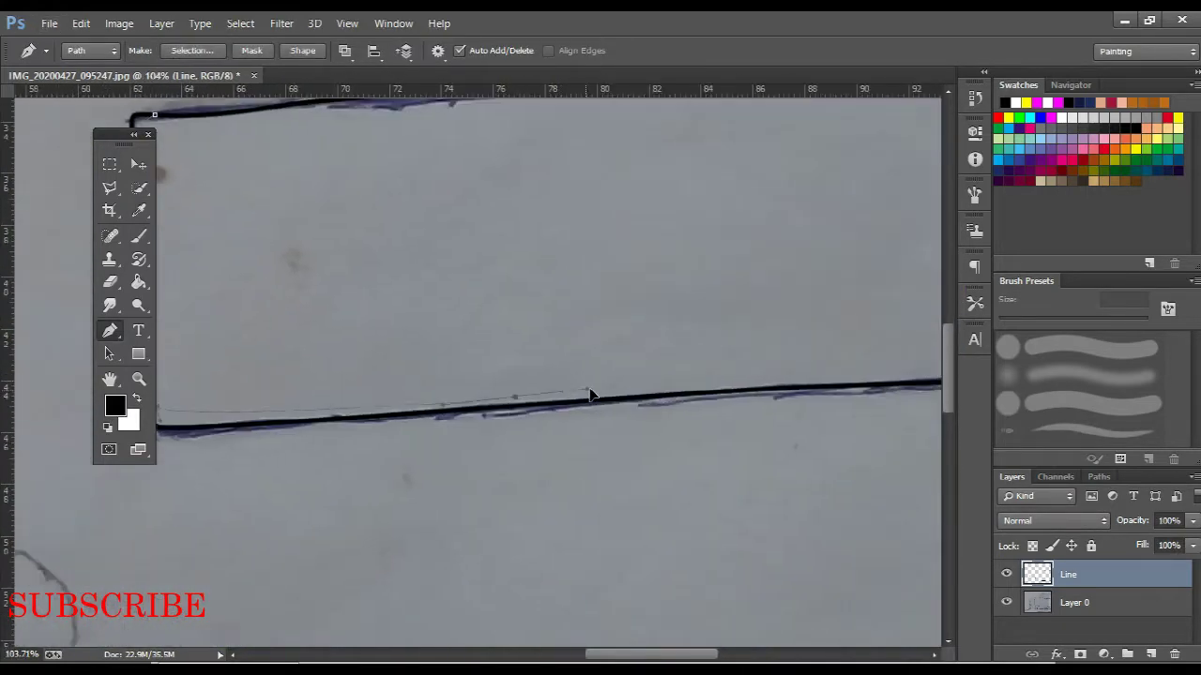
pyautogui.hscroll(5, 511, 413)
pyautogui.click(814, 344)
# Stroke the platform path with the black brush
pyautogui.hscroll(-5, 605, 314)
pyautogui.scroll(-1, 605, 314)
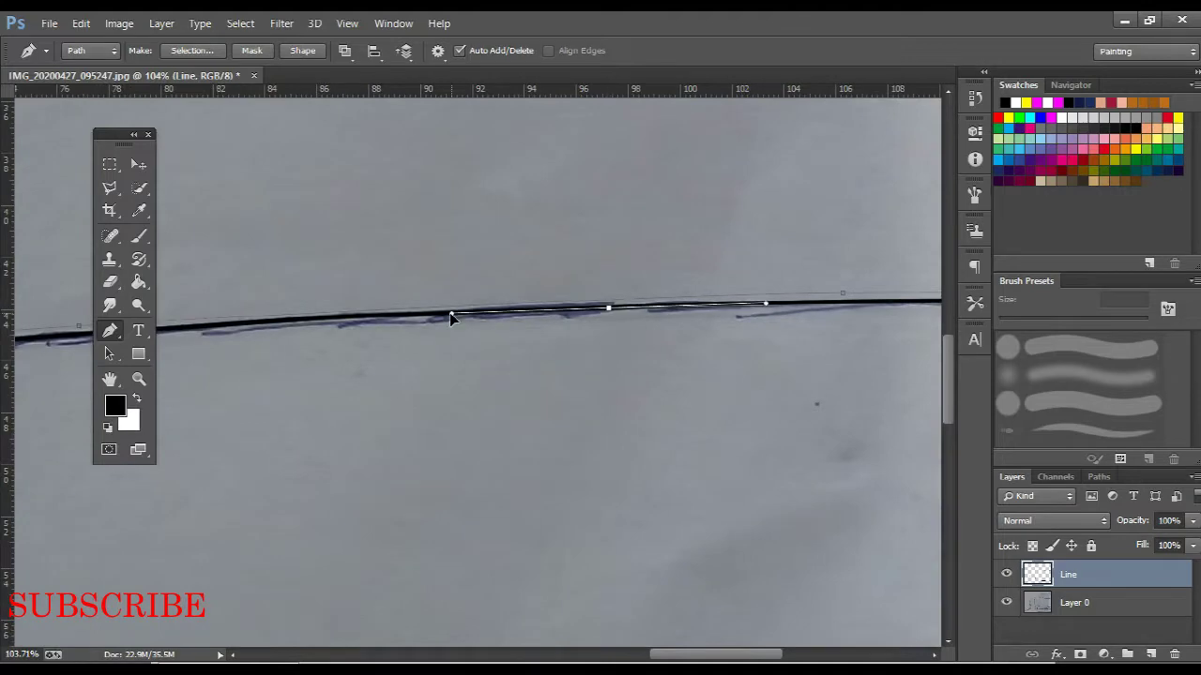
pyautogui.hscroll(-8, 450, 312)
pyautogui.hscroll(-6, 454, 328)
pyautogui.scroll(1, 454, 329)
pyautogui.scroll(4, 467, 357)
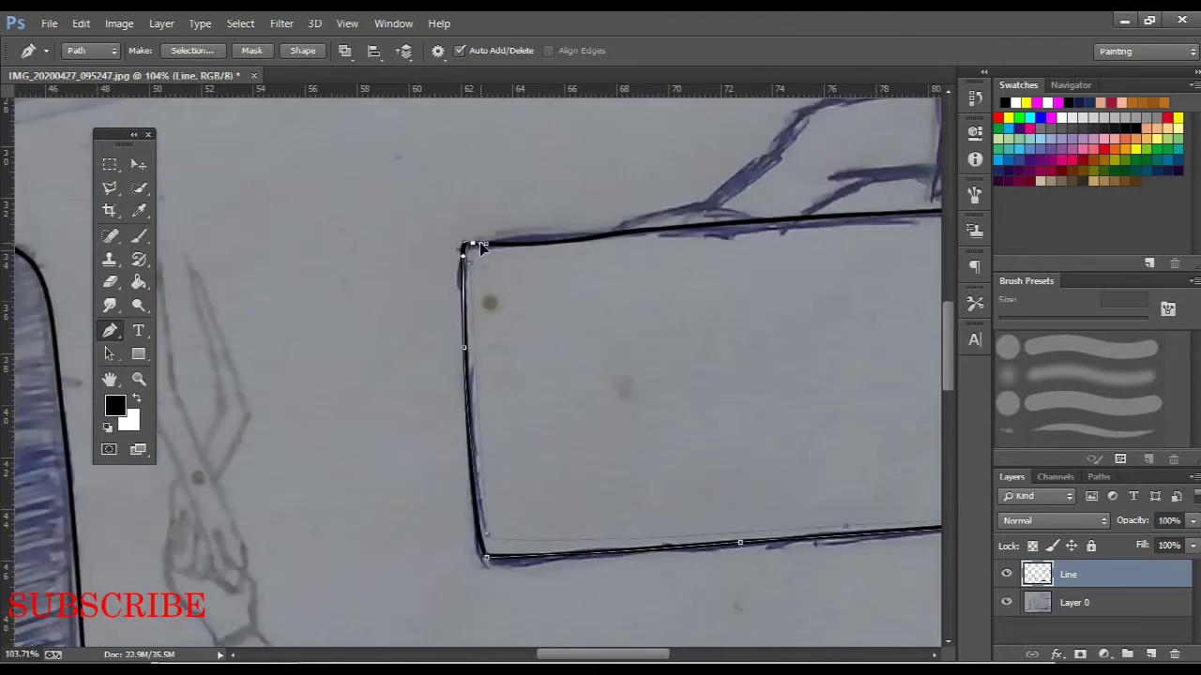
pyautogui.rightClick(554, 234)
pyautogui.click(589, 348)
pyautogui.press('b')
# Return to the Pen tool and bring up the path options for the platform's top edge
pyautogui.scroll(3, 584, 296)
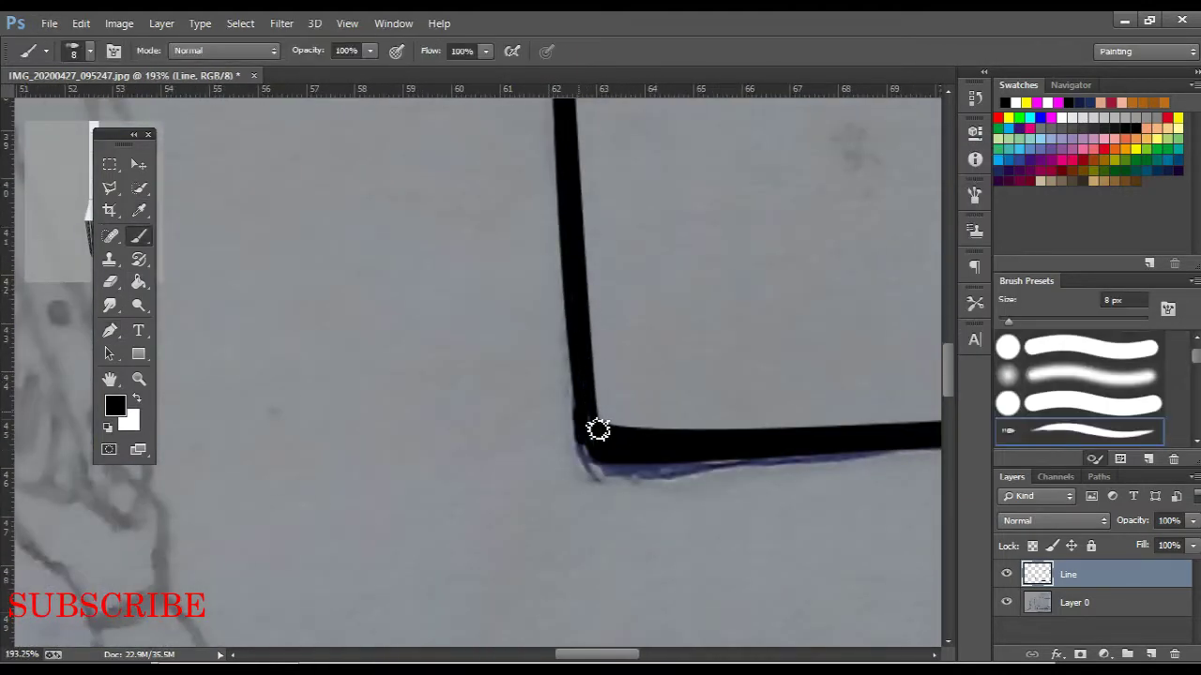
pyautogui.scroll(-3, 610, 440)
pyautogui.scroll(-3, 563, 375)
pyautogui.press('p')
pyautogui.scroll(2, 526, 300)
pyautogui.hscroll(-4, 523, 292)
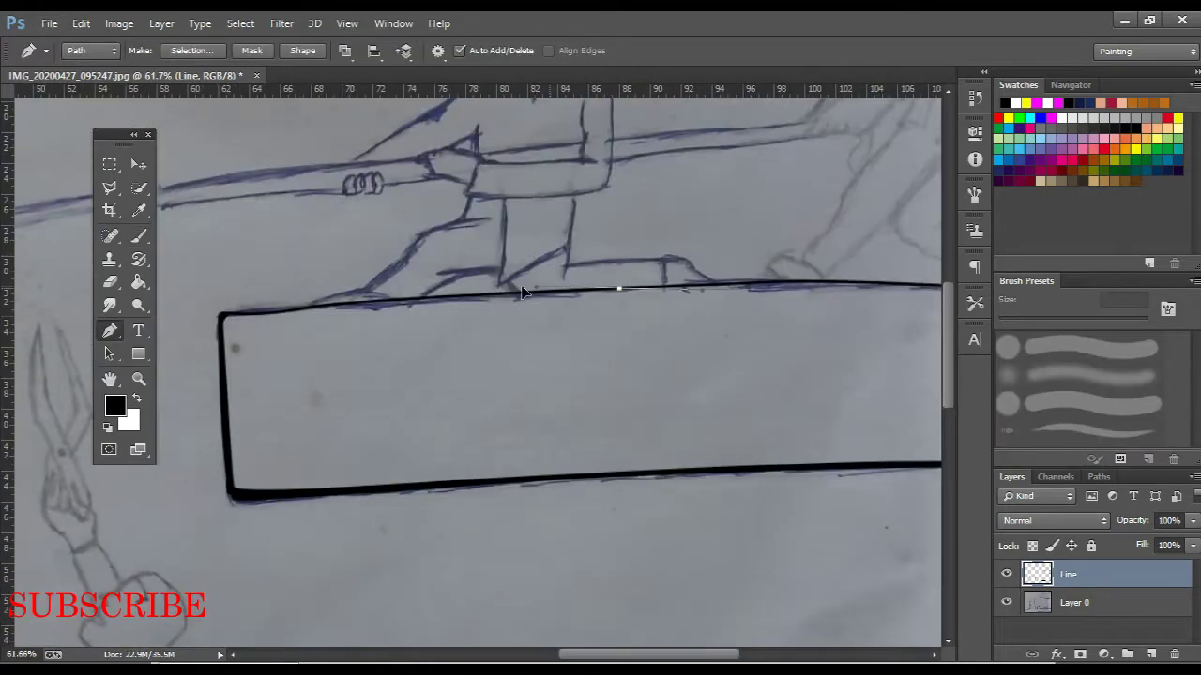
pyautogui.scroll(2, 523, 292)
pyautogui.hscroll(-2, 442, 303)
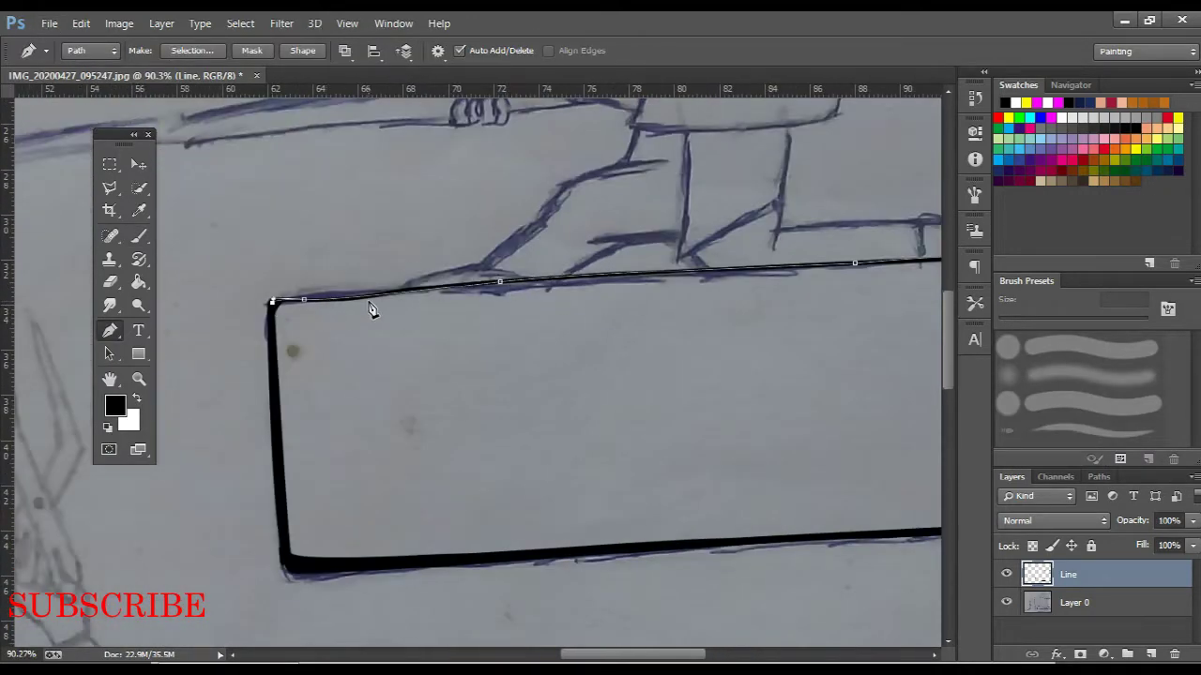
pyautogui.hscroll(2, 450, 287)
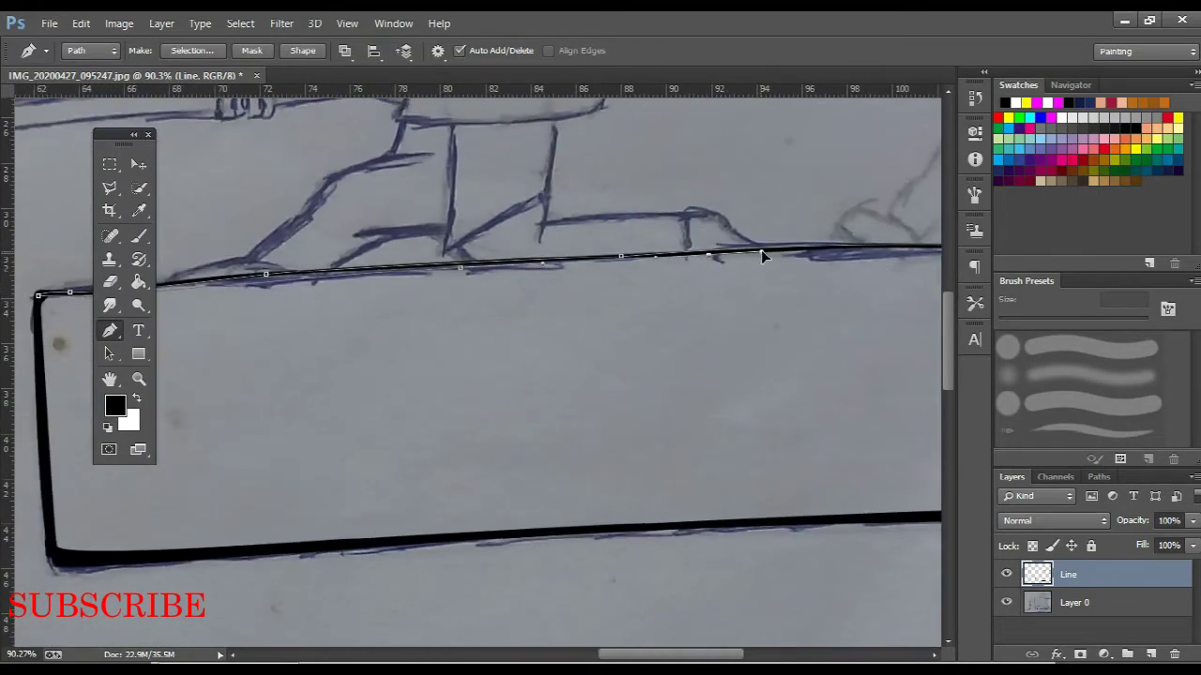
pyautogui.scroll(-2, 806, 249)
pyautogui.scroll(-1, 849, 253)
pyautogui.rightClick(666, 232)
# Stroke the traced left edge and top of the rounded cliff pillar with the black brush
pyautogui.press('Escape')
pyautogui.scroll(-1, 478, 372)
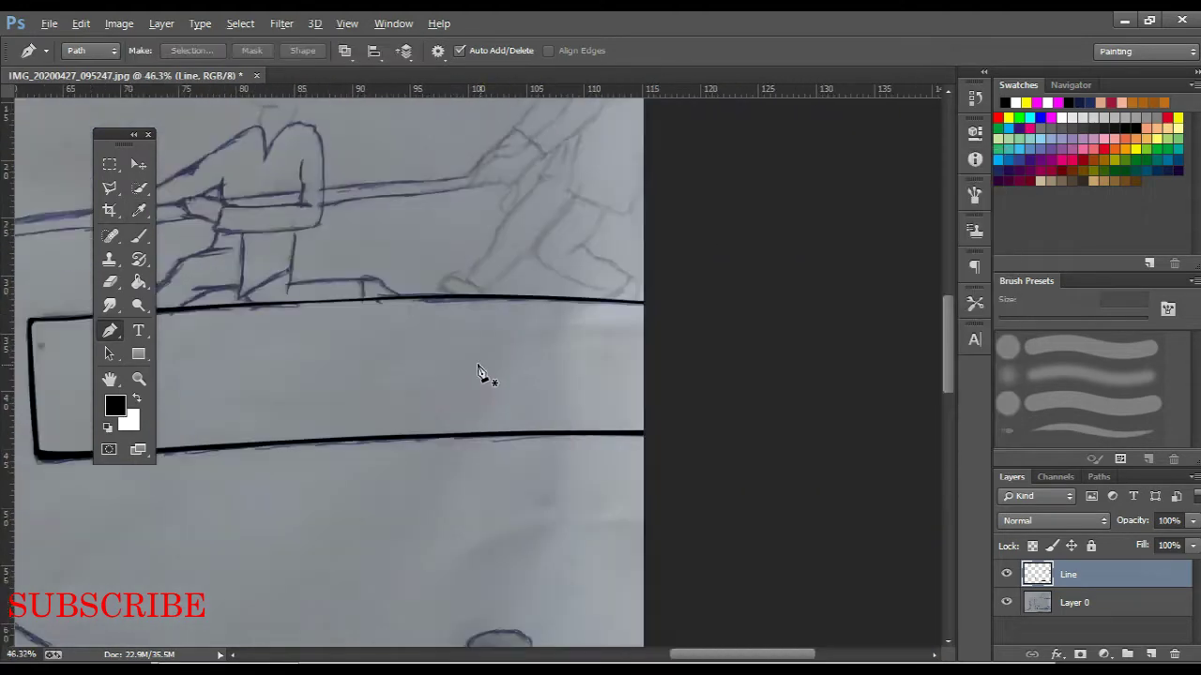
pyautogui.scroll(-2, 478, 373)
pyautogui.scroll(2, 515, 206)
pyautogui.scroll(1, 437, 247)
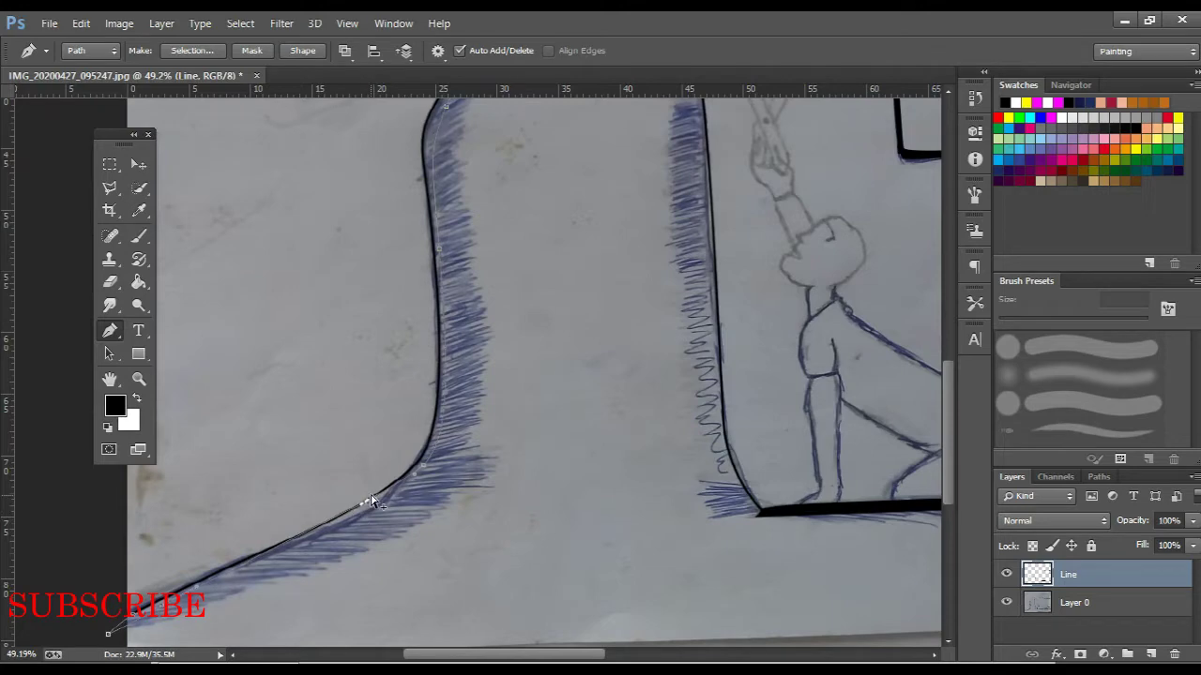
pyautogui.scroll(2, 431, 450)
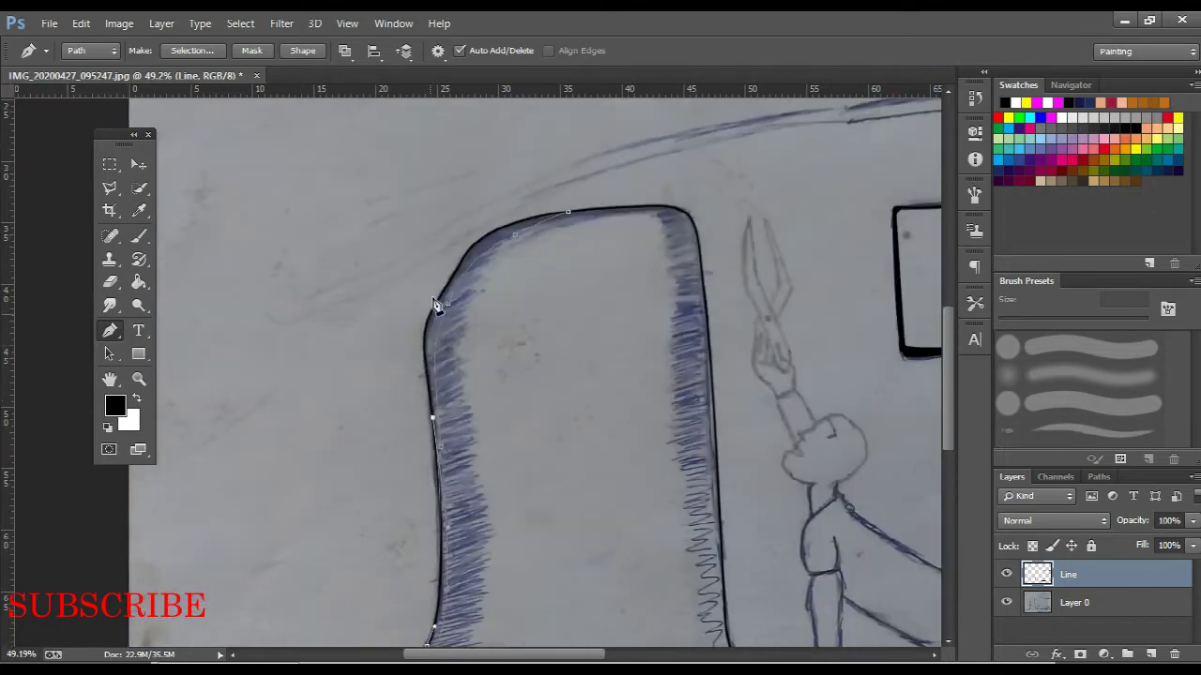
pyautogui.rightClick(568, 208)
pyautogui.click(630, 351)
pyautogui.scroll(-2, 376, 281)
pyautogui.scroll(2, 375, 282)
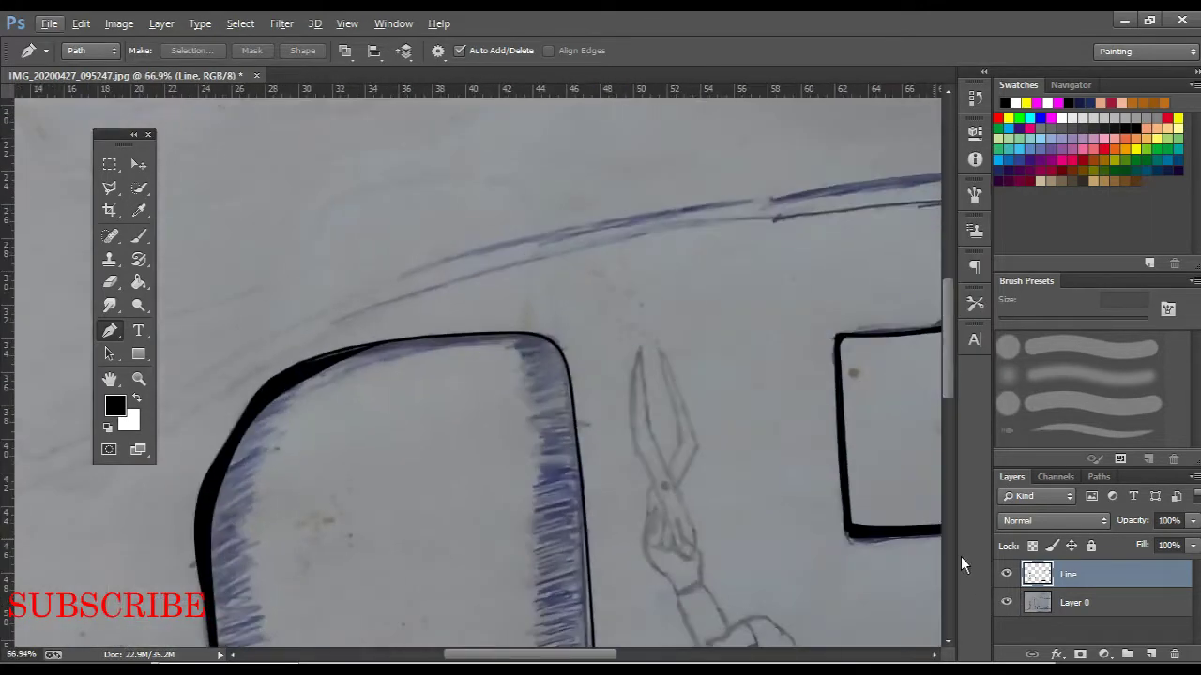
pyautogui.press('b')
pyautogui.scroll(1, 325, 371)
# Fill the right-hand man's hair path with solid black
pyautogui.press('p')
pyautogui.hscroll(5, 826, 515)
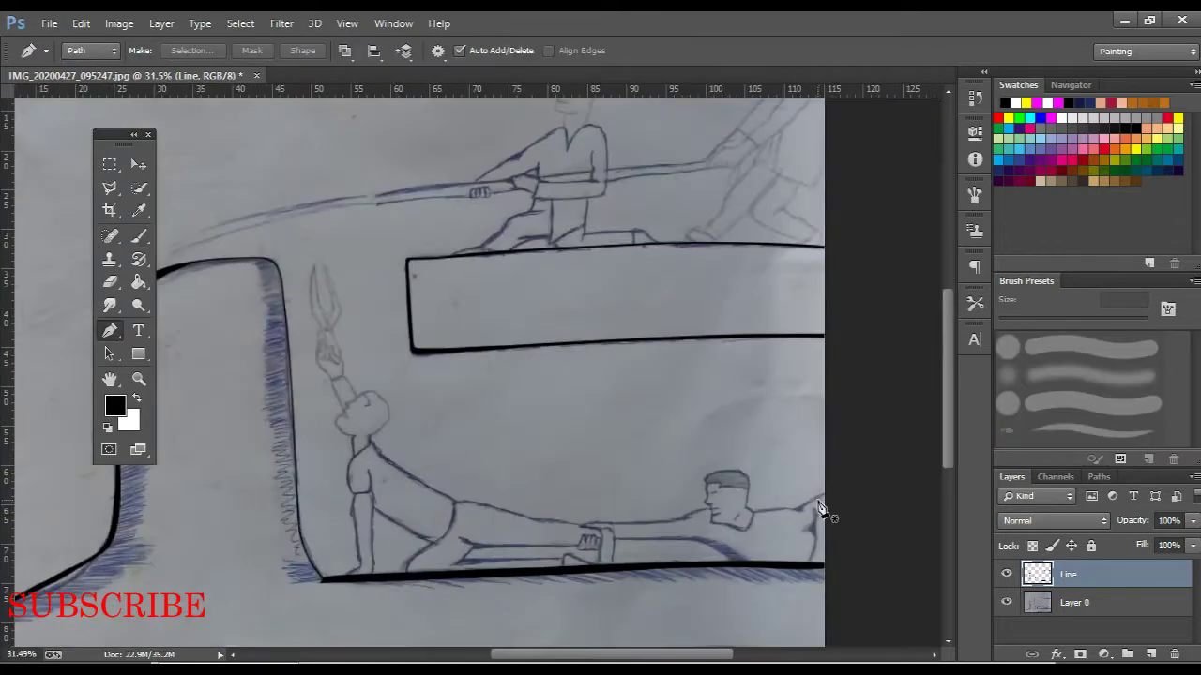
pyautogui.scroll(5, 574, 174)
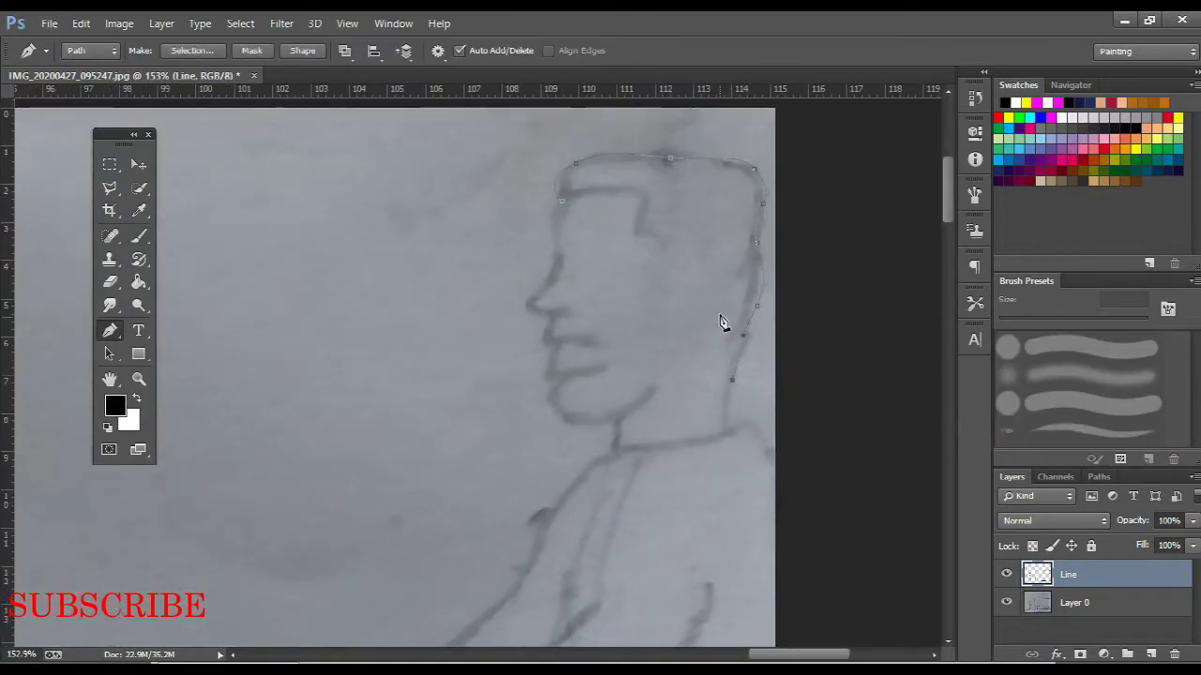
pyautogui.rightClick(563, 210)
pyautogui.click(631, 334)
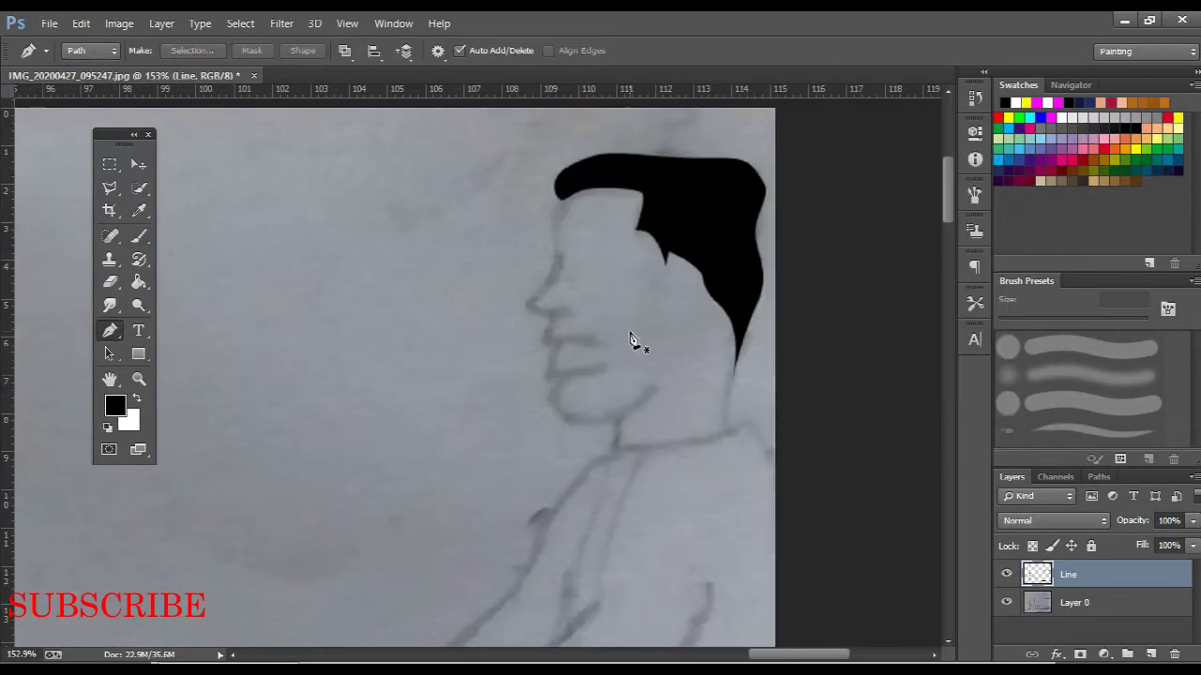
# Stroke the man's face profile path in black
pyautogui.scroll(2, 569, 206)
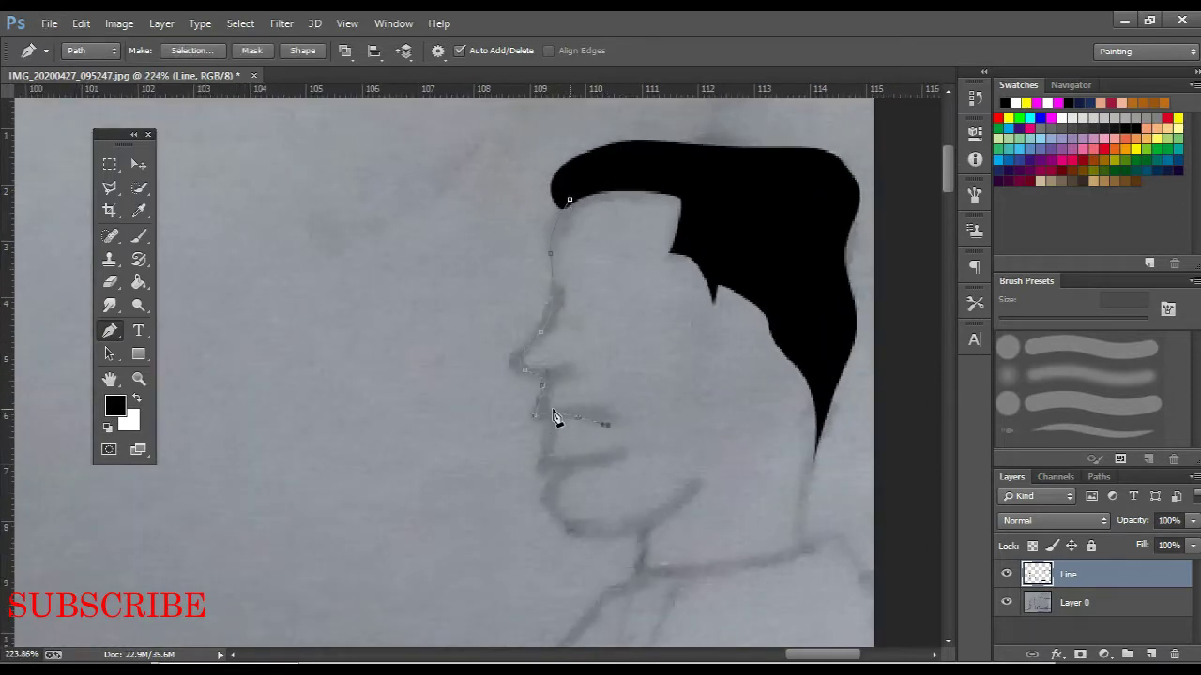
pyautogui.rightClick(600, 235)
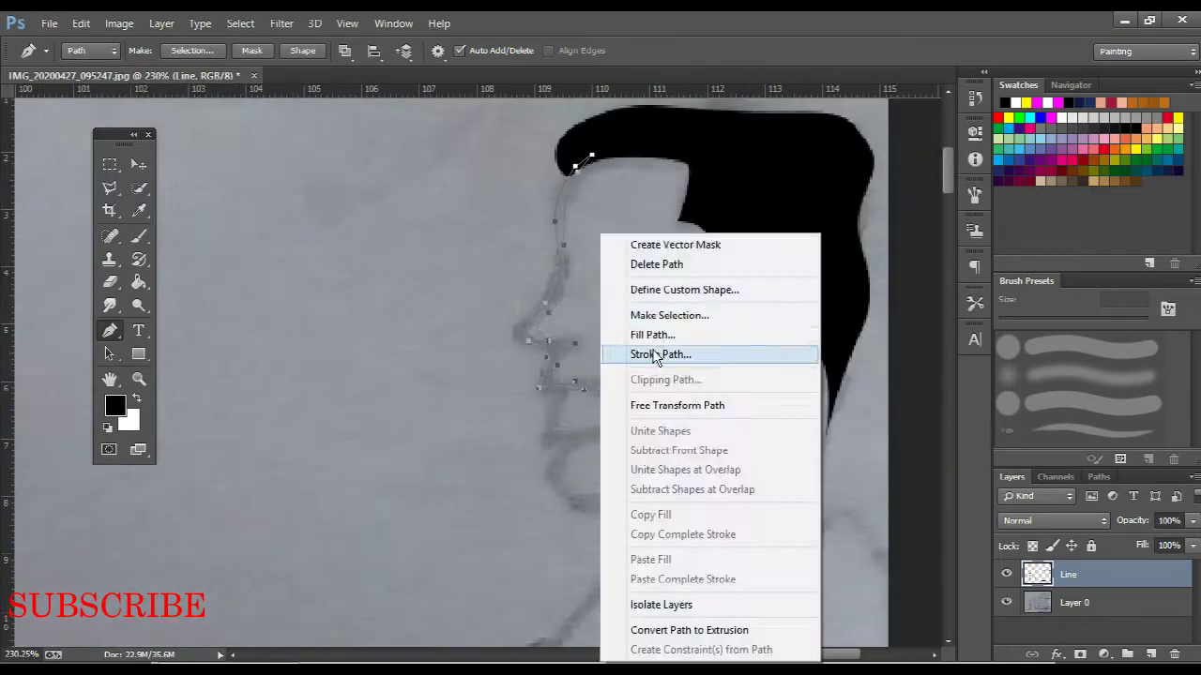
pyautogui.click(651, 352)
pyautogui.press('Return')
pyautogui.scroll(2, 571, 410)
# Trace the lips with a new path and stroke it in black
pyautogui.click(555, 437)
pyautogui.click(612, 441)
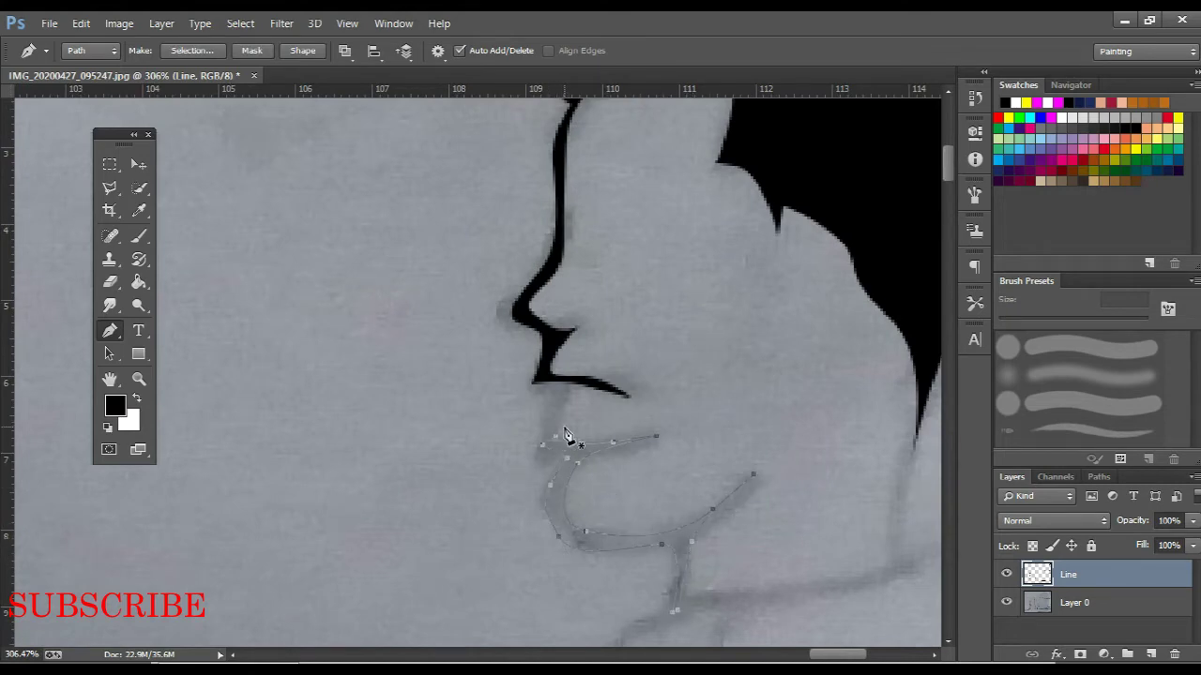
pyautogui.press('Return')
pyautogui.scroll(-2, 566, 436)
pyautogui.rightClick(563, 394)
pyautogui.press('Escape')
pyautogui.scroll(-2, 616, 394)
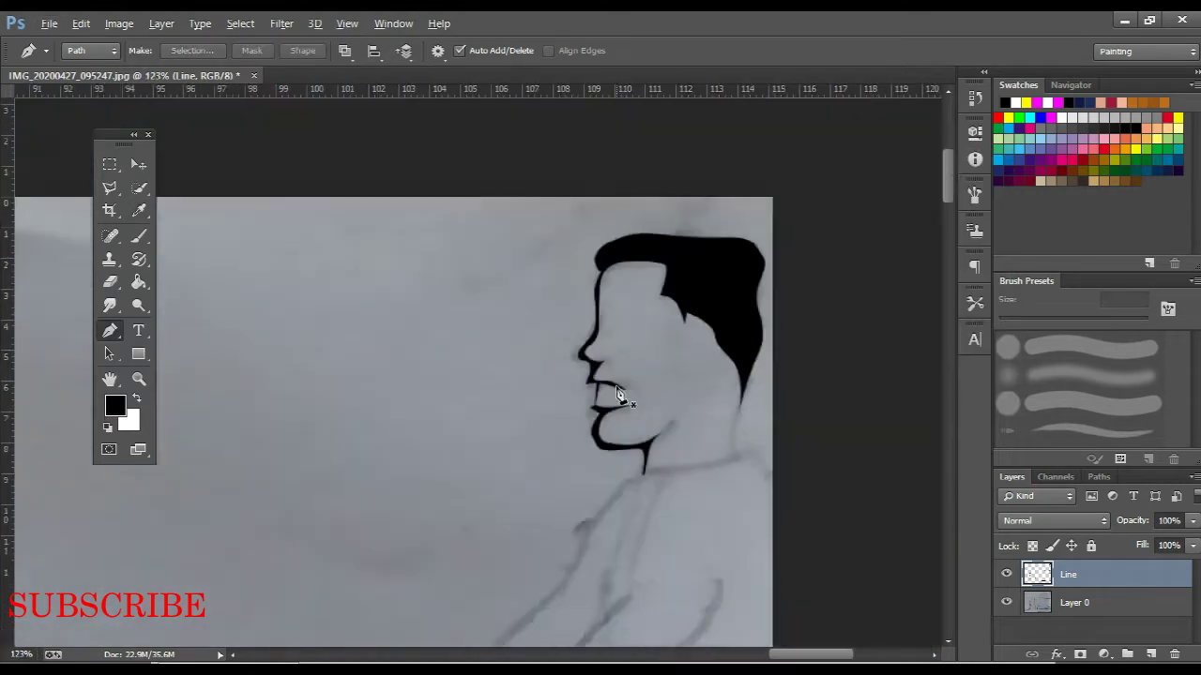
pyautogui.scroll(-2, 616, 394)
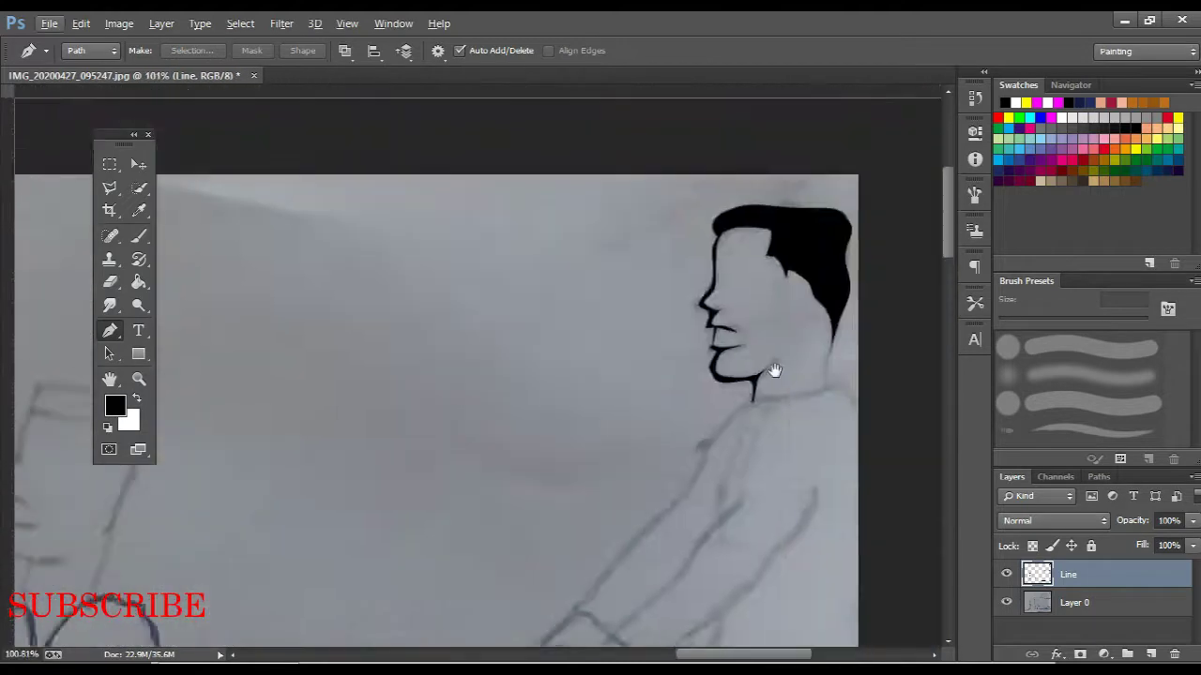
pyautogui.scroll(3, 640, 460)
# Trace the chin along the neckline and stroke that path in black
pyautogui.click(641, 484)
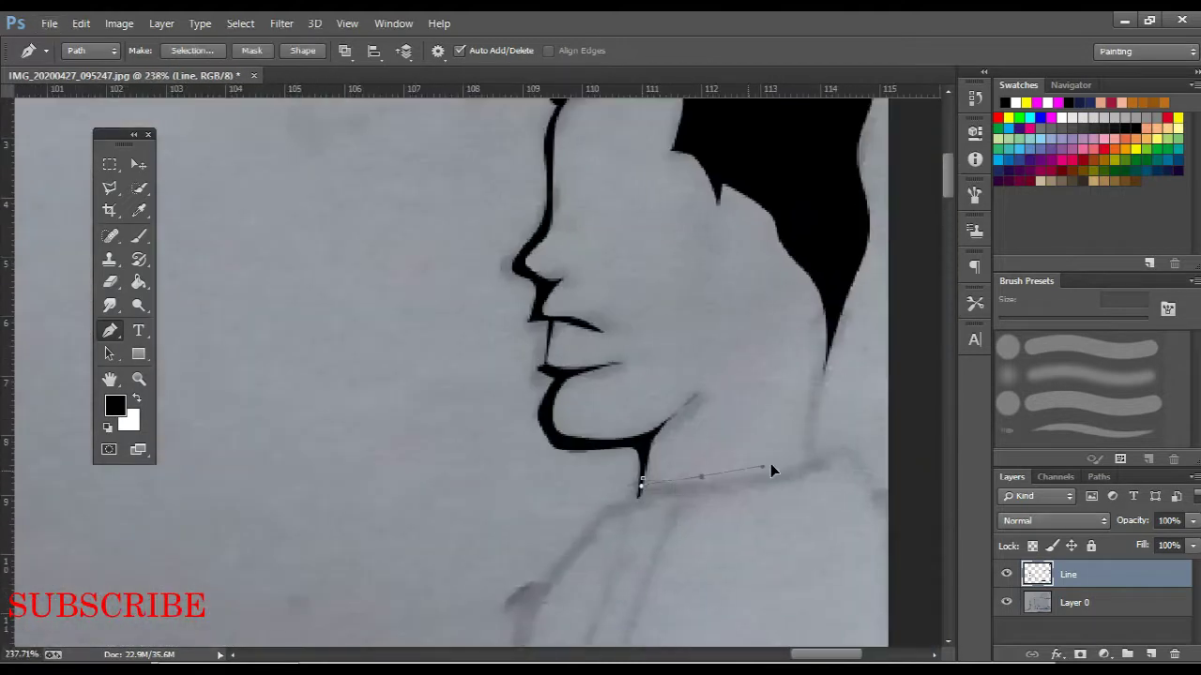
pyautogui.click(849, 456)
pyautogui.scroll(2, 666, 503)
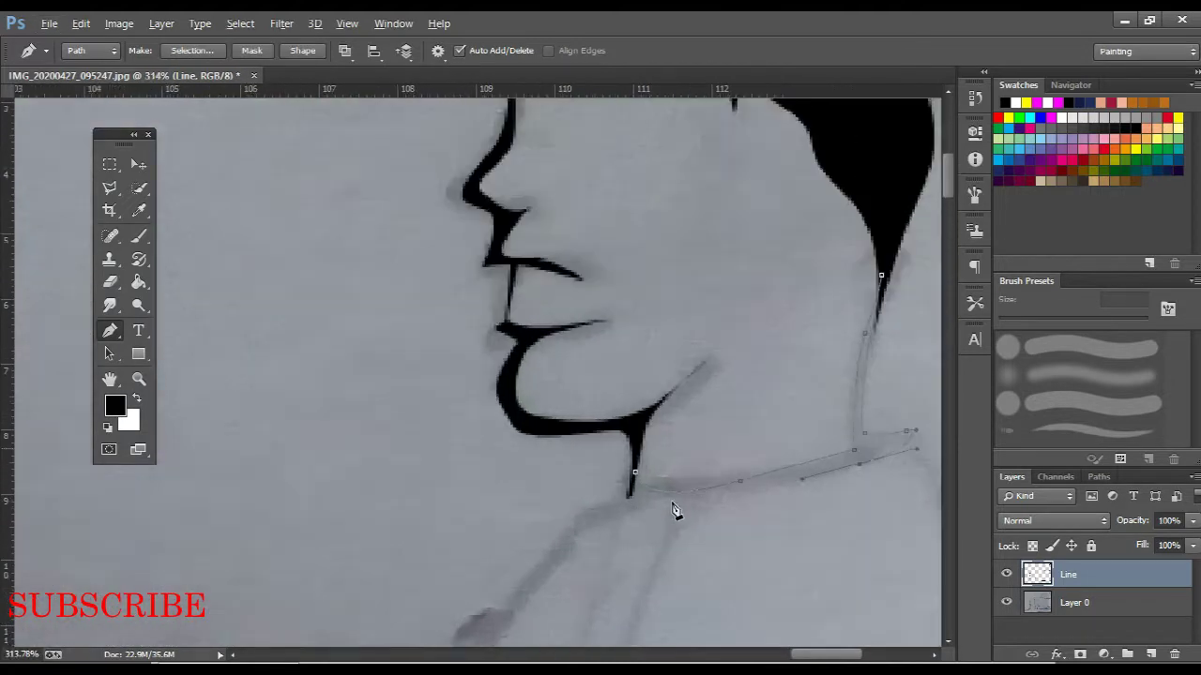
pyautogui.rightClick(641, 433)
pyautogui.click(710, 146)
pyautogui.scroll(-2, 826, 375)
pyautogui.scroll(2, 742, 325)
pyautogui.scroll(1, 698, 291)
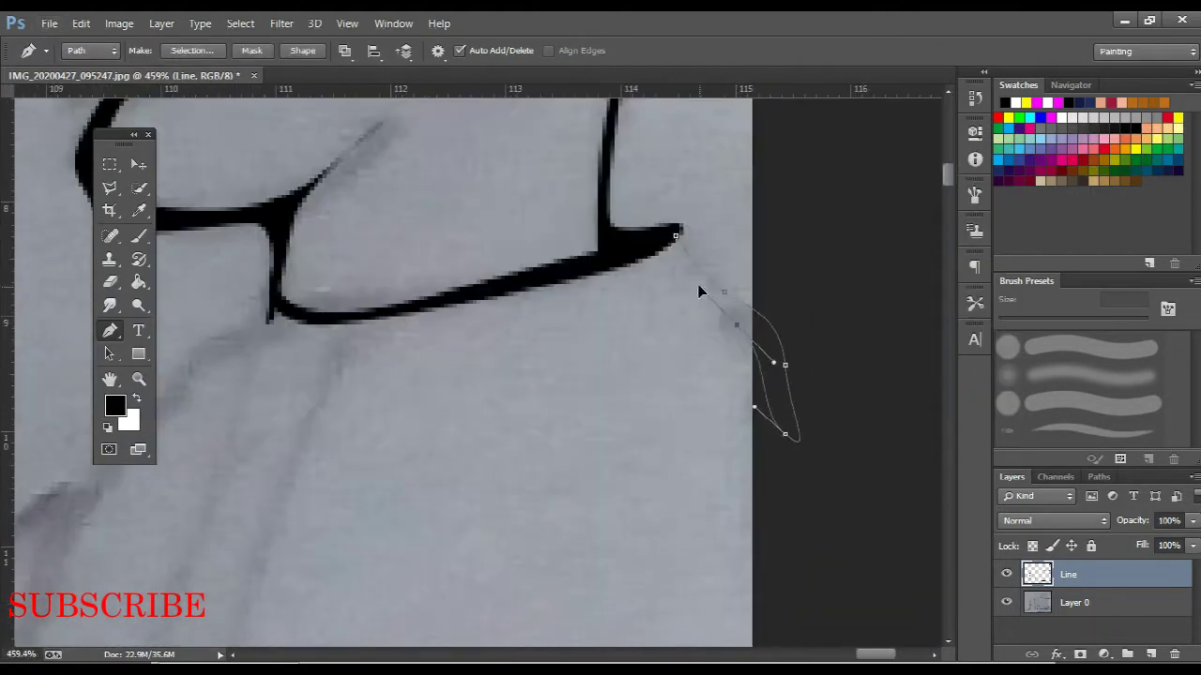
# Stroke the shoulder path and the upper arm as a tapered black line
pyautogui.rightClick(699, 291)
pyautogui.click(766, 343)
pyautogui.press('Escape')
pyautogui.scroll(-2, 561, 241)
pyautogui.moveTo(600, 287)
pyautogui.mouseDown()
pyautogui.moveTo(738, 255)
pyautogui.moveTo(764, 186)
pyautogui.mouseUp()
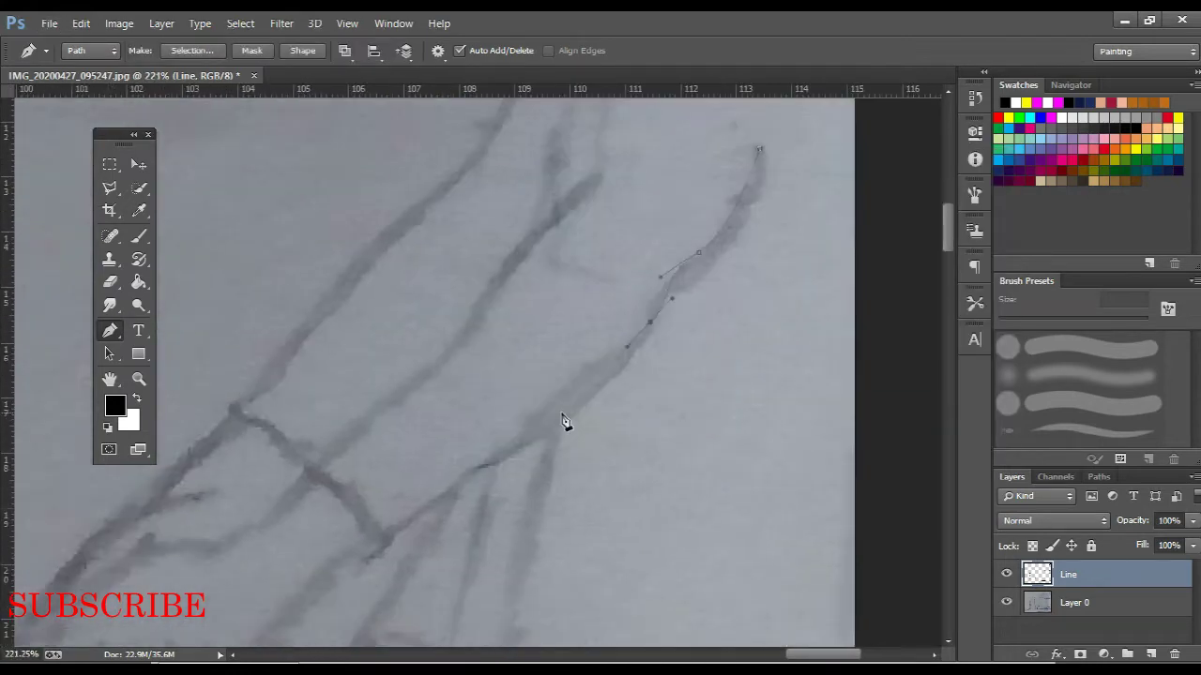
pyautogui.rightClick(740, 226)
pyautogui.click(817, 221)
pyautogui.scroll(-1, 600, 357)
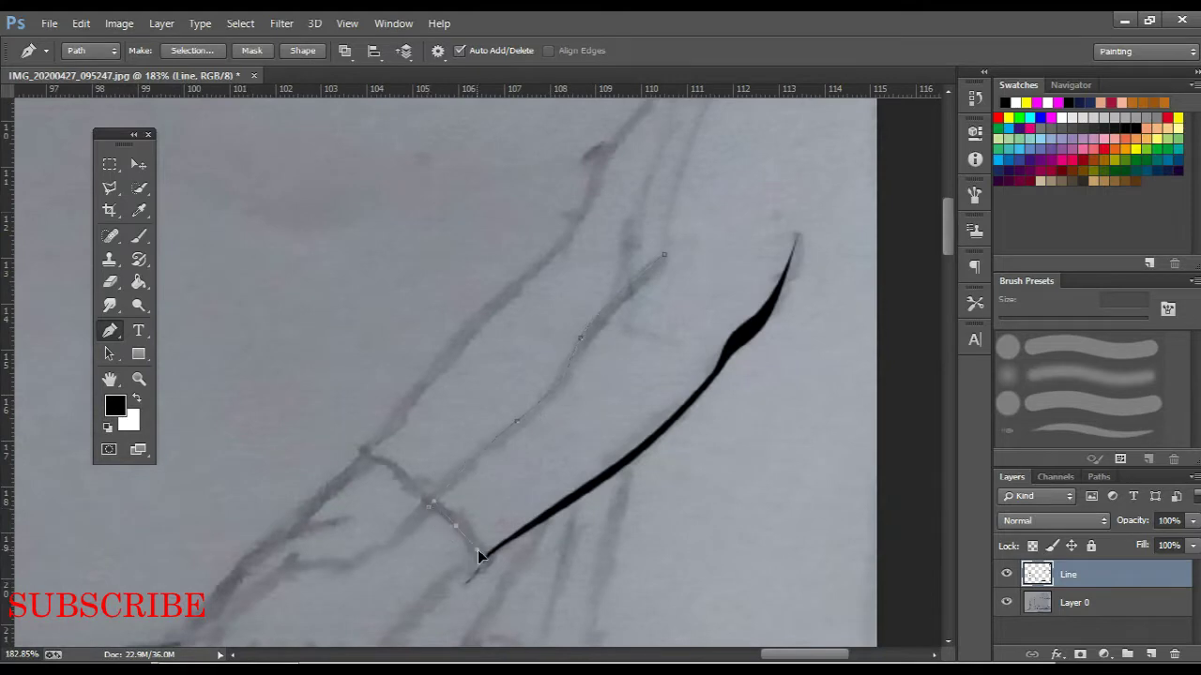
pyautogui.scroll(2, 478, 555)
pyautogui.scroll(1, 422, 476)
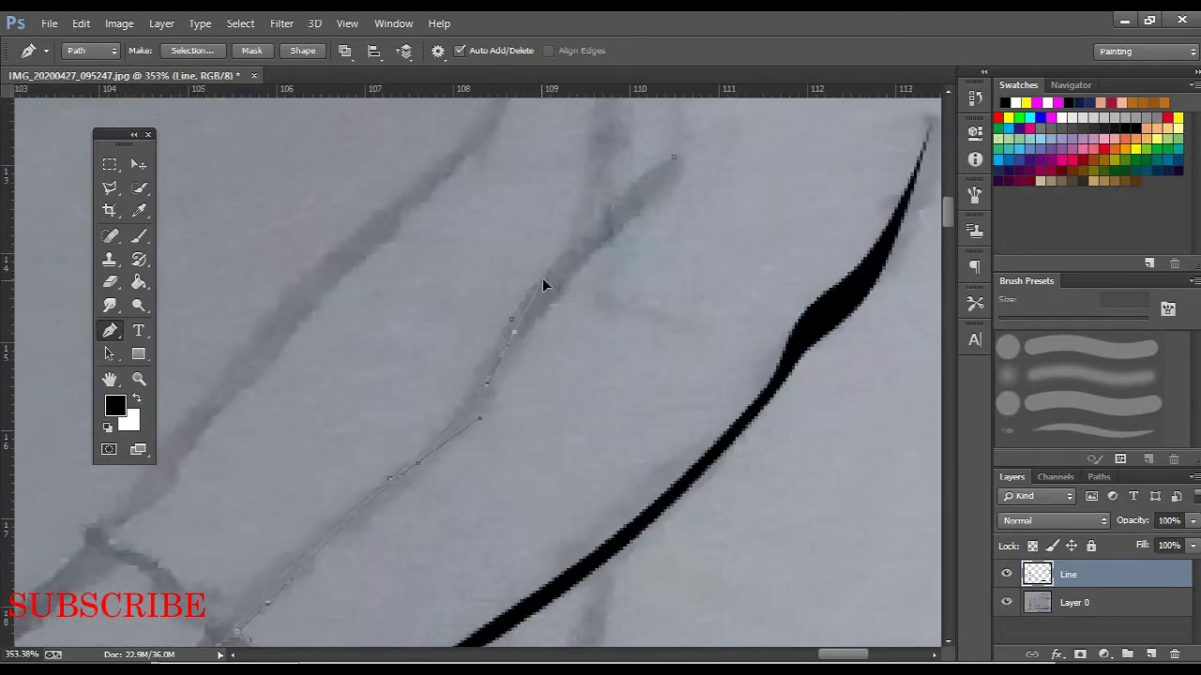
pyautogui.scroll(-2, 671, 177)
# Stroke the right-hand man's lower sleeve path and vertical body path in black
pyautogui.scroll(-3, 587, 340)
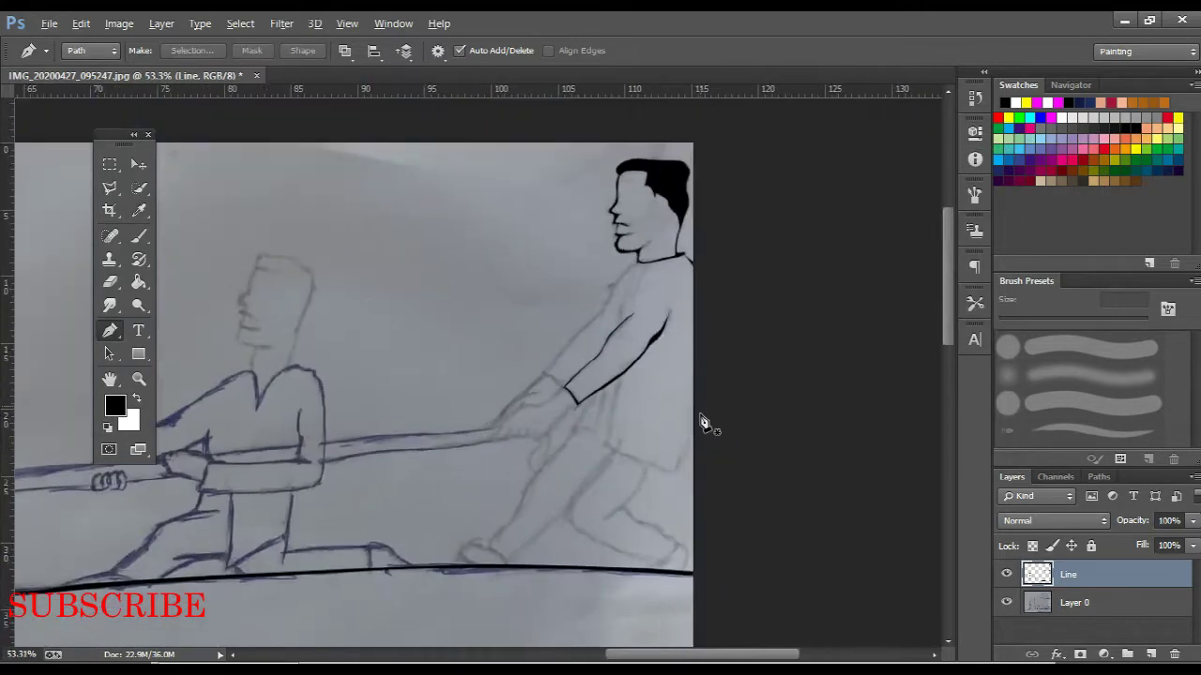
pyautogui.scroll(2, 703, 421)
pyautogui.rightClick(710, 375)
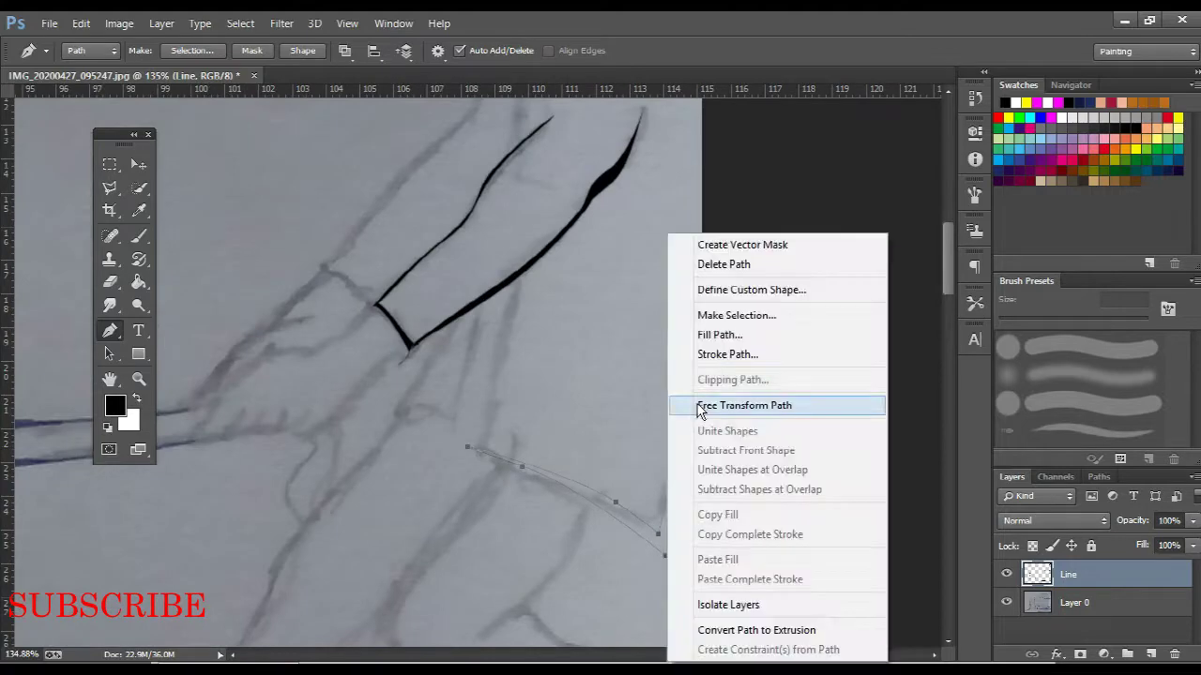
pyautogui.click(719, 353)
pyautogui.scroll(1, 487, 432)
pyautogui.scroll(2, 509, 380)
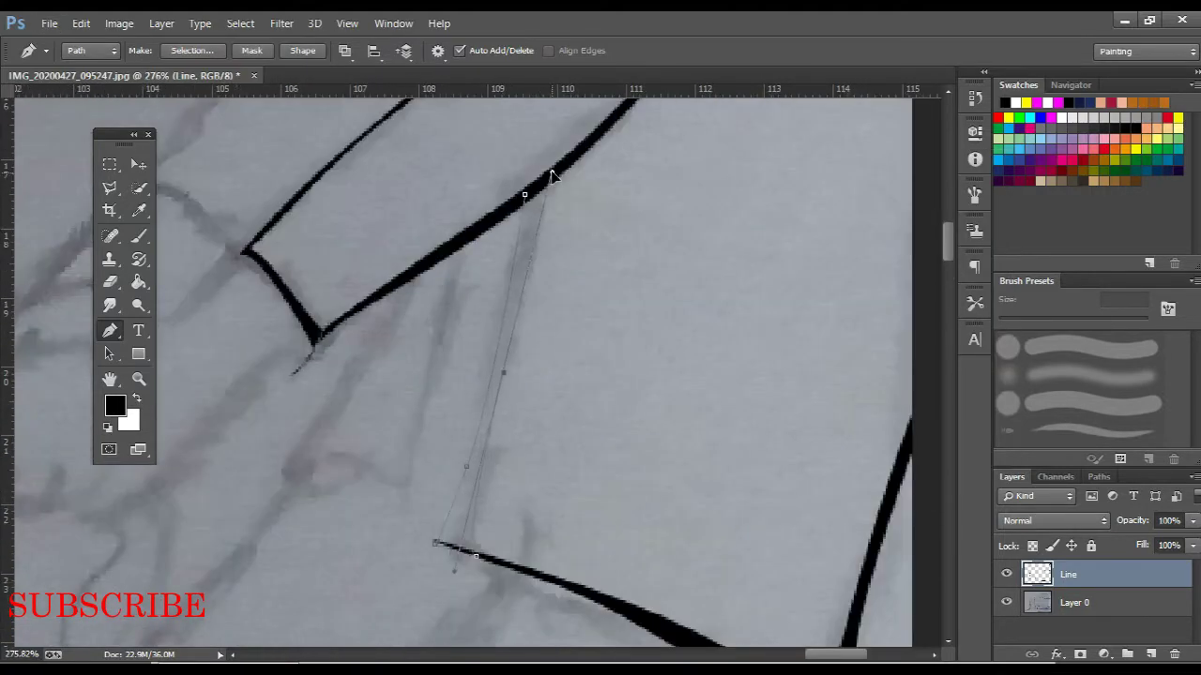
pyautogui.rightClick(538, 184)
pyautogui.click(600, 366)
# Stroke the thin sleeve path in black and dismiss the fill dialog opened by mistake
pyautogui.scroll(-2, 595, 416)
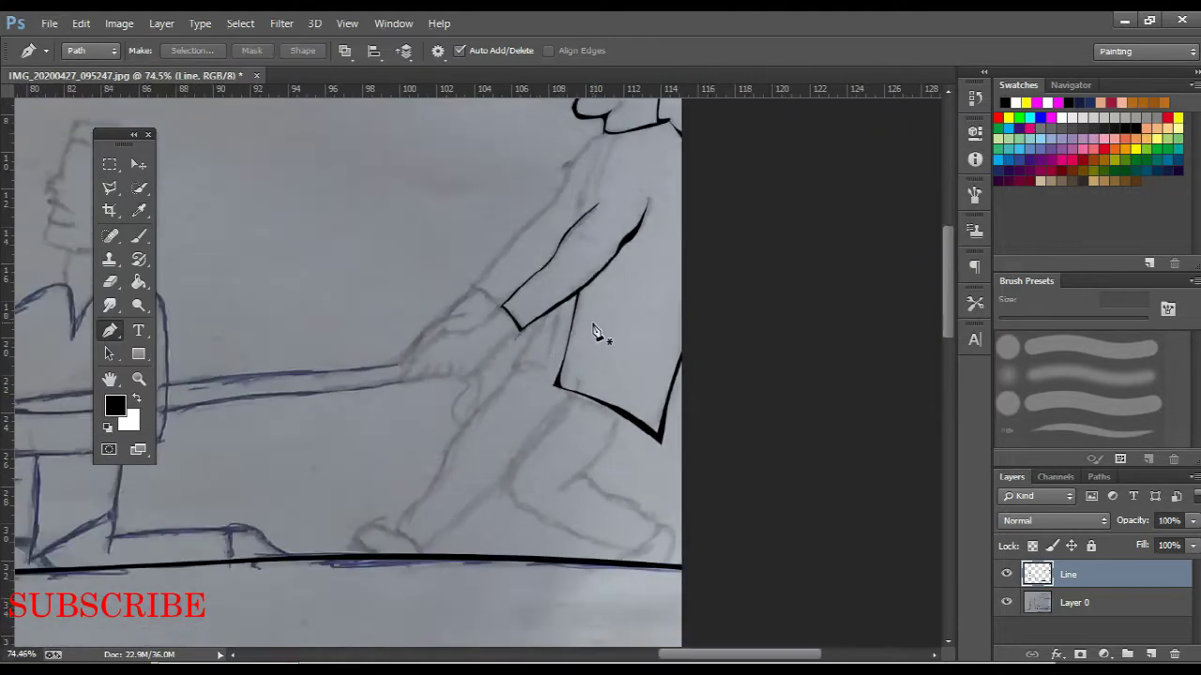
pyautogui.scroll(2, 560, 375)
pyautogui.scroll(1, 461, 472)
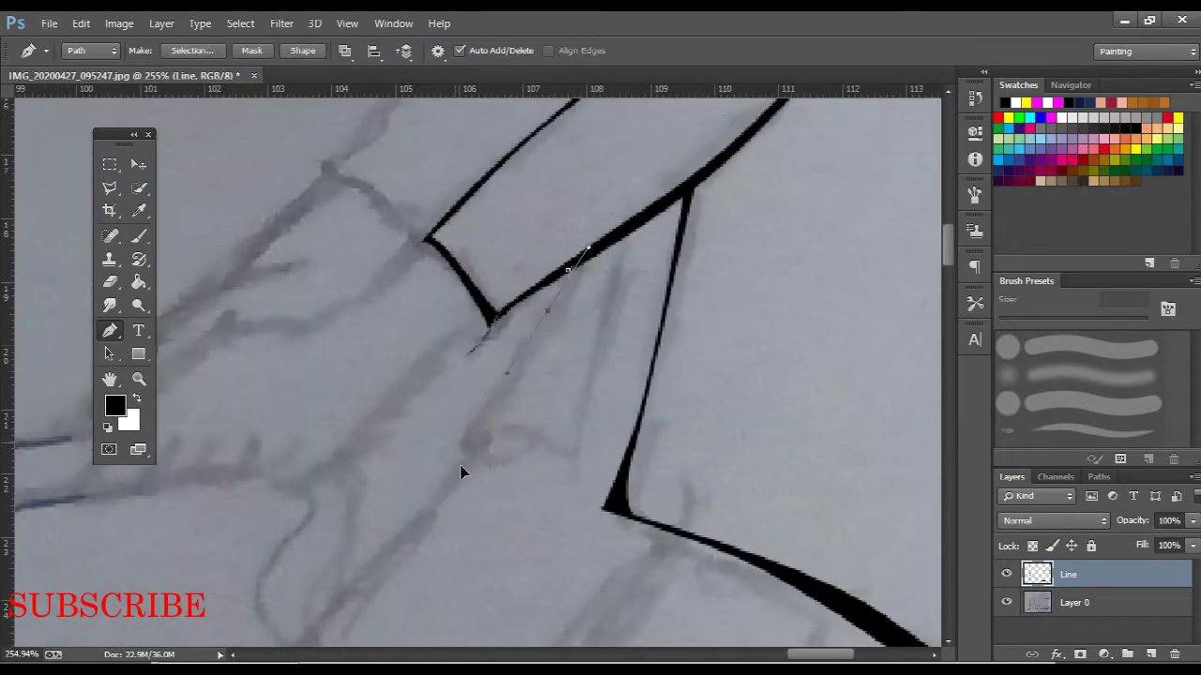
pyautogui.rightClick(569, 275)
pyautogui.click(631, 249)
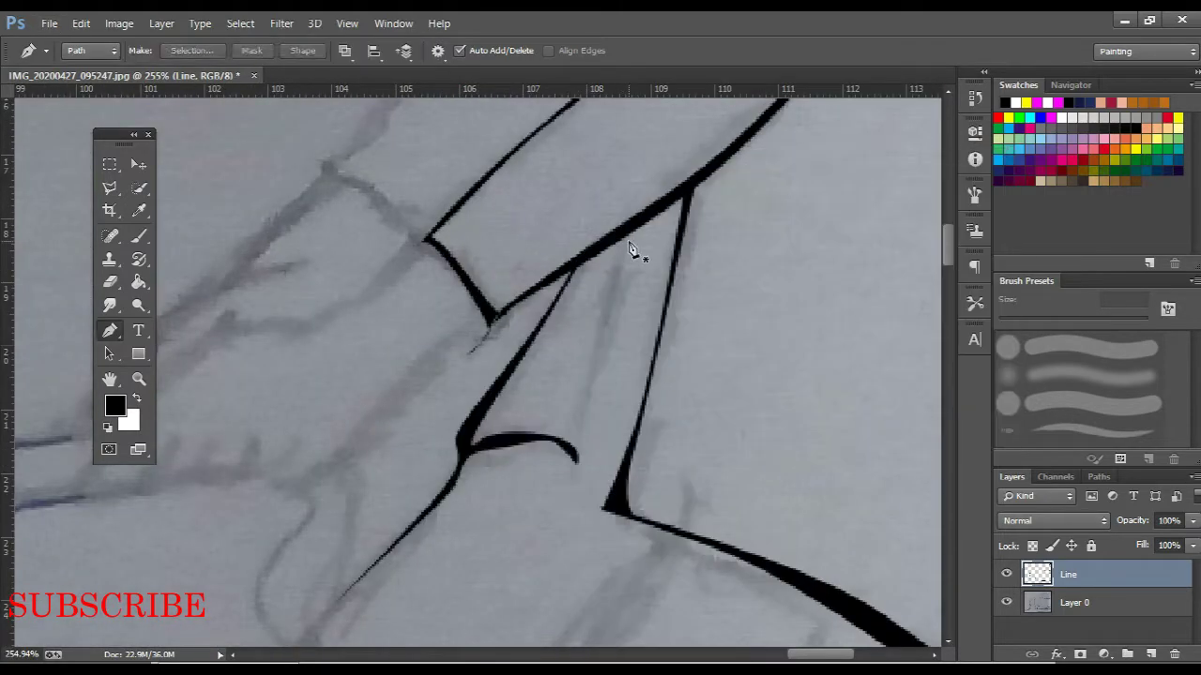
pyautogui.rightClick(573, 455)
pyautogui.click(610, 516)
pyautogui.press('Return')
# Place pen anchors along the grey chest line of the sketch
pyautogui.scroll(-3, 659, 343)
pyautogui.scroll(3, 675, 268)
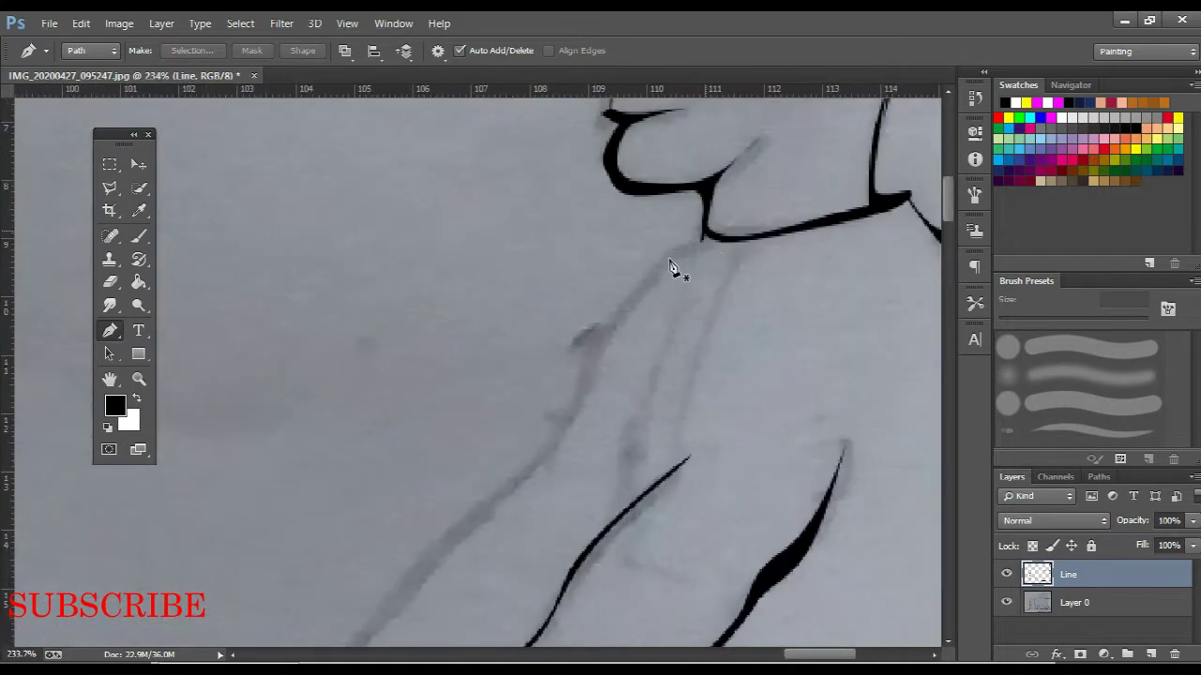
pyautogui.scroll(1, 655, 361)
pyautogui.click(524, 624)
pyautogui.scroll(-2, 512, 611)
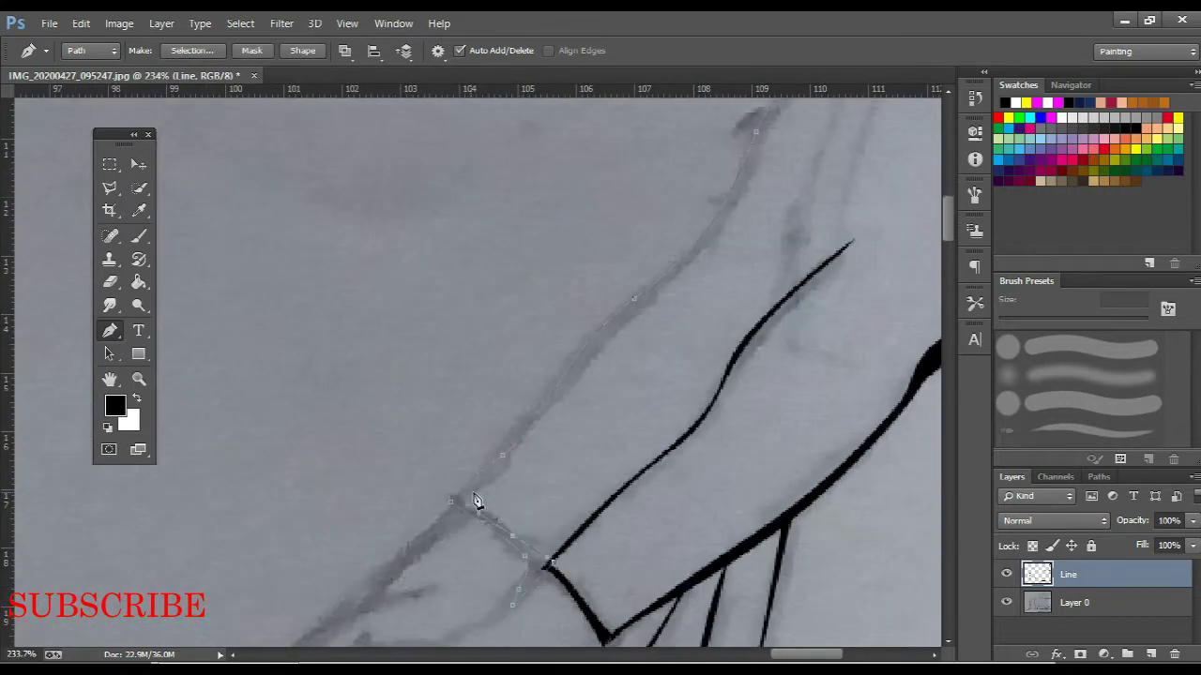
pyautogui.scroll(3, 583, 440)
pyautogui.scroll(3, 657, 403)
pyautogui.click(823, 222)
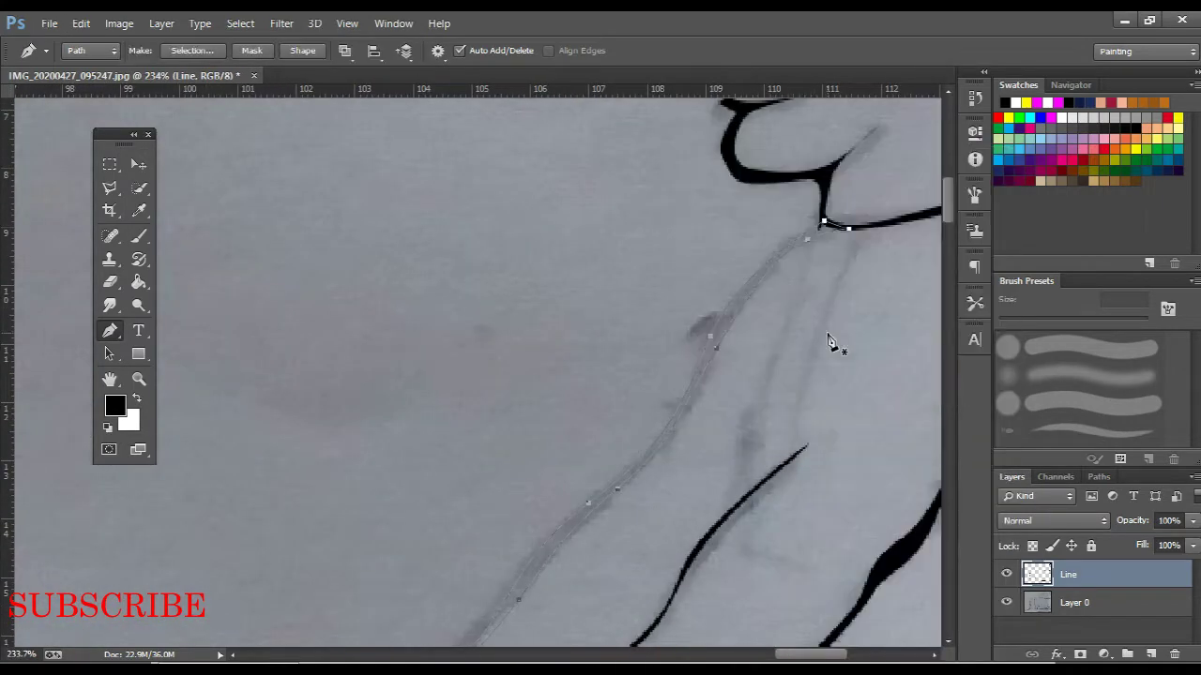
pyautogui.scroll(-2, 829, 341)
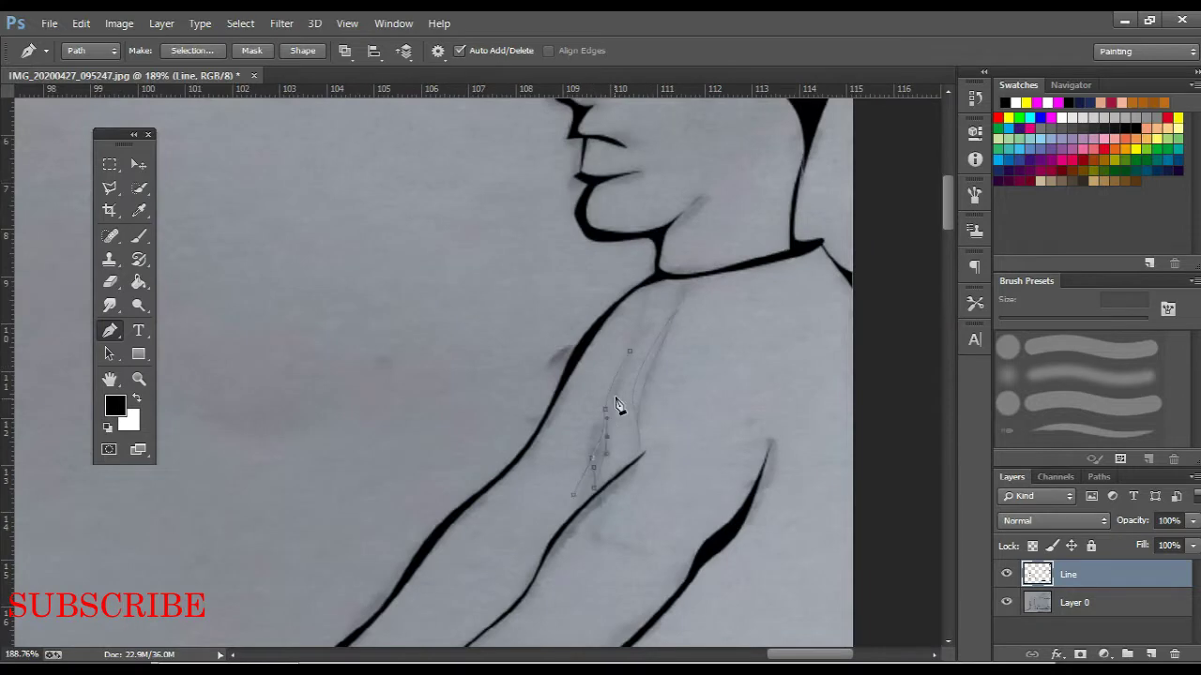
pyautogui.scroll(-4, 595, 322)
# Pen-trace a curved path along the long arm to the fist, following the sketch
pyautogui.scroll(2, 354, 574)
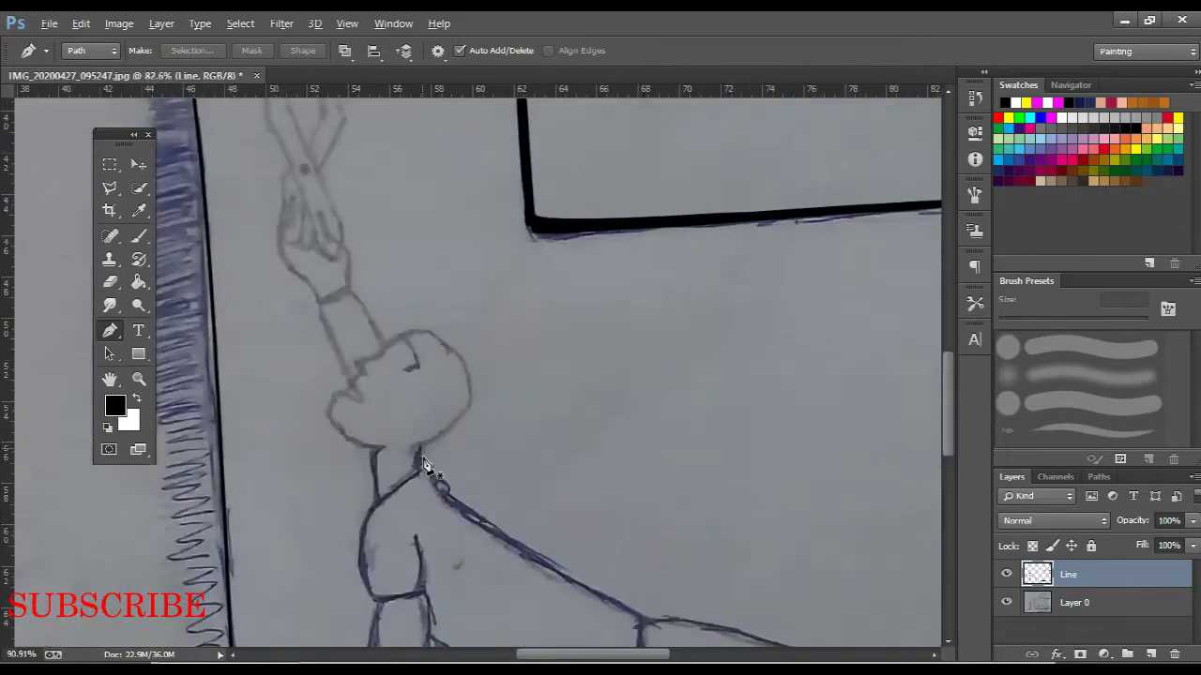
pyautogui.scroll(2, 354, 574)
pyautogui.scroll(-5, 354, 575)
pyautogui.moveTo(635, 260); pyautogui.dragTo(629, 322)
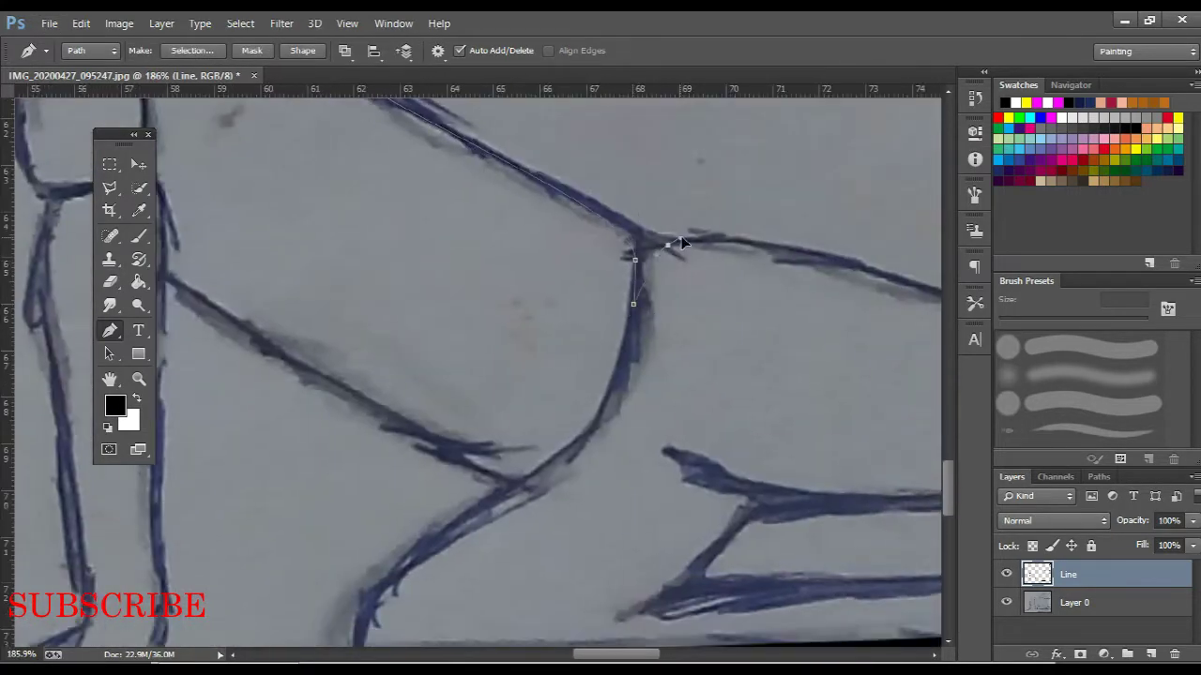
pyautogui.scroll(4, 549, 322)
pyautogui.hscroll(-3, 401, 294)
pyautogui.scroll(-2, 416, 309)
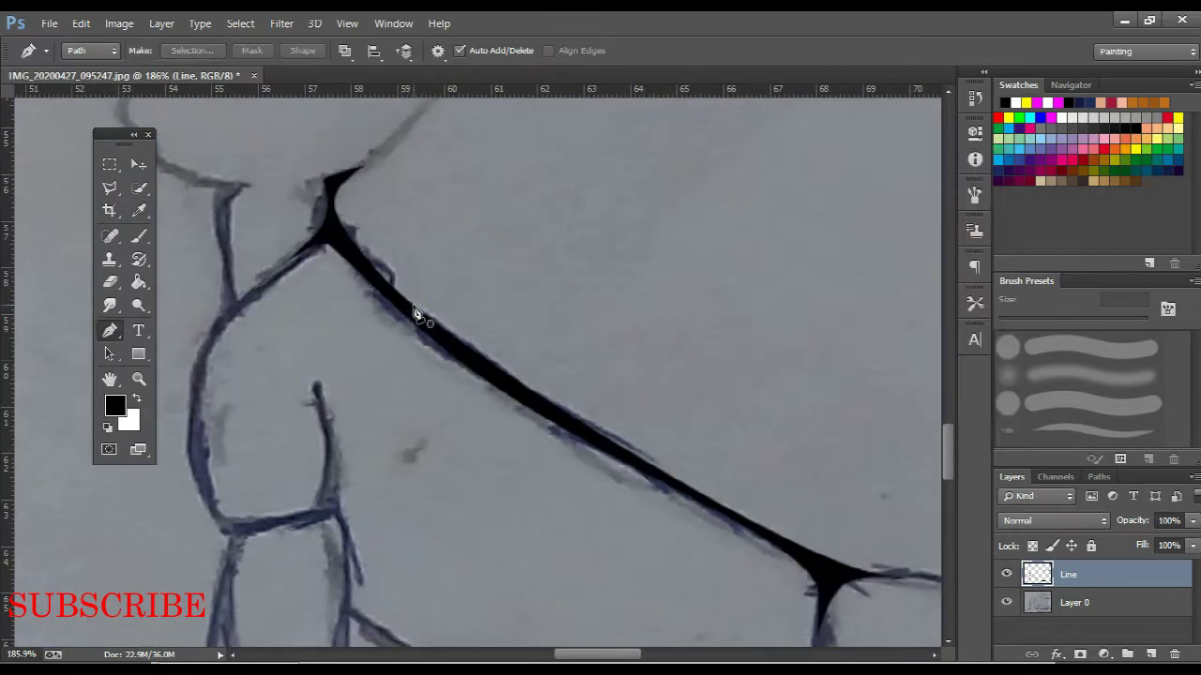
pyautogui.scroll(-3, 415, 309)
pyautogui.scroll(4, 375, 353)
pyautogui.scroll(-1, 577, 340)
pyautogui.click(577, 338)
pyautogui.hscroll(3, 609, 342)
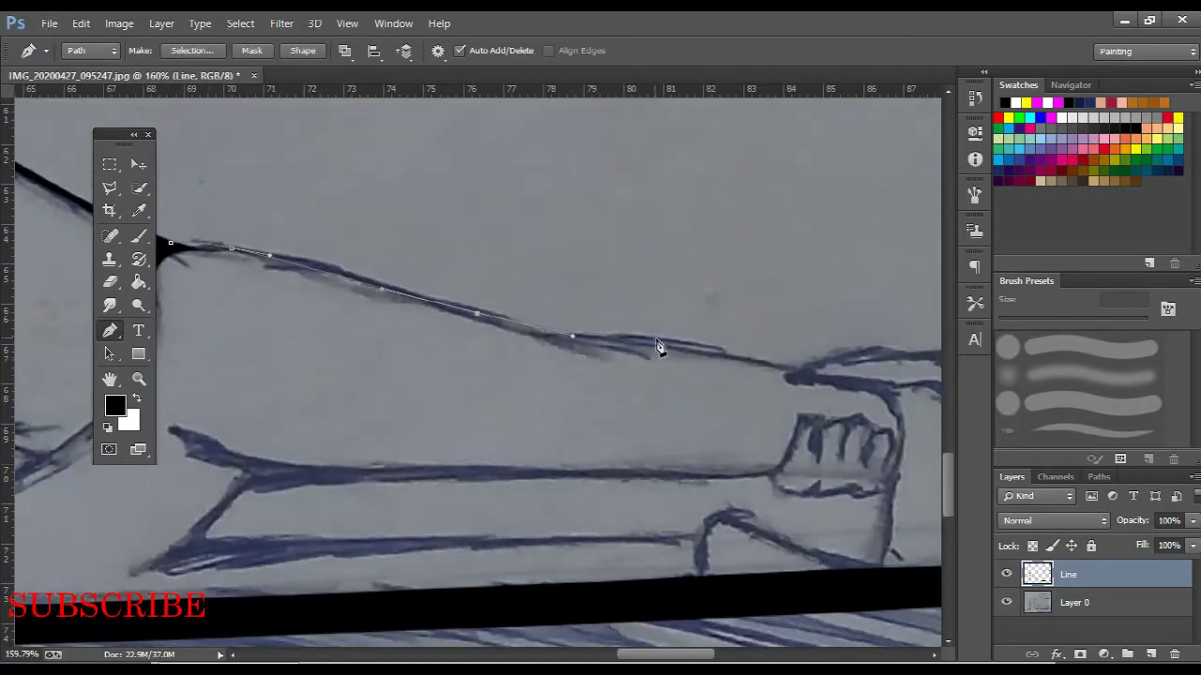
pyautogui.click(657, 343)
pyautogui.hscroll(2, 657, 343)
pyautogui.click(715, 326)
pyautogui.moveTo(830, 339); pyautogui.dragTo(864, 354)
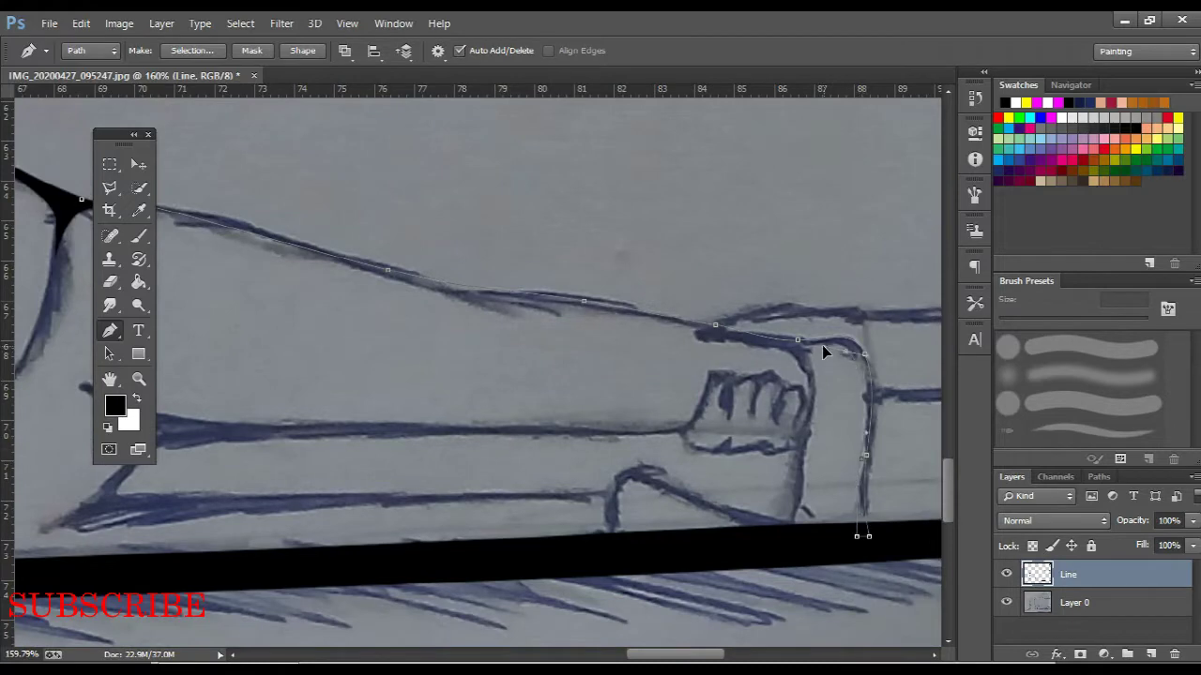
# Trace a path on the leg line and turn it into a black line
pyautogui.hscroll(-3, 730, 340)
pyautogui.scroll(1, 711, 354)
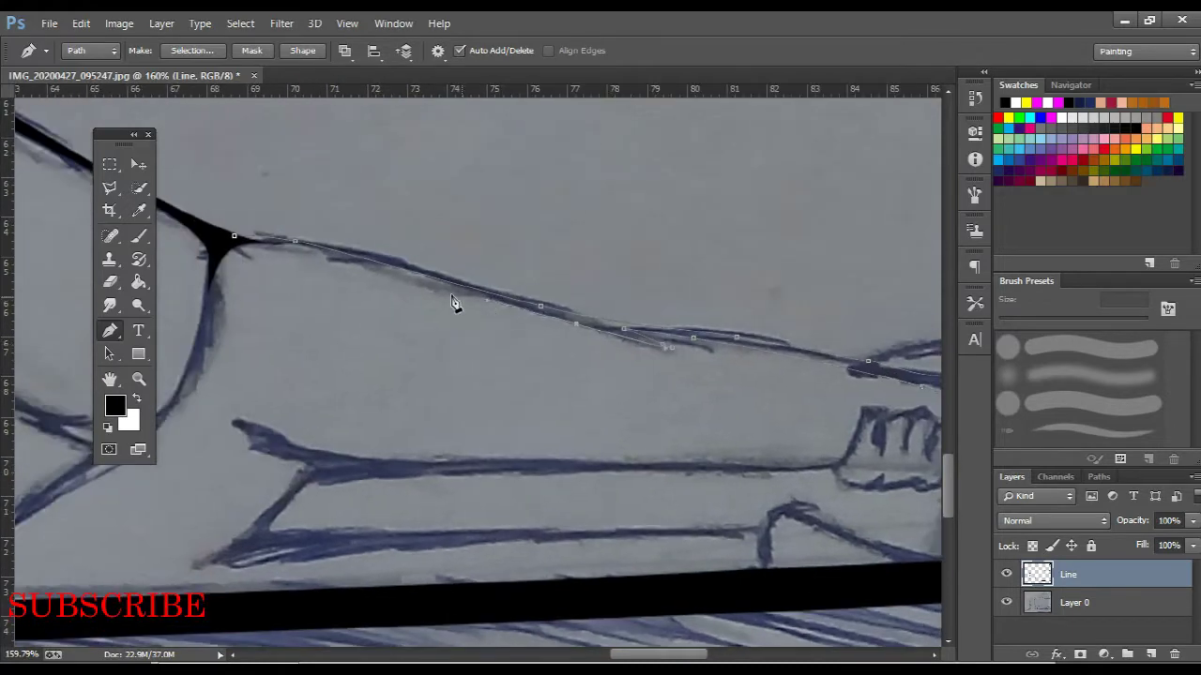
pyautogui.scroll(-3, 518, 348)
pyautogui.hscroll(-3, 550, 321)
pyautogui.scroll(1, 710, 300)
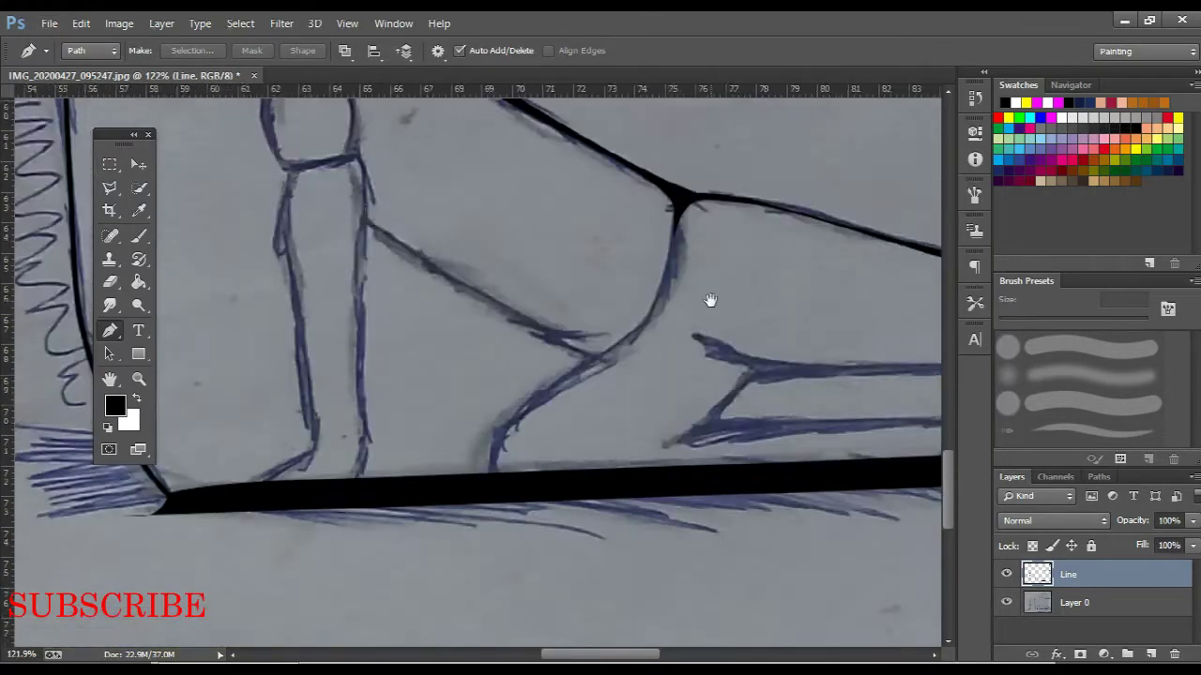
pyautogui.click(363, 196)
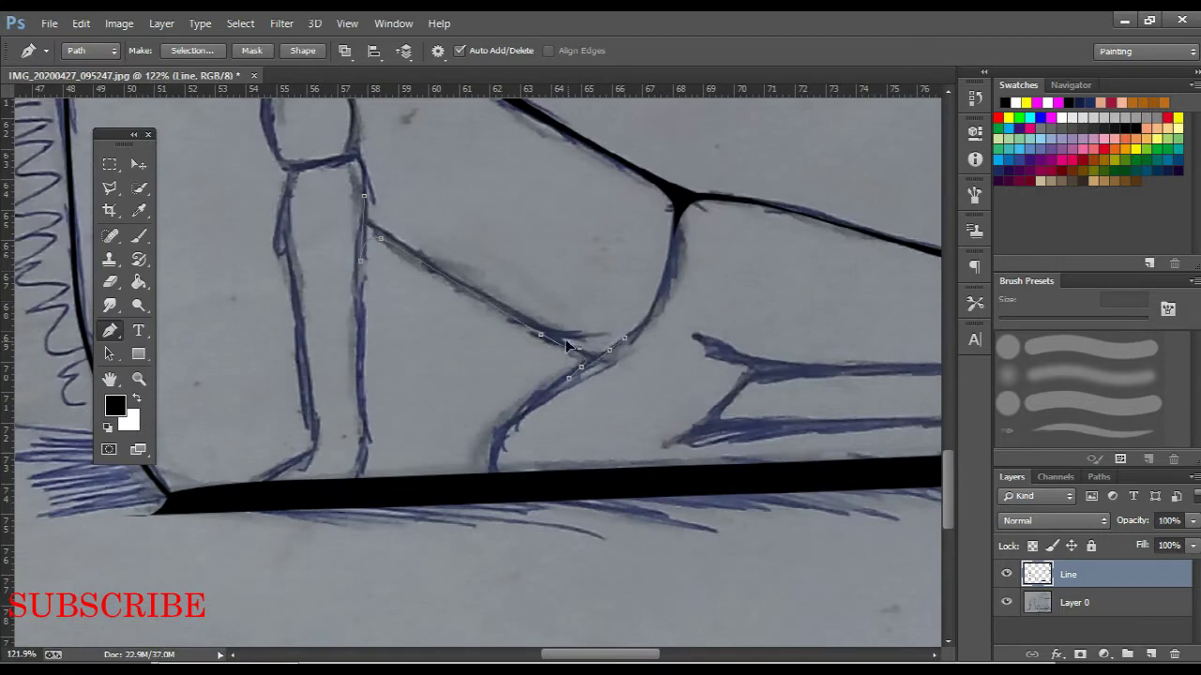
pyautogui.scroll(3, 424, 253)
pyautogui.scroll(5, 518, 324)
pyautogui.hscroll(-6, 600, 413)
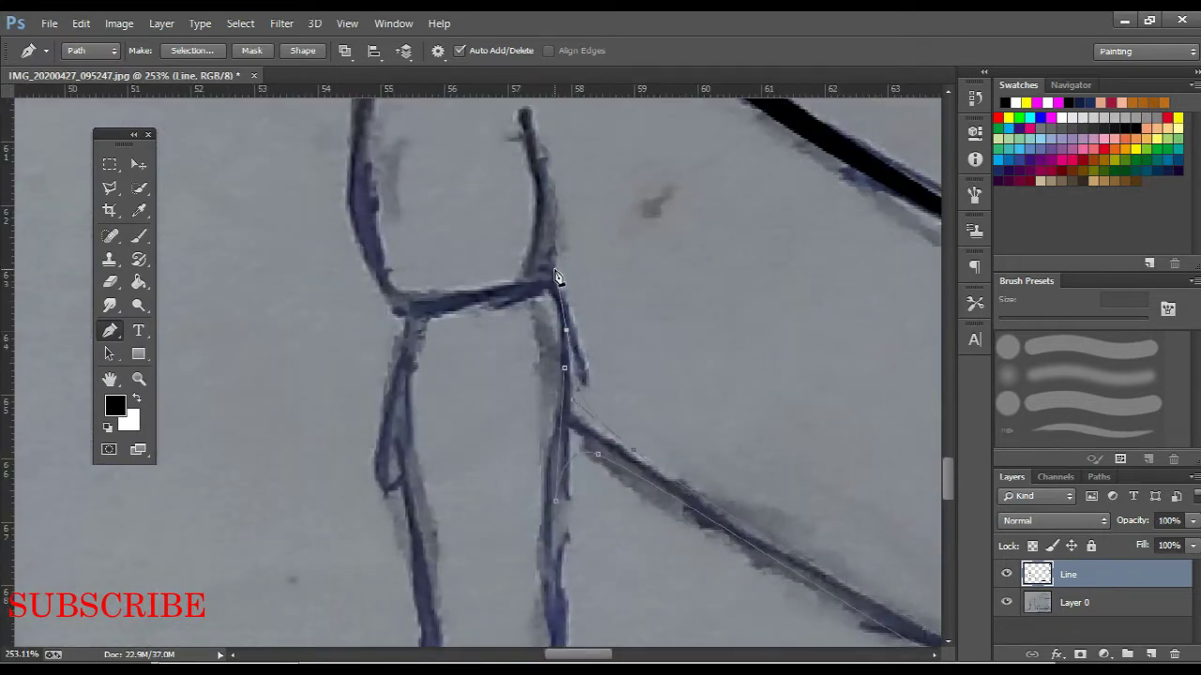
pyautogui.press('Return')
# Pen-trace a curved path along the knee outline
pyautogui.scroll(-1, 729, 344)
pyautogui.scroll(3, 694, 272)
pyautogui.hscroll(-2, 661, 200)
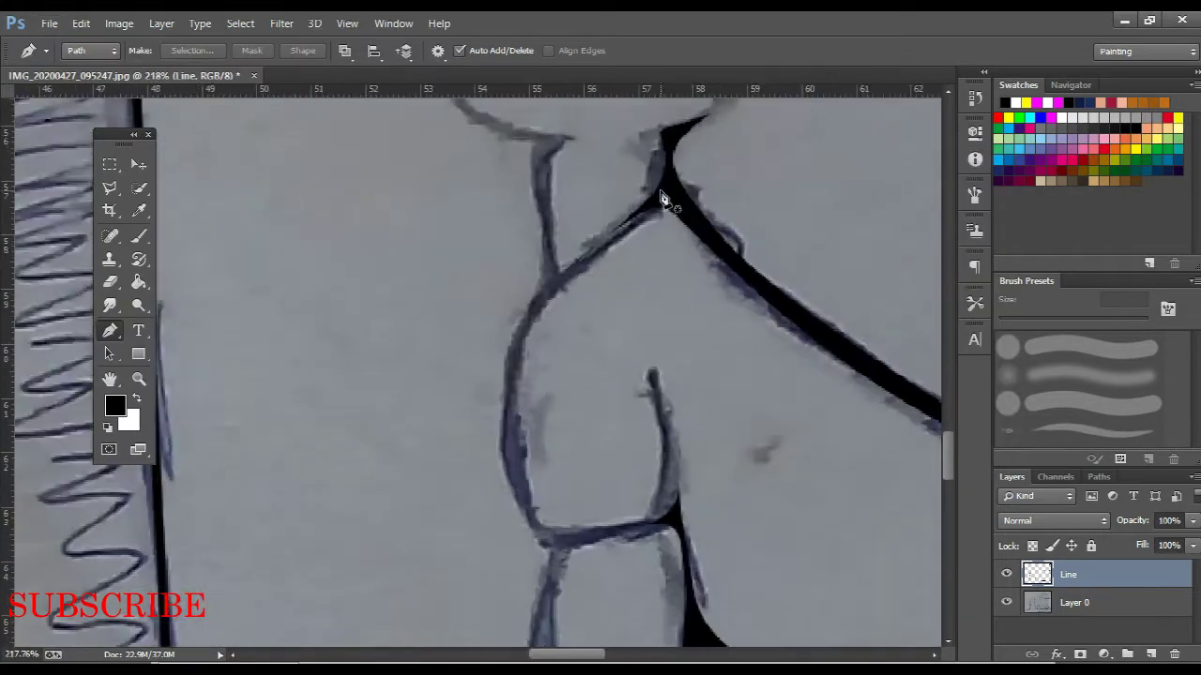
pyautogui.scroll(-2, 526, 519)
pyautogui.hscroll(1, 525, 519)
pyautogui.click(524, 439)
pyautogui.moveTo(513, 512); pyautogui.dragTo(532, 615)
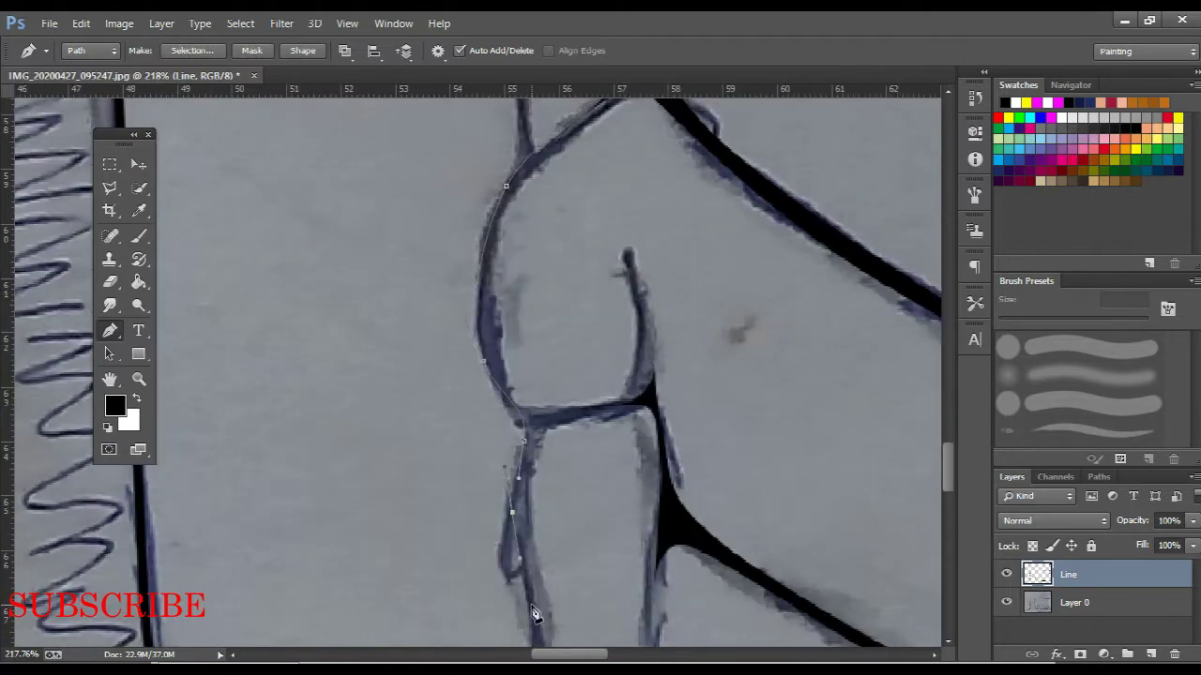
pyautogui.scroll(2, 503, 246)
# Fill the traced knee outline with black
pyautogui.rightClick(635, 235)
pyautogui.click(676, 291)
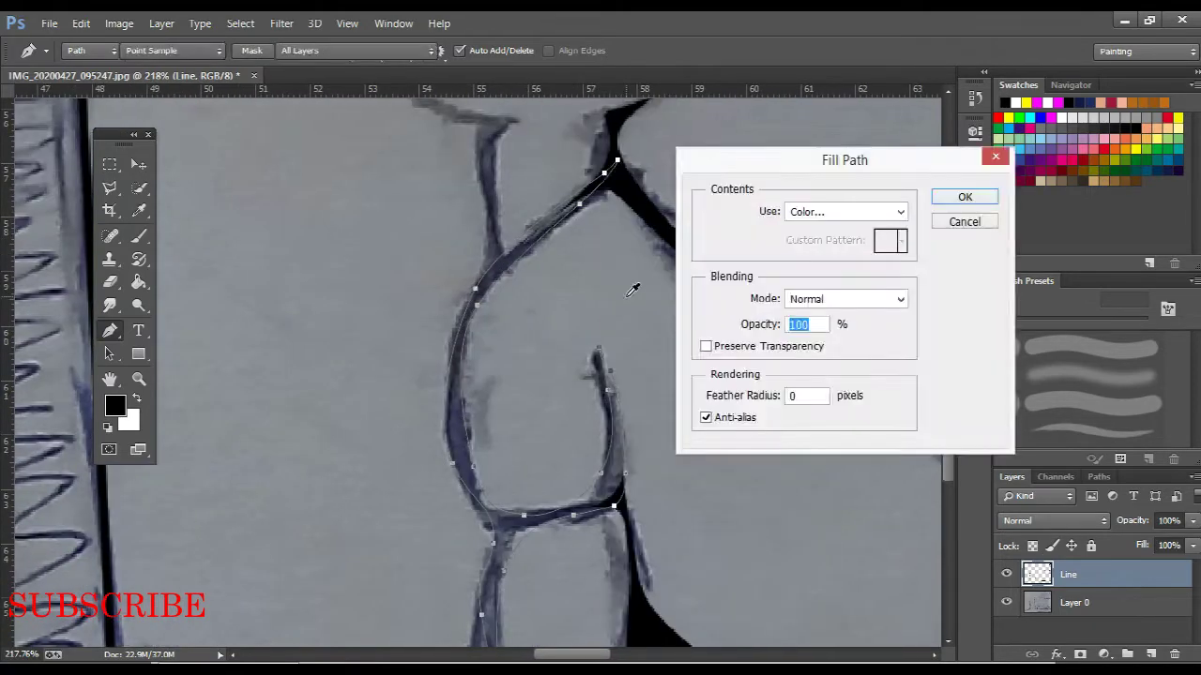
pyautogui.press('Return')
pyautogui.scroll(-10, 610, 356)
pyautogui.scroll(5, 580, 408)
pyautogui.scroll(3, 541, 345)
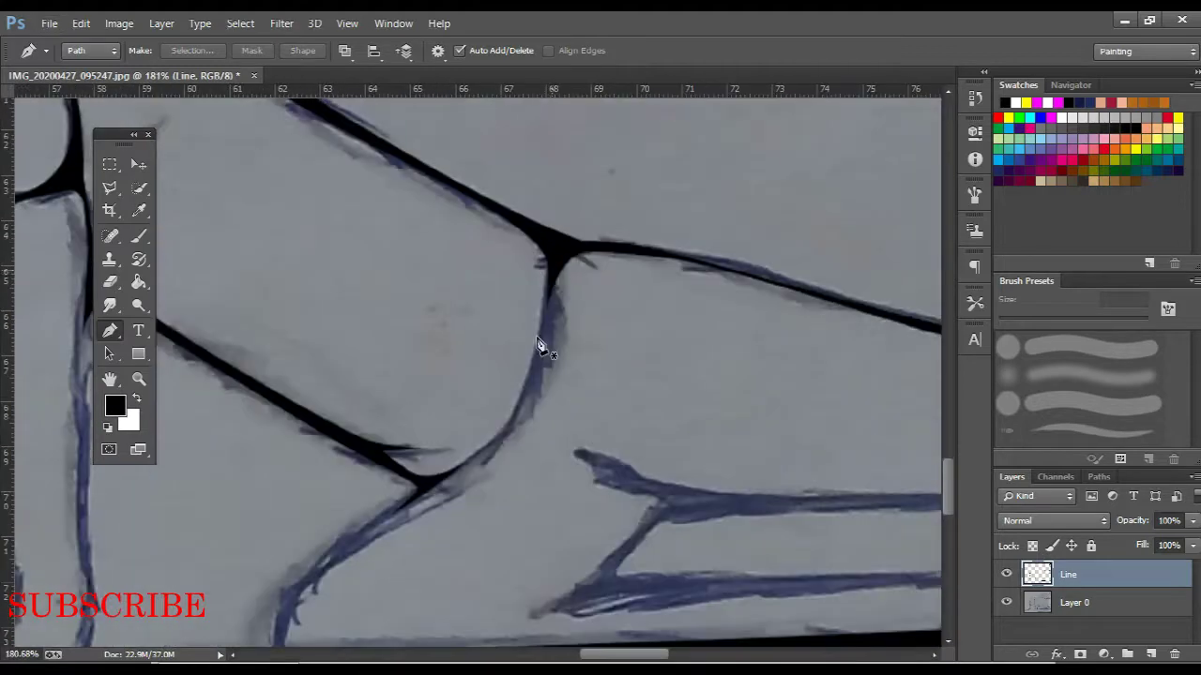
pyautogui.scroll(-3, 554, 278)
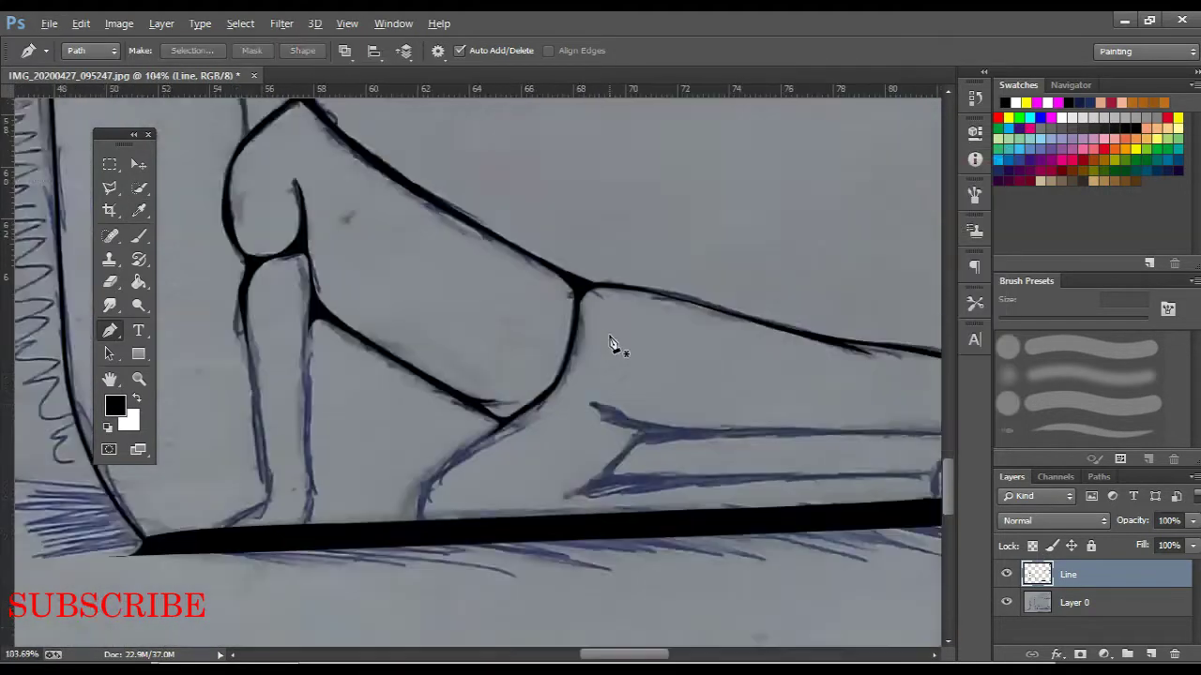
pyautogui.scroll(-2, 617, 343)
# Pen-trace the crawling figure's lower arm line from its end point
pyautogui.click(819, 303)
pyautogui.scroll(2, 819, 303)
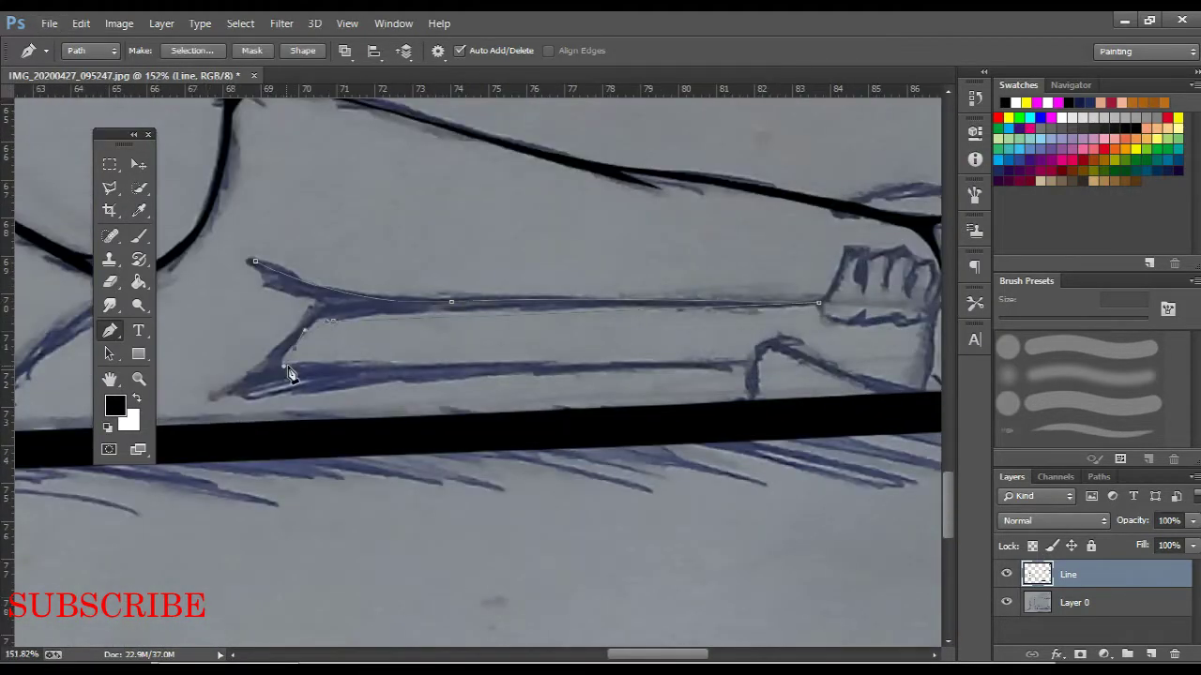
pyautogui.click(783, 341)
pyautogui.scroll(-3, 784, 394)
pyautogui.scroll(4, 786, 497)
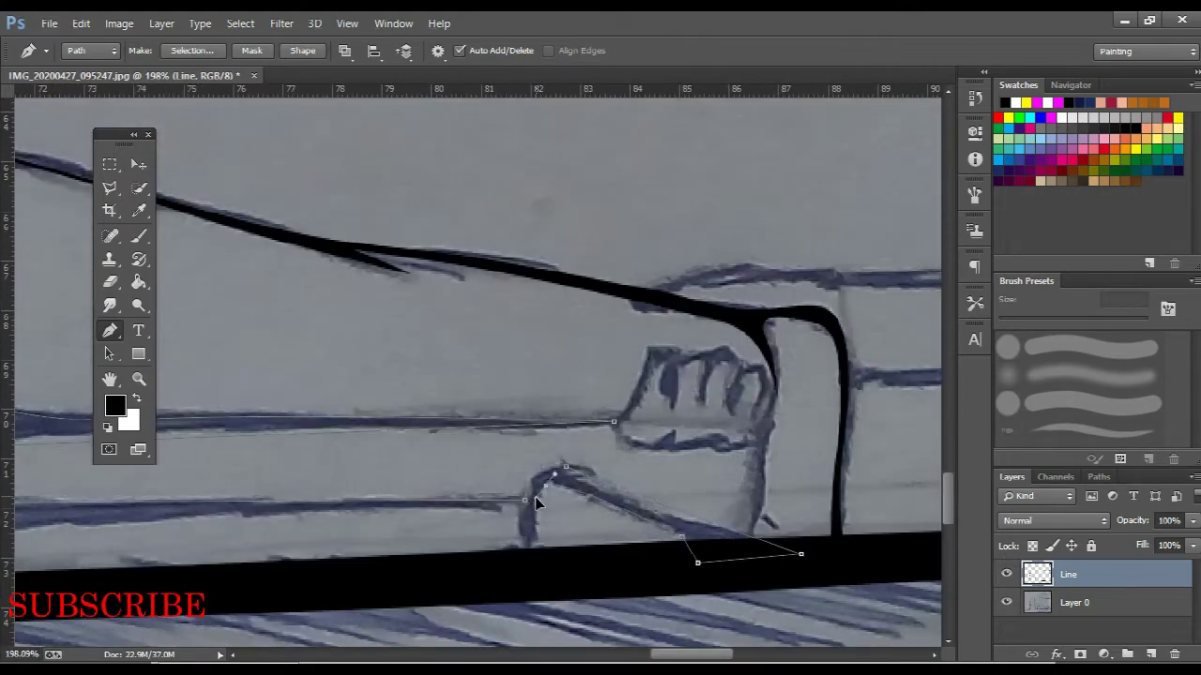
pyautogui.hscroll(-5, 536, 504)
pyautogui.scroll(-2, 590, 410)
pyautogui.scroll(-3, 394, 270)
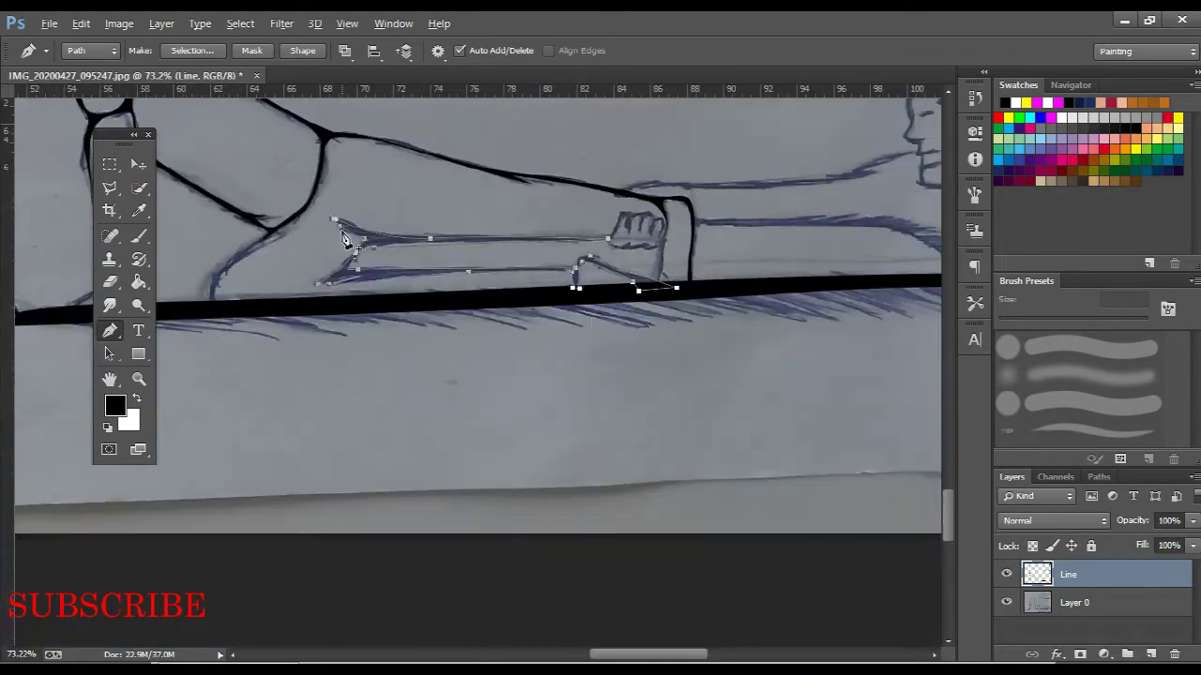
pyautogui.scroll(-2, 423, 348)
pyautogui.scroll(1, 808, 524)
pyautogui.scroll(4, 563, 384)
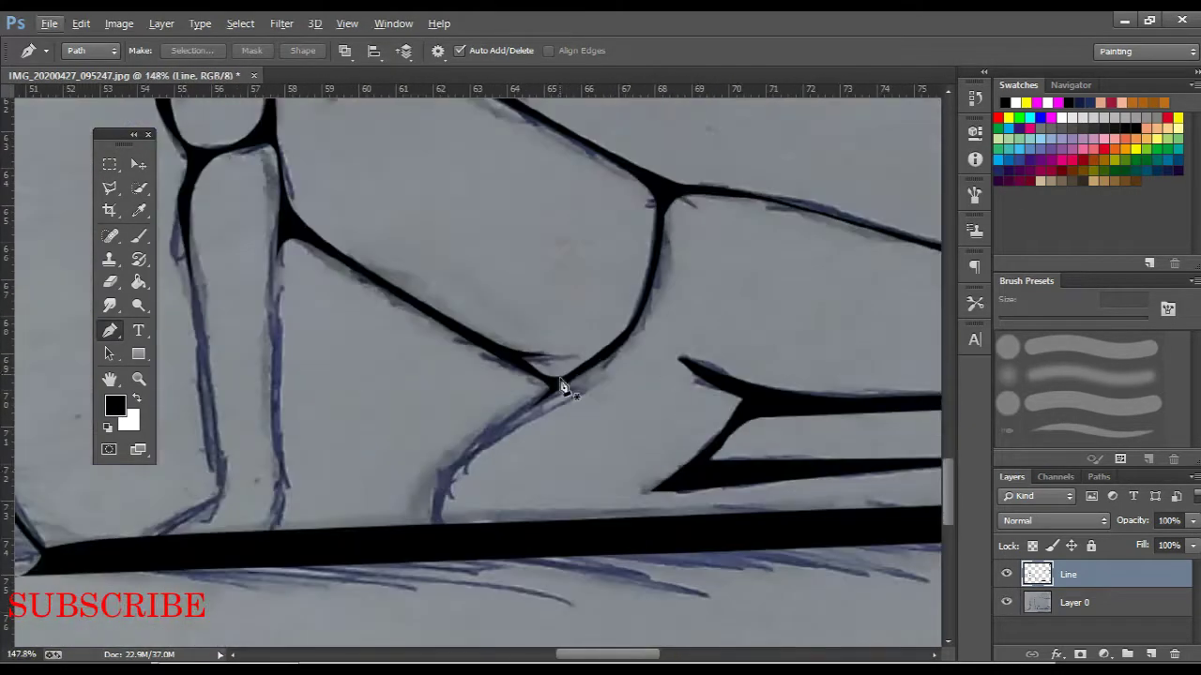
pyautogui.scroll(-1, 357, 281)
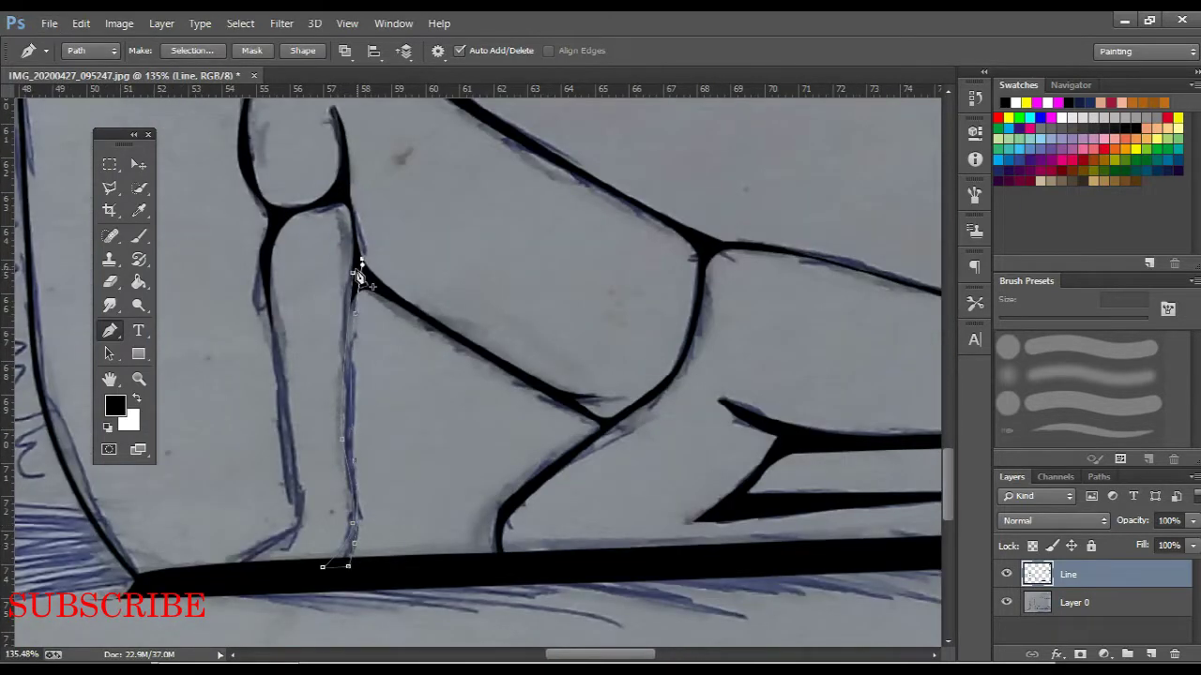
pyautogui.scroll(1, 359, 278)
pyautogui.scroll(1, 347, 319)
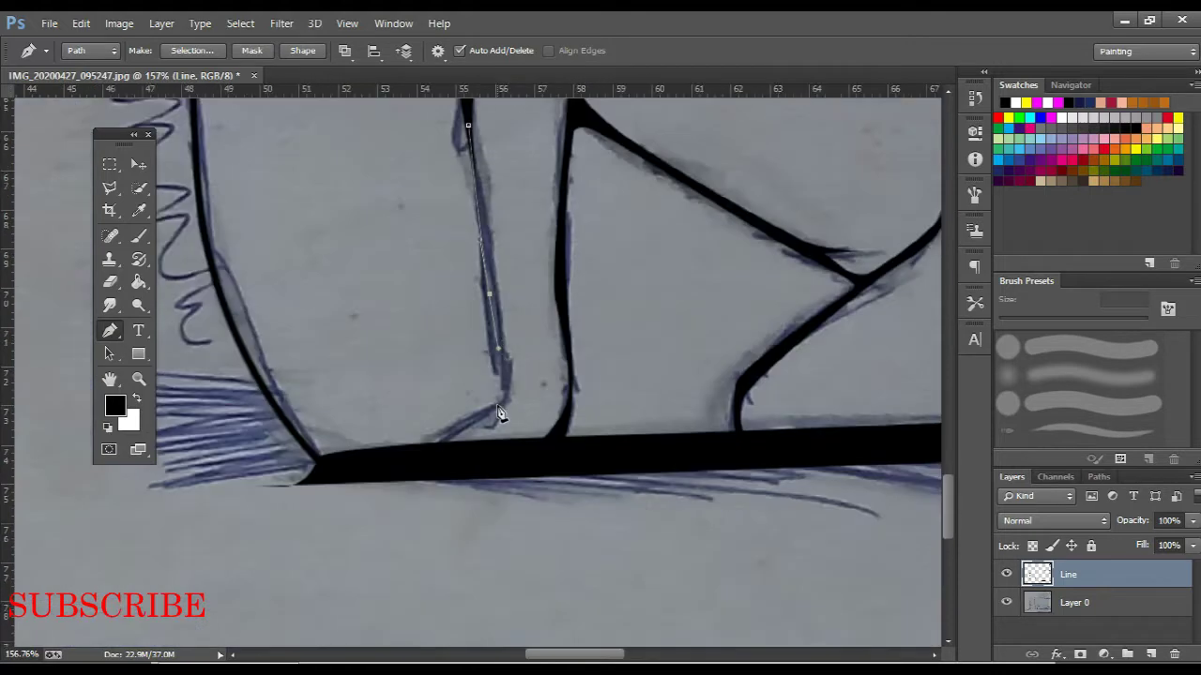
pyautogui.scroll(2, 514, 400)
pyautogui.scroll(1, 469, 186)
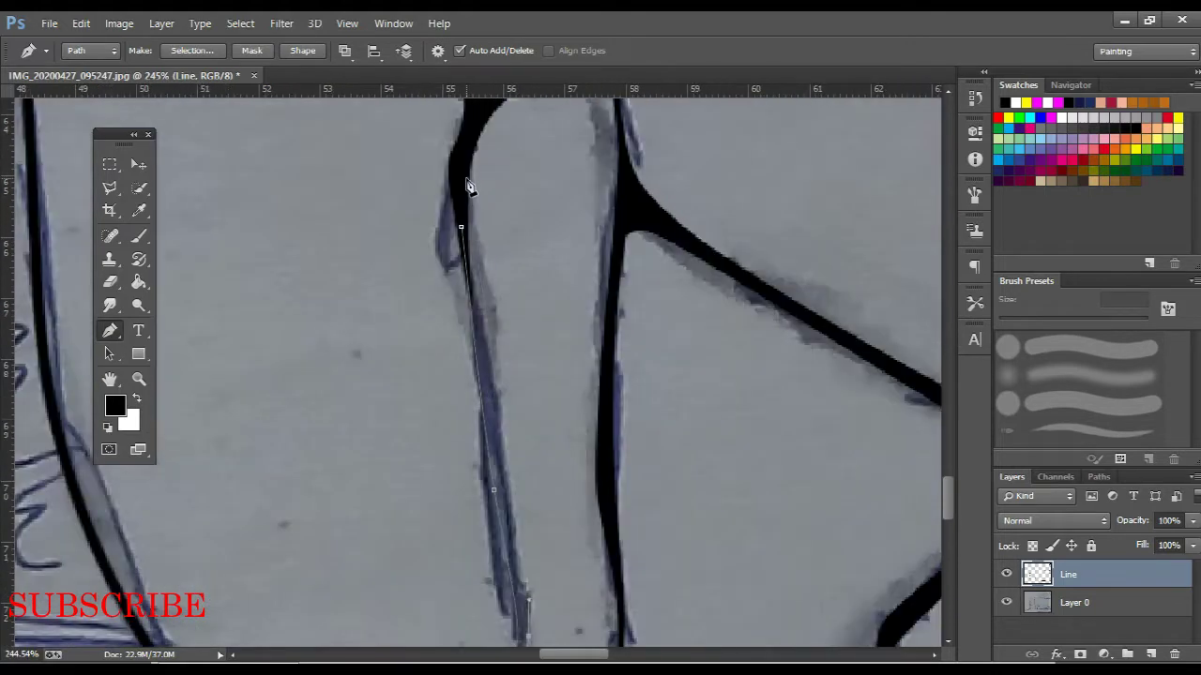
pyautogui.scroll(-3, 464, 233)
# Save the document as Corona illustration.psd in the YouTube Cartoon PSD folder
pyautogui.hotkey('ctrl', 'shift', 's')
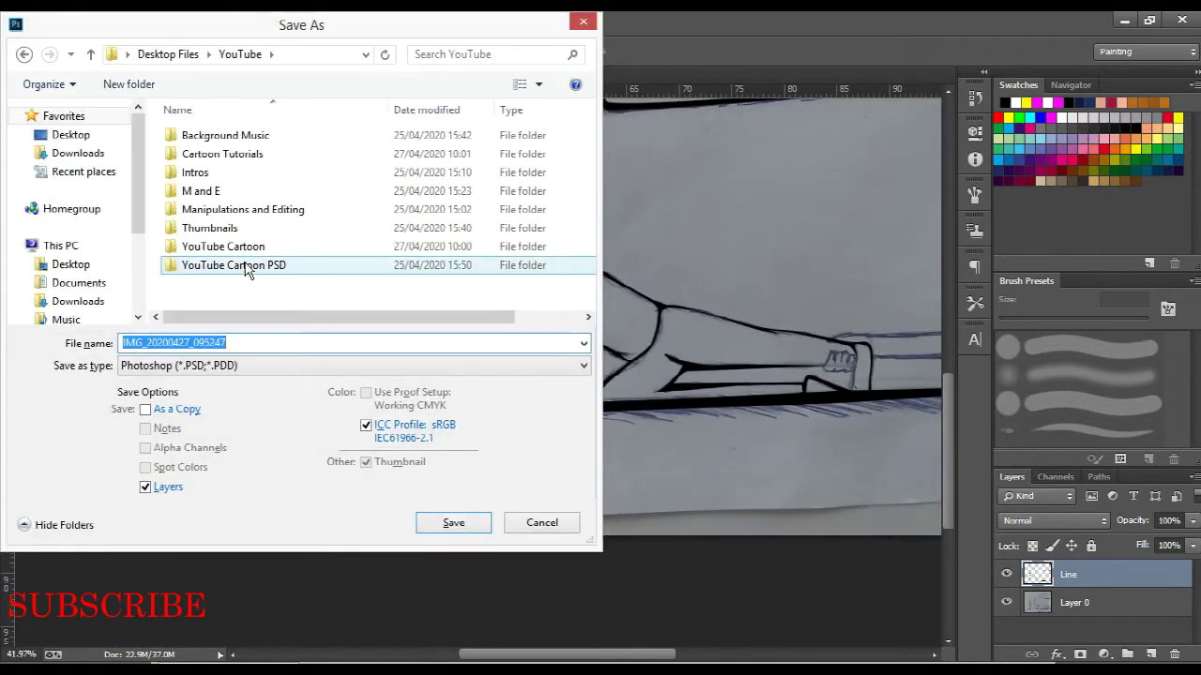
pyautogui.doubleClick(250, 272)
pyautogui.write('Corona illustration')
pyautogui.press('Return')
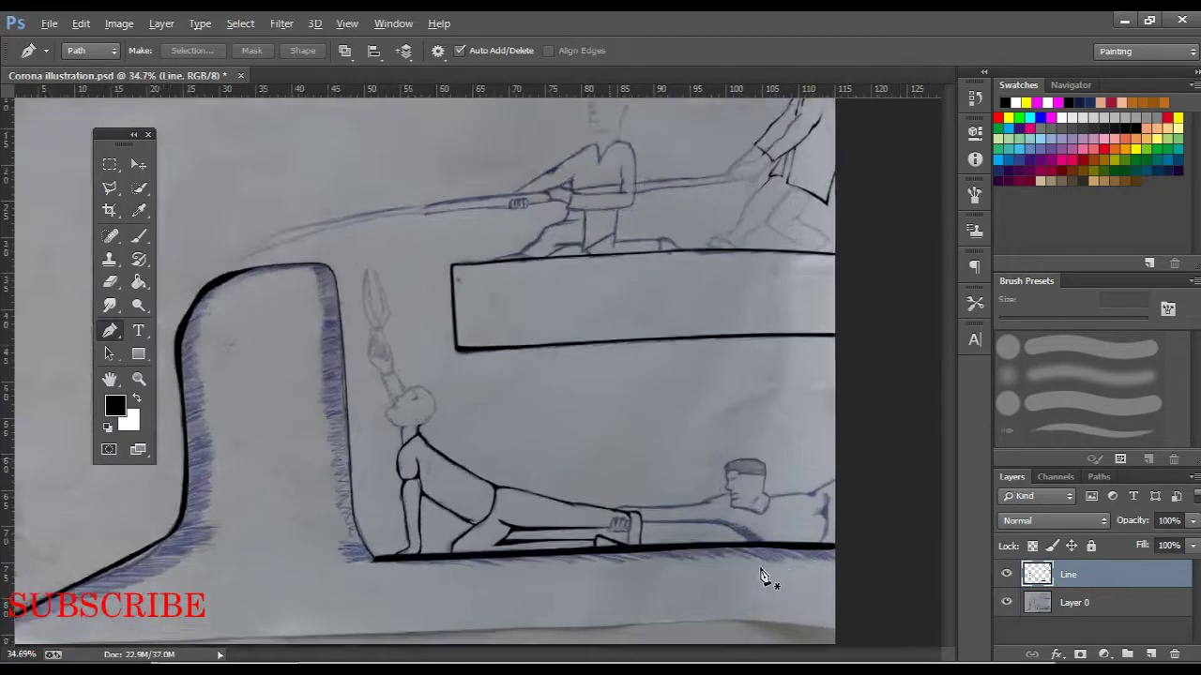
pyautogui.scroll(3, 705, 486)
# Trace the reaching man's shoulder line and stroke the shoulder and arm paths in black
pyautogui.click(254, 375)
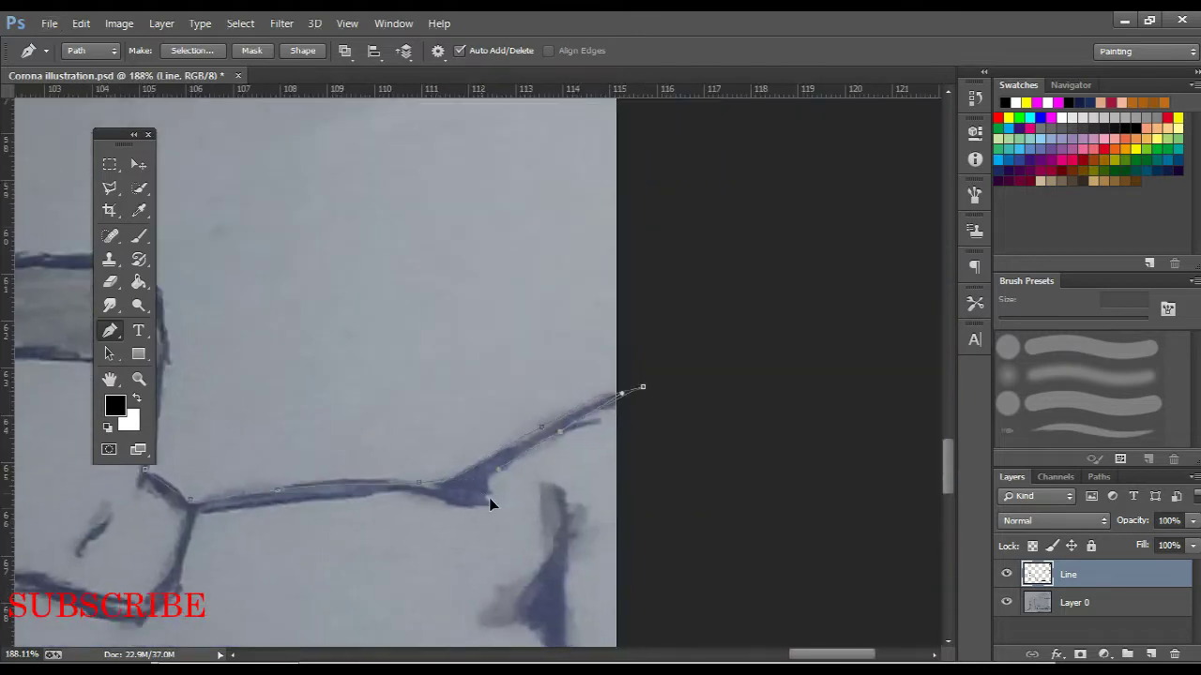
pyautogui.click(488, 497)
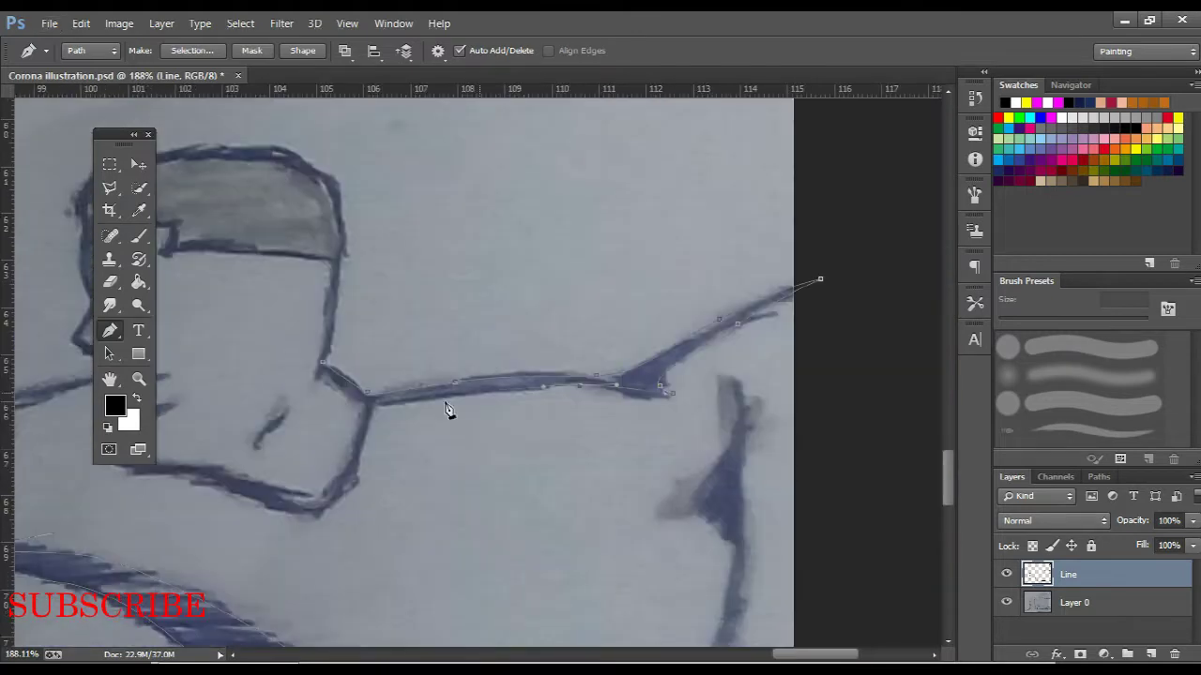
pyautogui.click(380, 504)
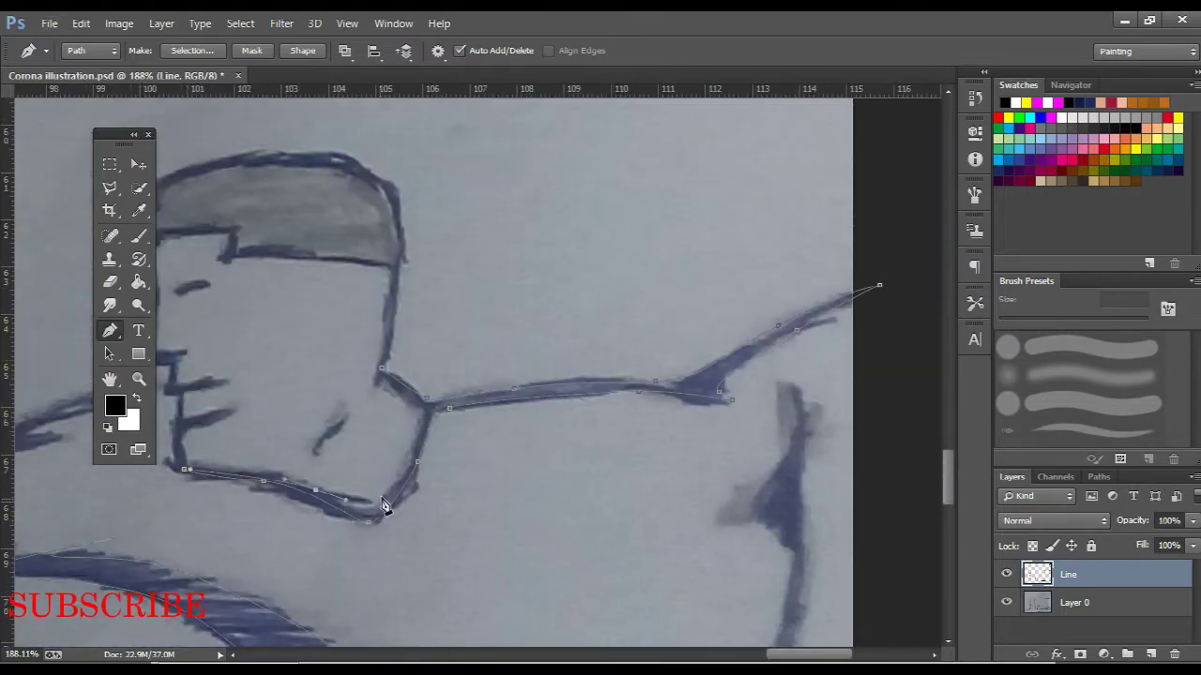
pyautogui.rightClick(384, 390)
pyautogui.click(592, 351)
pyautogui.scroll(-5, 591, 347)
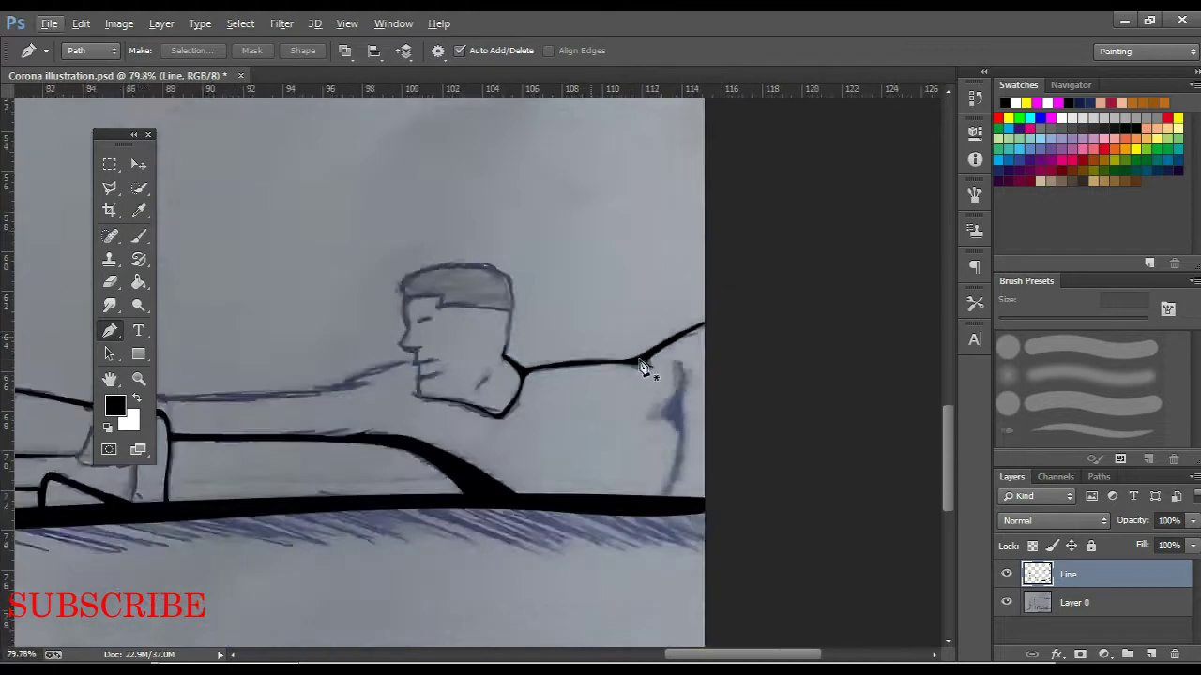
pyautogui.scroll(4, 648, 367)
pyautogui.rightClick(626, 338)
pyautogui.click(675, 441)
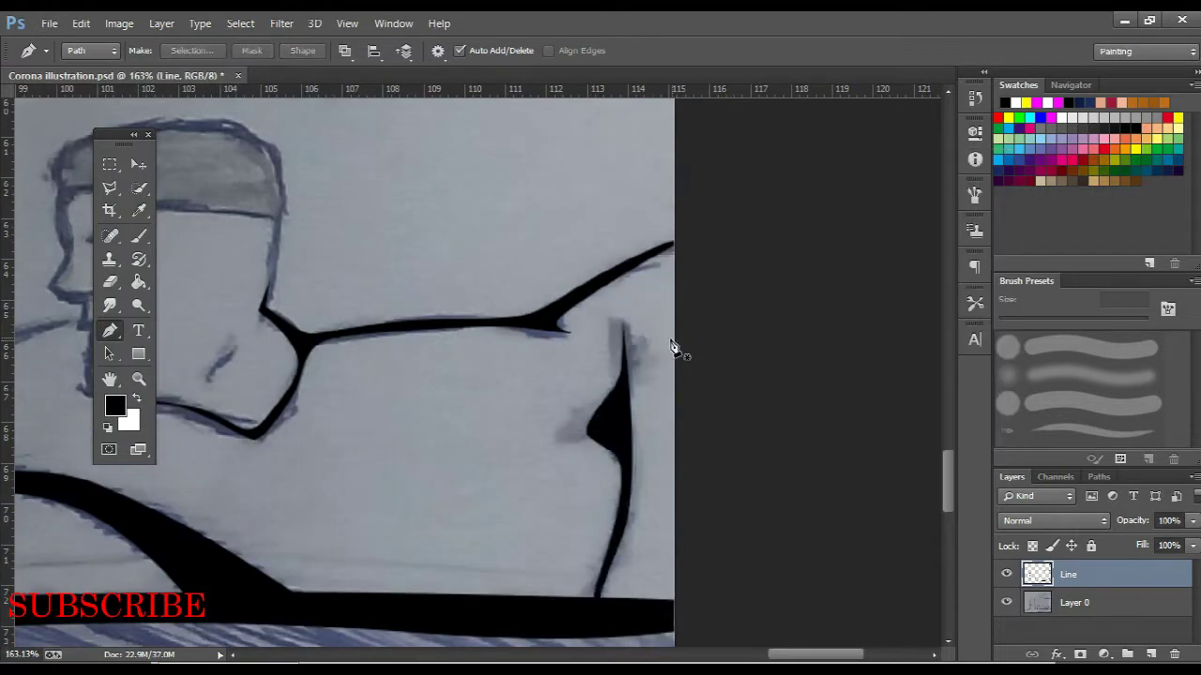
pyautogui.scroll(-3, 626, 338)
pyautogui.scroll(3, 348, 362)
# Trace the top of the hair and fill it solid black
pyautogui.click(819, 152)
pyautogui.click(690, 178)
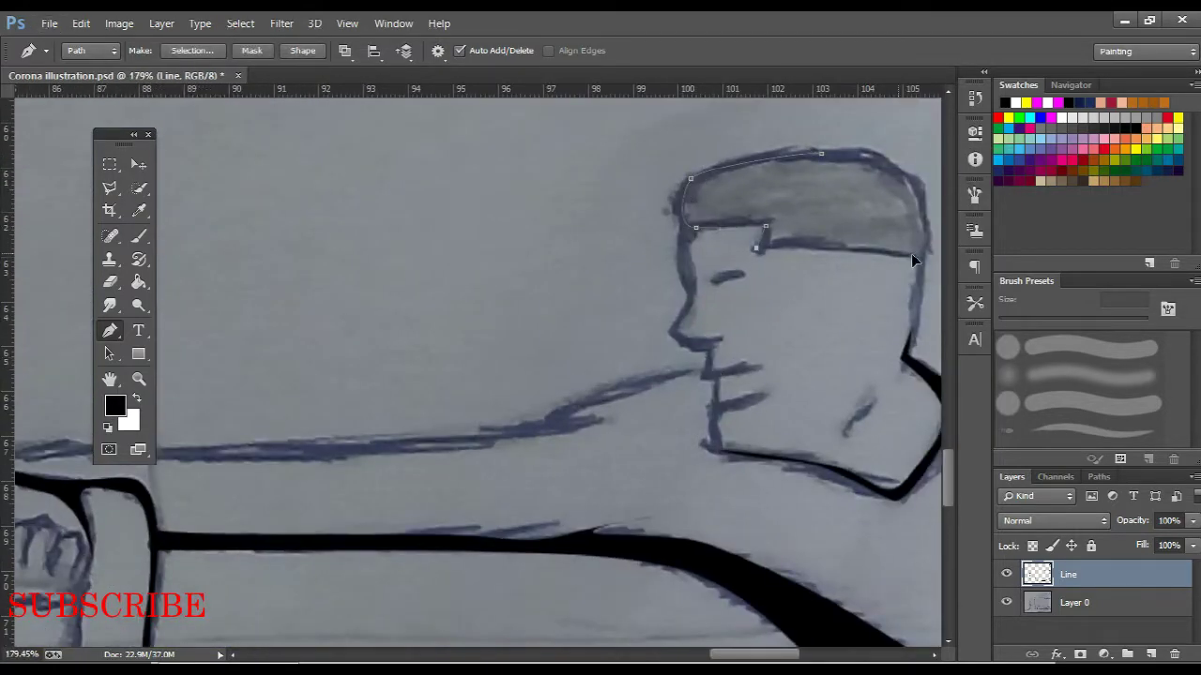
pyautogui.rightClick(824, 162)
pyautogui.click(873, 282)
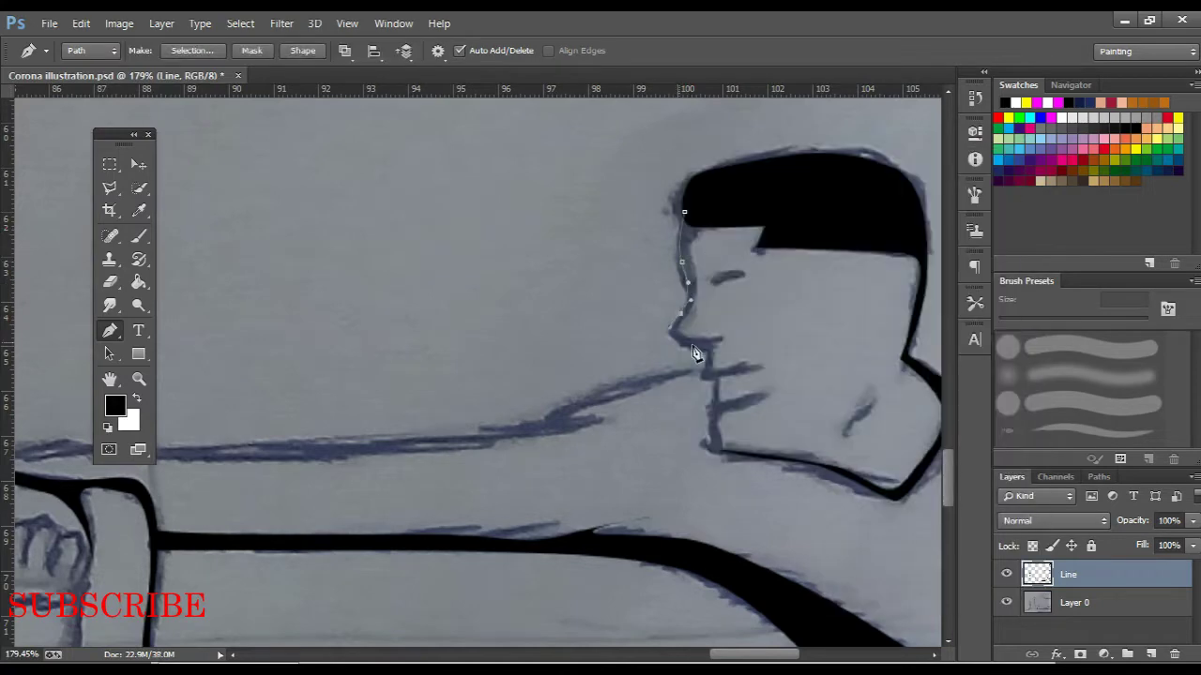
# Curve a new pen path along the top of the arm
pyautogui.hscroll(-5, 469, 394)
pyautogui.moveTo(500, 348); pyautogui.dragTo(460, 364)
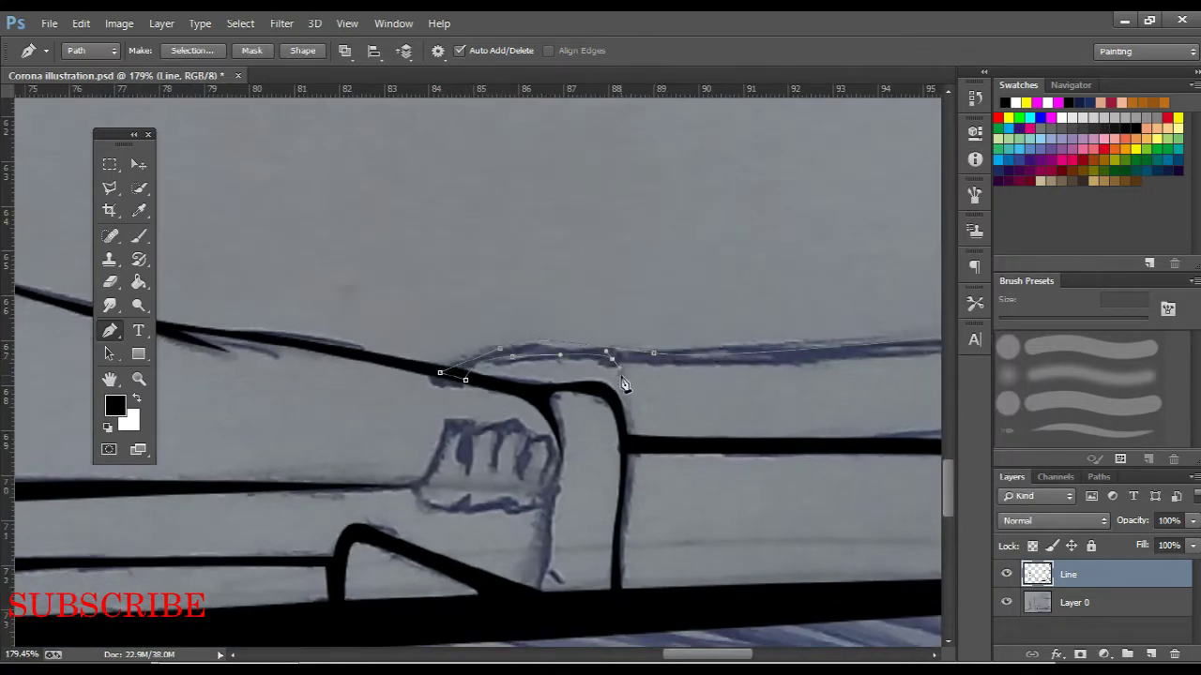
pyautogui.hscroll(4, 563, 366)
pyautogui.scroll(4, 856, 294)
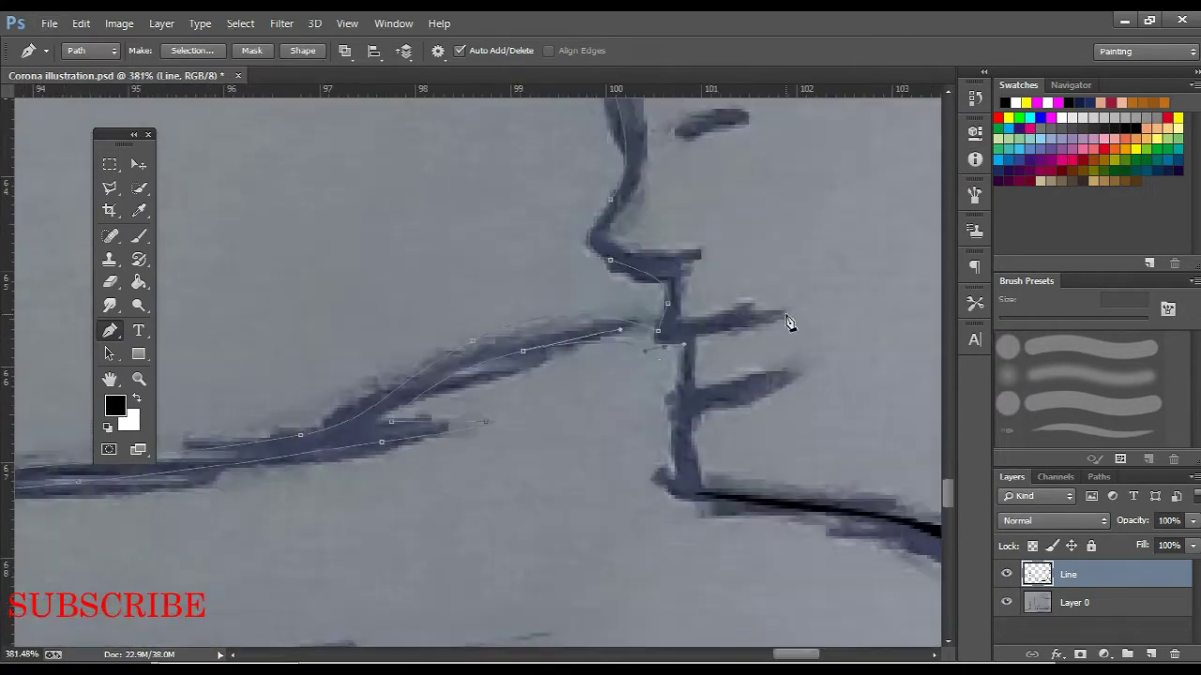
pyautogui.scroll(4, 563, 301)
pyautogui.hscroll(2, 488, 367)
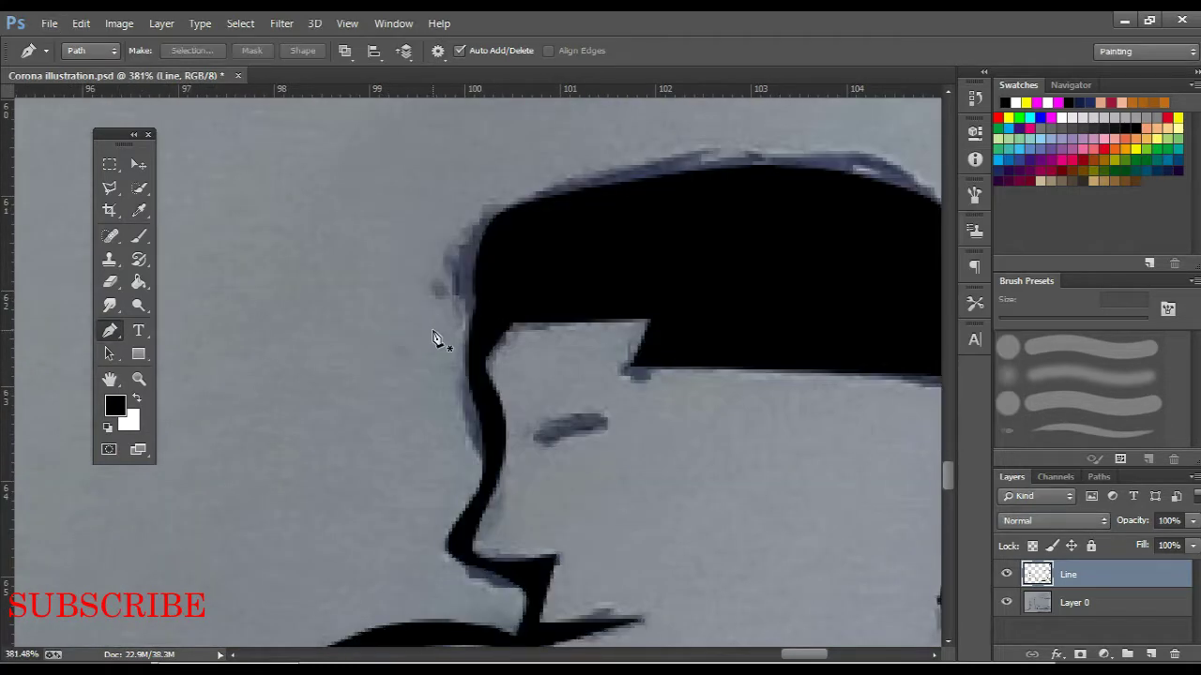
pyautogui.scroll(-5, 437, 340)
pyautogui.scroll(3, 539, 474)
# Fit the drawing in view and rotate the canvas so the head outline is easier to trace
pyautogui.scroll(3, 517, 292)
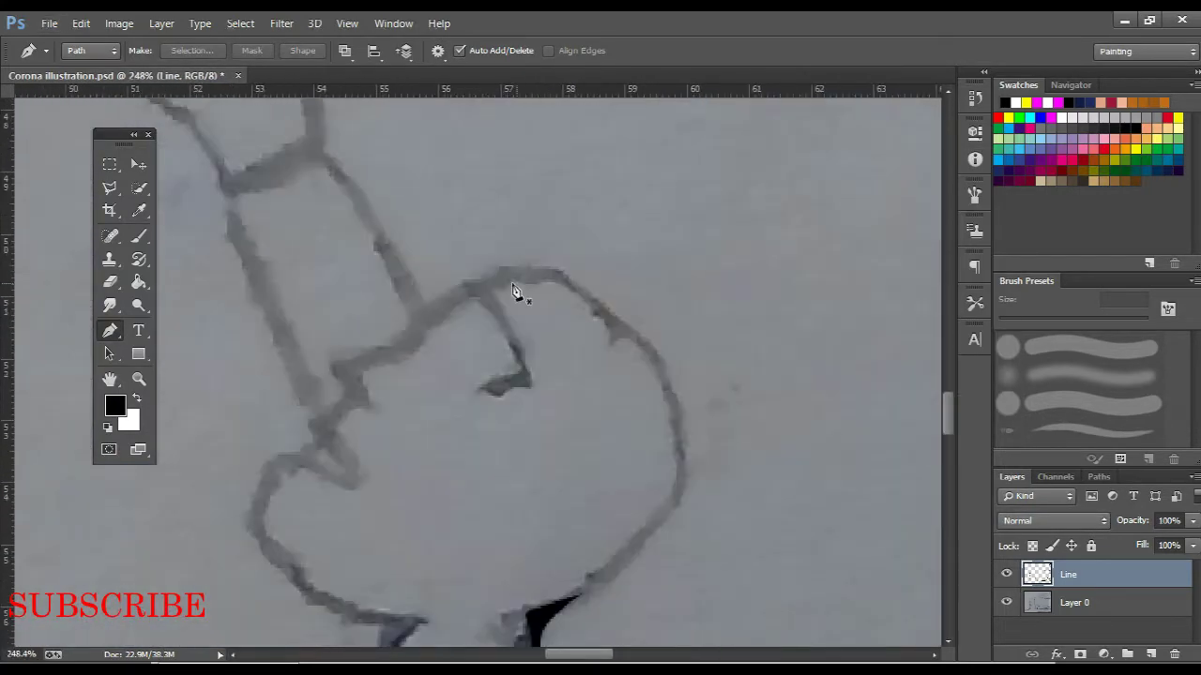
pyautogui.press('h')
pyautogui.scroll(-2, 576, 448)
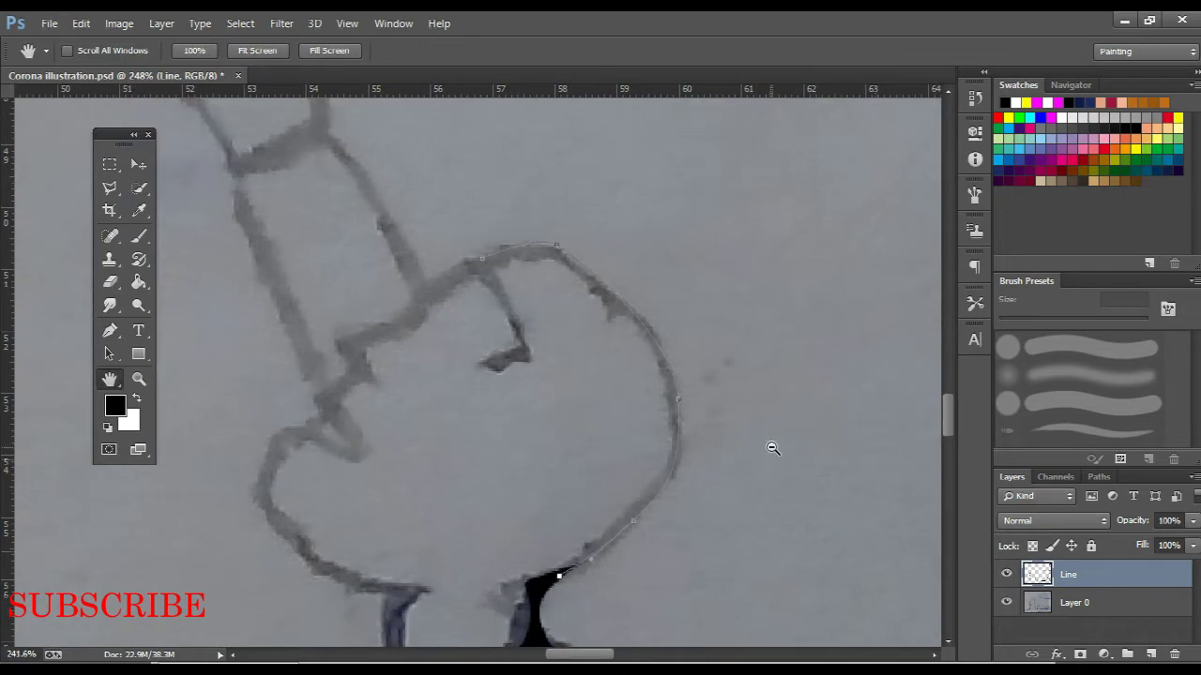
pyautogui.scroll(-2, 772, 442)
pyautogui.scroll(-3, 630, 308)
pyautogui.doubleClick(109, 379)
pyautogui.rightClick(110, 379)
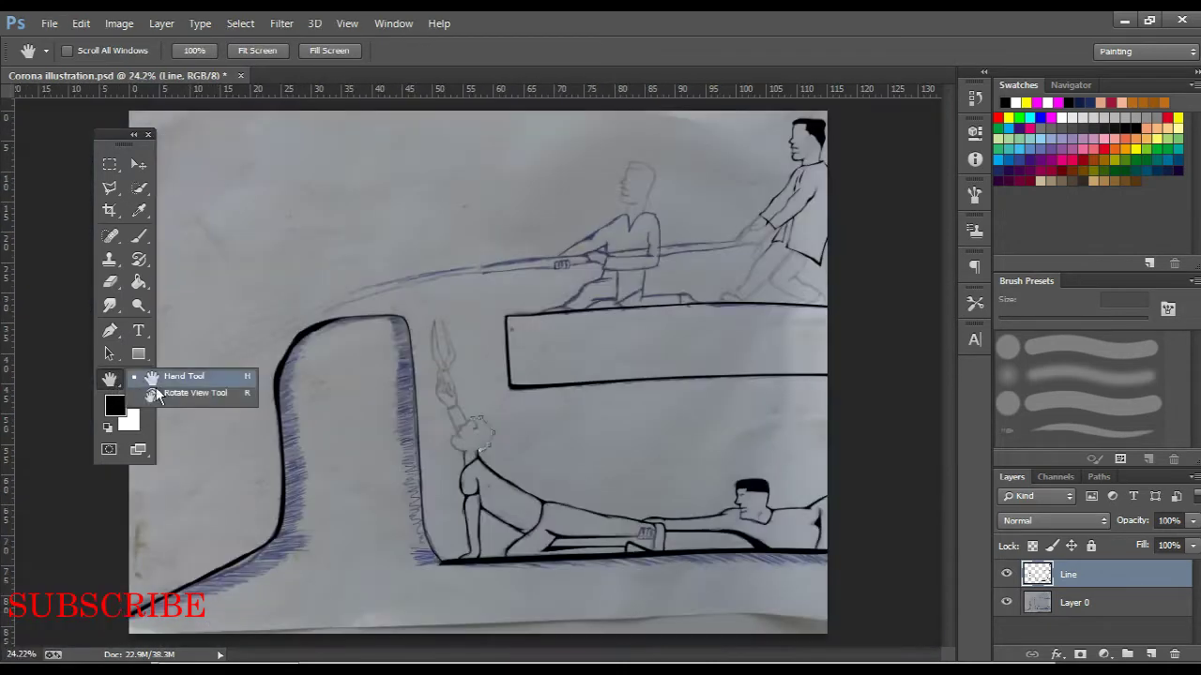
pyautogui.click(188, 394)
pyautogui.moveTo(535, 260); pyautogui.dragTo(136, 255)
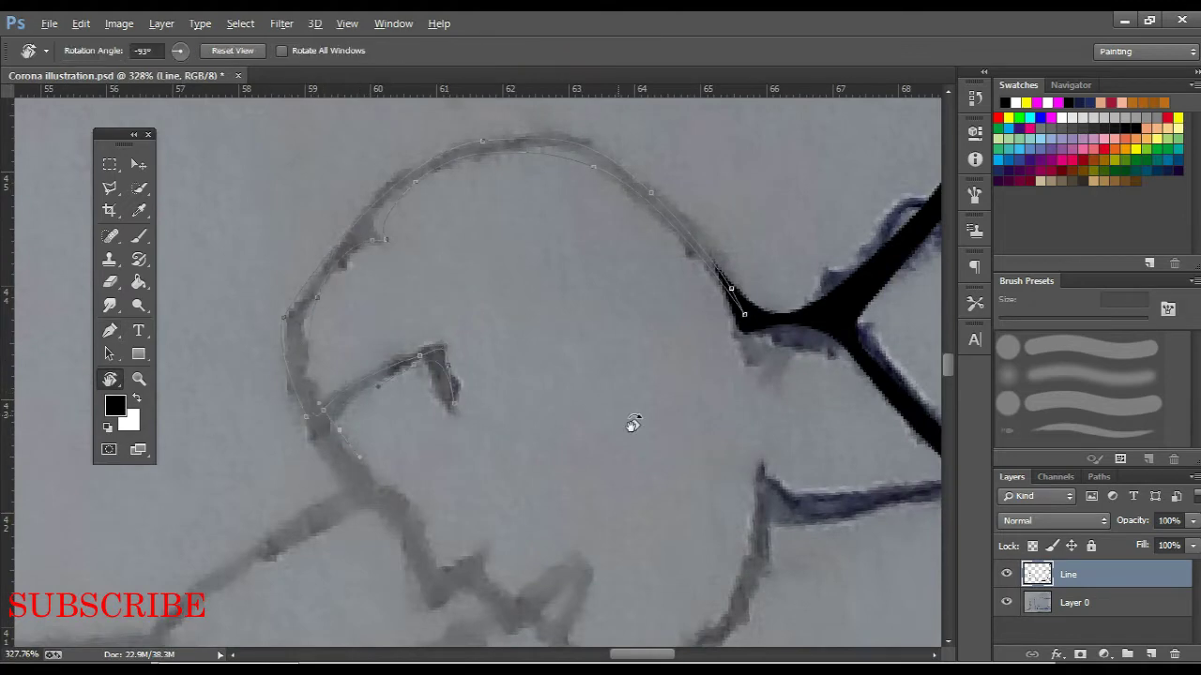
pyautogui.moveTo(629, 422); pyautogui.dragTo(421, 303)
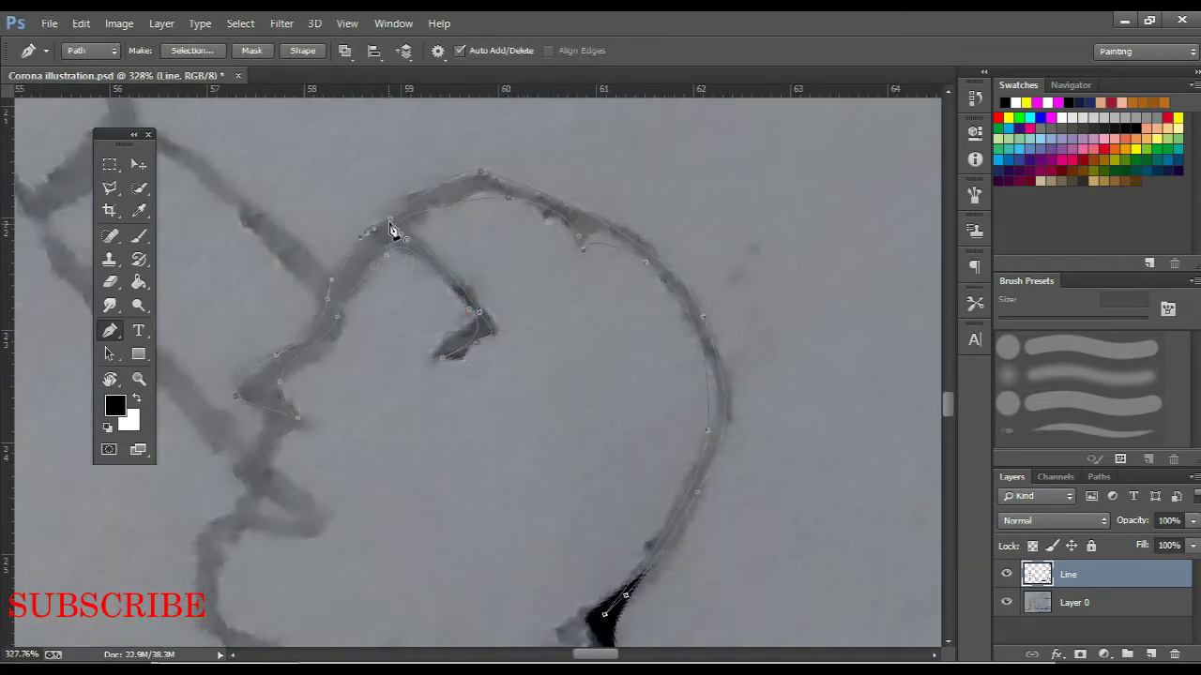
# Trace the head outline and stroke the face and chin paths in black
pyautogui.moveTo(692, 357); pyautogui.dragTo(604, 407)
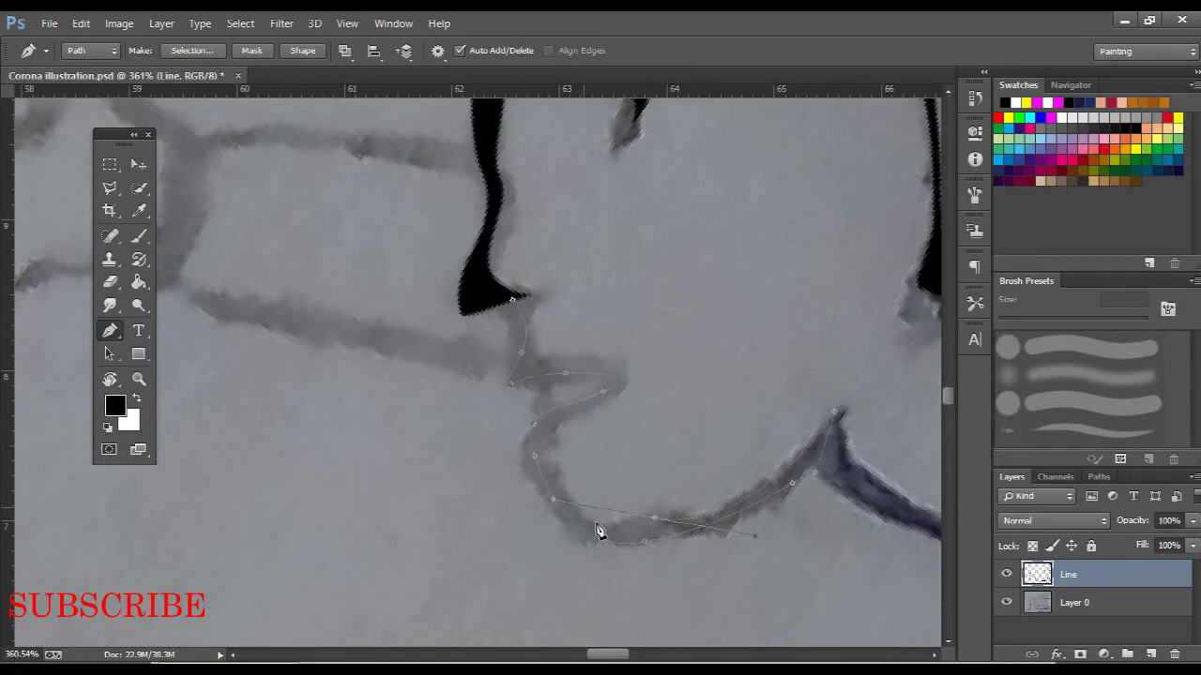
pyautogui.rightClick(515, 304)
pyautogui.click(582, 351)
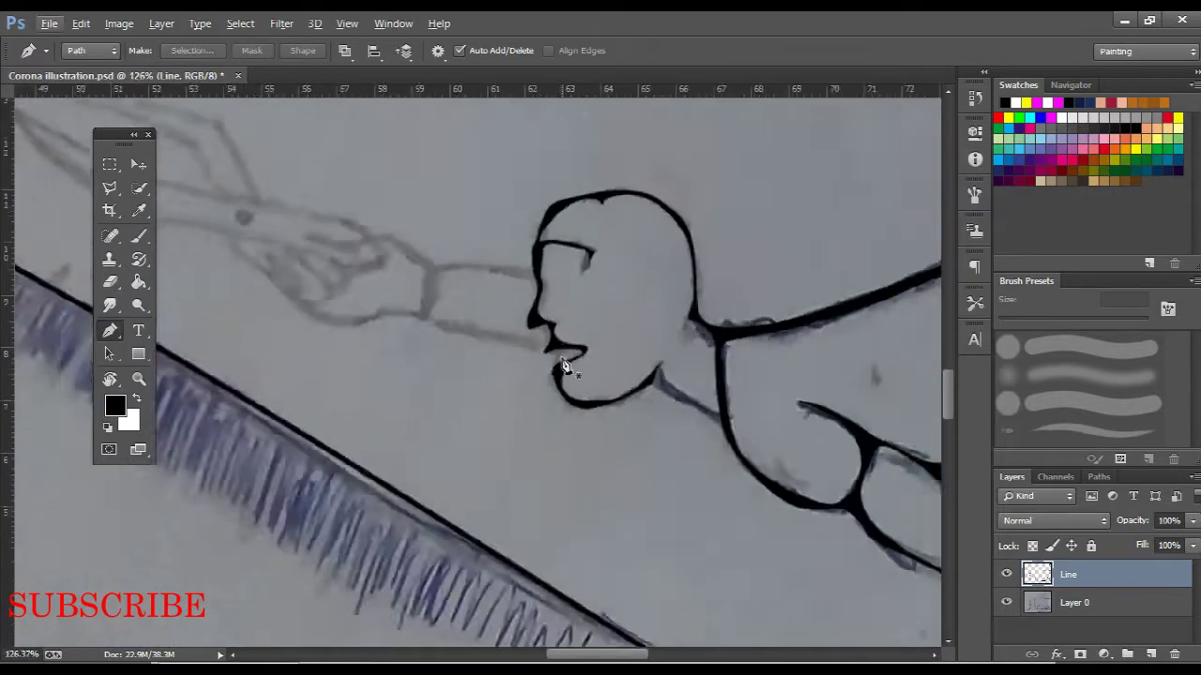
pyautogui.rightClick(623, 324)
pyautogui.click(704, 334)
pyautogui.scroll(-1, 539, 272)
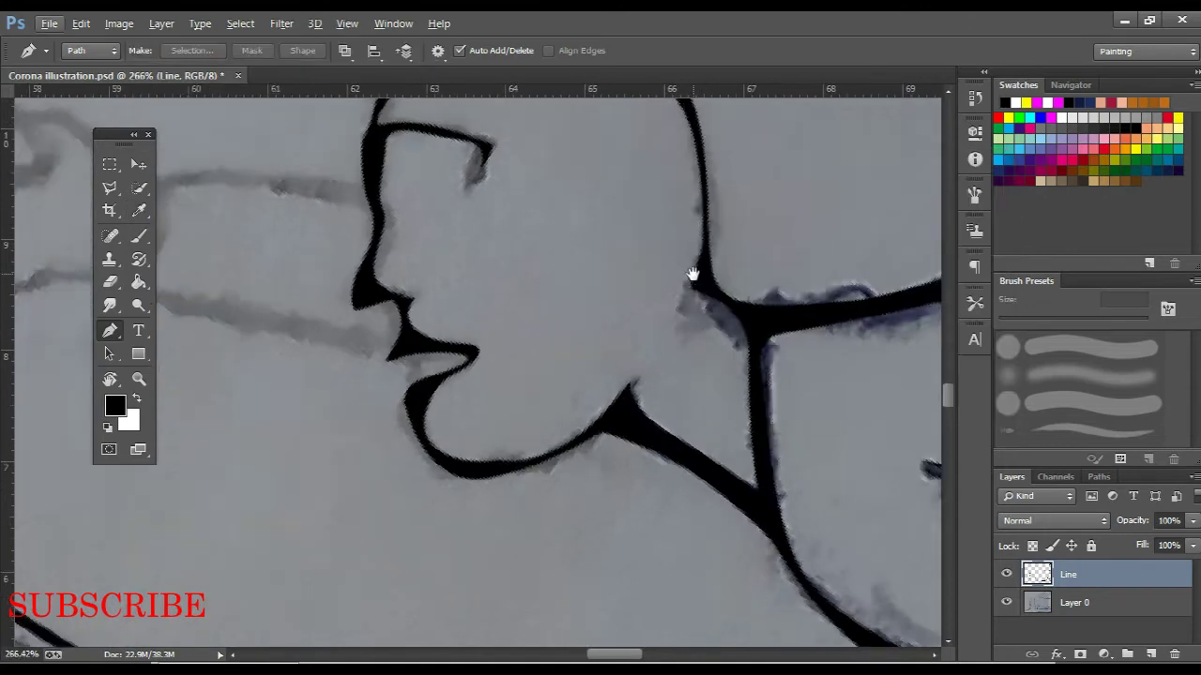
# Trace a closed hair outline over the head, fill it black, and straighten the view
pyautogui.click(482, 182)
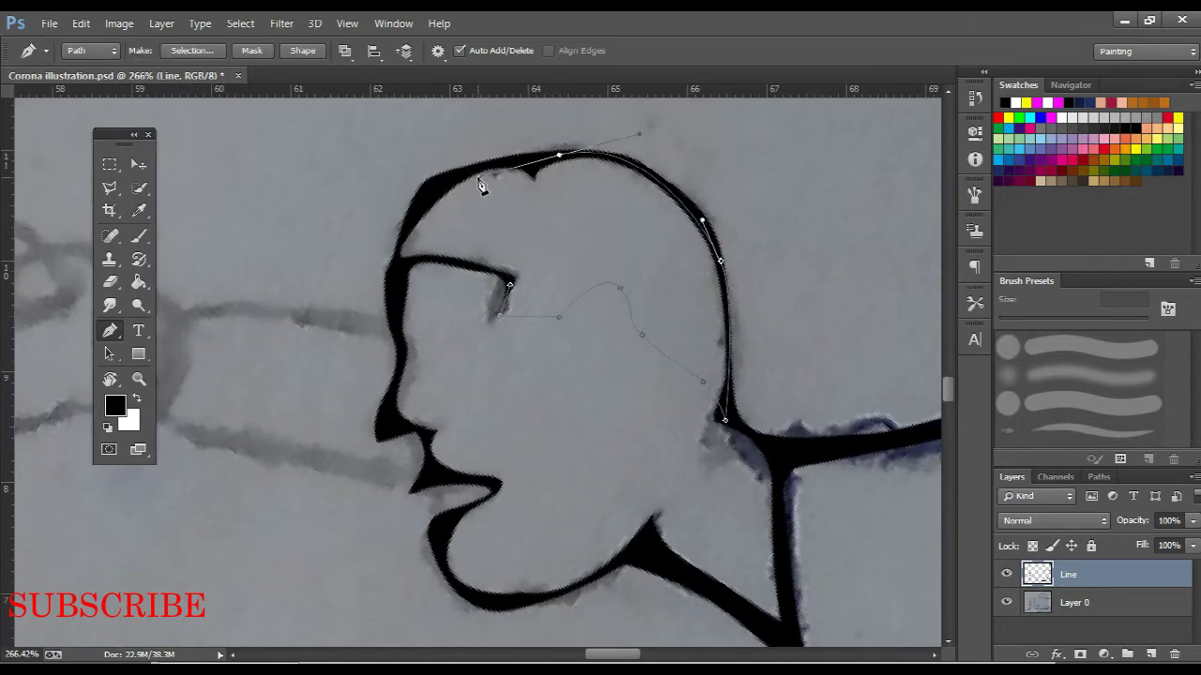
pyautogui.click(397, 263)
pyautogui.click(509, 277)
pyautogui.rightClick(525, 235)
pyautogui.click(623, 335)
pyautogui.press('r')
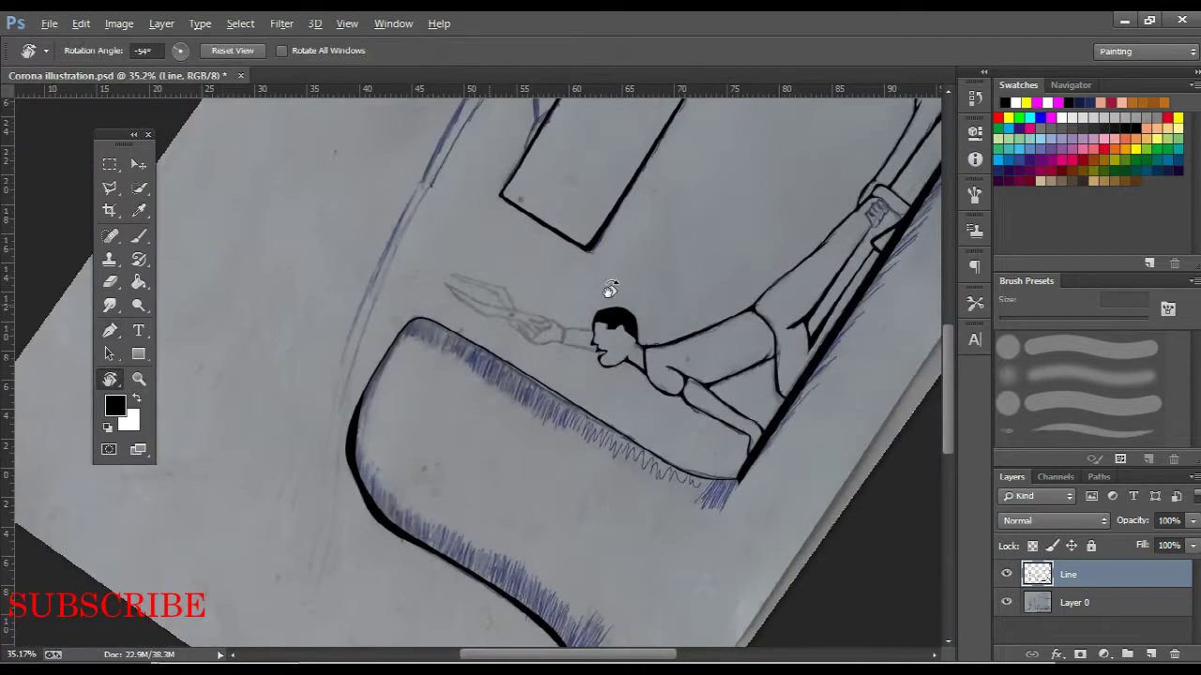
pyautogui.moveTo(525, 244); pyautogui.dragTo(469, 225)
# Trace the lying man's face outline with the Pen and stroke it in black
pyautogui.press('p')
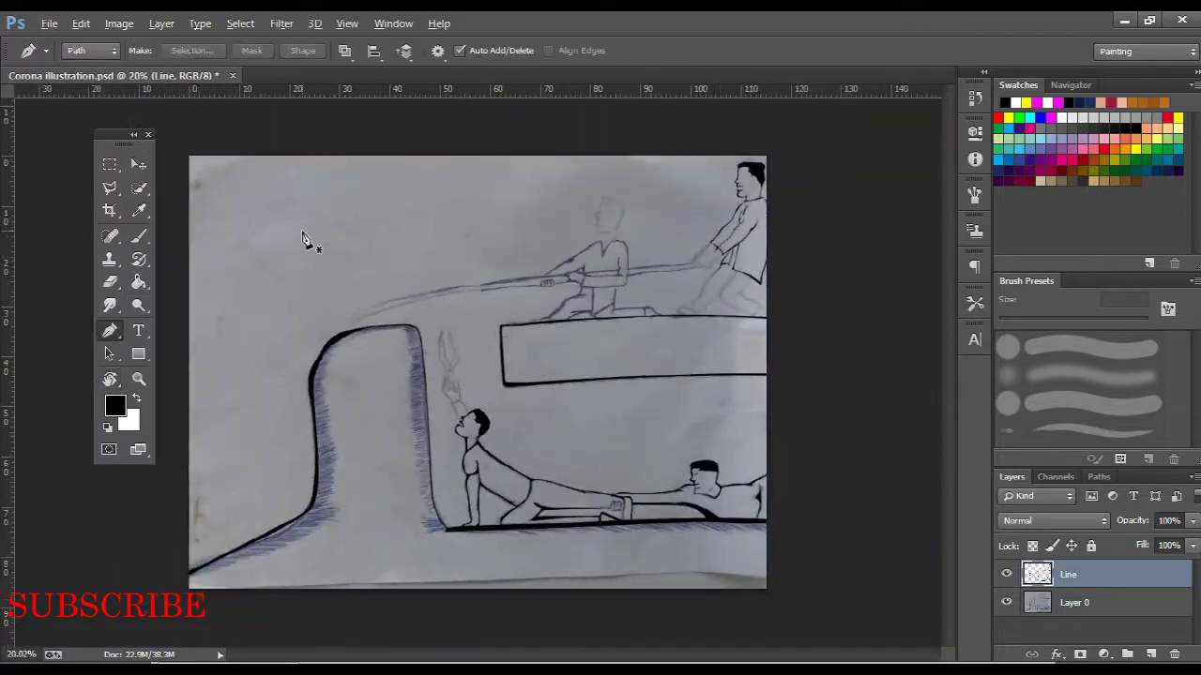
pyautogui.scroll(1, 362, 268)
pyautogui.scroll(1, 911, 501)
pyautogui.click(1006, 603)
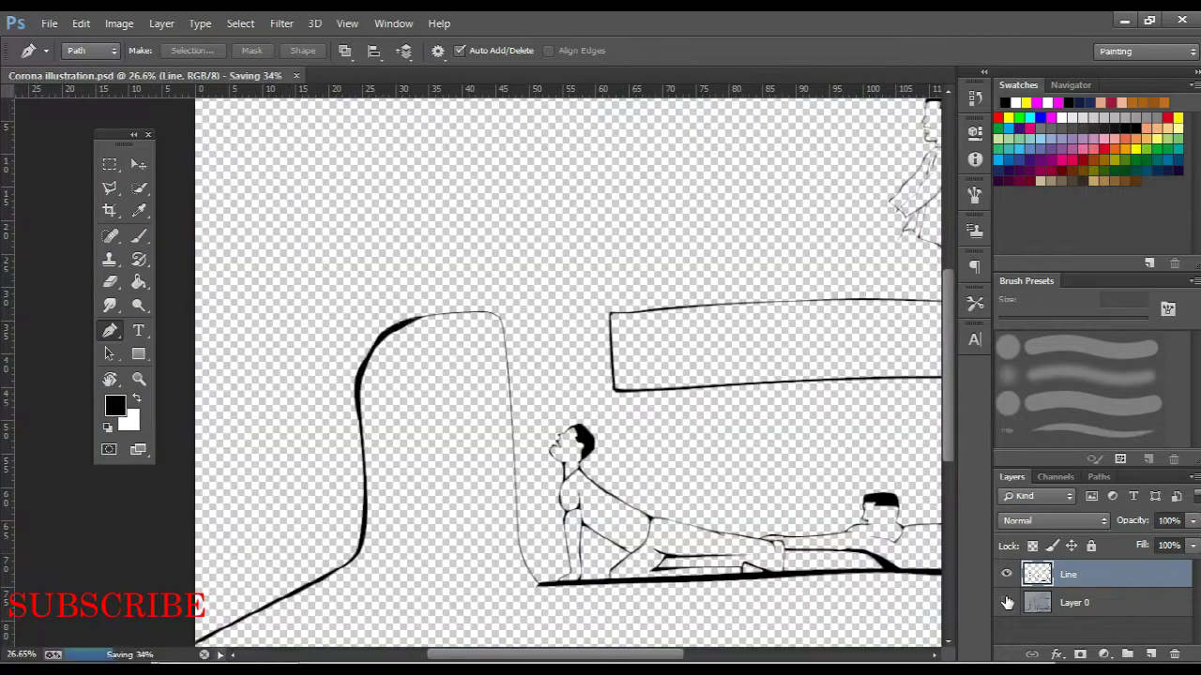
pyautogui.click(1006, 603)
pyautogui.scroll(8, 710, 477)
pyautogui.click(731, 542)
pyautogui.moveTo(751, 445); pyautogui.dragTo(780, 433)
pyautogui.scroll(-4, 644, 303)
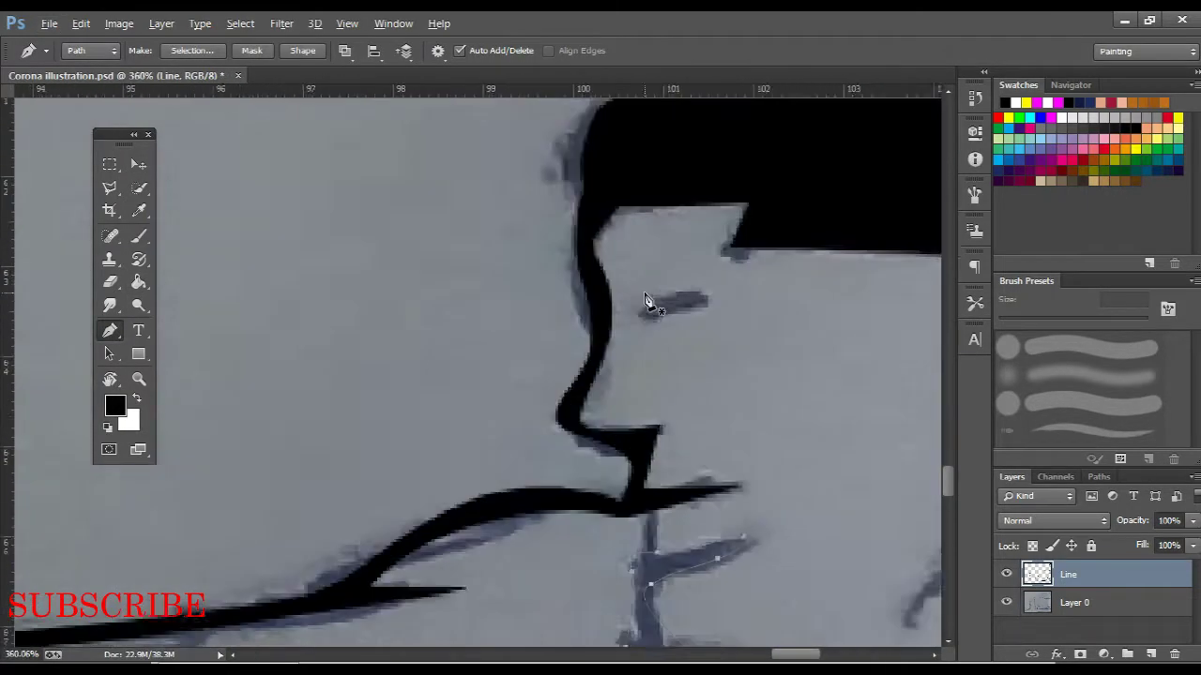
pyautogui.scroll(-2, 643, 344)
pyautogui.rightClick(568, 233)
pyautogui.press('Escape')
# Draw the short mouth line and stroke the fist's finger lines in black
pyautogui.scroll(3, 648, 466)
pyautogui.click(566, 363)
pyautogui.click(562, 435)
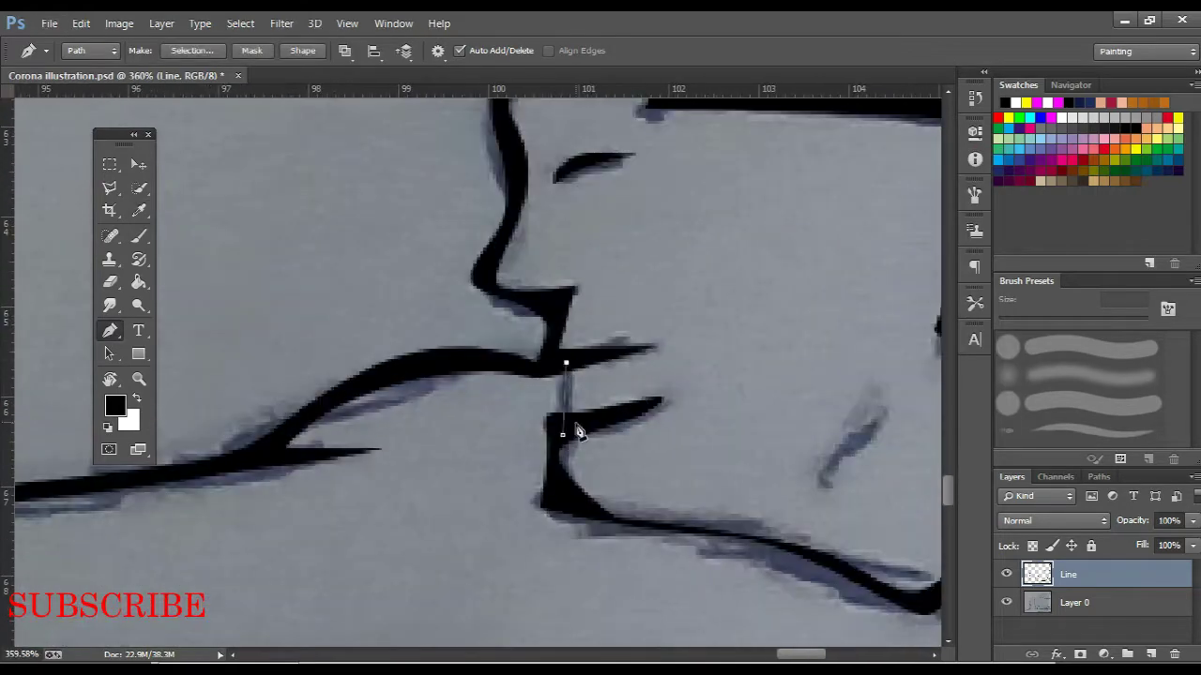
pyautogui.scroll(-3, 849, 457)
pyautogui.hscroll(-2, 348, 490)
pyautogui.scroll(3, 348, 491)
pyautogui.click(465, 437)
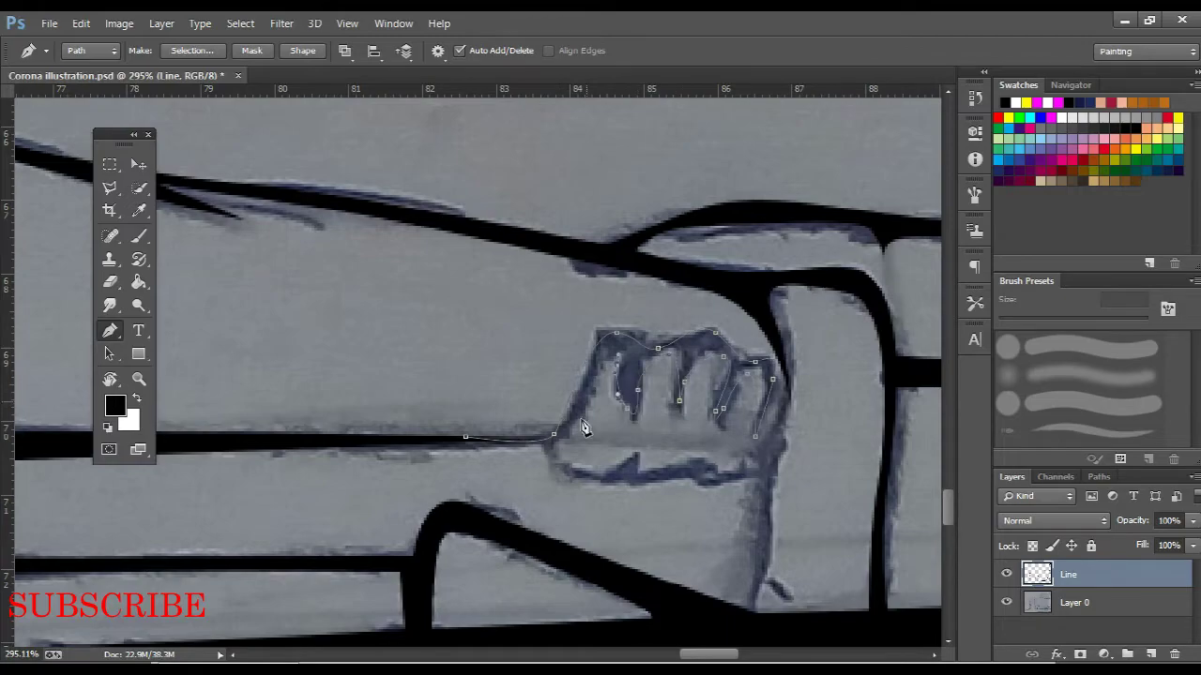
pyautogui.rightClick(593, 420)
pyautogui.click(644, 350)
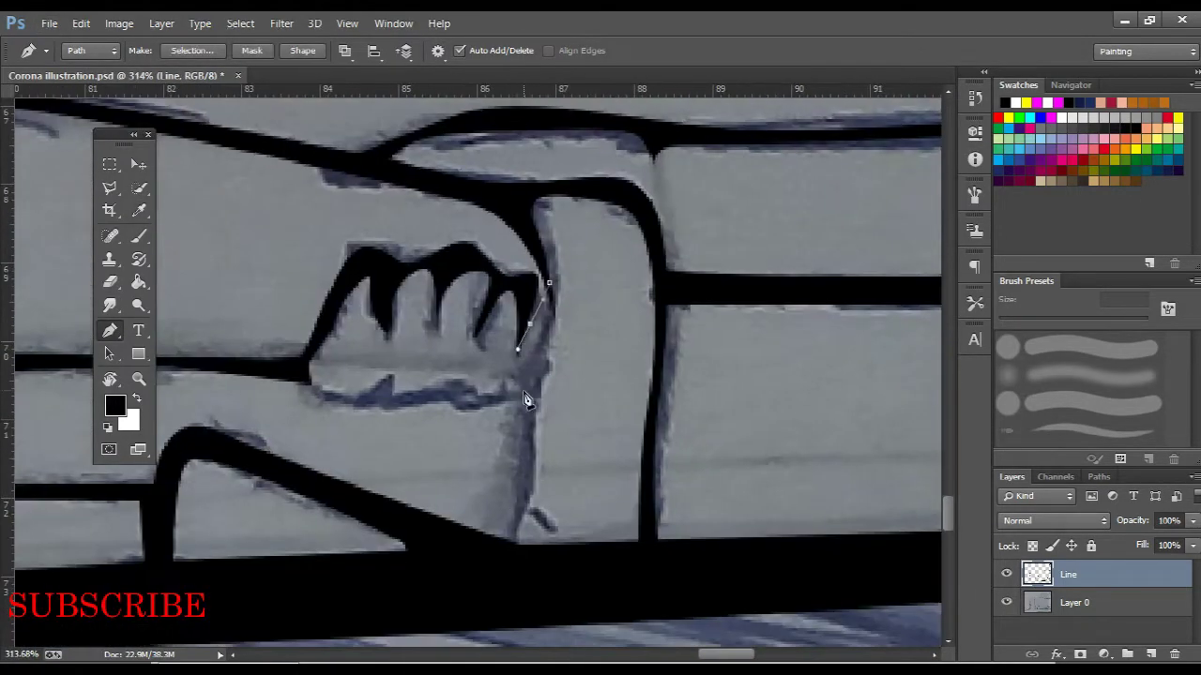
# Extend the hand path down the arm and under the fist, then fill it black
pyautogui.click(496, 544)
pyautogui.click(297, 372)
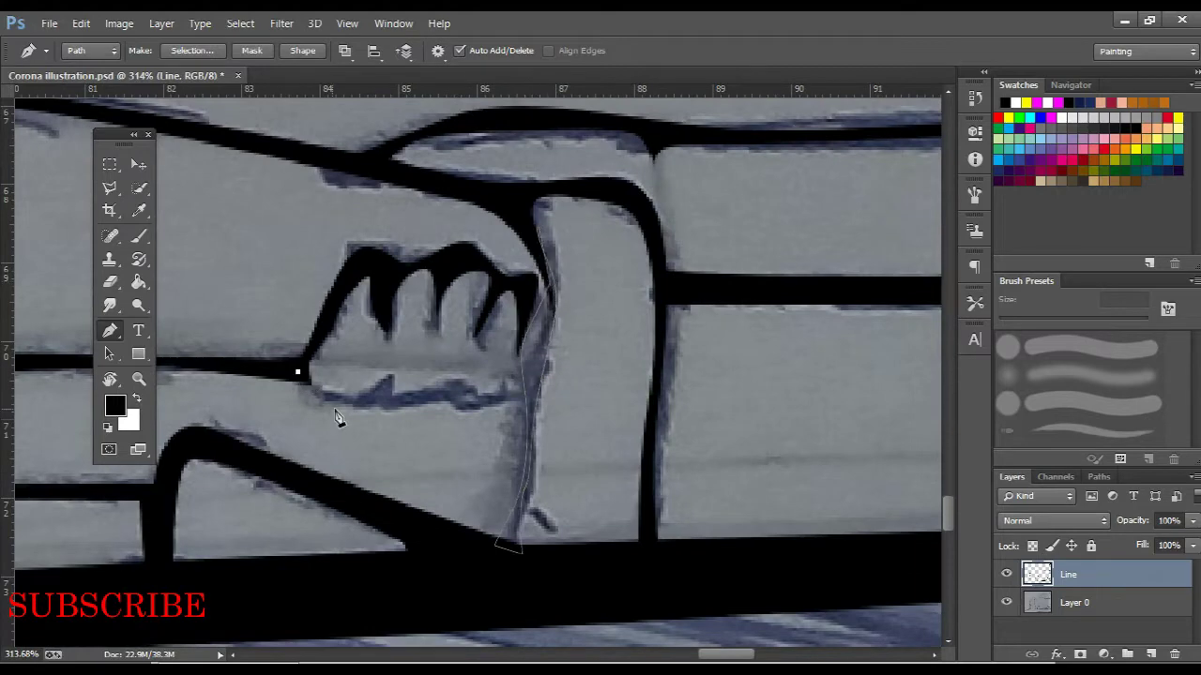
pyautogui.rightClick(299, 375)
pyautogui.rightClick(339, 371)
pyautogui.click(427, 338)
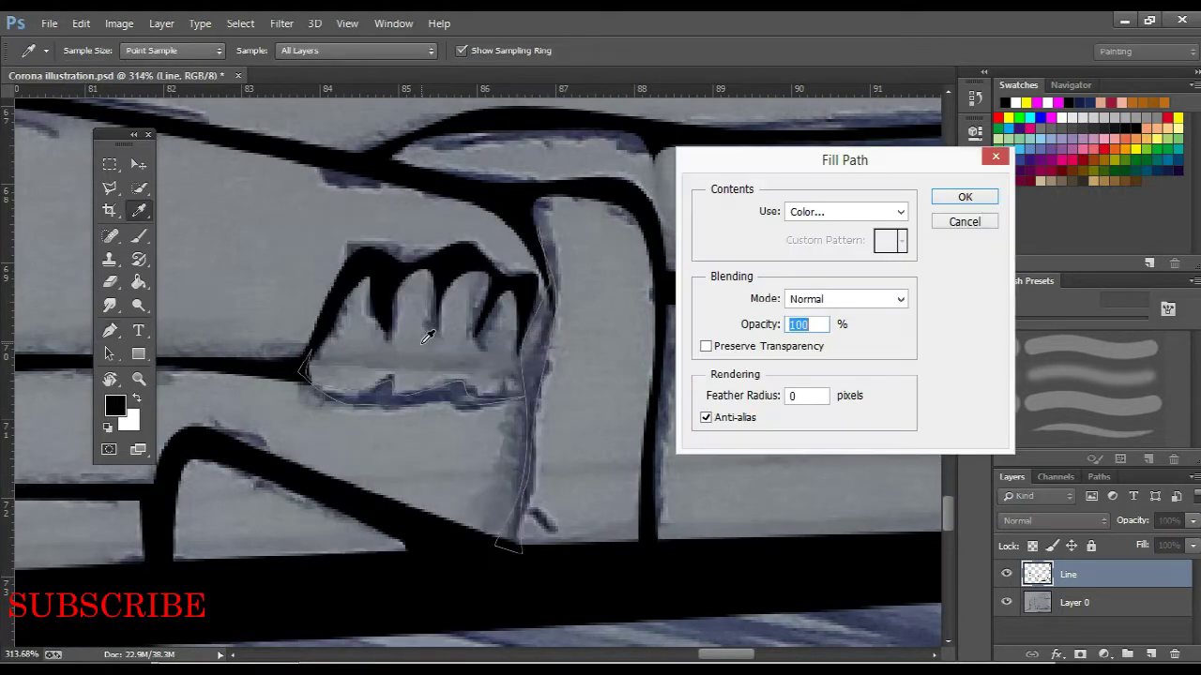
pyautogui.press('Return')
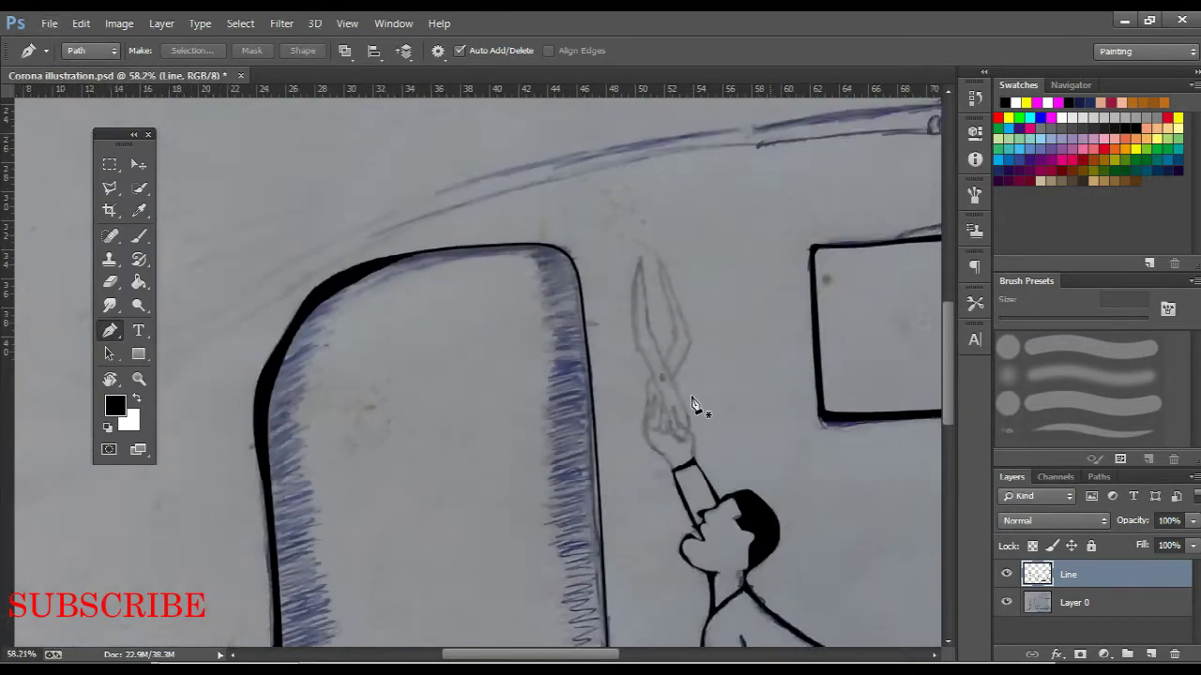
# Trace the scissor blades curving along the reaching hand and stroke them black
pyautogui.click(1006, 603)
pyautogui.click(1006, 603)
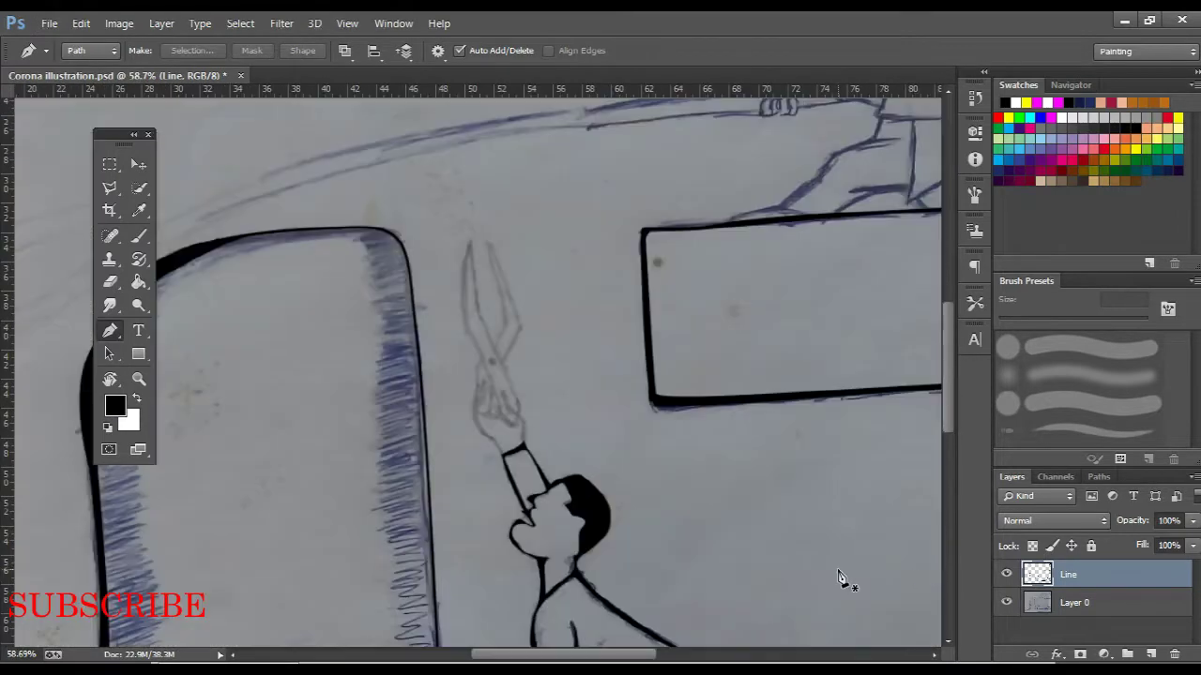
pyautogui.scroll(2, 445, 441)
pyautogui.scroll(2, 460, 324)
pyautogui.scroll(1, 478, 362)
pyautogui.moveTo(464, 498)
pyautogui.mouseDown()
pyautogui.moveTo(461, 515)
pyautogui.moveTo(420, 375)
pyautogui.mouseUp()
pyautogui.moveTo(458, 452); pyautogui.dragTo(484, 474)
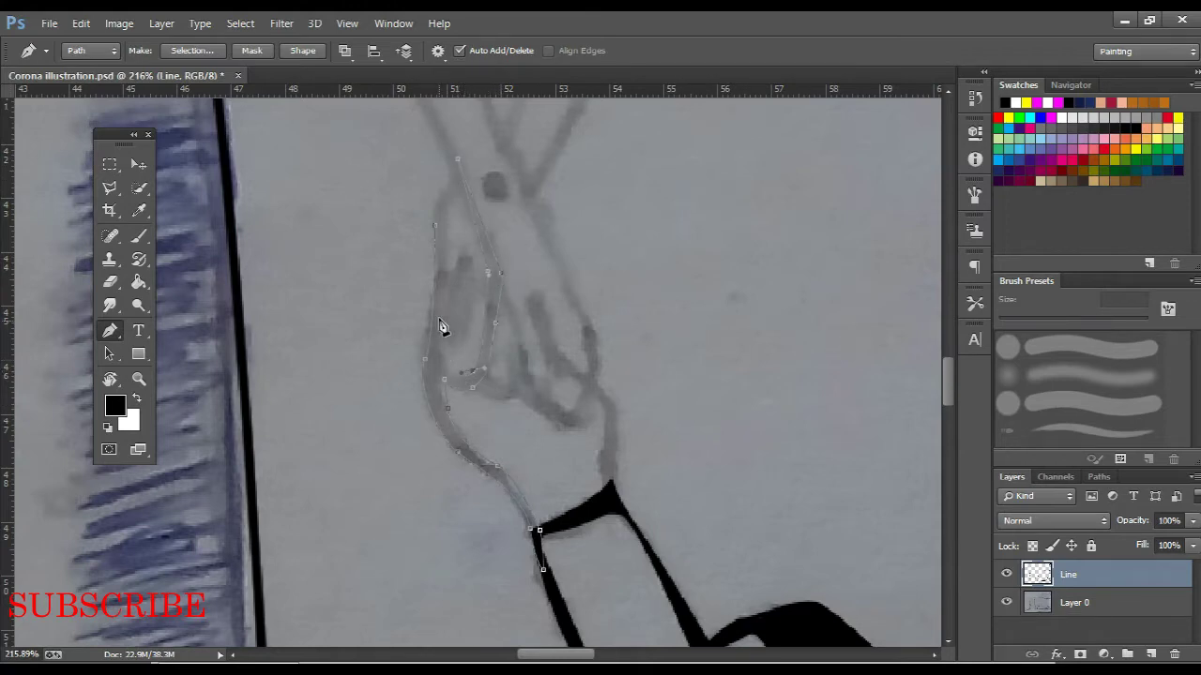
pyautogui.scroll(-2, 528, 320)
pyautogui.scroll(-1, 510, 421)
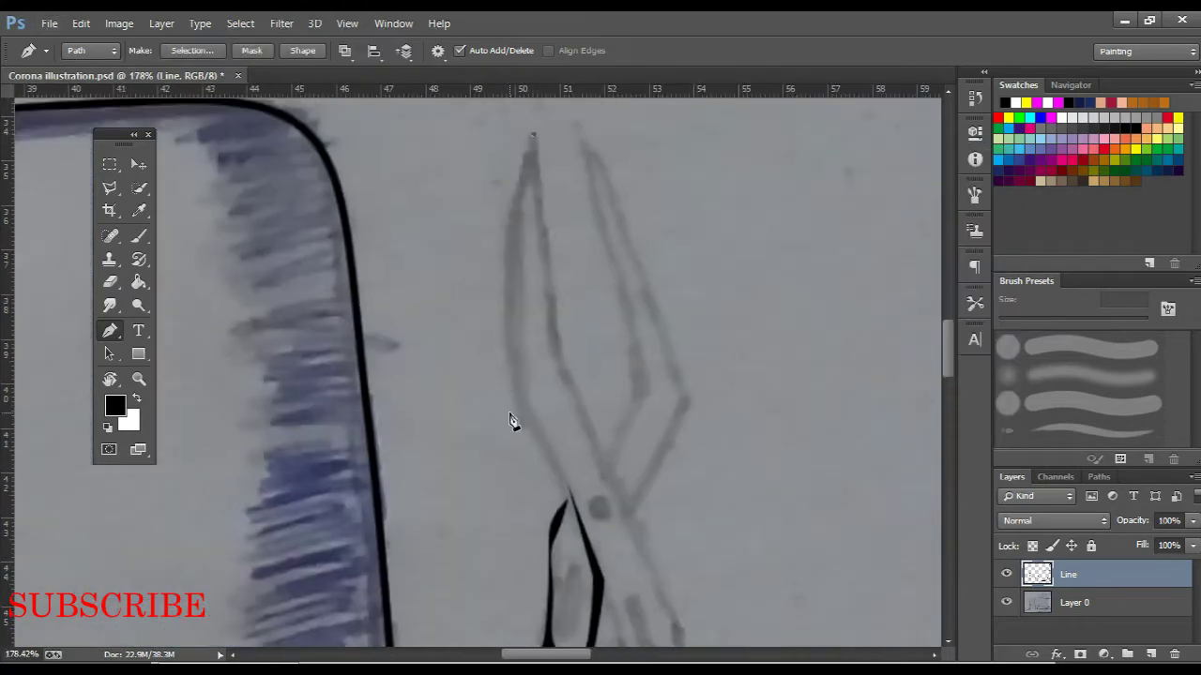
pyautogui.scroll(1, 563, 492)
pyautogui.scroll(-1, 571, 287)
pyautogui.scroll(-1, 555, 153)
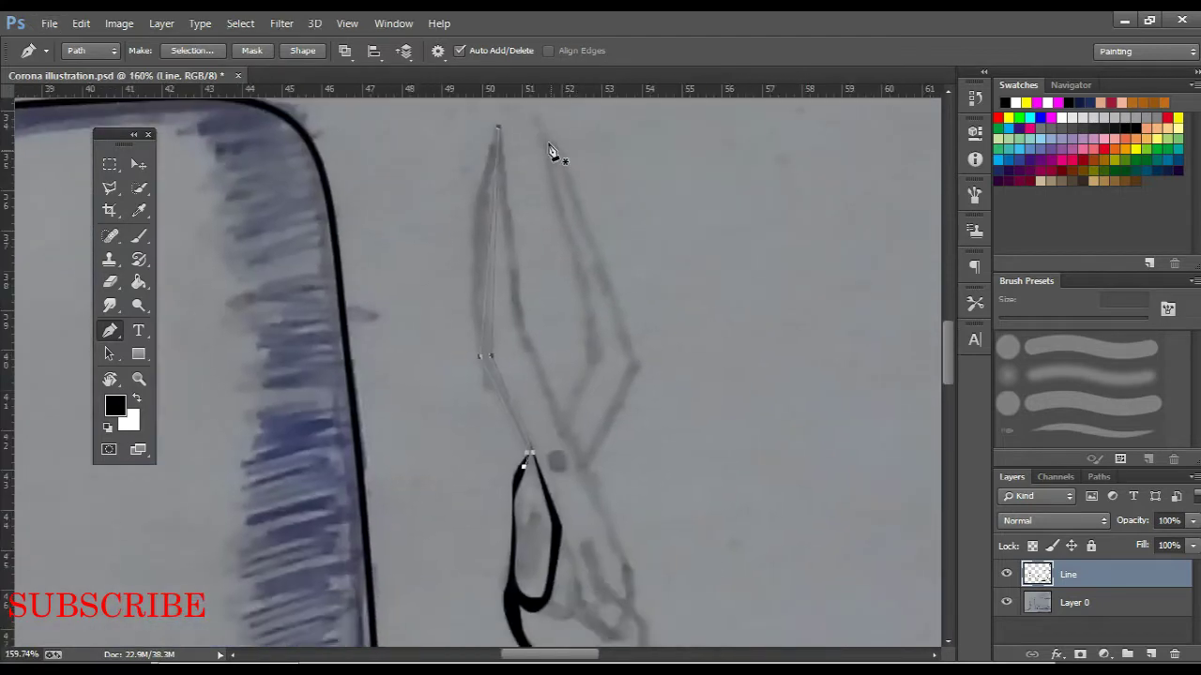
pyautogui.scroll(2, 563, 430)
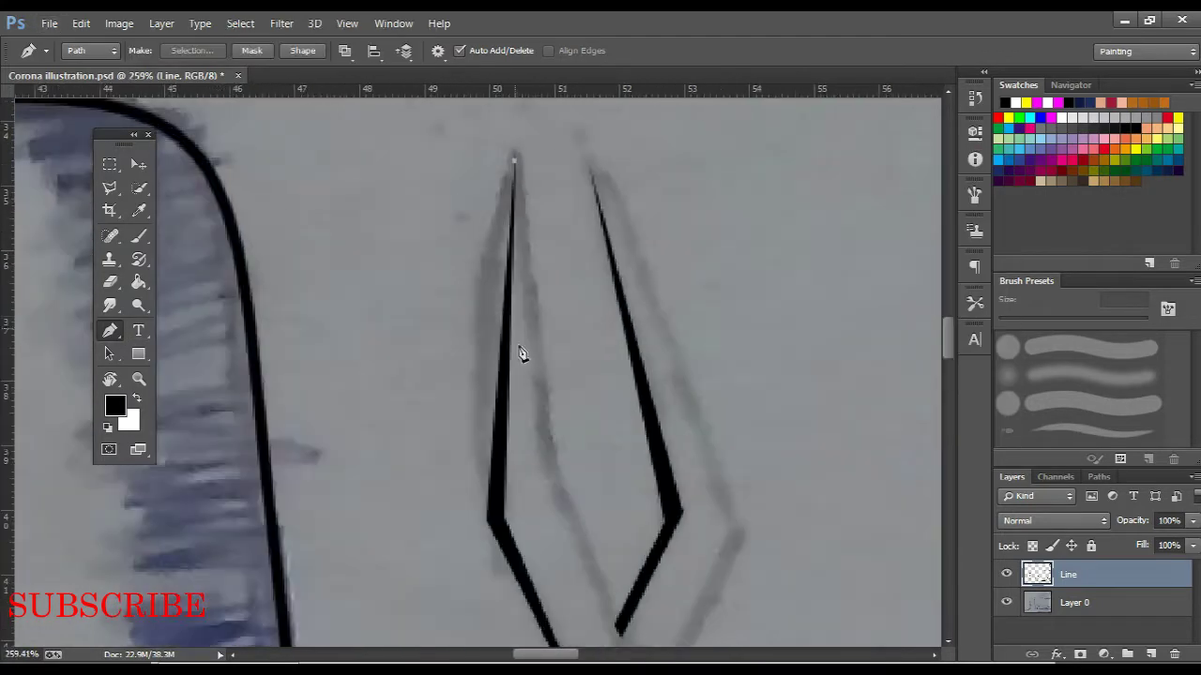
pyautogui.scroll(-1, 590, 335)
pyautogui.scroll(-3, 553, 345)
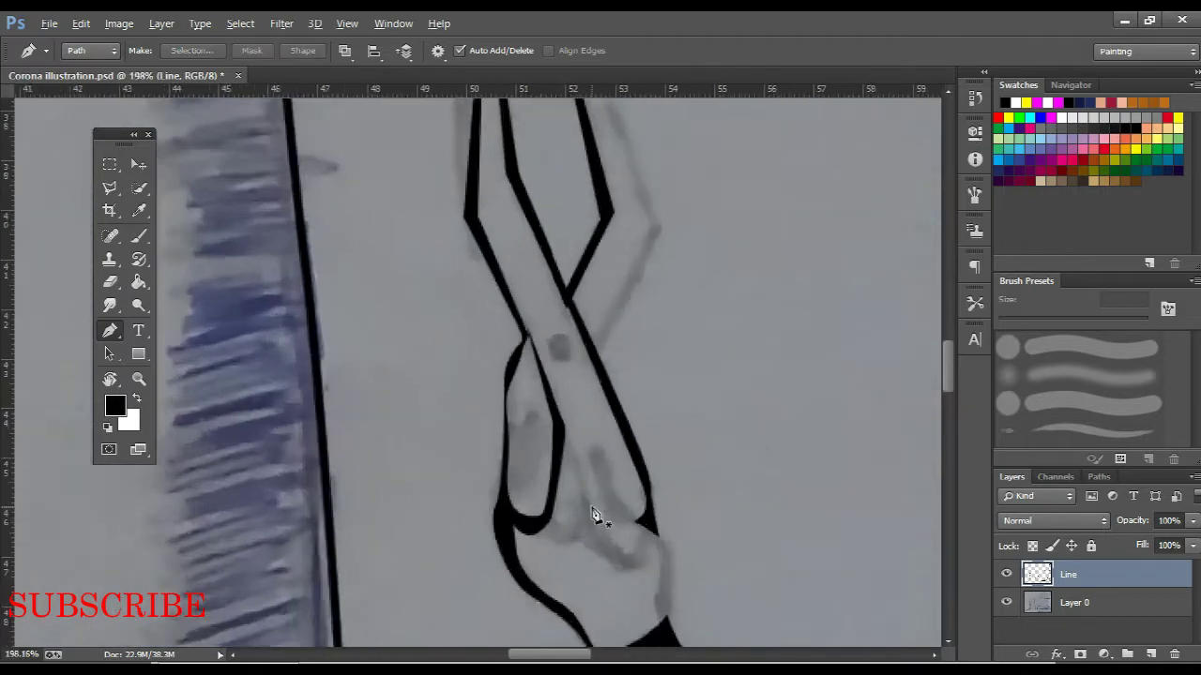
pyautogui.rightClick(662, 531)
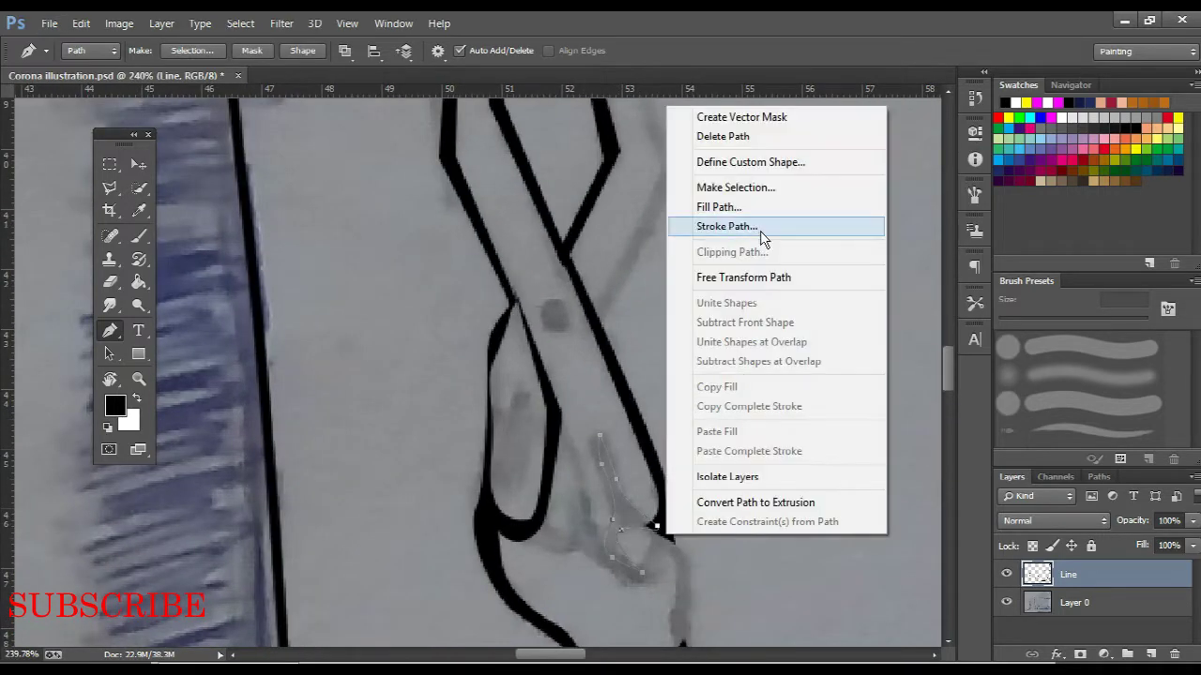
pyautogui.click(759, 236)
# Ink the scissor handles and brush a black dot at the pivot
pyautogui.moveTo(672, 605); pyautogui.dragTo(637, 476)
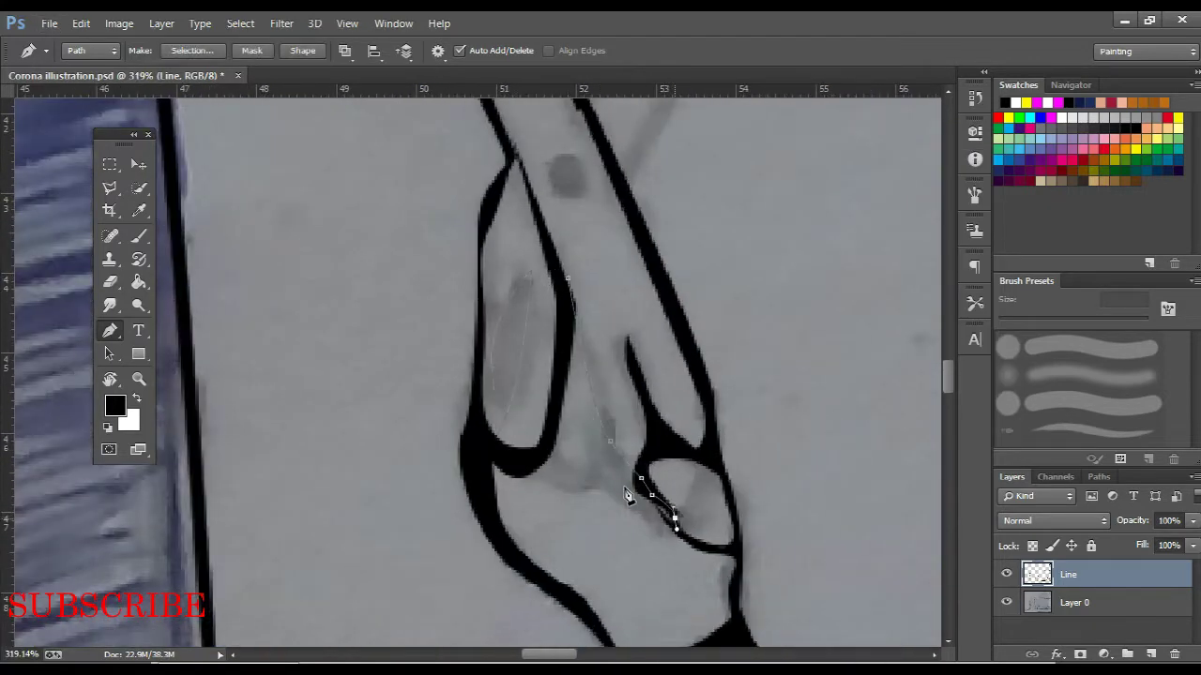
pyautogui.rightClick(582, 351)
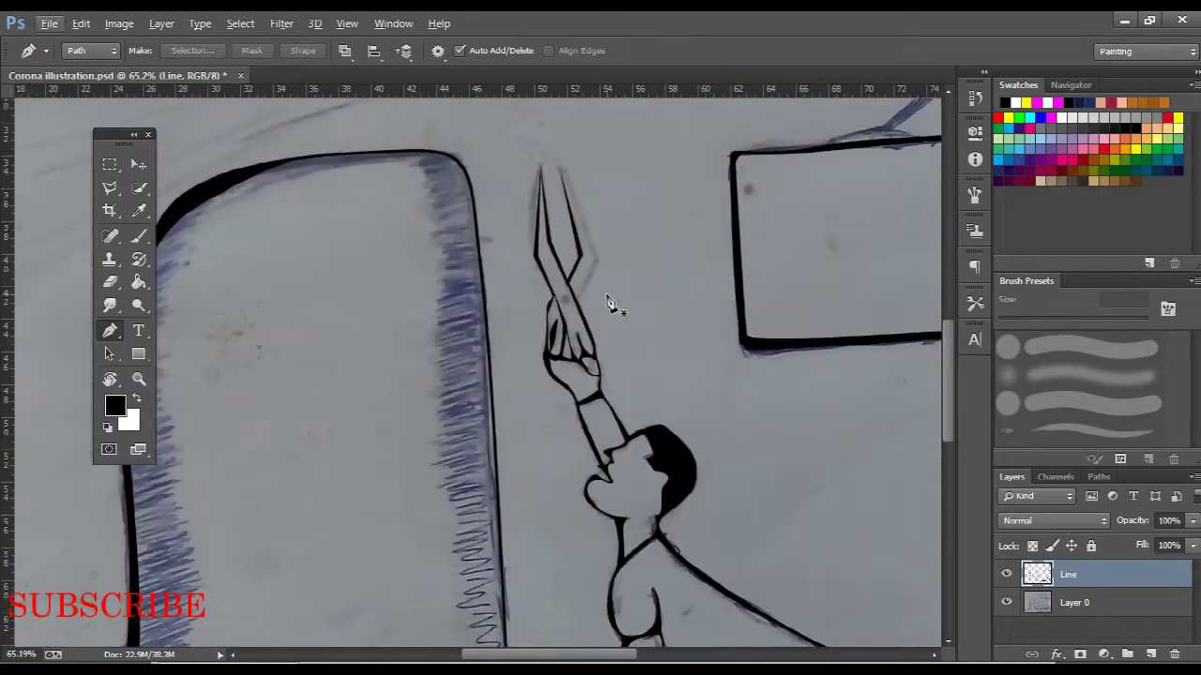
pyautogui.click(548, 366)
pyautogui.rightClick(522, 327)
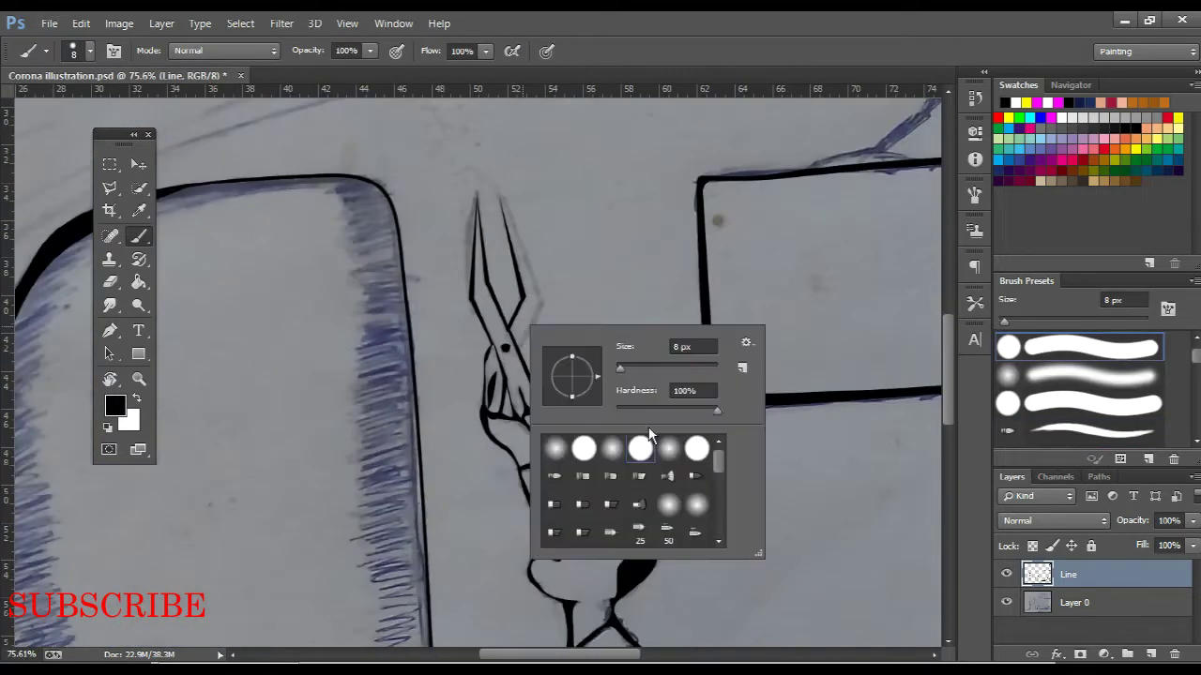
pyautogui.press('p')
pyautogui.scroll(-2, 640, 507)
pyautogui.scroll(4, 593, 404)
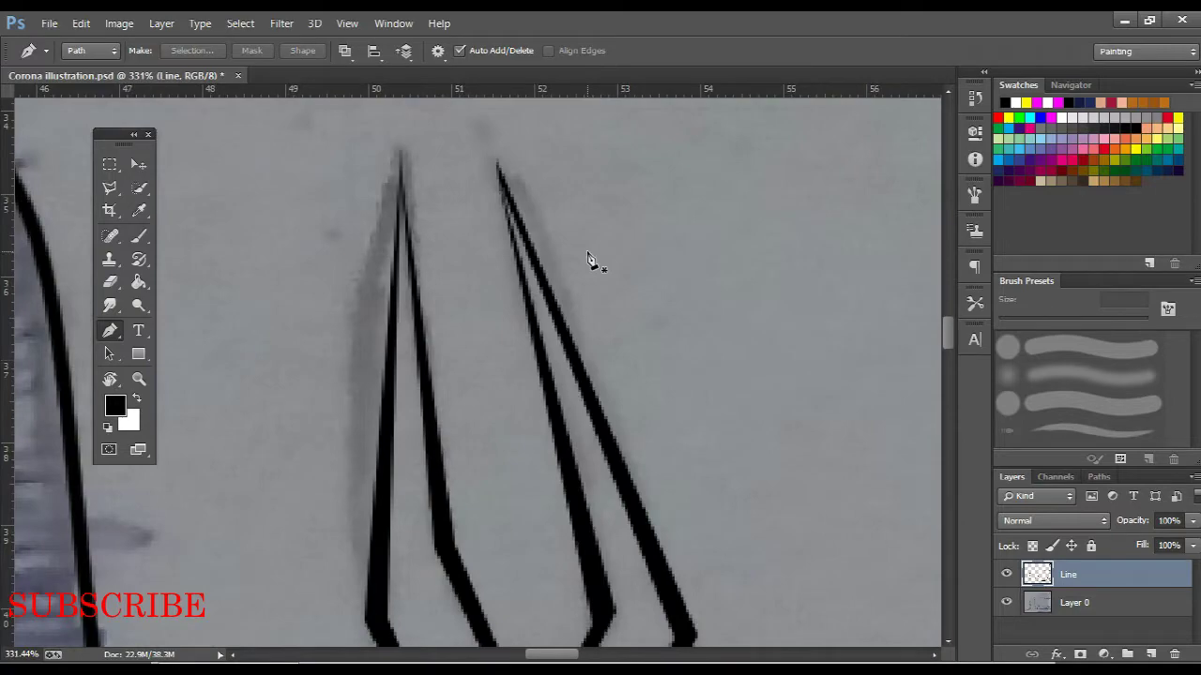
pyautogui.scroll(-8, 589, 258)
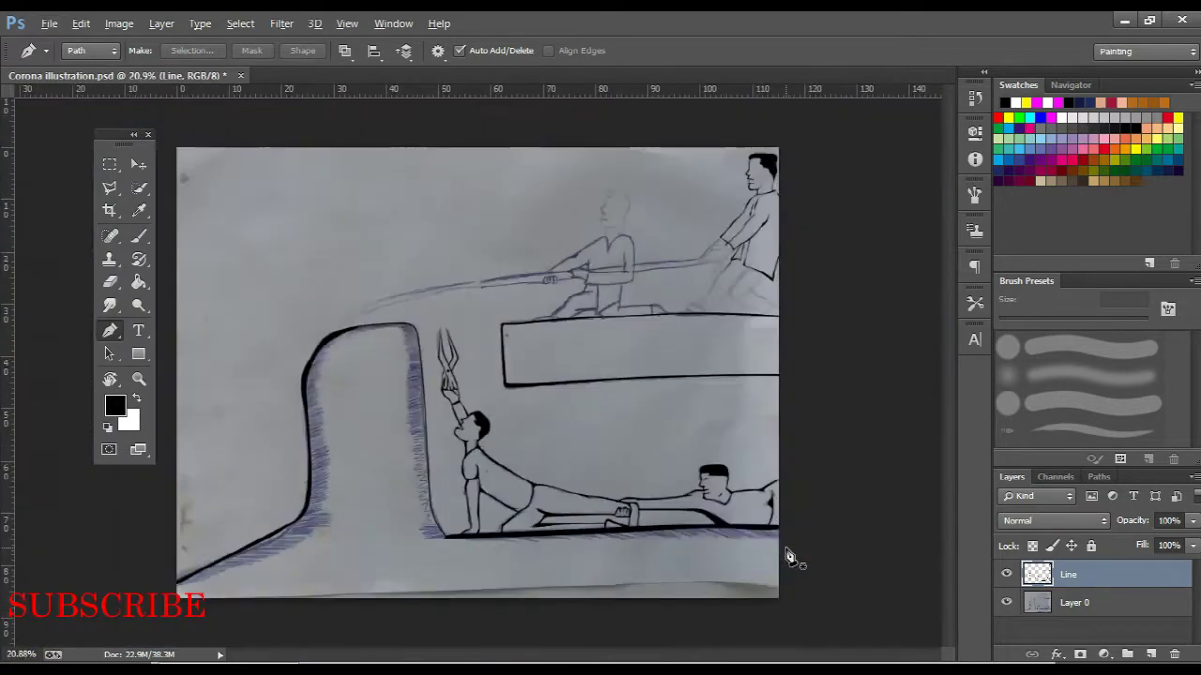
# Trace the back of the kneeling man's calf and shoe and ink the path
pyautogui.click(1006, 602)
pyautogui.scroll(-2, 589, 375)
pyautogui.click(1006, 602)
pyautogui.scroll(7, 692, 434)
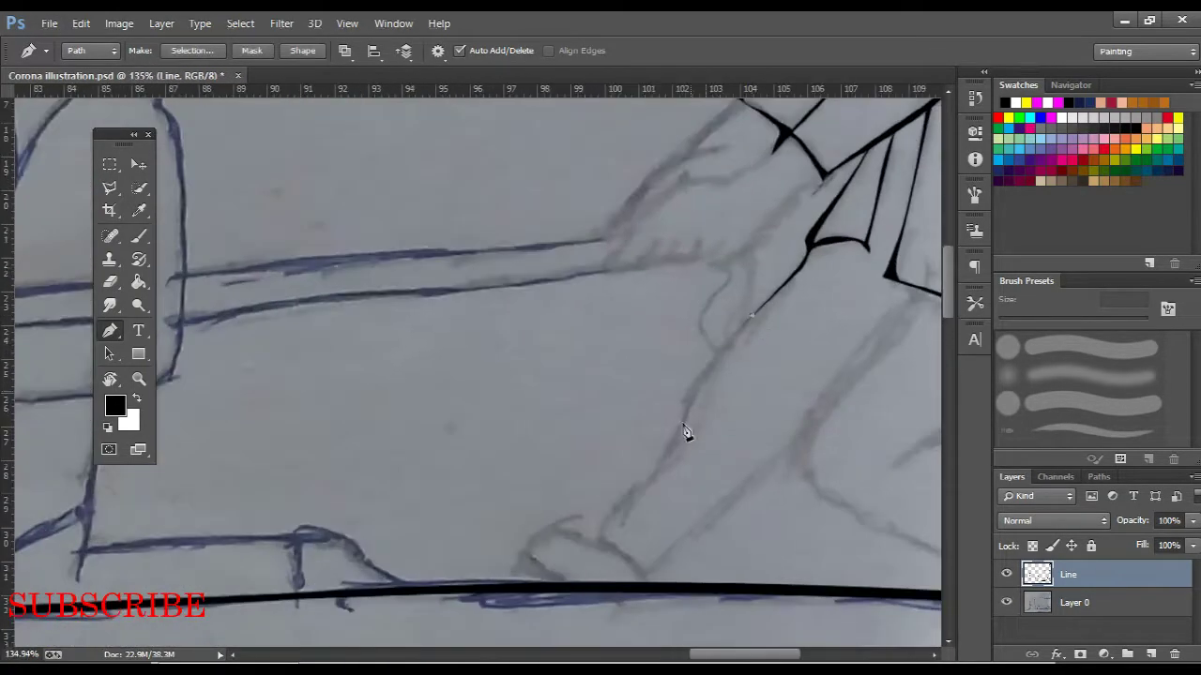
pyautogui.scroll(2, 579, 561)
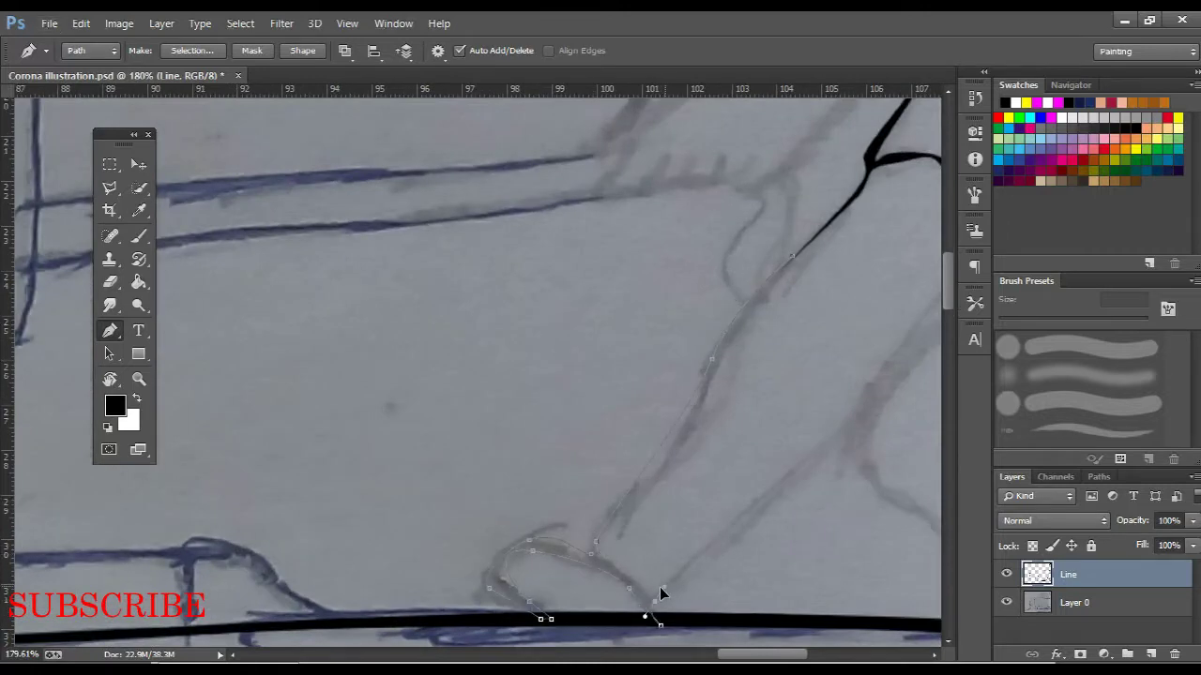
pyautogui.scroll(1, 659, 588)
pyautogui.hscroll(2, 660, 587)
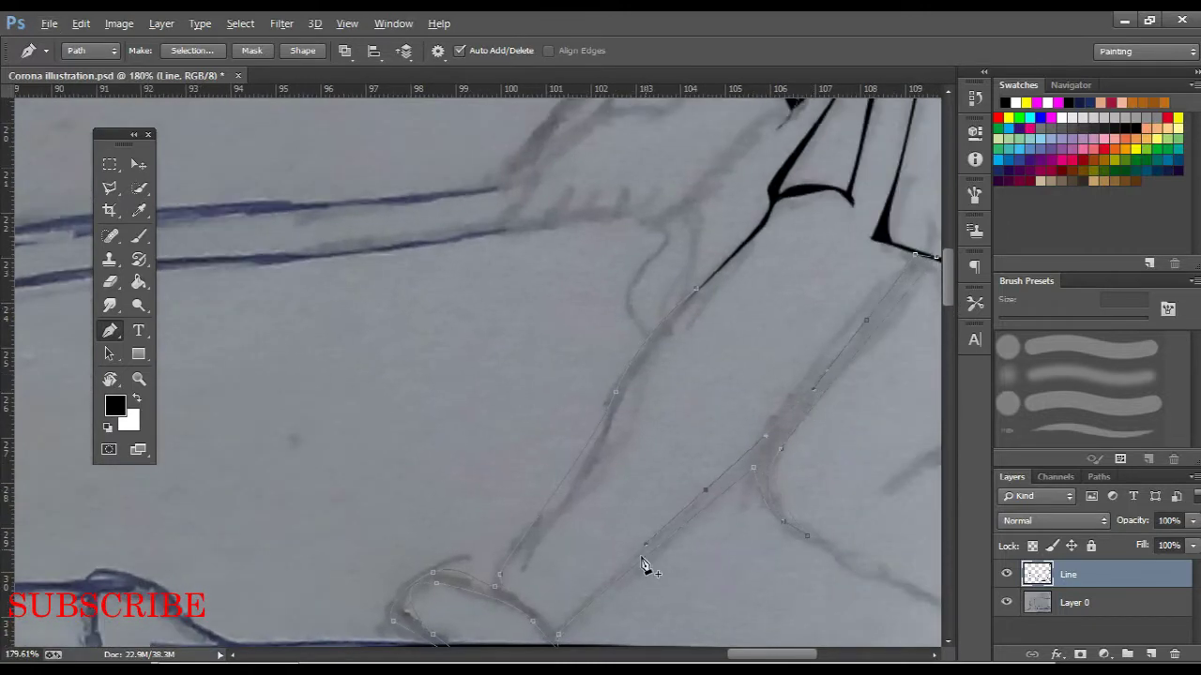
pyautogui.scroll(2, 563, 566)
pyautogui.rightClick(705, 206)
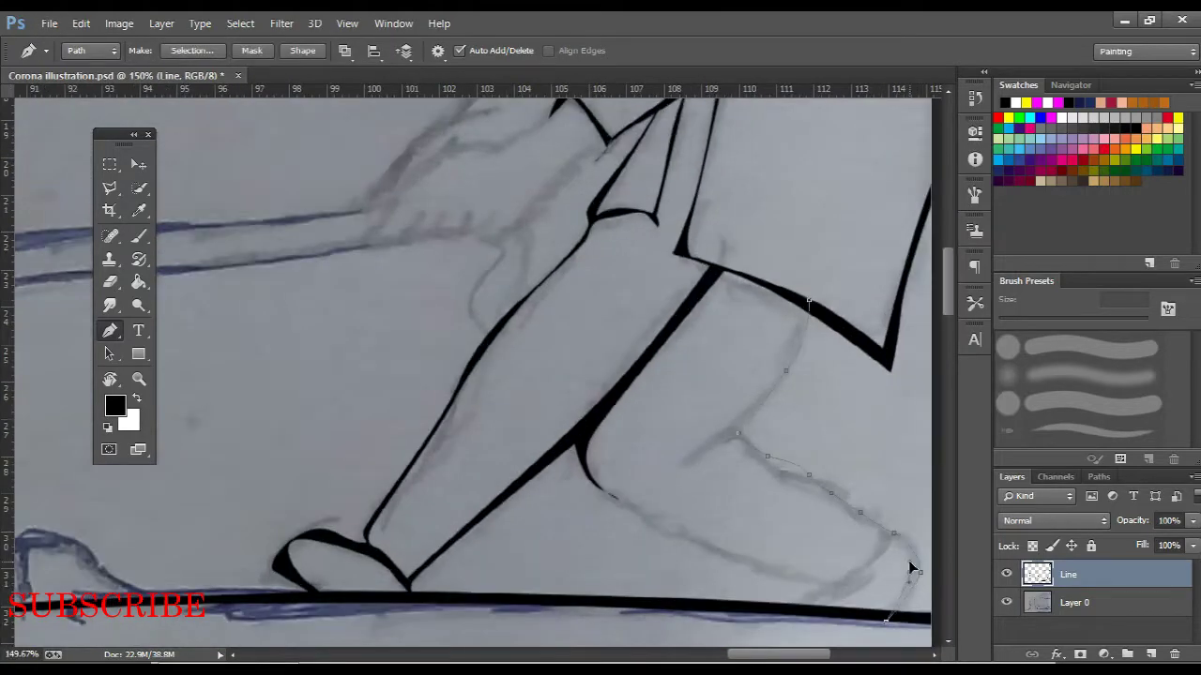
pyautogui.scroll(1, 605, 509)
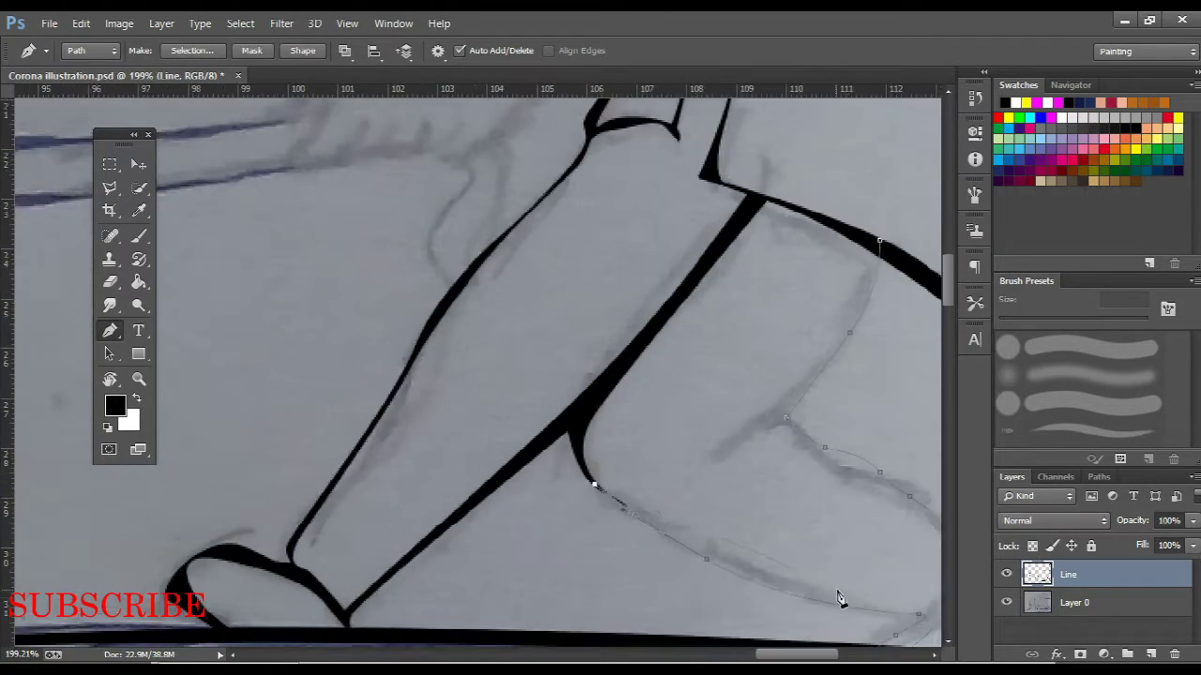
pyautogui.scroll(1, 679, 507)
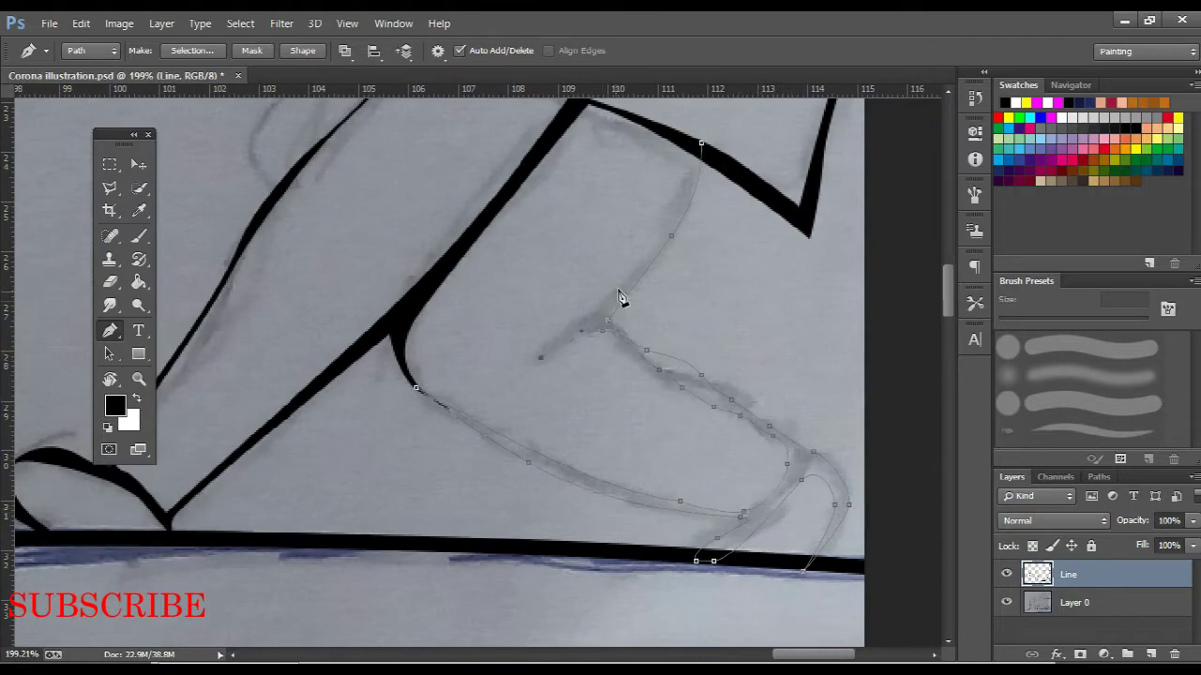
pyautogui.scroll(-2, 699, 152)
pyautogui.scroll(-2, 691, 166)
# Stroke the forearm path black, then trace and stroke the hand gripping the rope
pyautogui.scroll(-2, 675, 167)
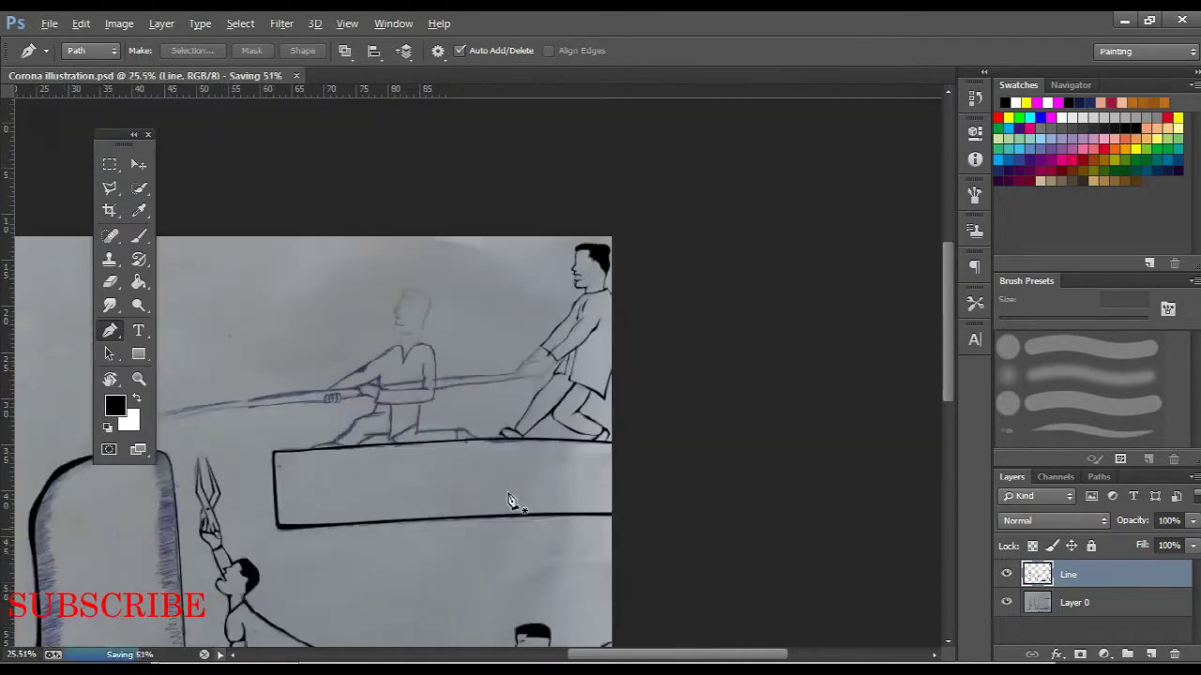
pyautogui.scroll(-2, 654, 167)
pyautogui.scroll(2, 654, 167)
pyautogui.scroll(2, 688, 325)
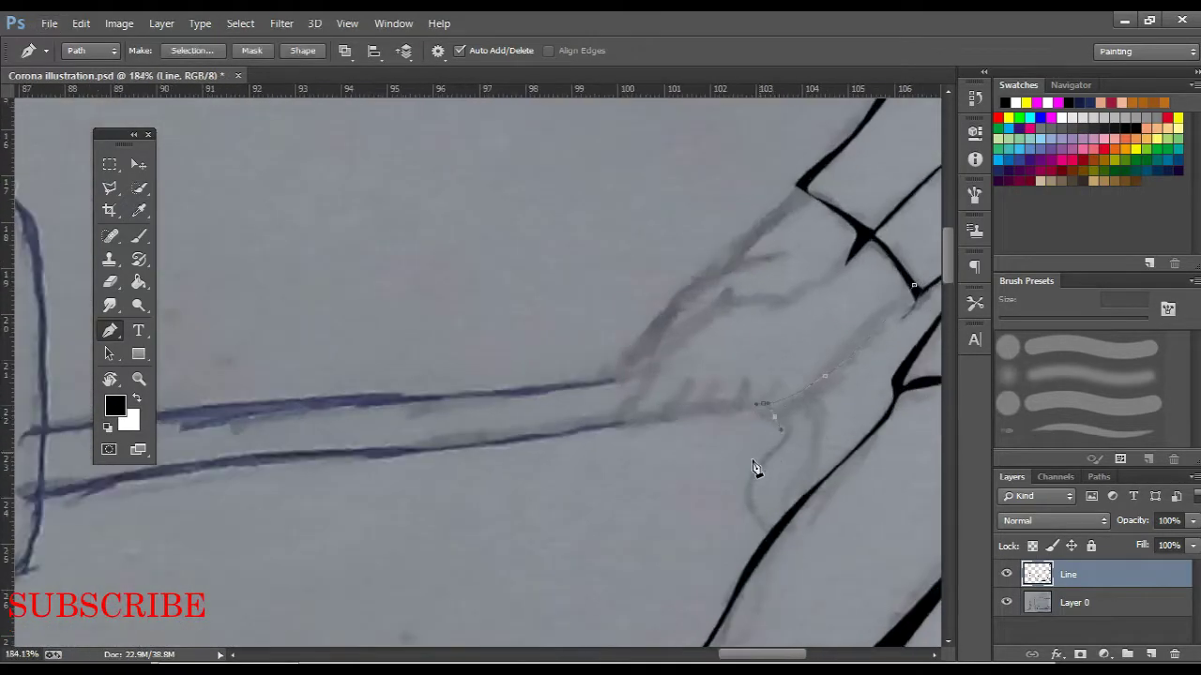
pyautogui.scroll(1, 801, 424)
pyautogui.scroll(1, 697, 433)
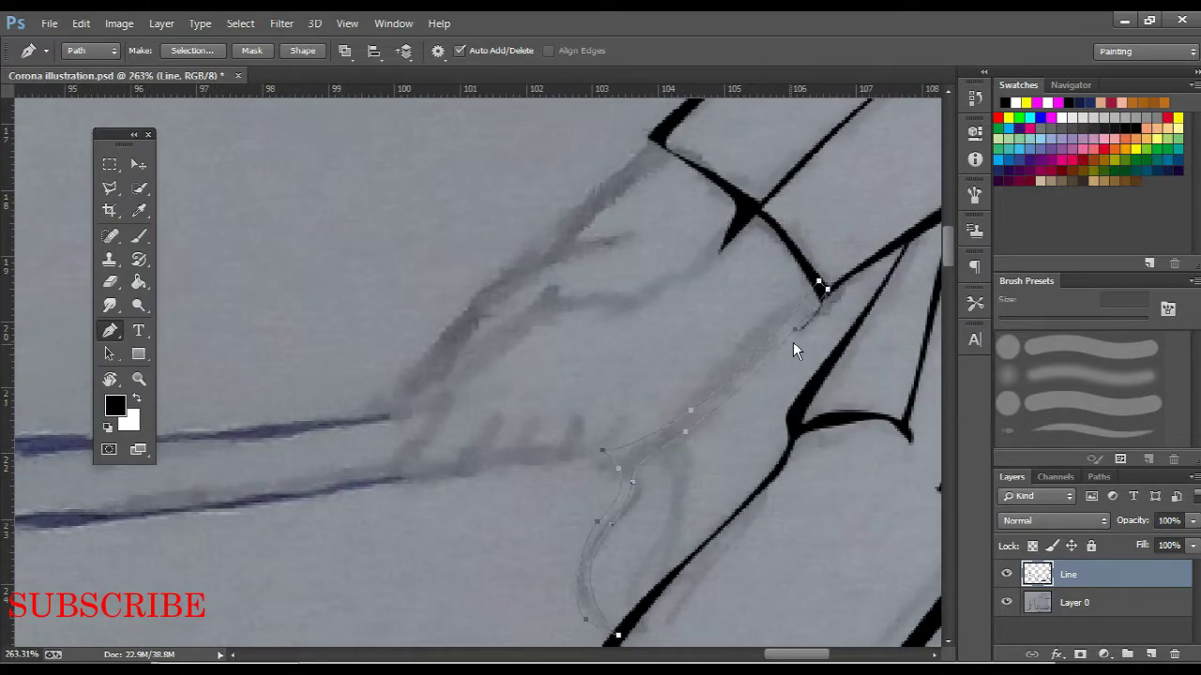
pyautogui.press('Return')
pyautogui.press('Return')
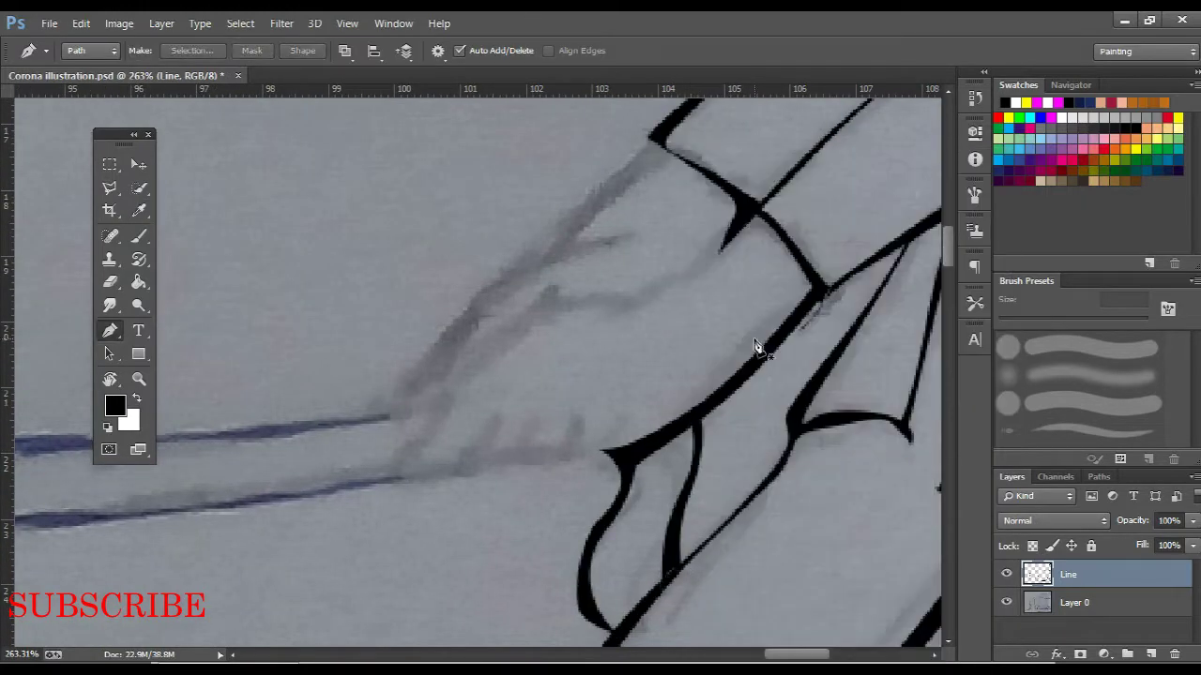
pyautogui.click(746, 211)
pyautogui.moveTo(651, 289); pyautogui.dragTo(617, 300)
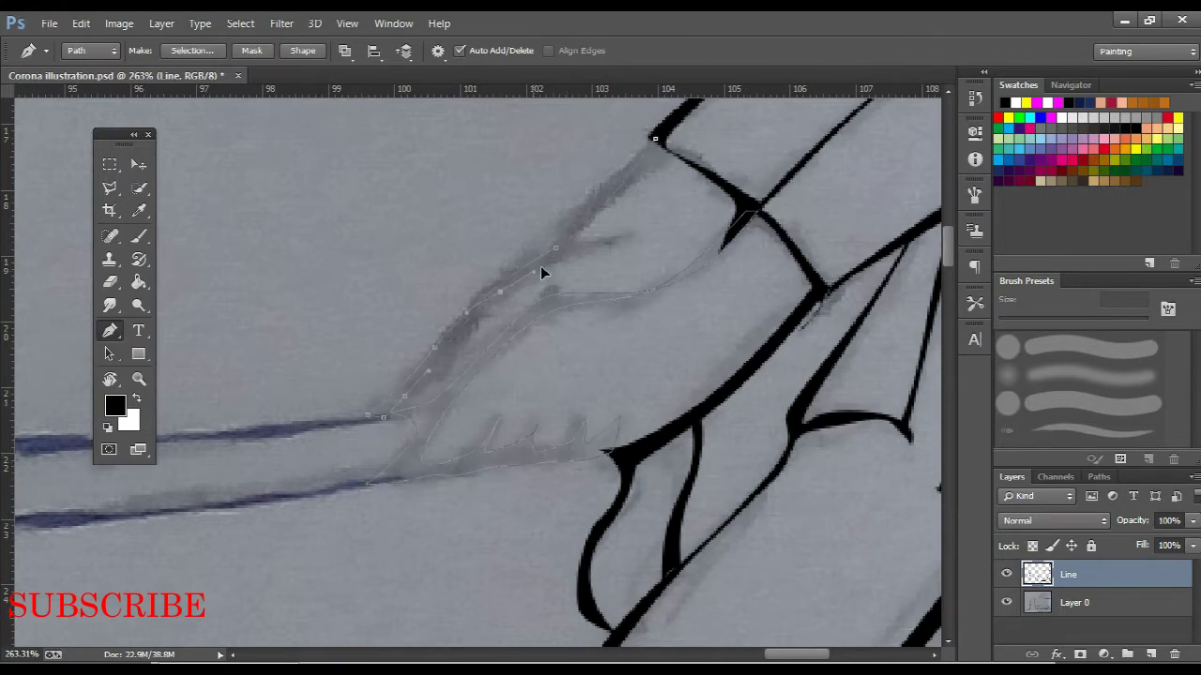
pyautogui.click(654, 141)
pyautogui.press('Return')
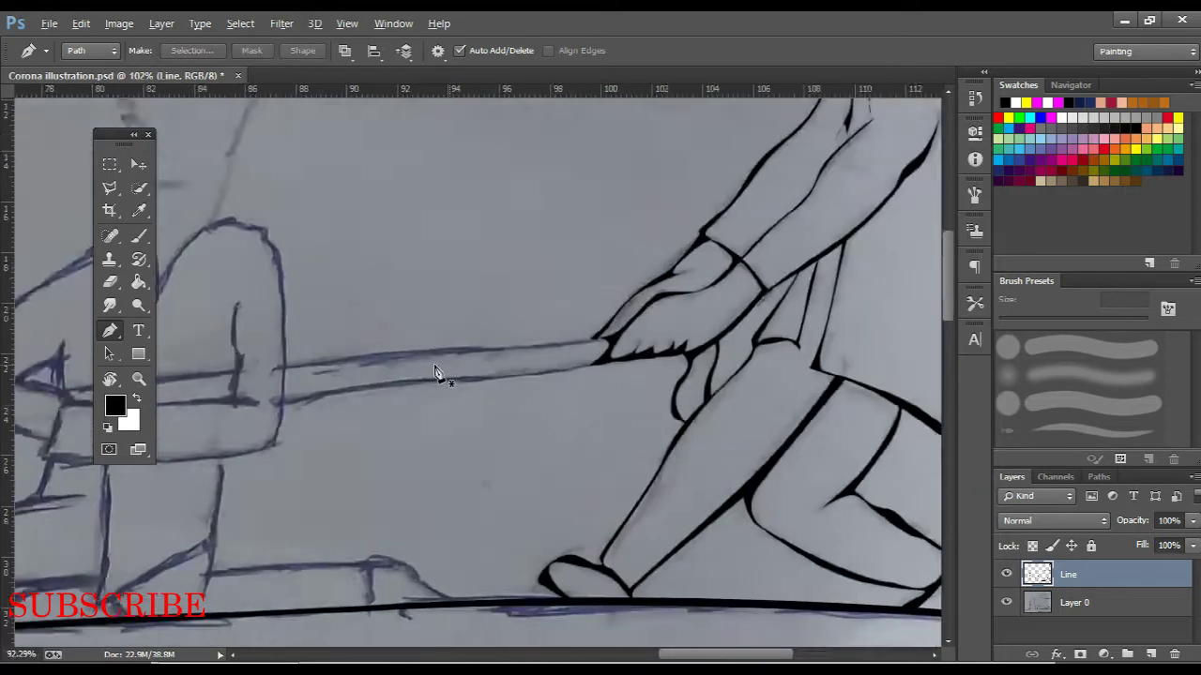
# Trace the rope section between the two men and stroke it black
pyautogui.hscroll(-10, 376, 348)
pyautogui.click(301, 360)
pyautogui.click(293, 446)
pyautogui.hscroll(5, 418, 441)
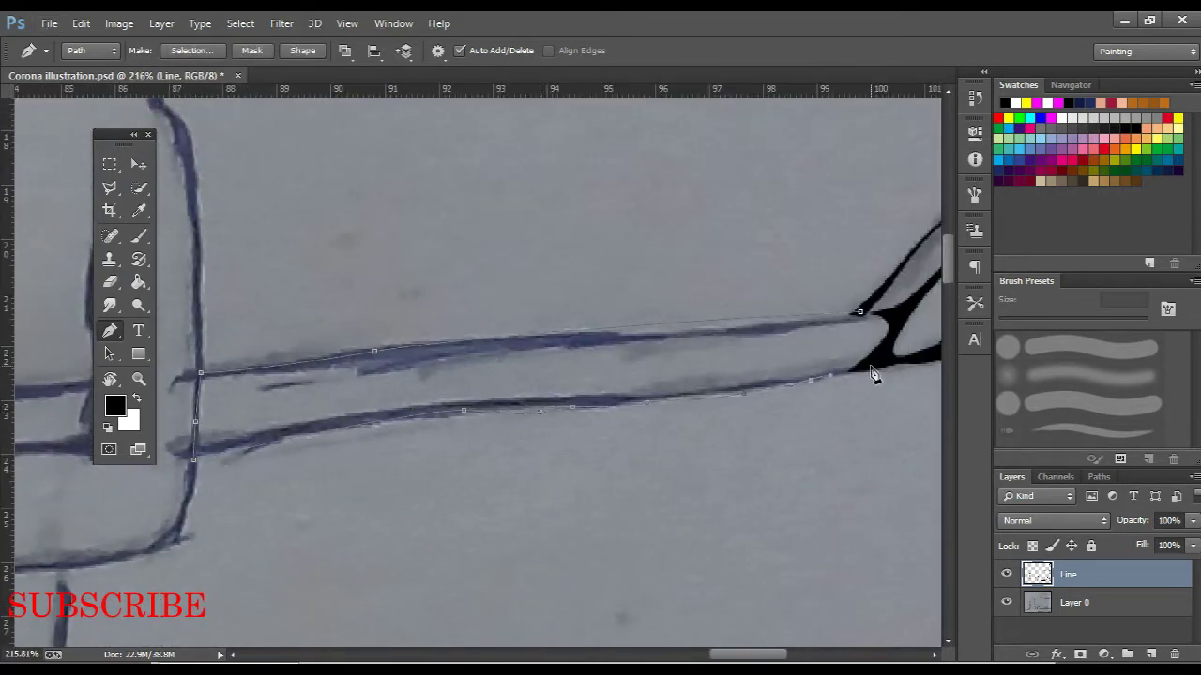
pyautogui.click(862, 314)
pyautogui.press('Return')
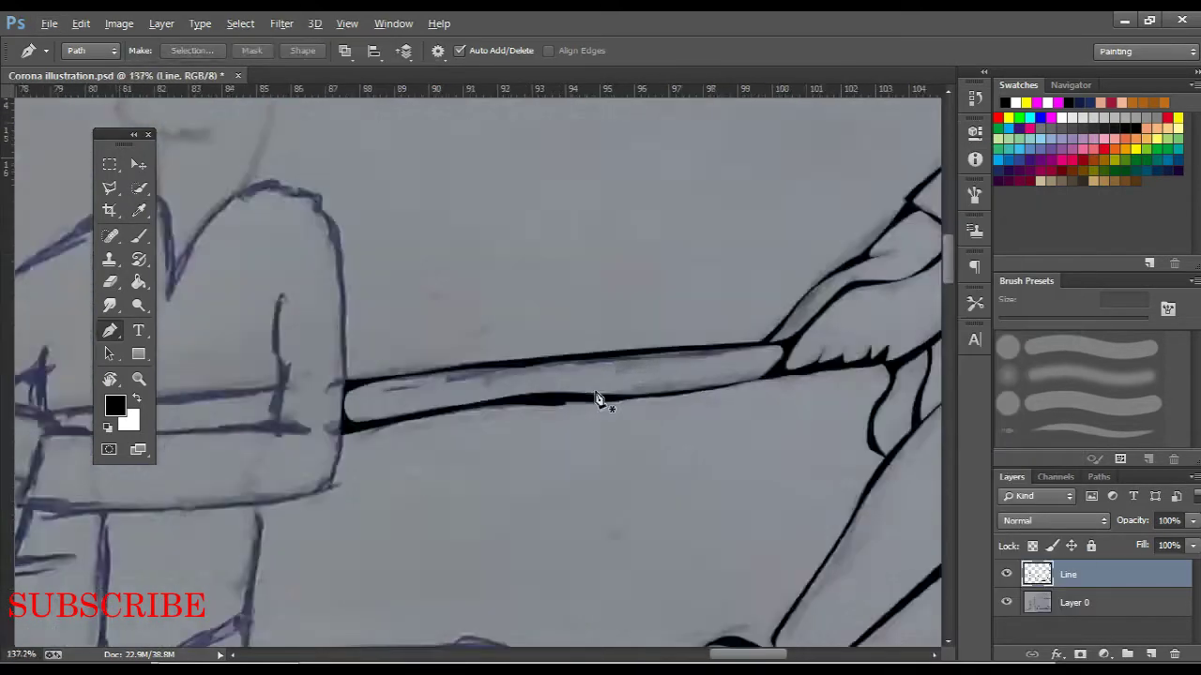
pyautogui.scroll(-5, 594, 397)
# Start a Pen path from the seated man's shoulder toward the neck and head outline
pyautogui.scroll(5, 622, 201)
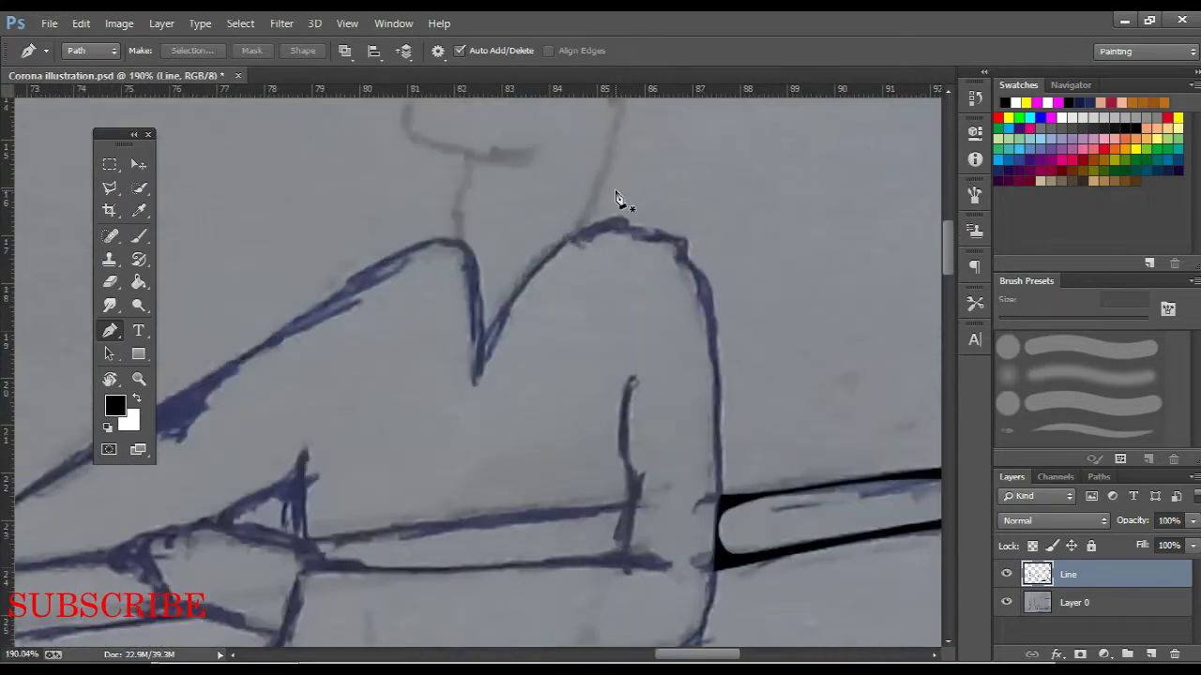
pyautogui.scroll(-2, 724, 351)
pyautogui.click(723, 511)
pyautogui.scroll(3, 622, 130)
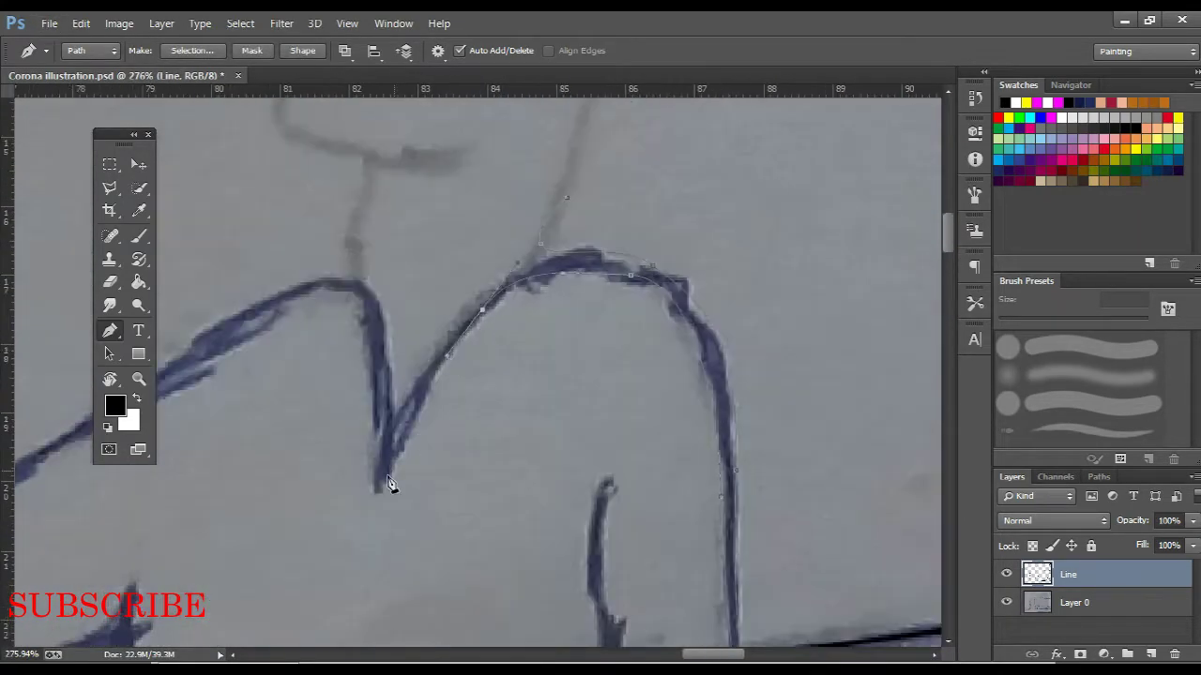
pyautogui.scroll(6, 535, 357)
pyautogui.scroll(2, 563, 441)
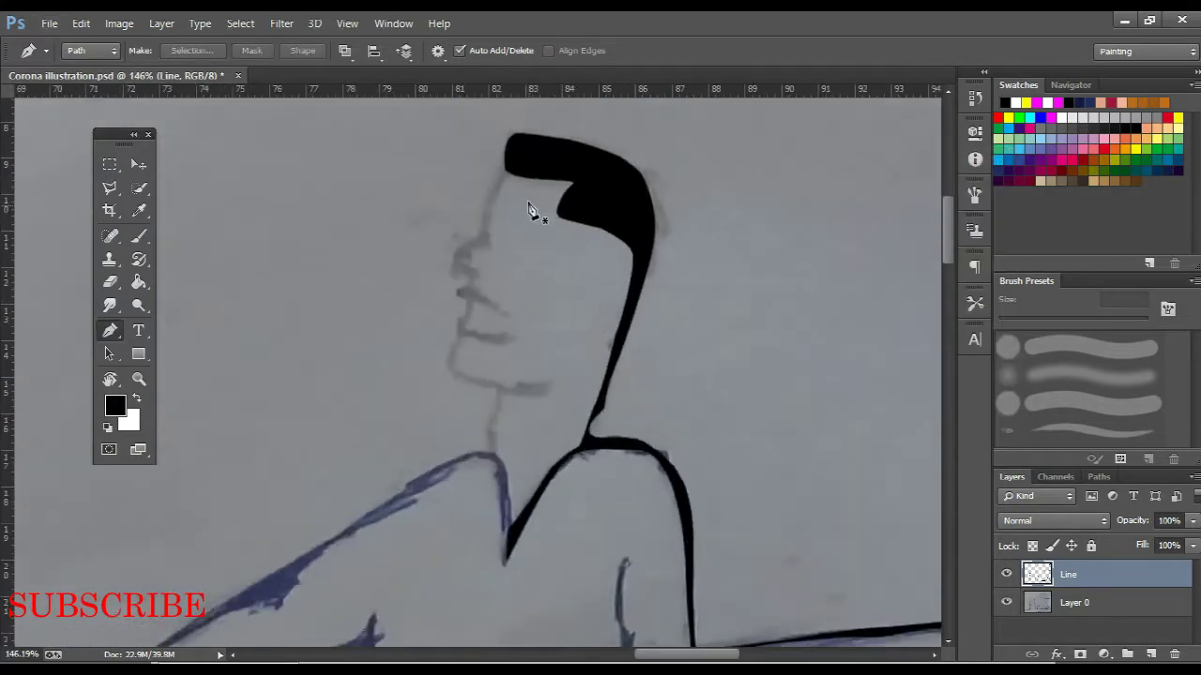
pyautogui.scroll(2, 448, 339)
pyautogui.moveTo(414, 380); pyautogui.dragTo(463, 387)
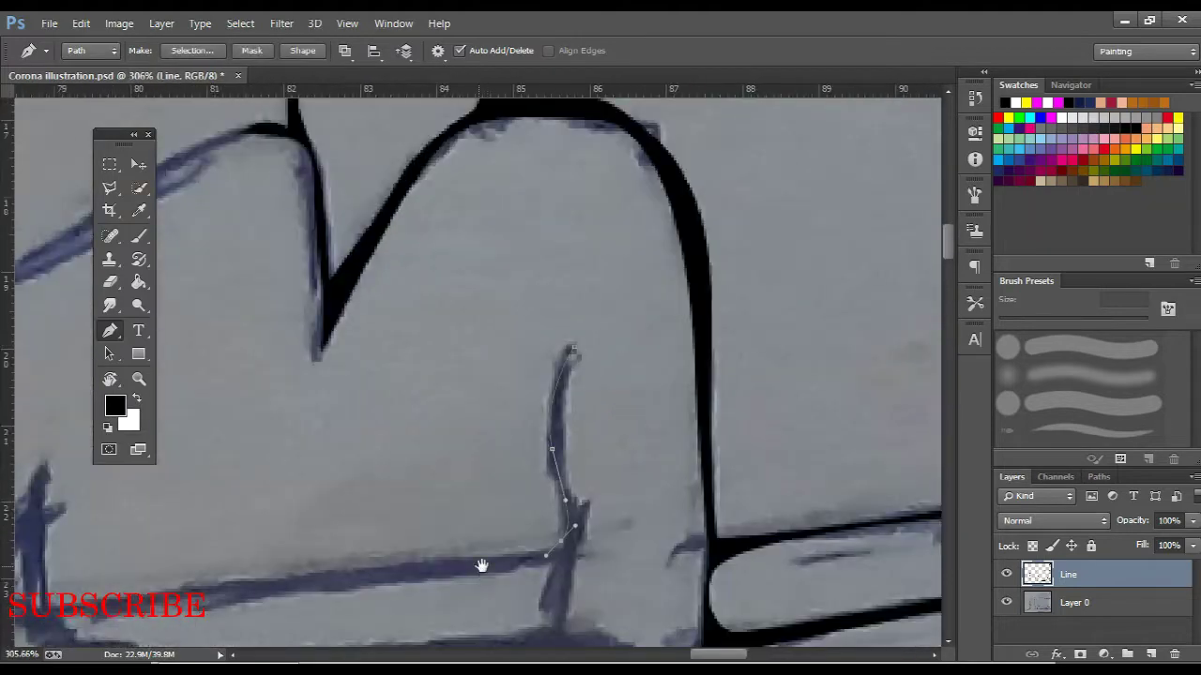
# Fill the seated man's closed sleeve cuff path with black and save the file
pyautogui.moveTo(482, 566); pyautogui.dragTo(804, 406)
pyautogui.click(368, 451)
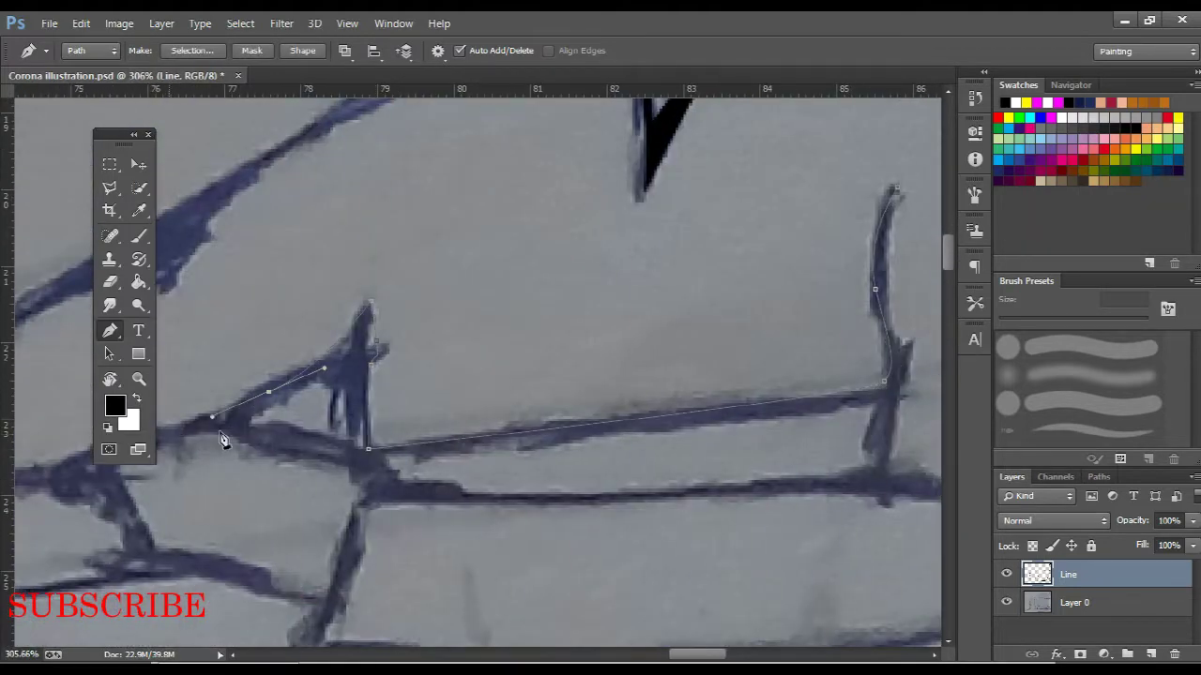
pyautogui.moveTo(351, 464); pyautogui.dragTo(353, 508)
pyautogui.hscroll(2, 877, 504)
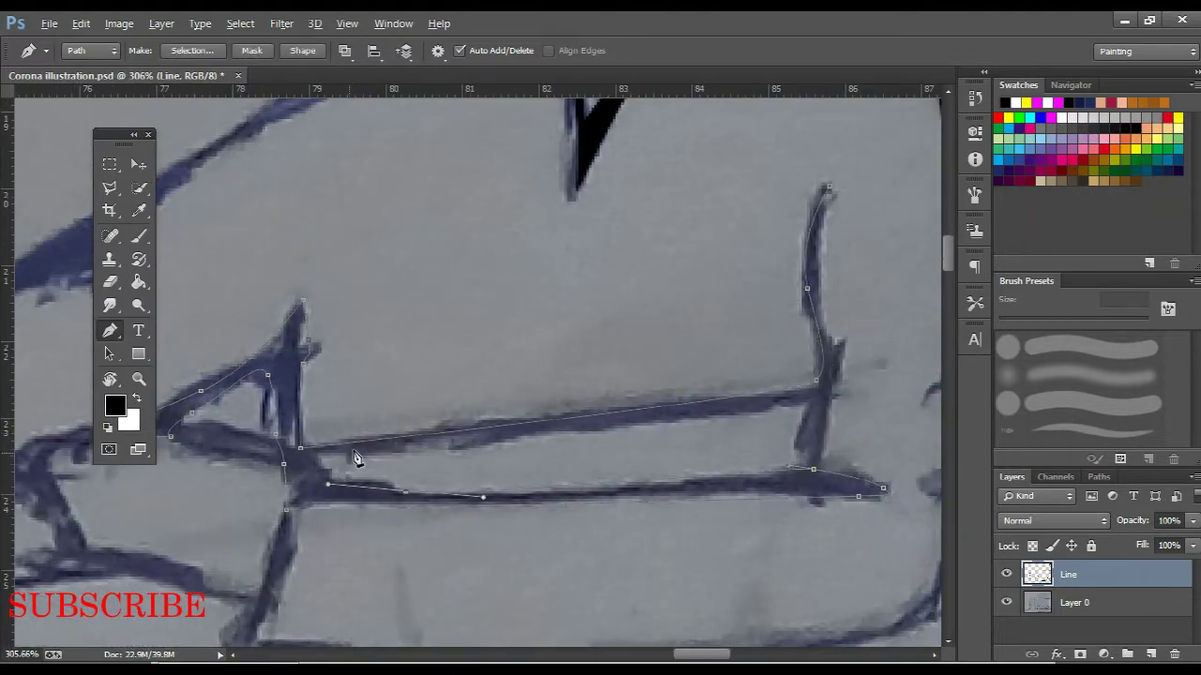
pyautogui.moveTo(771, 405); pyautogui.dragTo(808, 400)
pyautogui.click(814, 284)
pyautogui.press('Return')
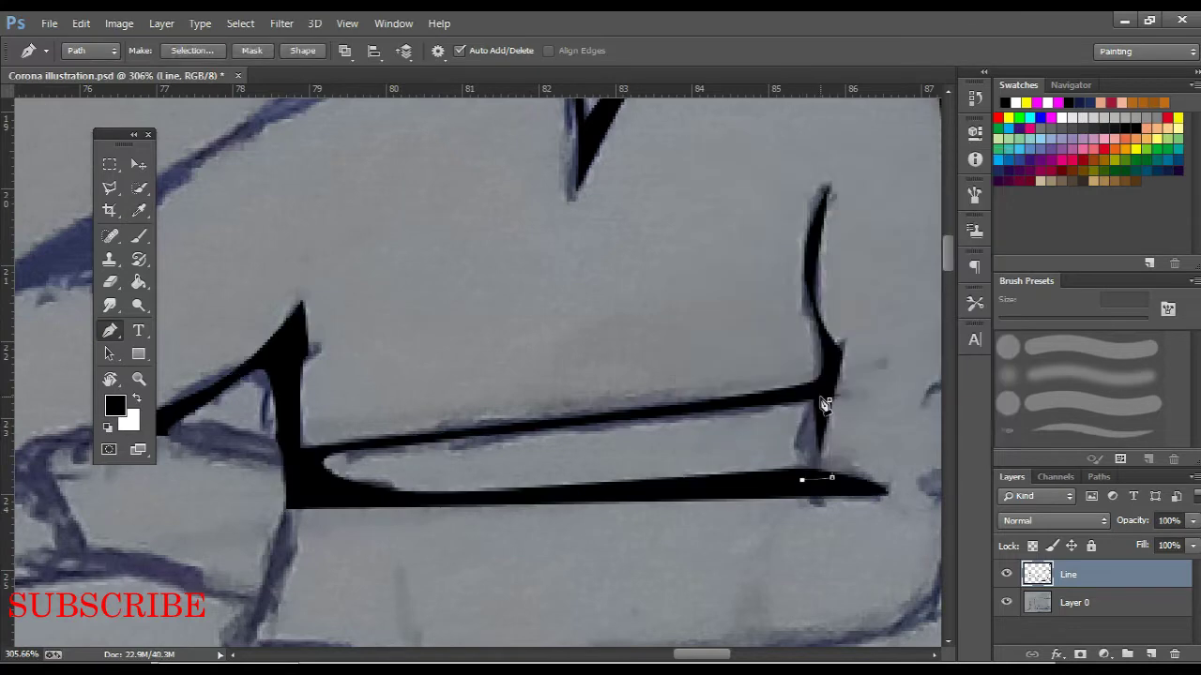
pyautogui.scroll(-5, 561, 377)
pyautogui.hotkey('ctrl', 's')
# Stroke the lower sleeve path black and trace a line down to the leg's base
pyautogui.scroll(2, 561, 377)
pyautogui.scroll(2, 601, 416)
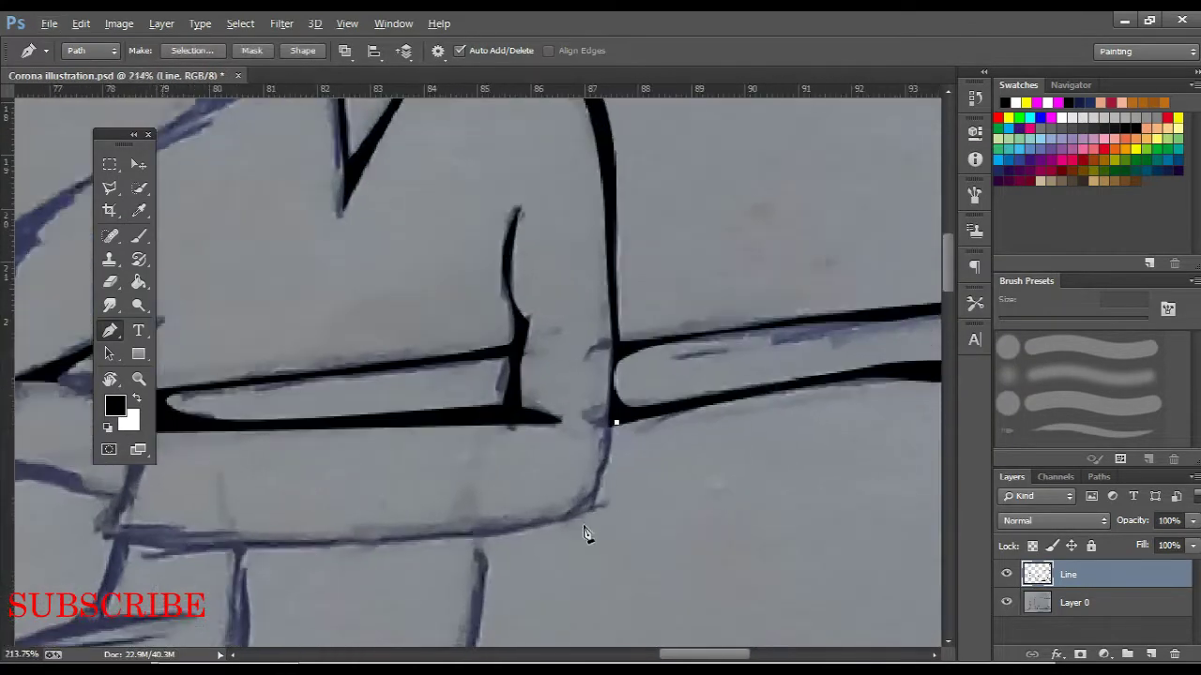
pyautogui.scroll(1, 590, 530)
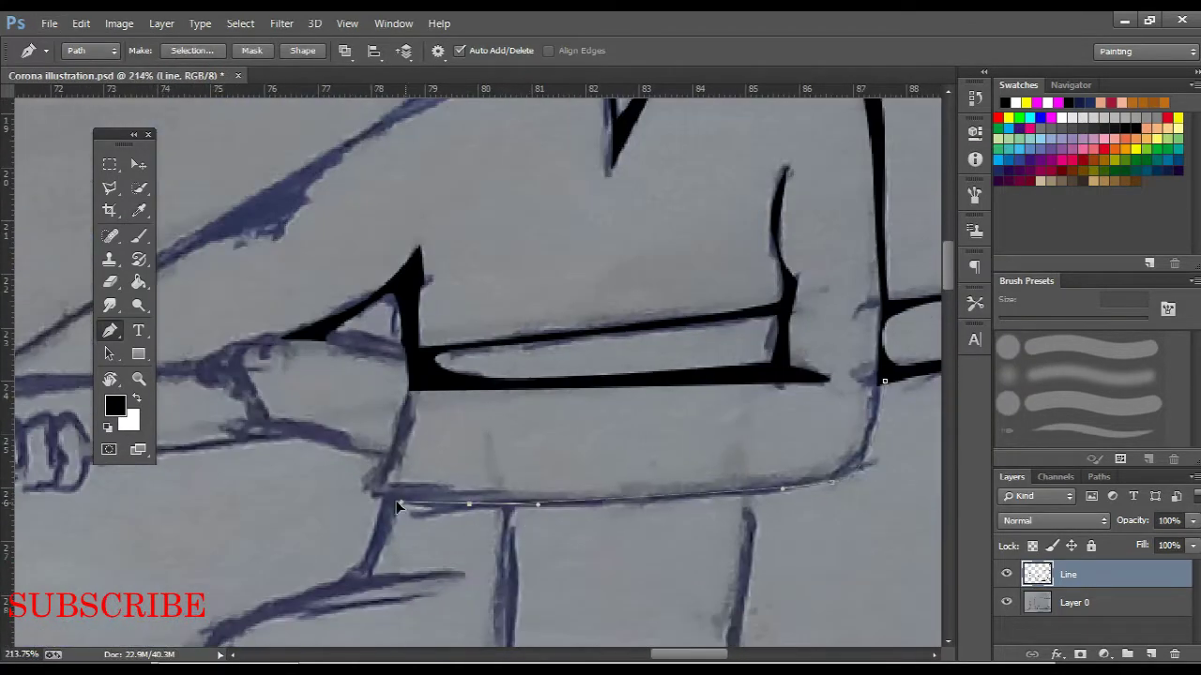
pyautogui.rightClick(881, 379)
pyautogui.click(928, 351)
pyautogui.press('Return')
pyautogui.click(527, 231)
pyautogui.click(503, 514)
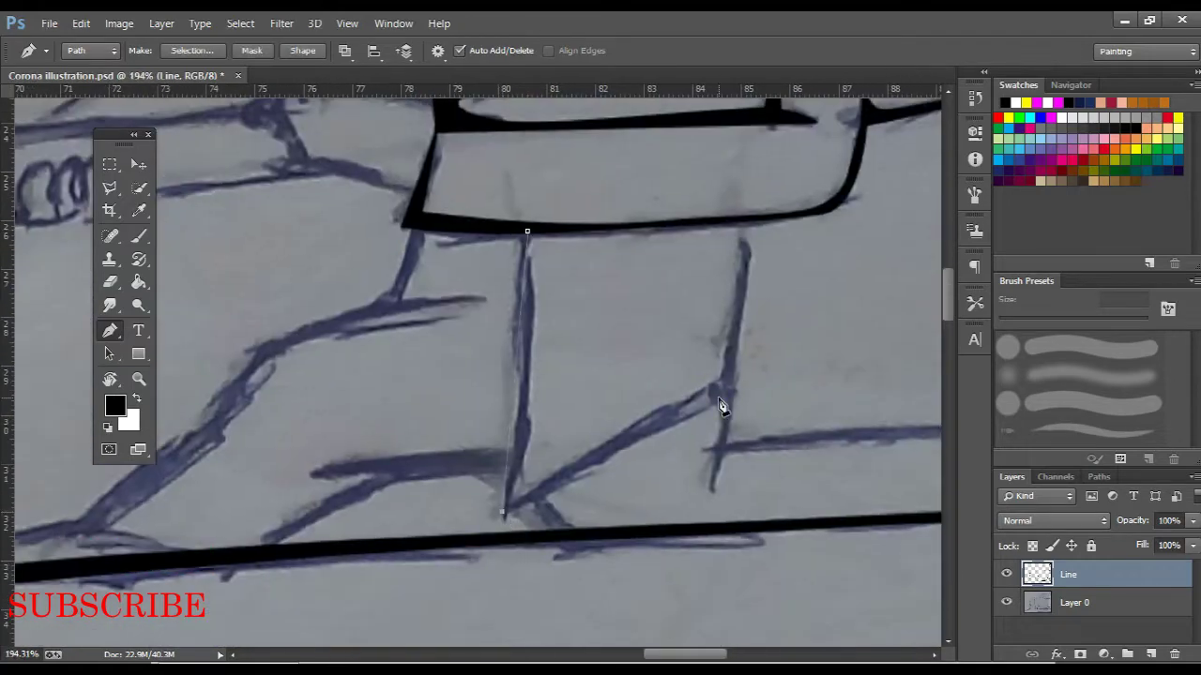
pyautogui.click(527, 230)
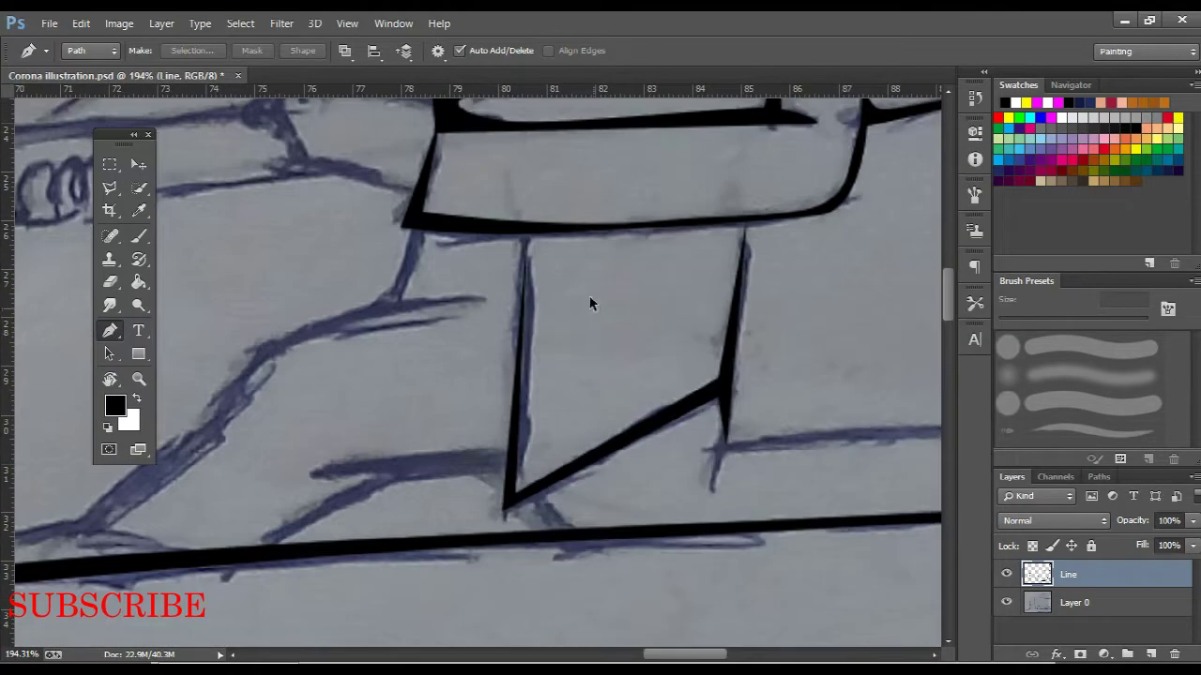
# Trace the seated man's lower leg and curve the path around the foot
pyautogui.scroll(3, 501, 193)
pyautogui.scroll(-3, 638, 351)
pyautogui.scroll(1, 519, 495)
pyautogui.click(350, 422)
pyautogui.click(336, 514)
pyautogui.click(358, 466)
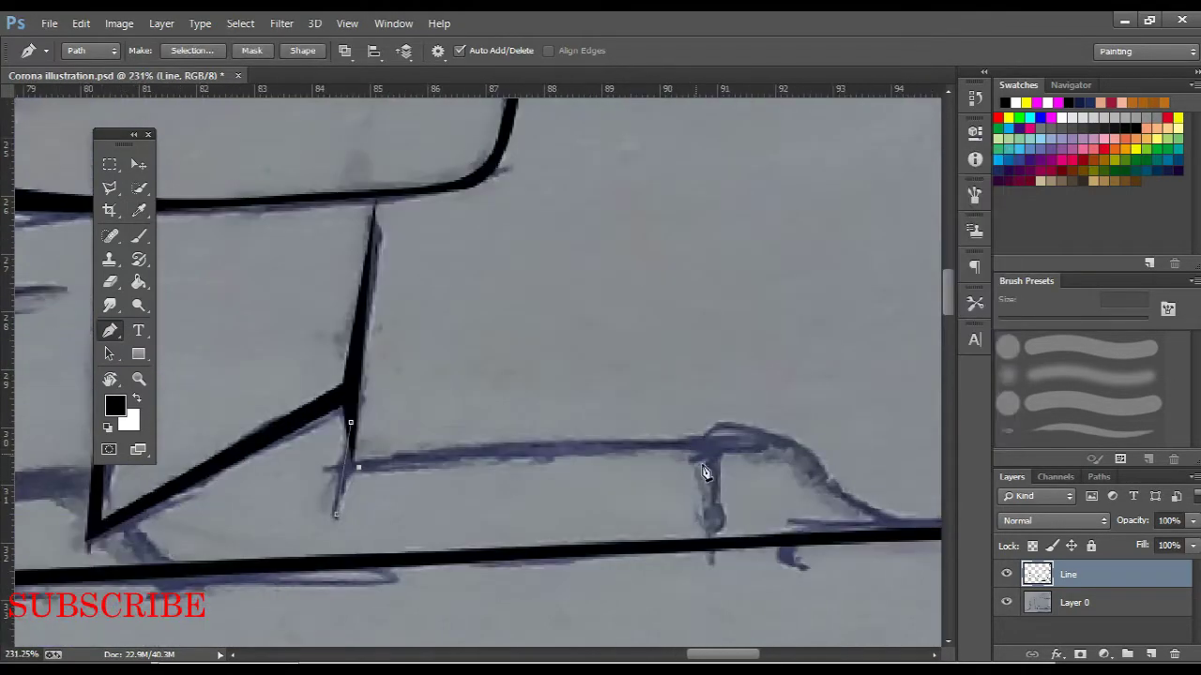
pyautogui.moveTo(711, 457); pyautogui.dragTo(729, 450)
pyautogui.moveTo(851, 512); pyautogui.dragTo(669, 504)
pyautogui.scroll(-1, 499, 430)
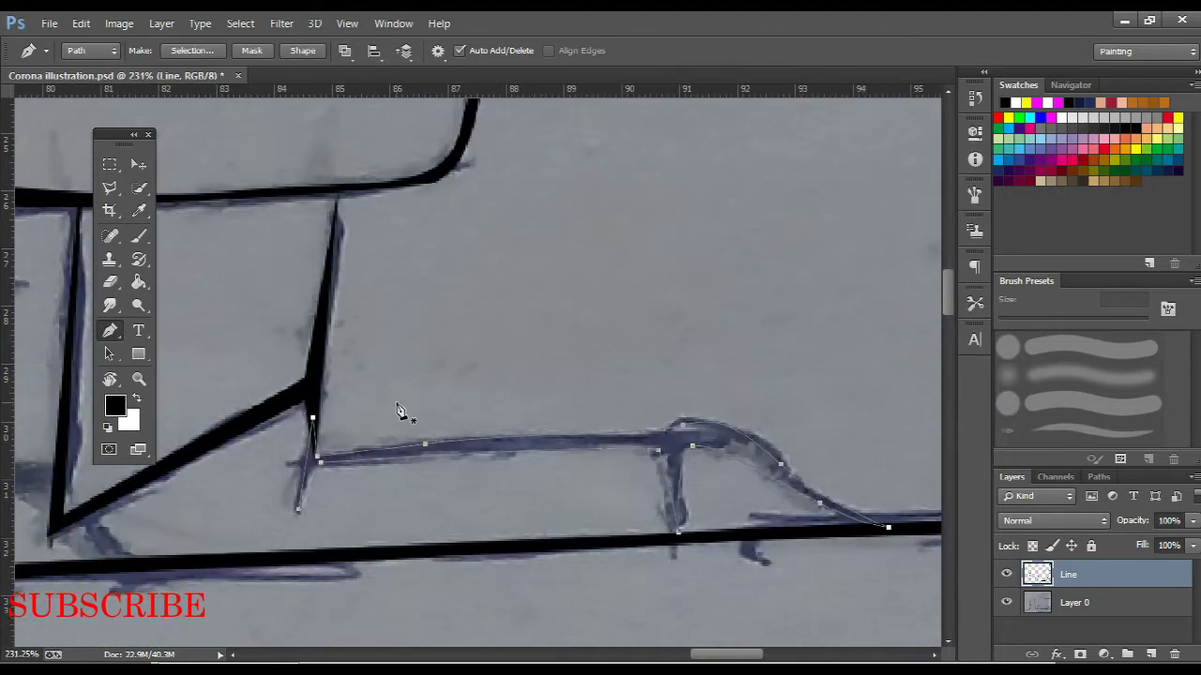
pyautogui.scroll(-2, 397, 410)
pyautogui.scroll(2, 354, 319)
# Trace the thigh line from the box corner down to the ground for inking
pyautogui.moveTo(354, 319); pyautogui.dragTo(582, 241)
pyautogui.click(581, 242)
pyautogui.click(533, 319)
pyautogui.click(420, 373)
pyautogui.click(221, 531)
pyautogui.click(84, 578)
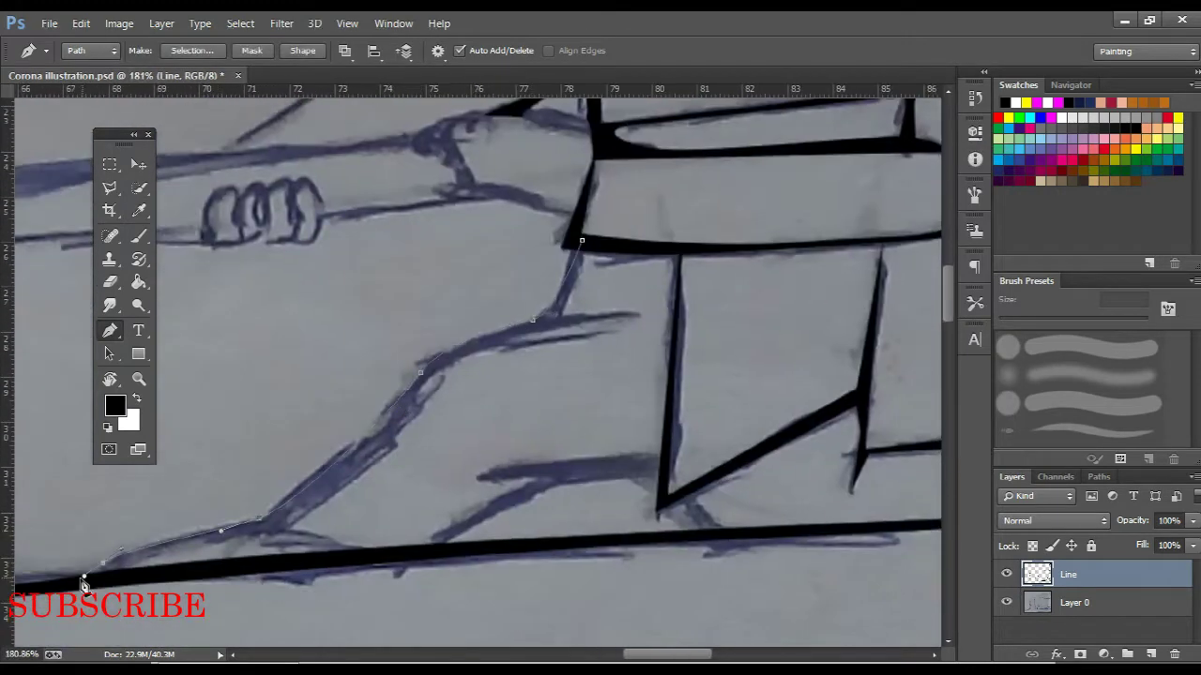
pyautogui.click(442, 551)
pyautogui.moveTo(560, 481); pyautogui.dragTo(603, 478)
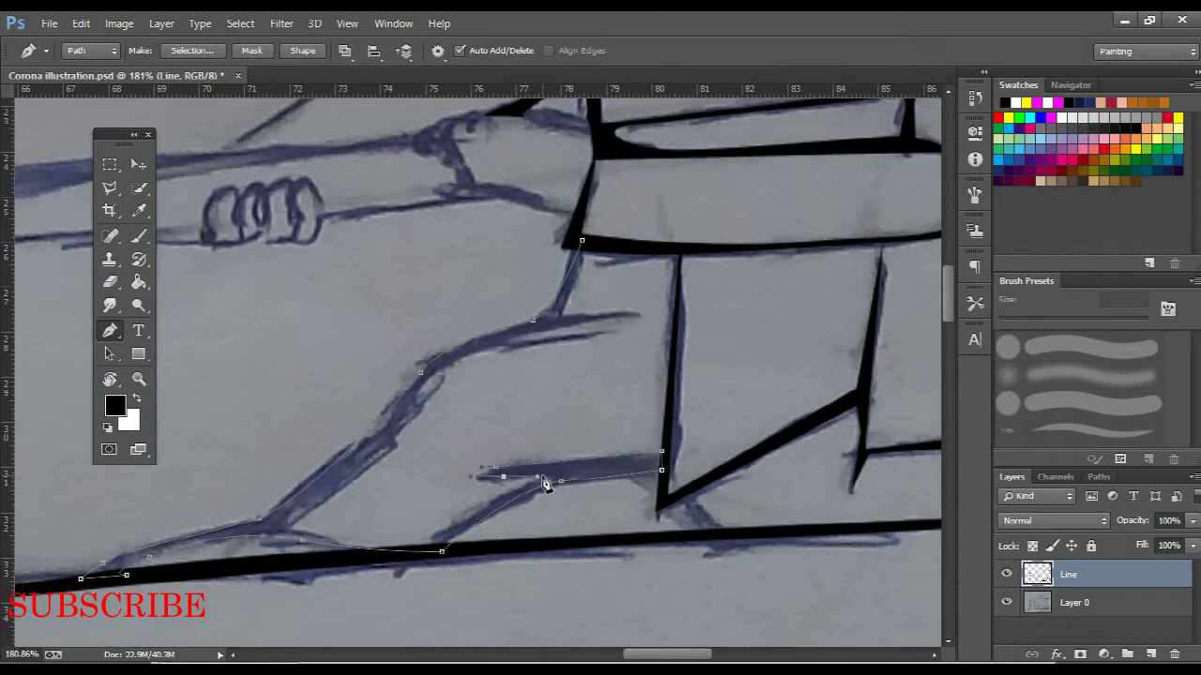
pyautogui.rightClick(581, 321)
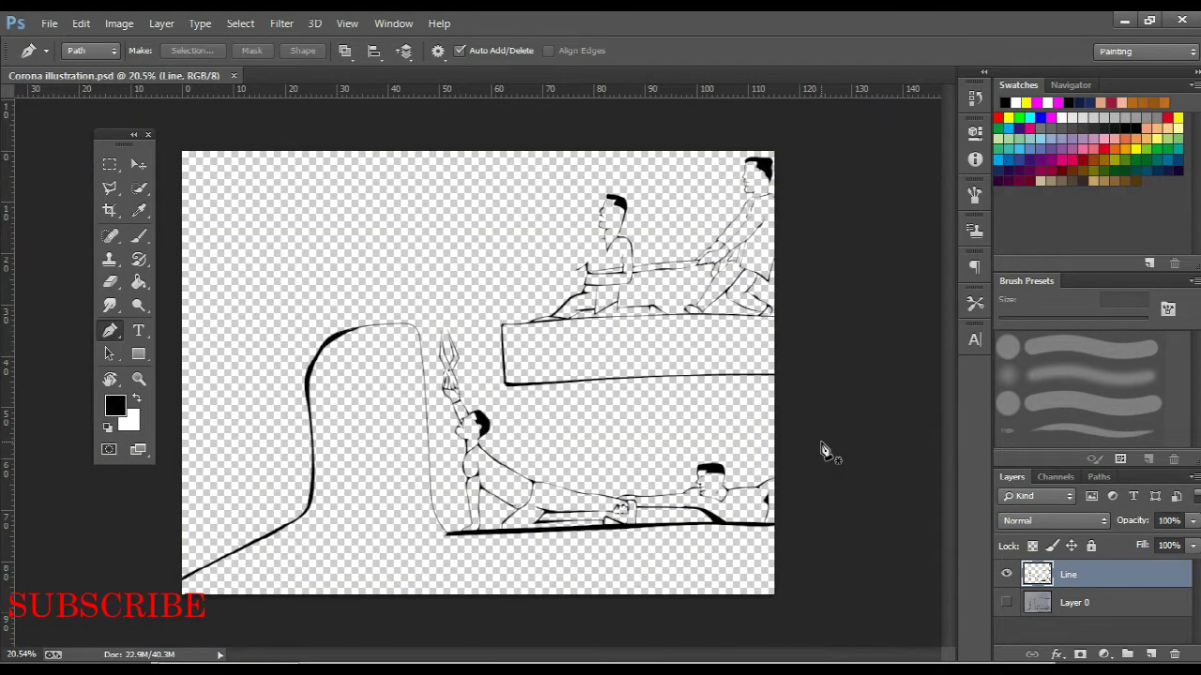
# Zoom around the rope and extend its traced path with another curved anchor
pyautogui.scroll(3, 824, 452)
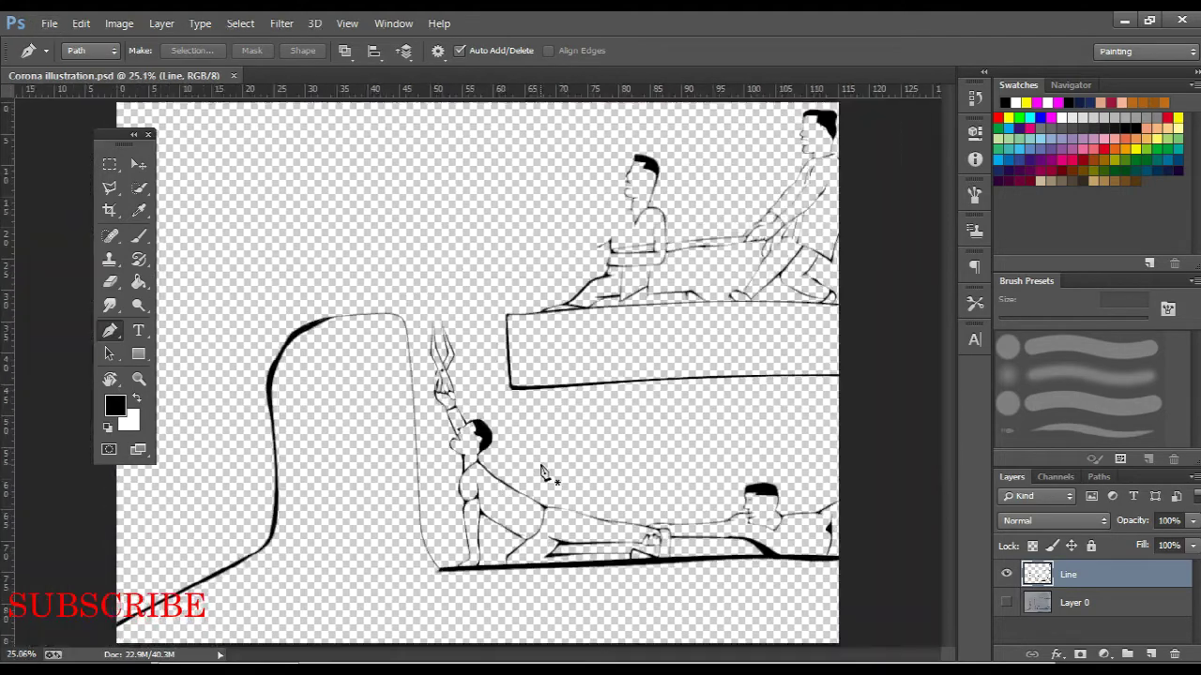
pyautogui.scroll(3, 783, 428)
pyautogui.scroll(3, 742, 477)
pyautogui.scroll(3, 616, 392)
pyautogui.scroll(-1, 616, 392)
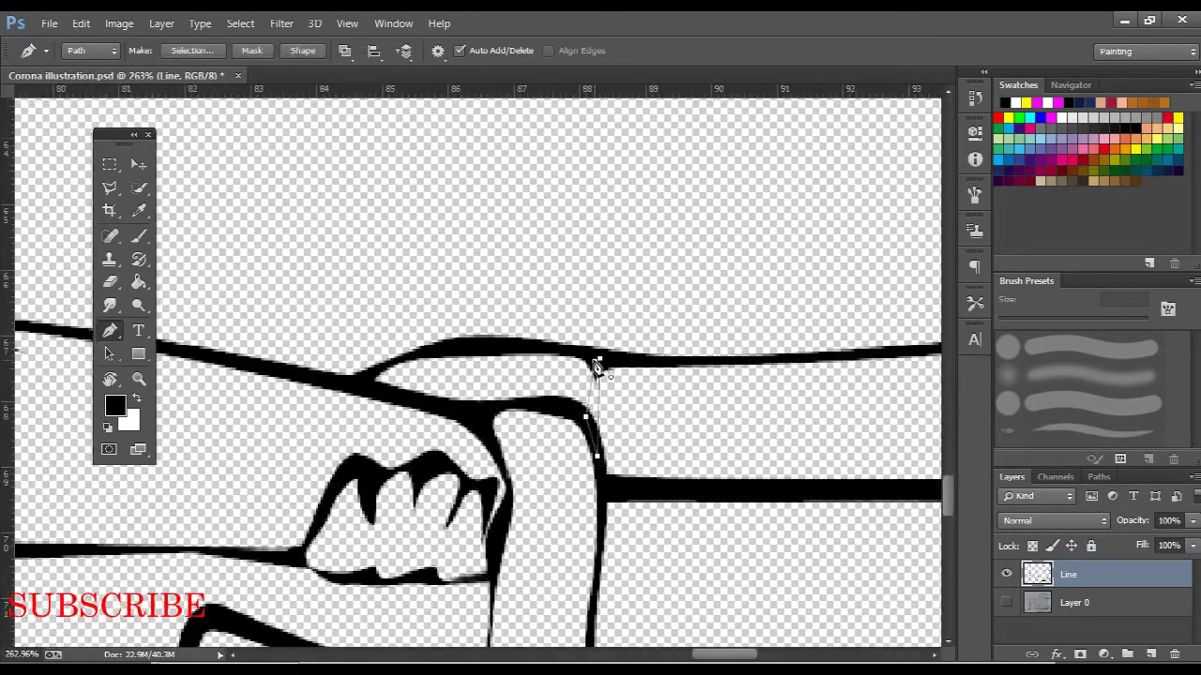
pyautogui.scroll(-3, 595, 362)
pyautogui.scroll(-3, 688, 407)
pyautogui.scroll(-2, 588, 404)
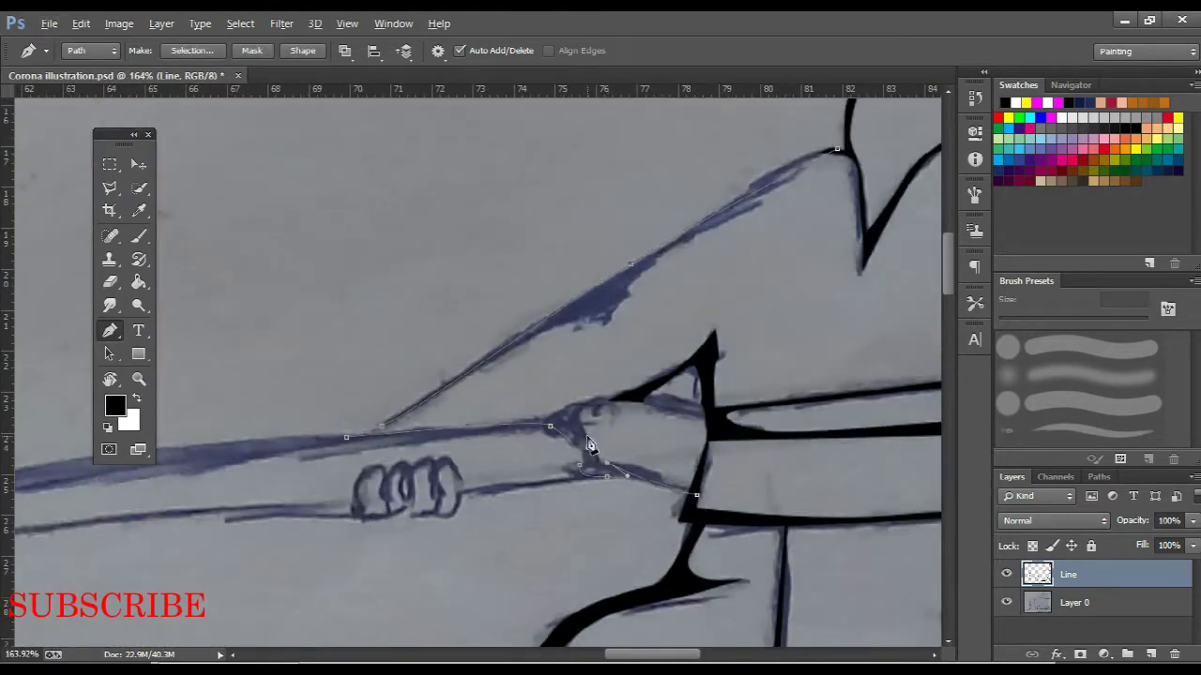
pyautogui.scroll(2, 600, 427)
pyautogui.moveTo(582, 403); pyautogui.dragTo(609, 401)
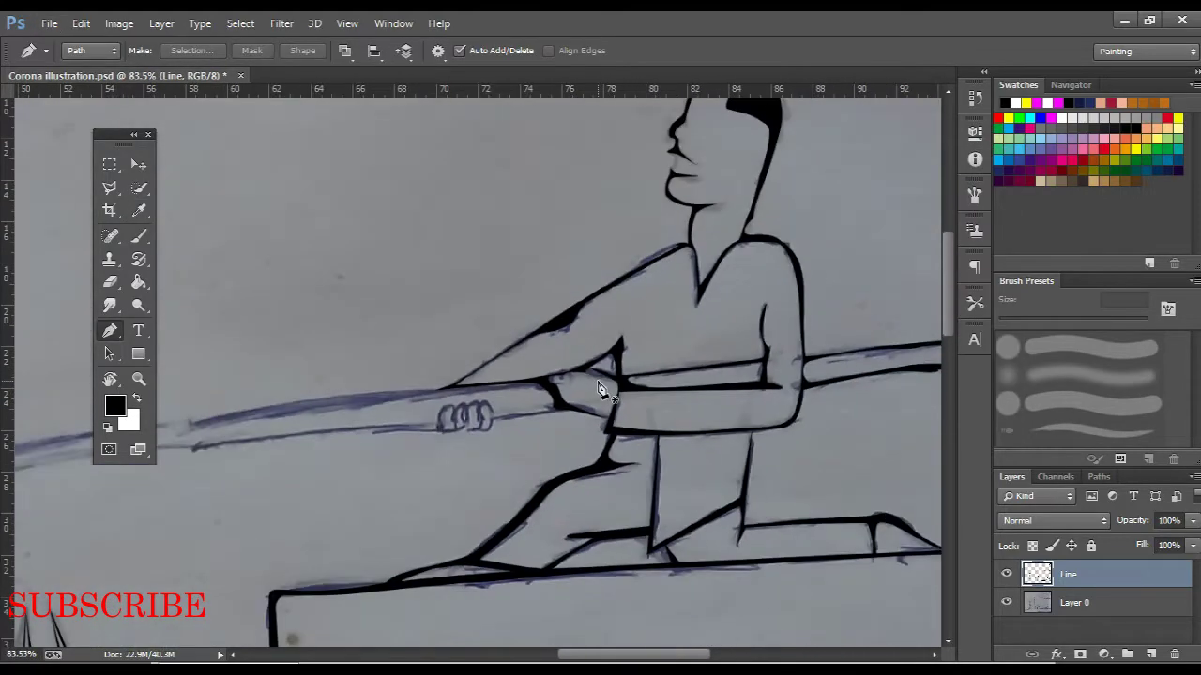
# Stroke the traced rope path as a solid black line
pyautogui.scroll(3, 601, 389)
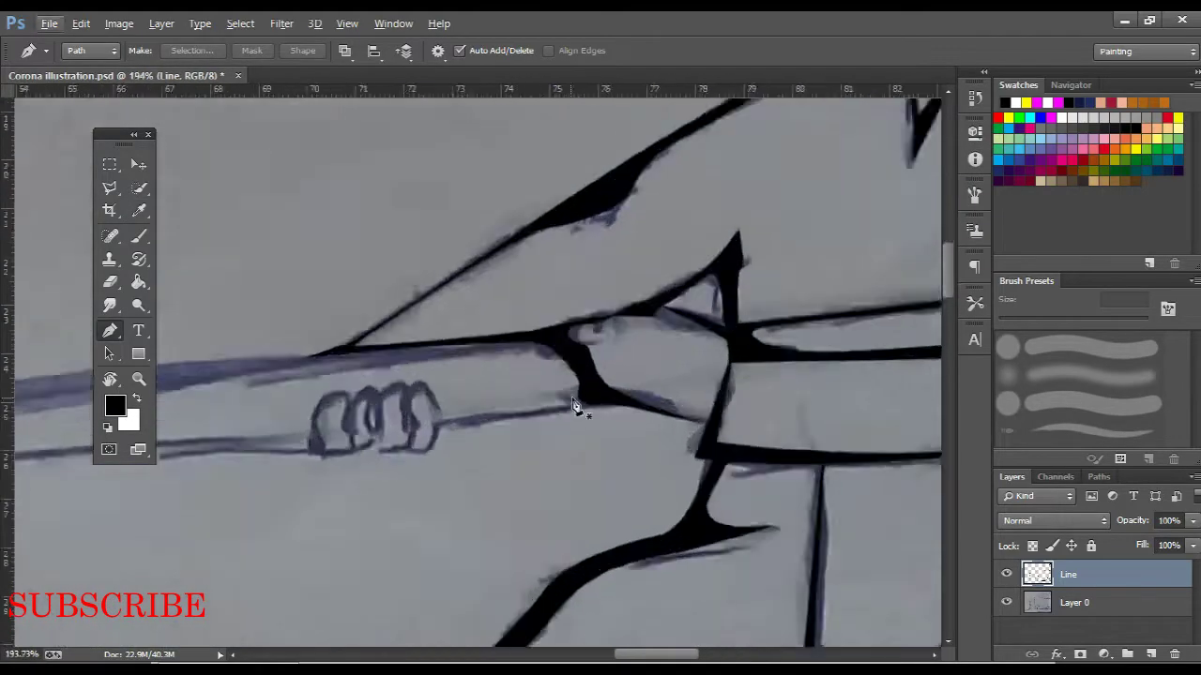
pyautogui.scroll(3, 576, 394)
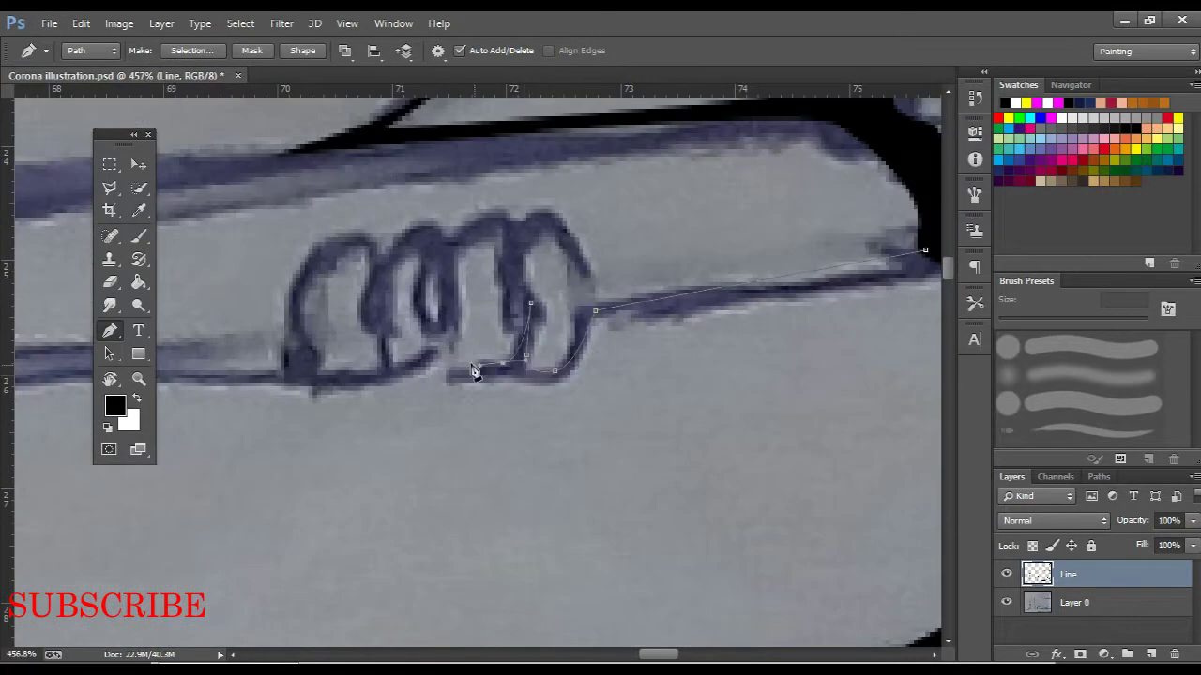
pyautogui.scroll(-3, 325, 364)
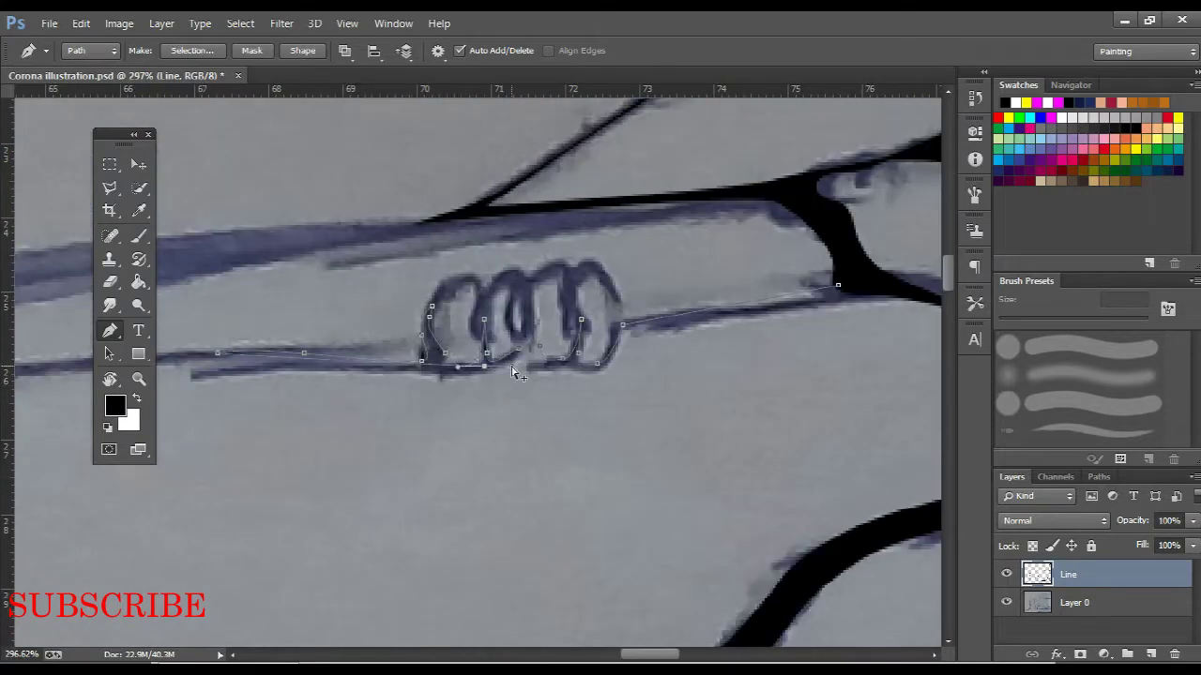
pyautogui.scroll(2, 844, 293)
pyautogui.scroll(-3, 883, 343)
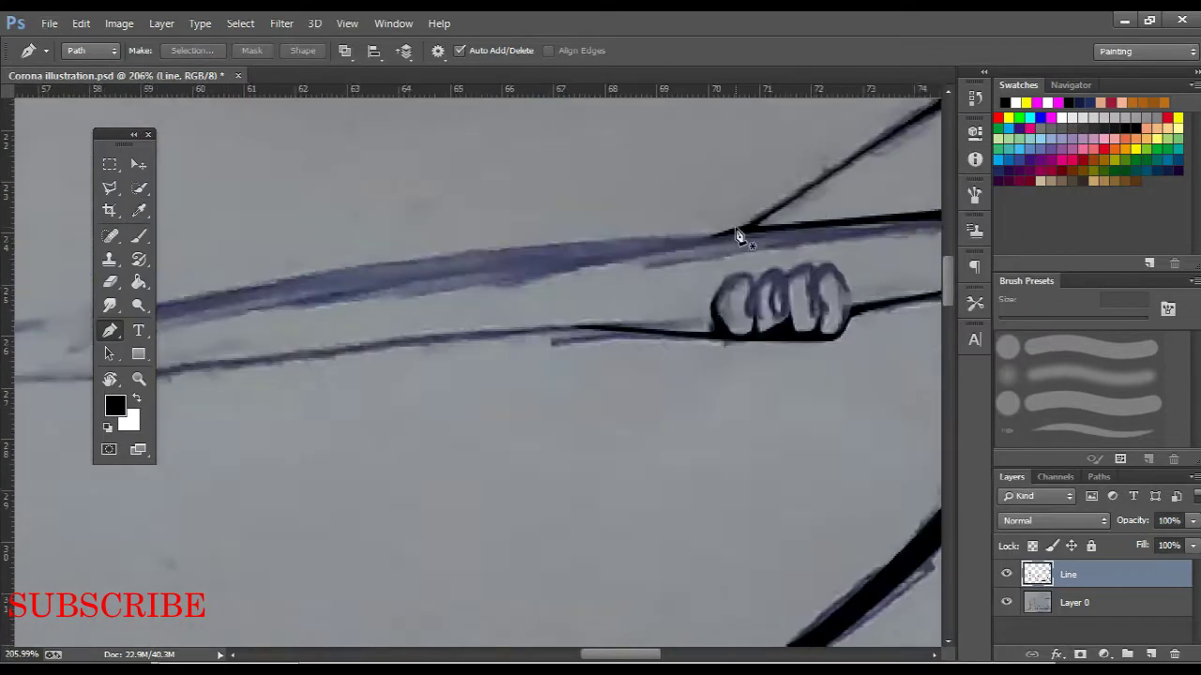
pyautogui.scroll(-2, 415, 268)
pyautogui.scroll(-1, 611, 263)
pyautogui.scroll(-1, 634, 253)
pyautogui.scroll(2, 657, 262)
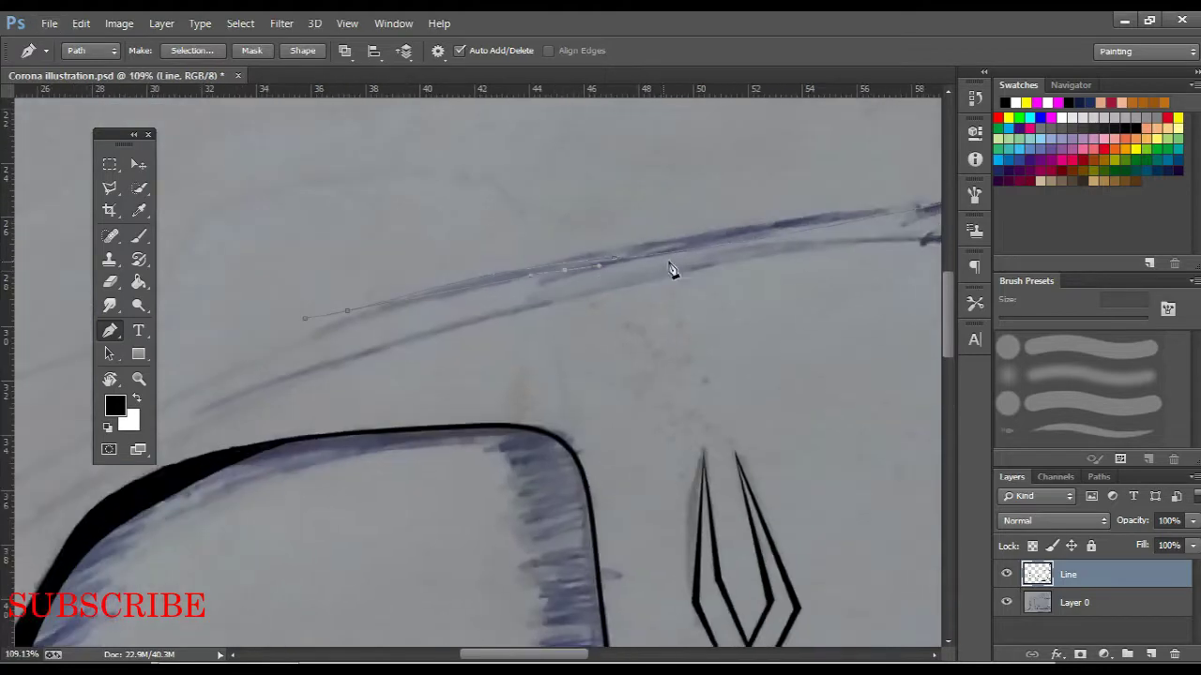
pyautogui.scroll(2, 731, 253)
pyautogui.scroll(2, 772, 246)
pyautogui.scroll(1, 858, 206)
pyautogui.rightClick(858, 206)
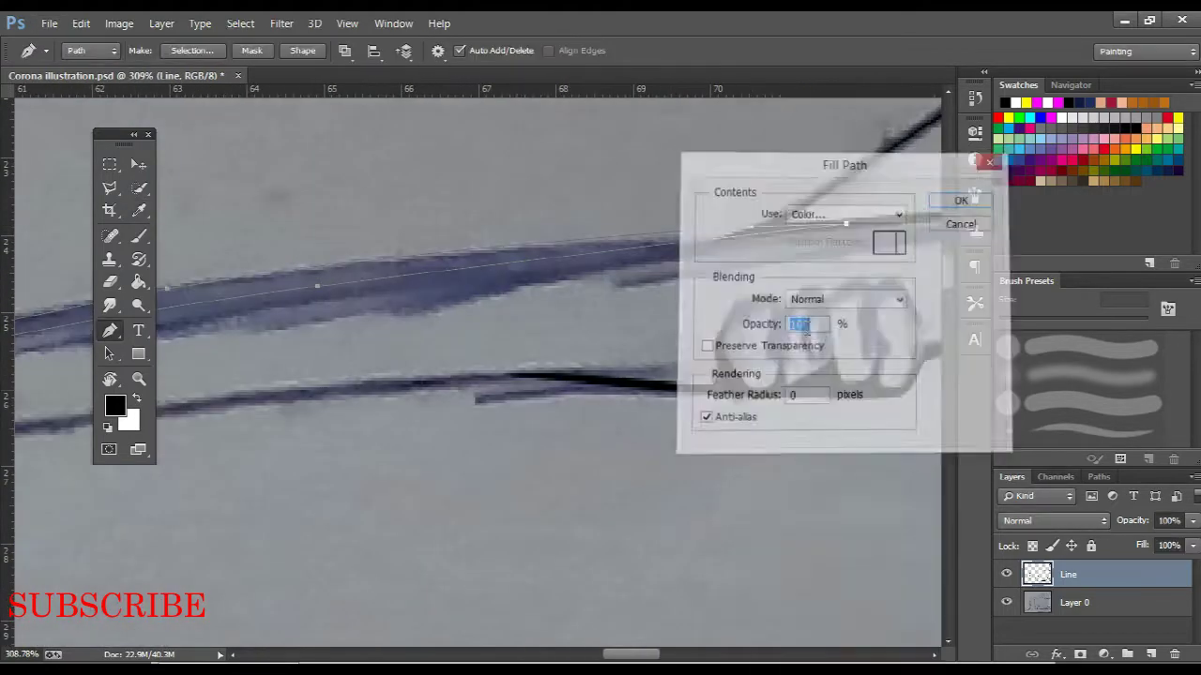
pyautogui.press('Return')
pyautogui.scroll(1, 852, 279)
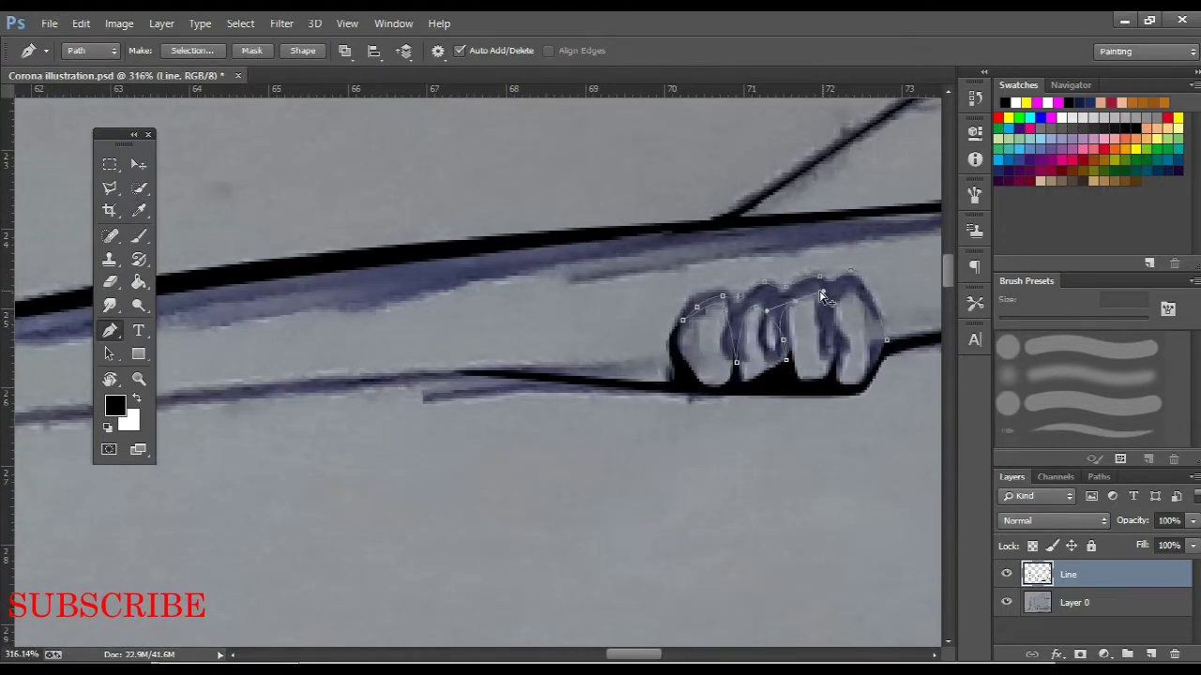
# Render the finger outline path in black, then toggle the sketch photo to check the inking
pyautogui.rightClick(885, 349)
pyautogui.click(877, 335)
pyautogui.scroll(-3, 657, 329)
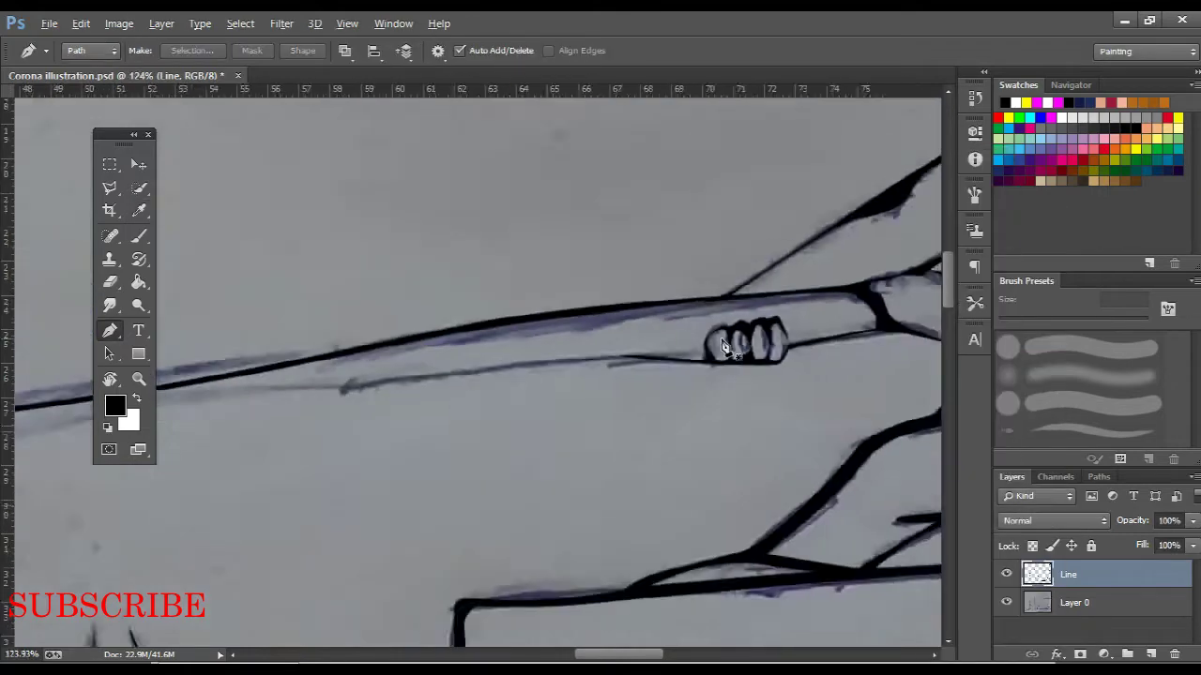
pyautogui.scroll(-3, 529, 279)
pyautogui.scroll(-2, 528, 279)
pyautogui.click(1006, 602)
pyautogui.click(1007, 603)
pyautogui.scroll(-1, 376, 186)
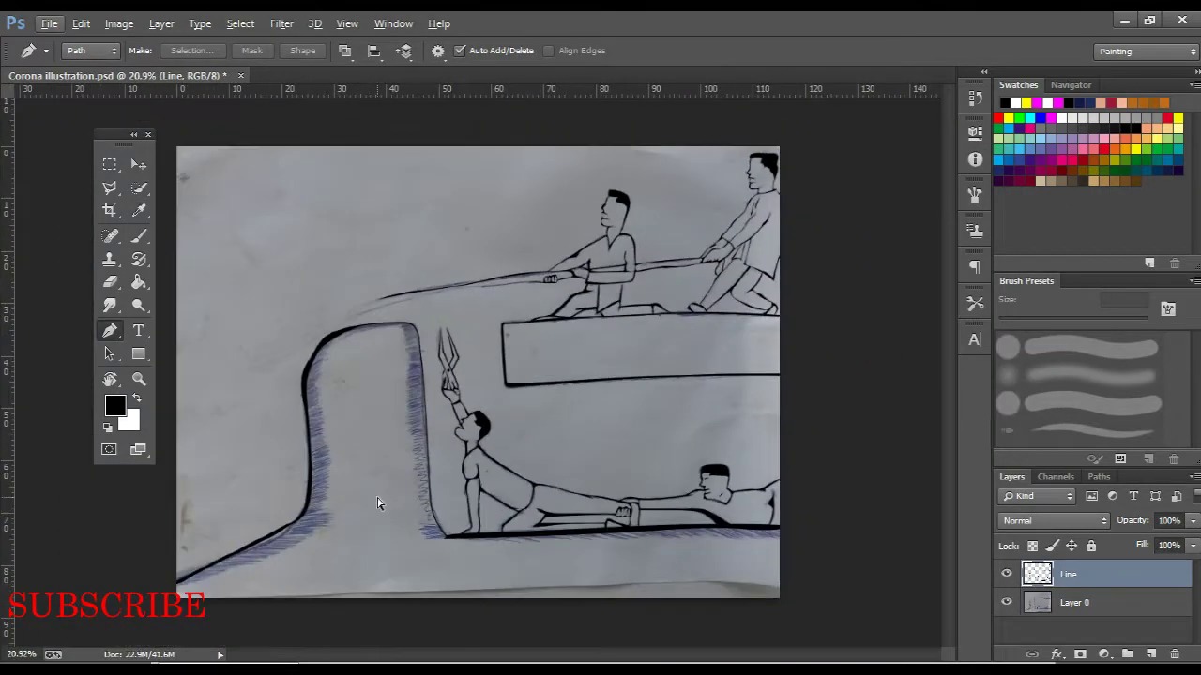
# Open the Earth picture from the Stock Images folder
pyautogui.click(1007, 603)
pyautogui.click(1006, 602)
pyautogui.hotkey('ctrl', 'o')
pyautogui.click(90, 55)
pyautogui.click(168, 54)
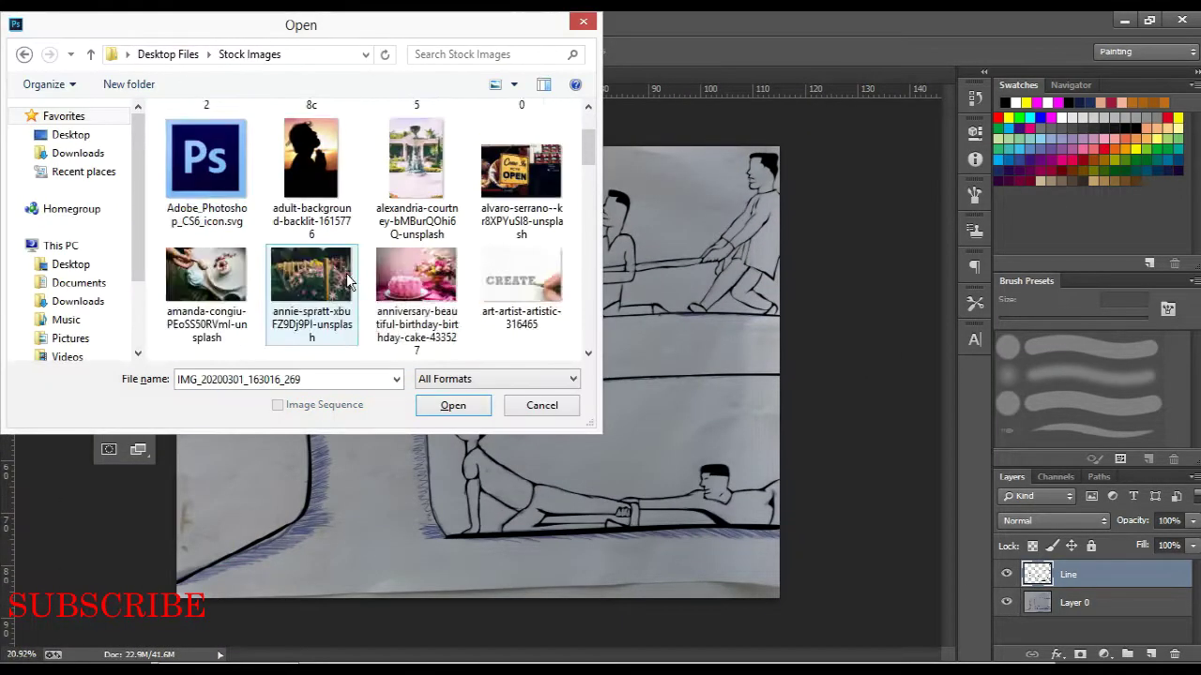
pyautogui.scroll(-5, 347, 281)
pyautogui.doubleClick(499, 215)
# Unlock the Earth layer, select the globe and delete its black background
pyautogui.click(1172, 578)
pyautogui.click(140, 189)
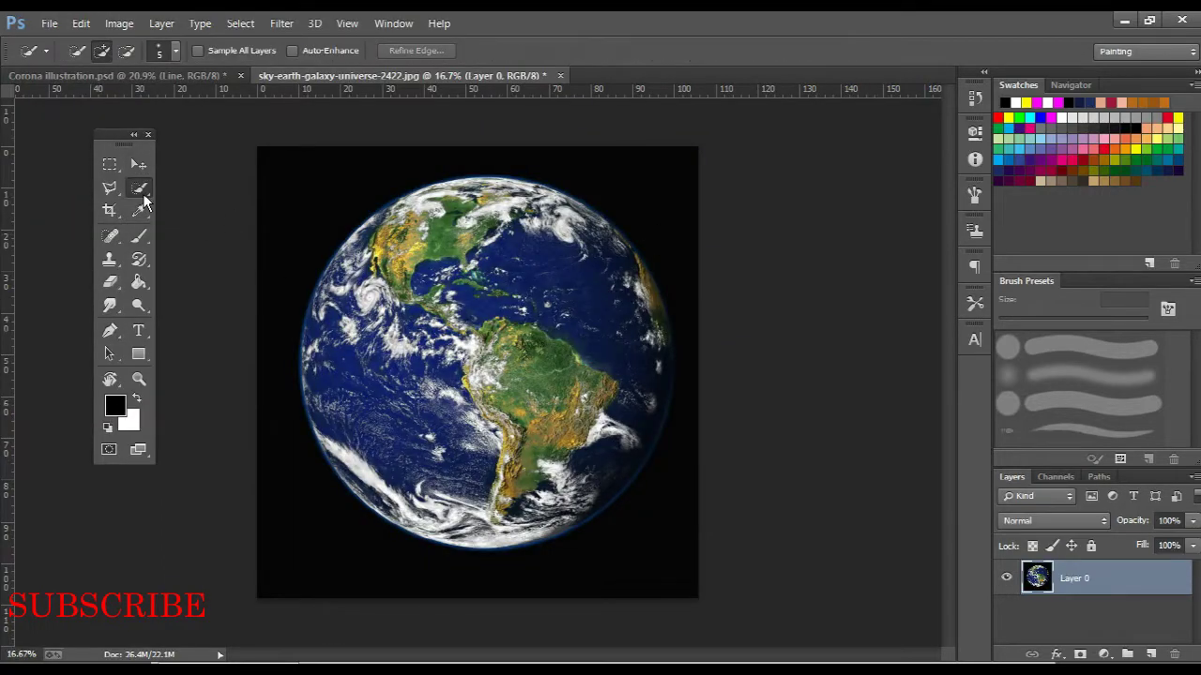
pyautogui.hotkey('ctrl', '+')
pyautogui.hotkey('shift', 'w')
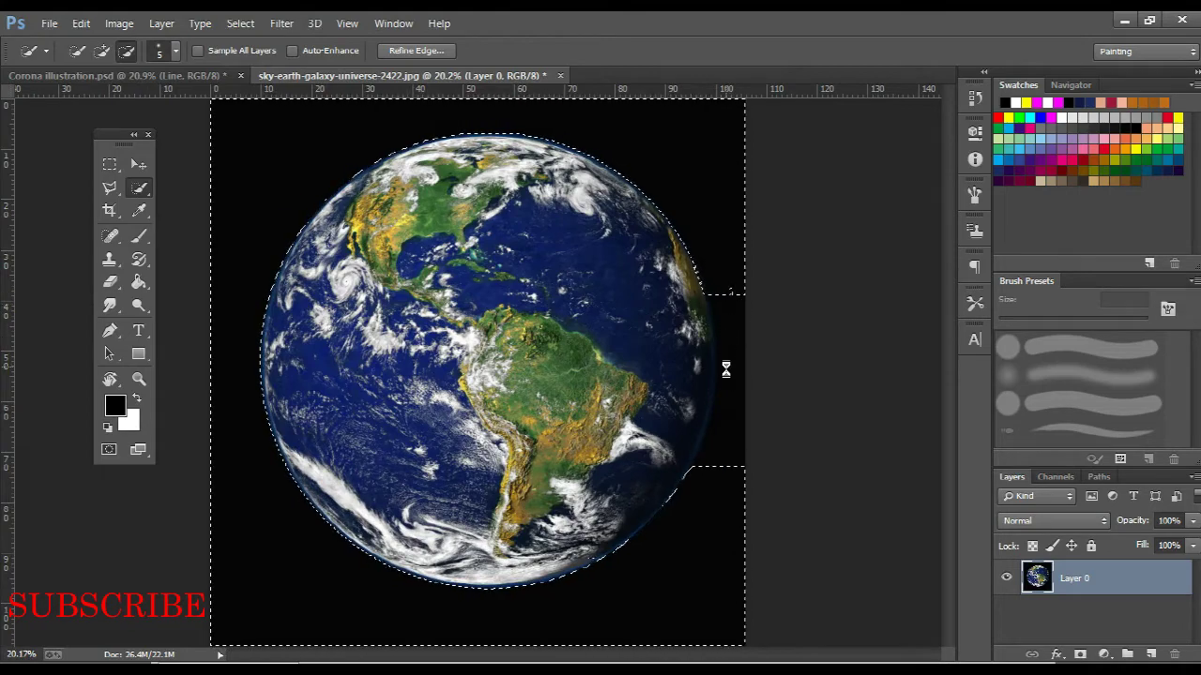
pyautogui.hotkey('ctrl', 'shift', 'i')
pyautogui.press('Delete')
pyautogui.hotkey('ctrl', 'd')
# Paste the Earth into the illustration, shrink it and place it beside the left hill
pyautogui.hotkey('ctrl', '+')
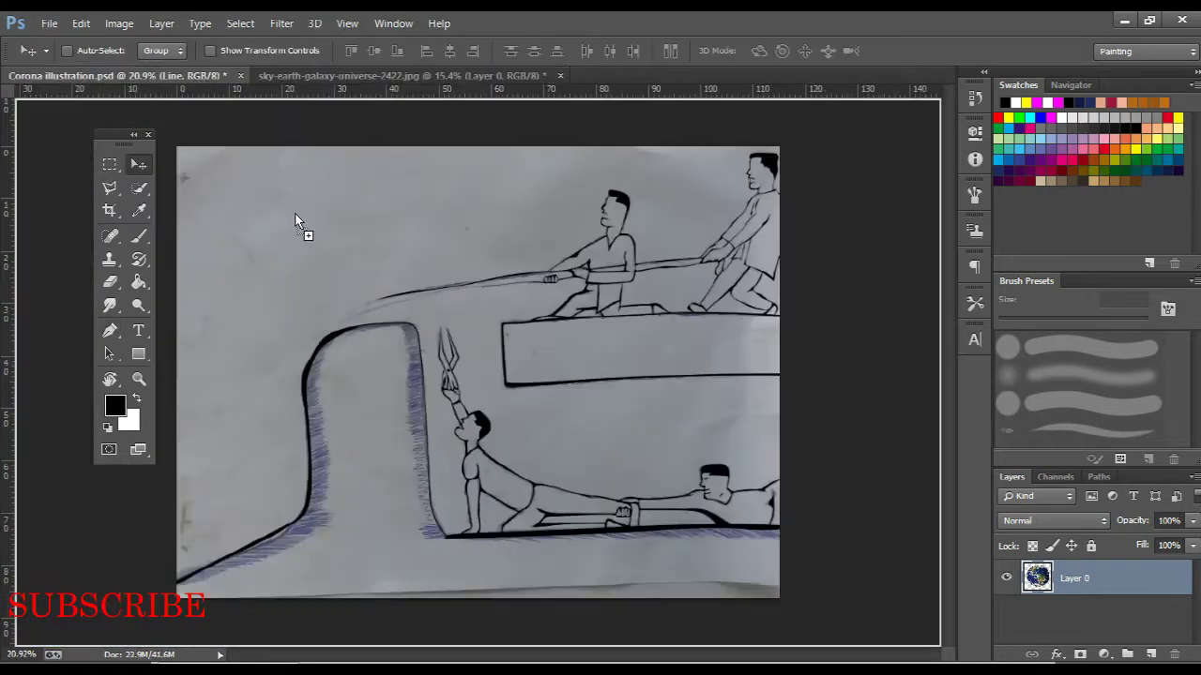
pyautogui.moveTo(385, 377); pyautogui.dragTo(310, 272)
pyautogui.press('Return')
pyautogui.moveTo(275, 308); pyautogui.dragTo(271, 334)
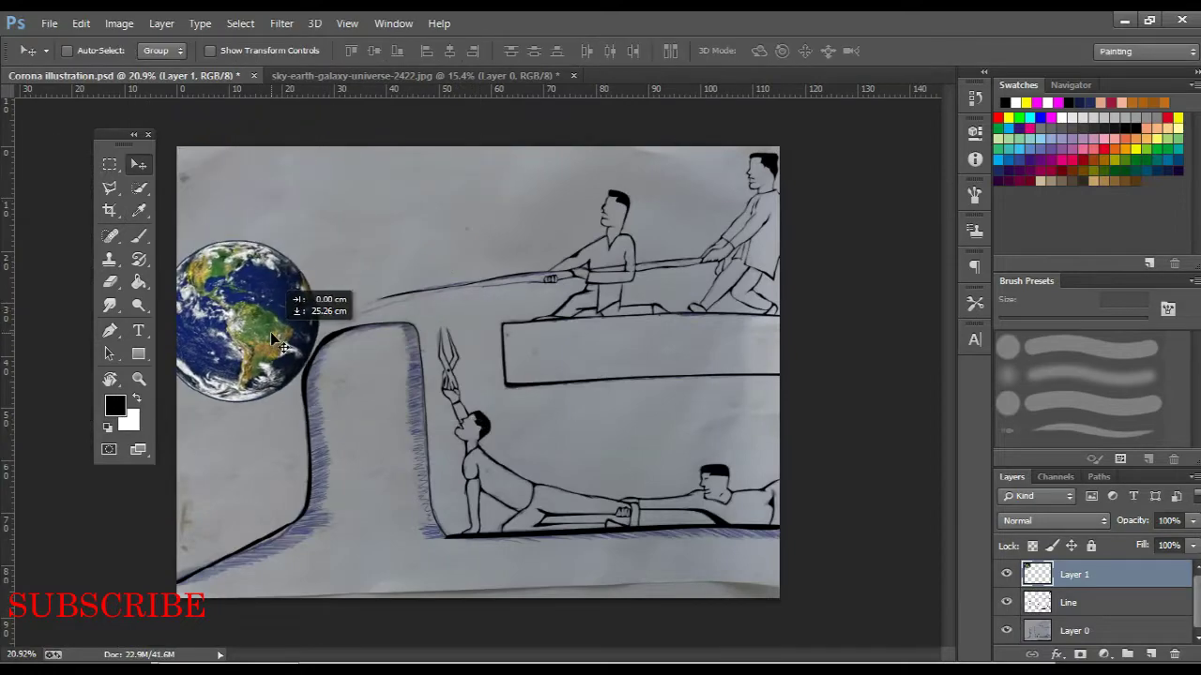
# Hide the Earth and sketch photo layers and add a new empty Layer 2
pyautogui.click(1007, 573)
pyautogui.click(1007, 631)
pyautogui.hotkey('ctrl', '+')
pyautogui.hotkey('ctrl', '+')
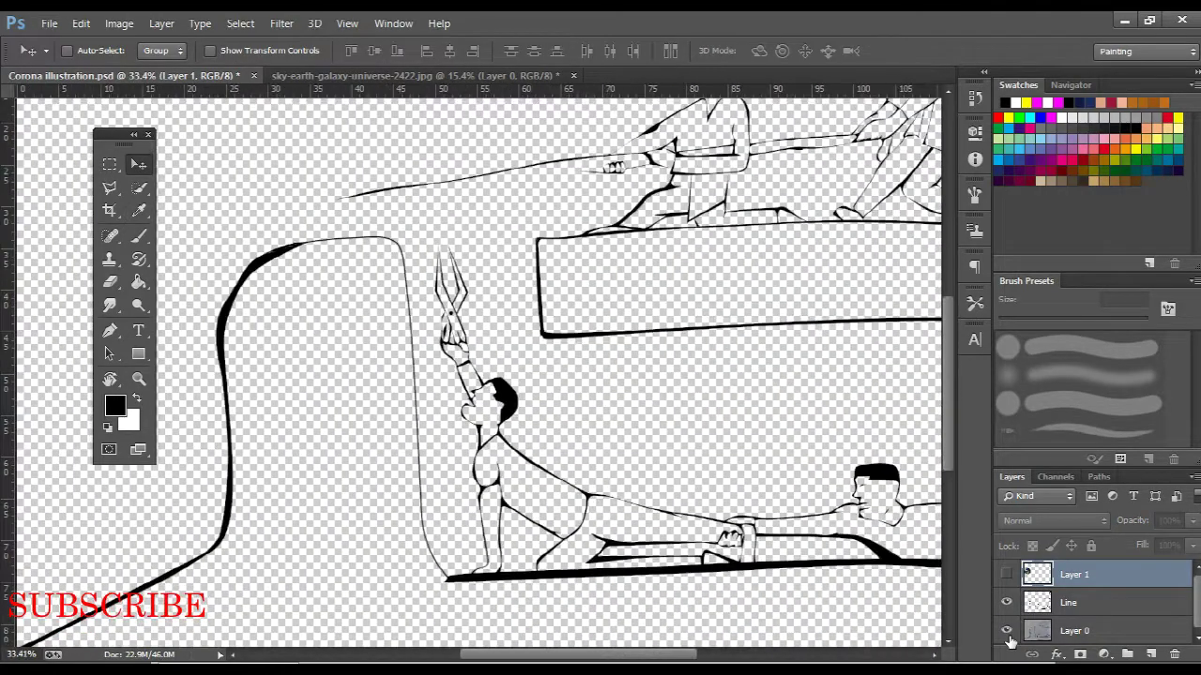
pyautogui.click(1126, 630)
pyautogui.scroll(-3, 809, 476)
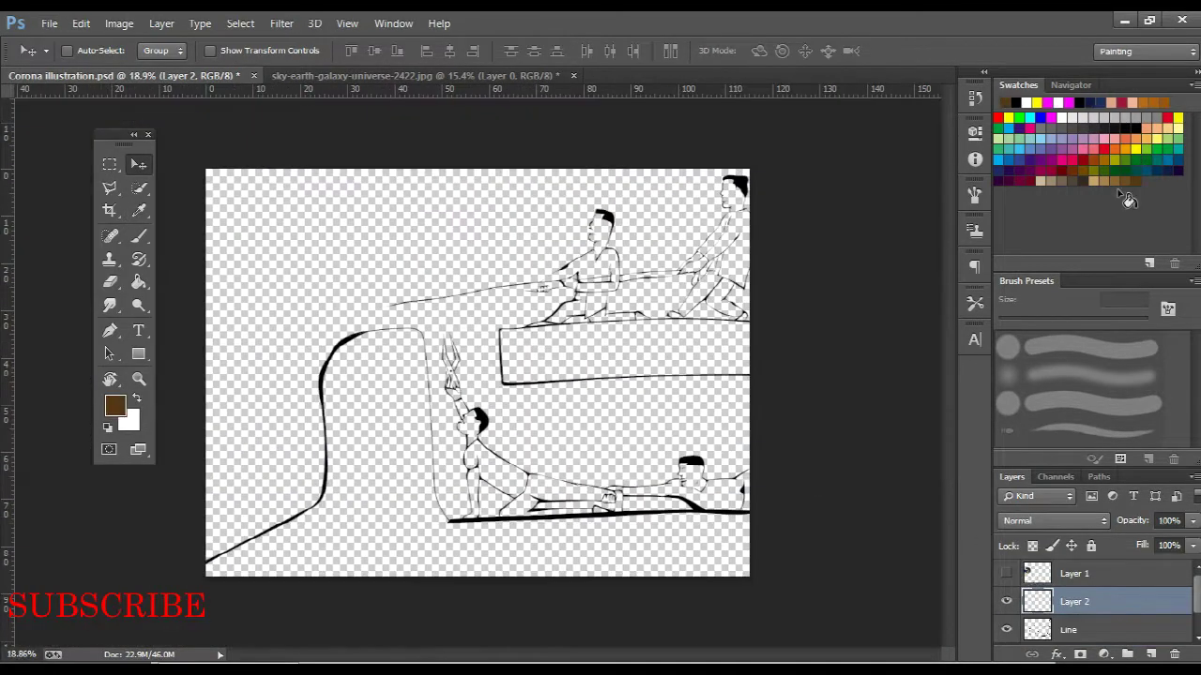
# Fill the new layer beneath the line art with brown
pyautogui.press('g')
pyautogui.hotkey('alt', 'BackSpace')
pyautogui.moveTo(1081, 588); pyautogui.dragTo(1079, 629)
pyautogui.hotkey('ctrl', 'a')
pyautogui.press('Delete')
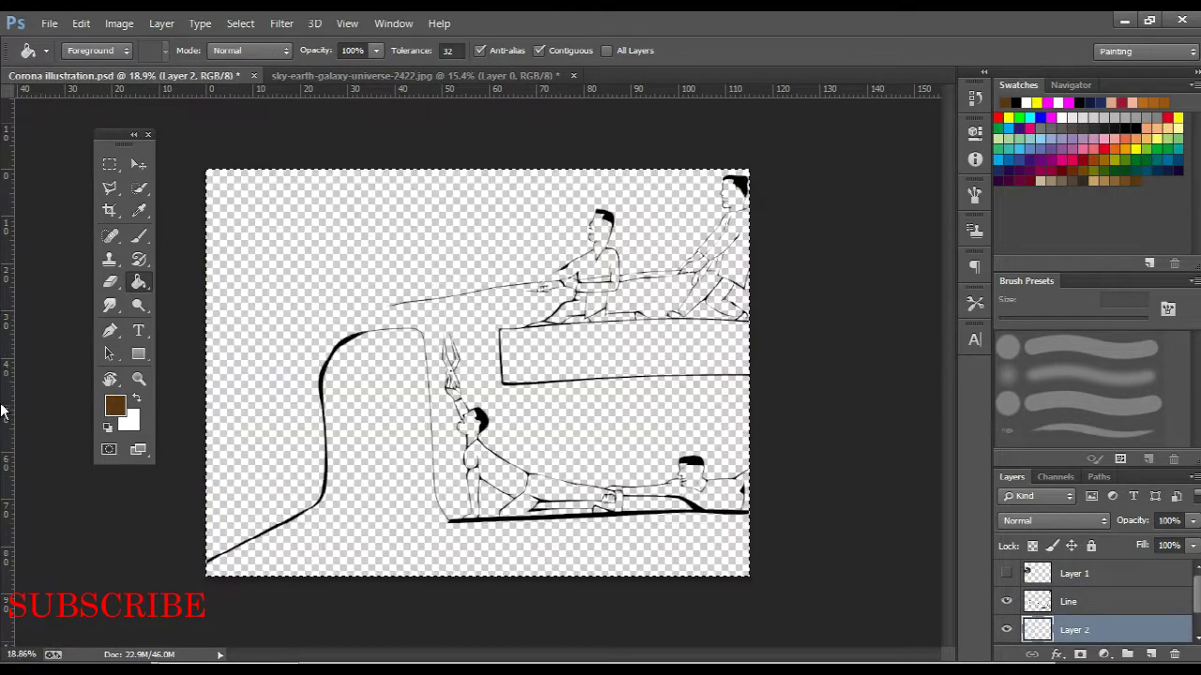
pyautogui.click(115, 405)
pyautogui.click(1109, 291)
pyautogui.click(703, 383)
# Select the empty areas outside the figures, expand the selection, and delete that brown
pyautogui.press('v')
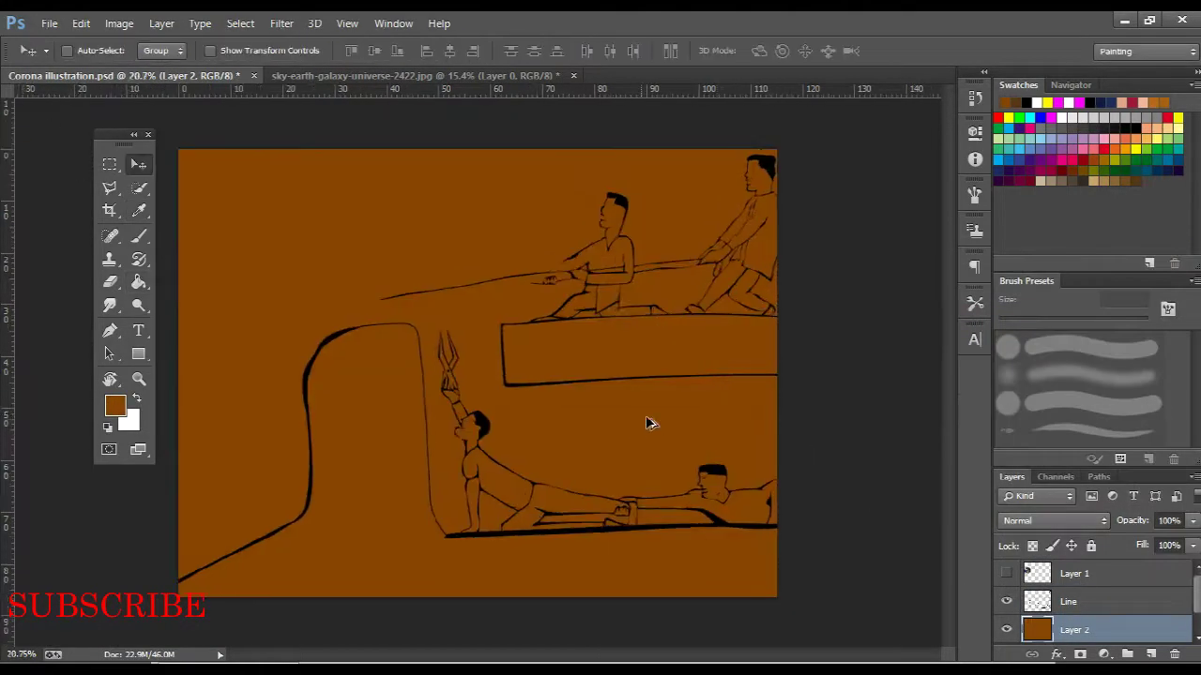
pyautogui.hotkey('alt', ']')
pyautogui.click(140, 188)
pyautogui.hotkey('shift', 'w')
pyautogui.click(531, 290)
pyautogui.scroll(2, 531, 290)
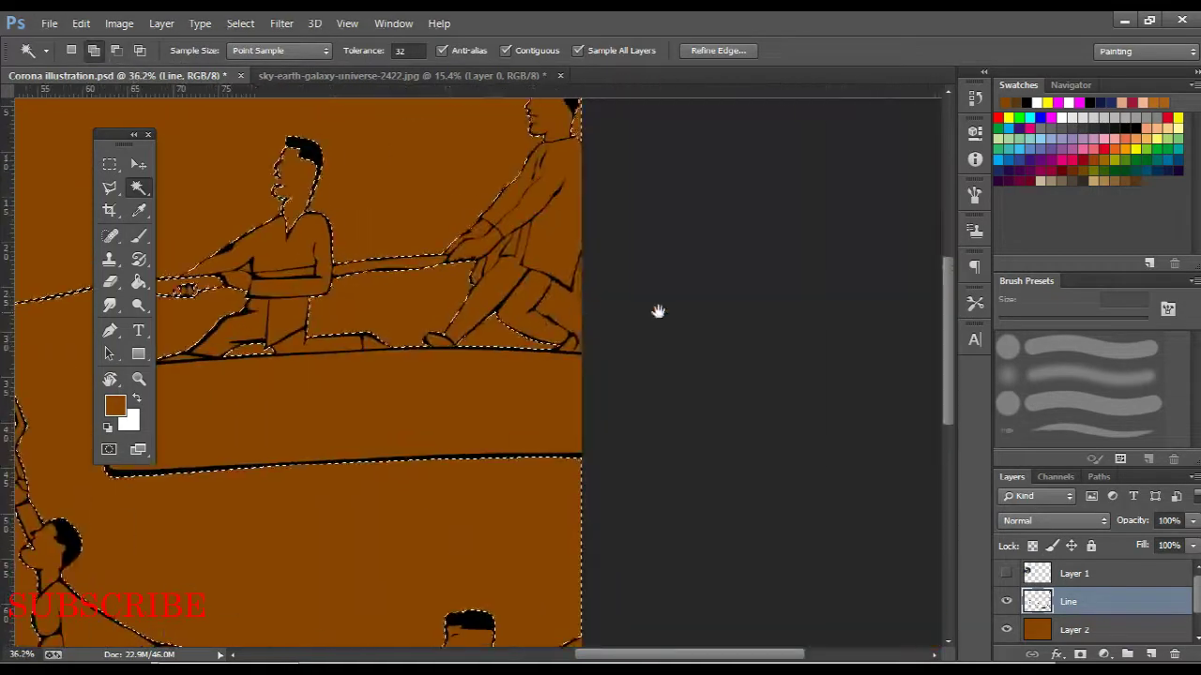
pyautogui.scroll(-2, 657, 310)
pyautogui.click(240, 23)
pyautogui.press('Return')
pyautogui.click(1122, 631)
pyautogui.press('Delete')
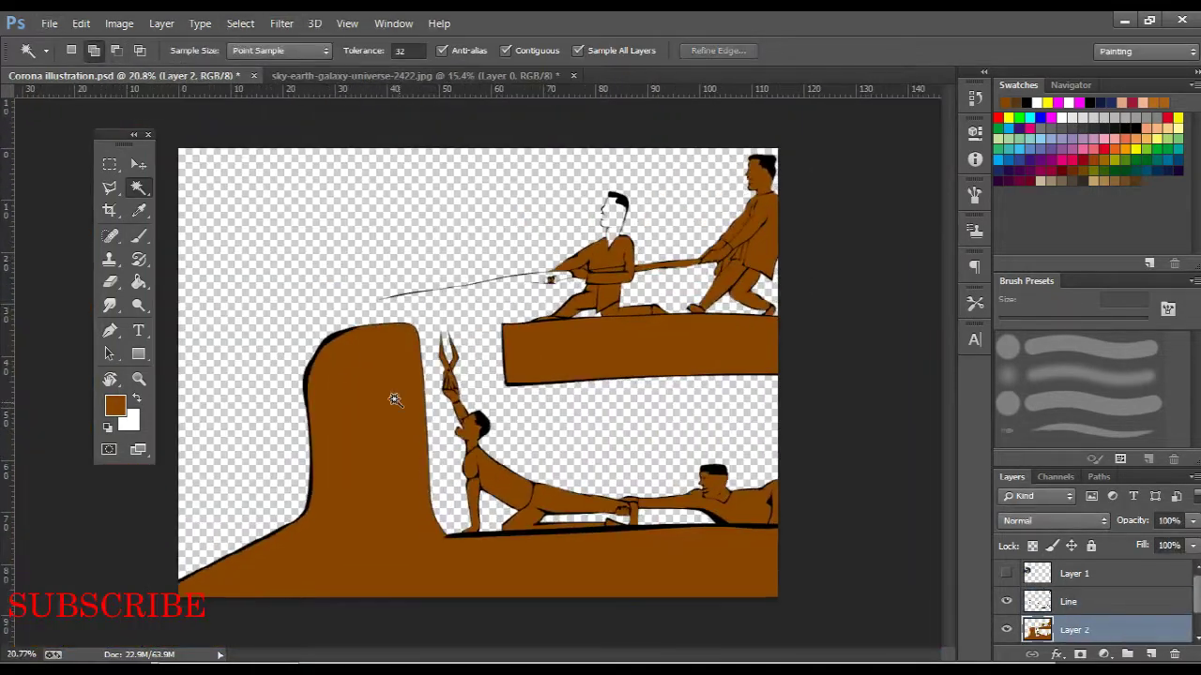
# Deselect, fill a path on the line art, and select the man's face inside the lines
pyautogui.scroll(5, 614, 214)
pyautogui.hotkey('alt', ']')
pyautogui.hotkey('ctrl', 'd')
pyautogui.scroll(3, 621, 234)
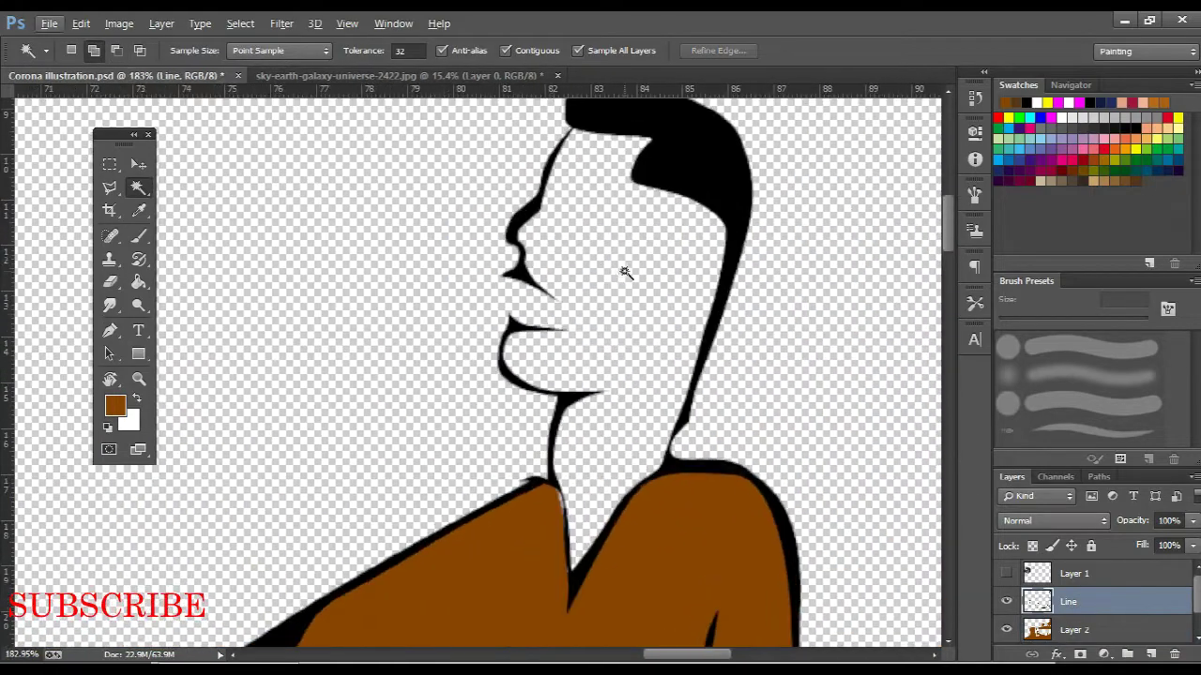
pyautogui.rightClick(612, 321)
pyautogui.press('Return')
pyautogui.scroll(-2, 610, 282)
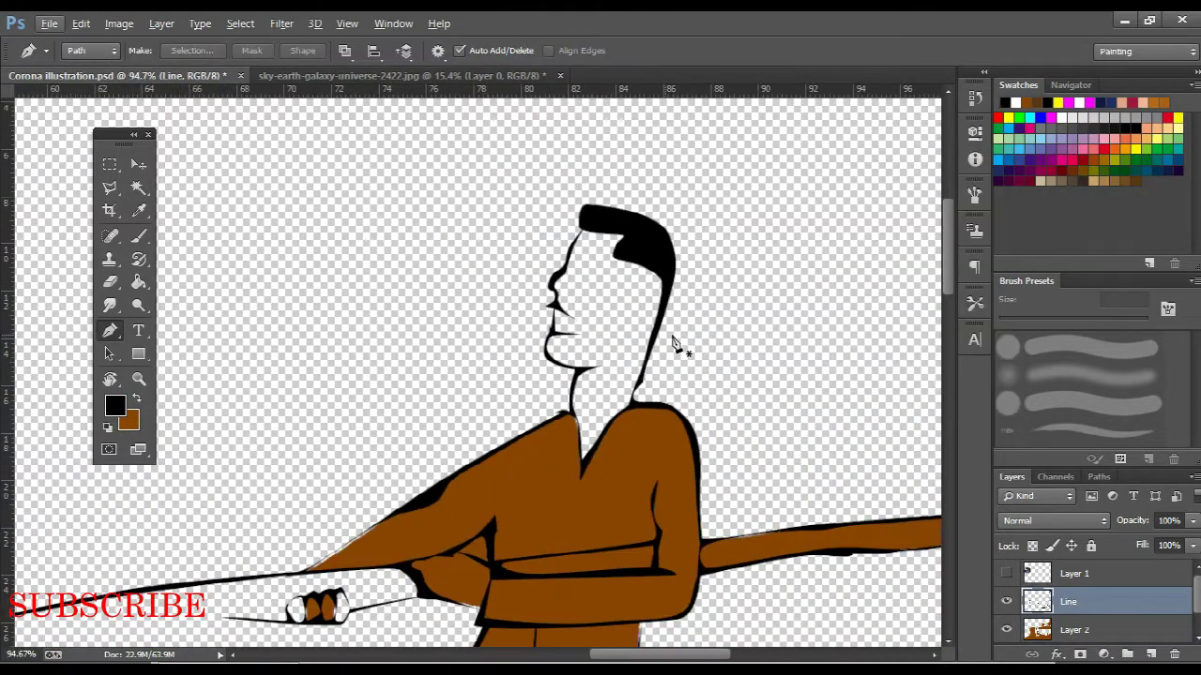
pyautogui.press('w')
pyautogui.click(610, 310)
pyautogui.click(315, 22)
# Try filling the man's face brown with the Paint Bucket, undoing the attempts
pyautogui.press('Escape')
pyautogui.press('g')
pyautogui.press('x')
pyautogui.click(605, 310)
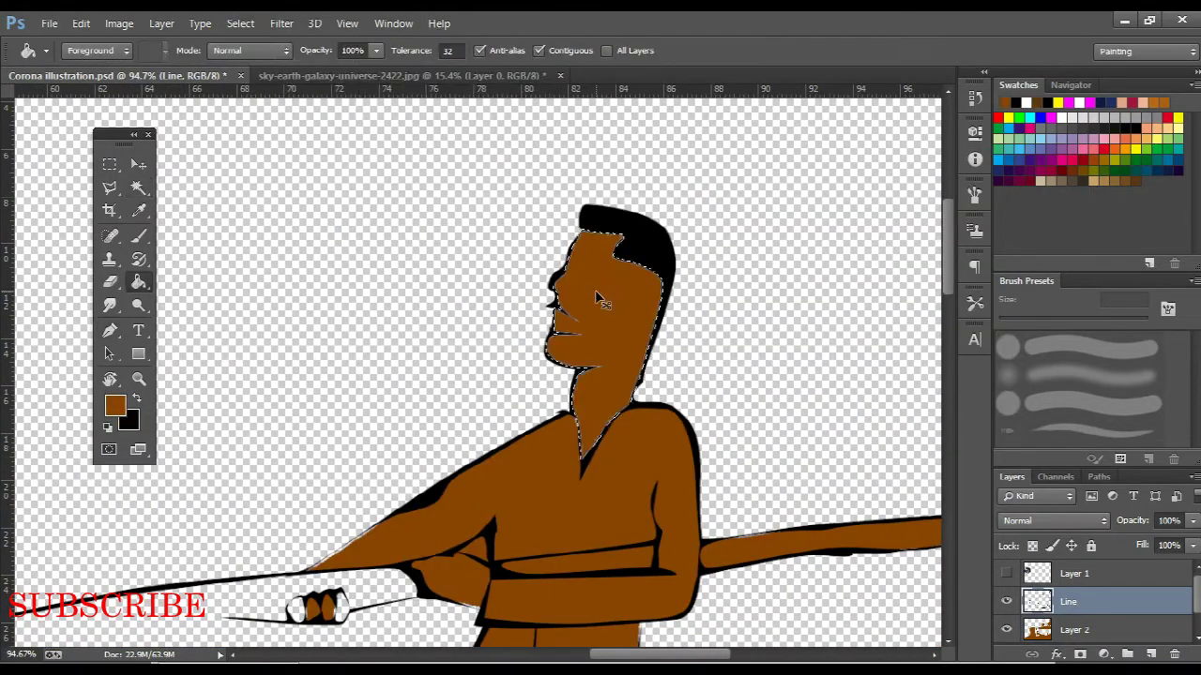
pyautogui.scroll(3, 595, 300)
pyautogui.hotkey('ctrl', 'z')
pyautogui.click(594, 308)
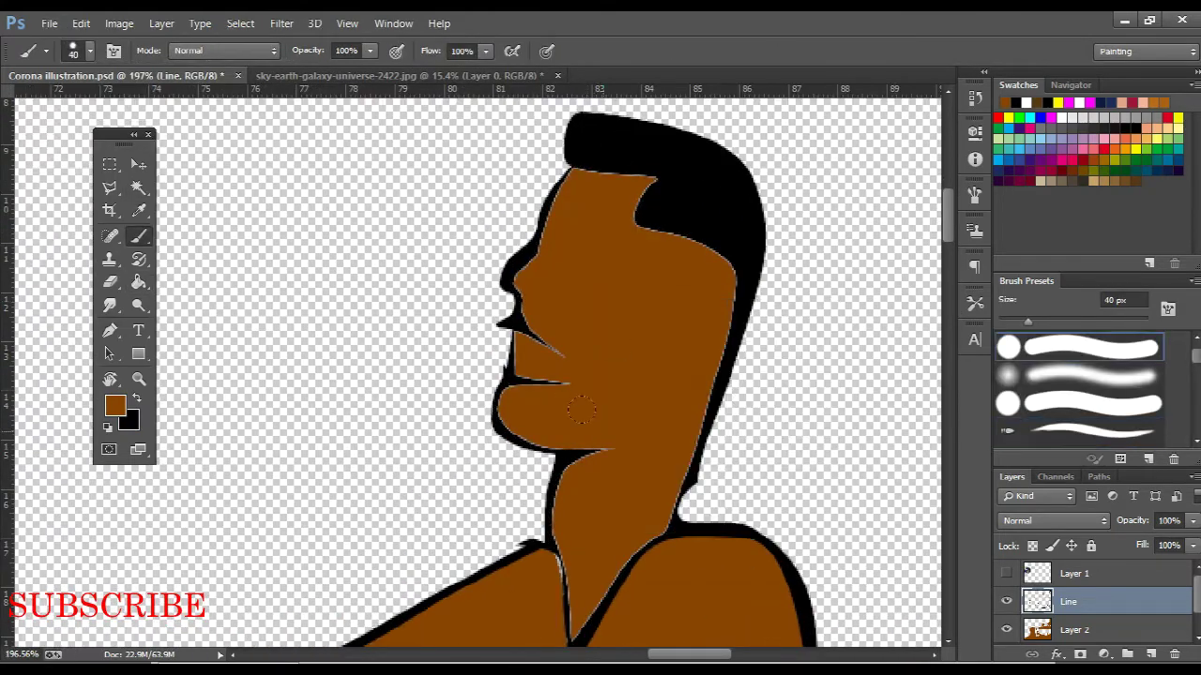
pyautogui.hotkey('ctrl', 'z')
pyautogui.scroll(5, 619, 402)
# Touch up the face with the Brush, save the illustration, and bring up the artistic filter gallery
pyautogui.press('b')
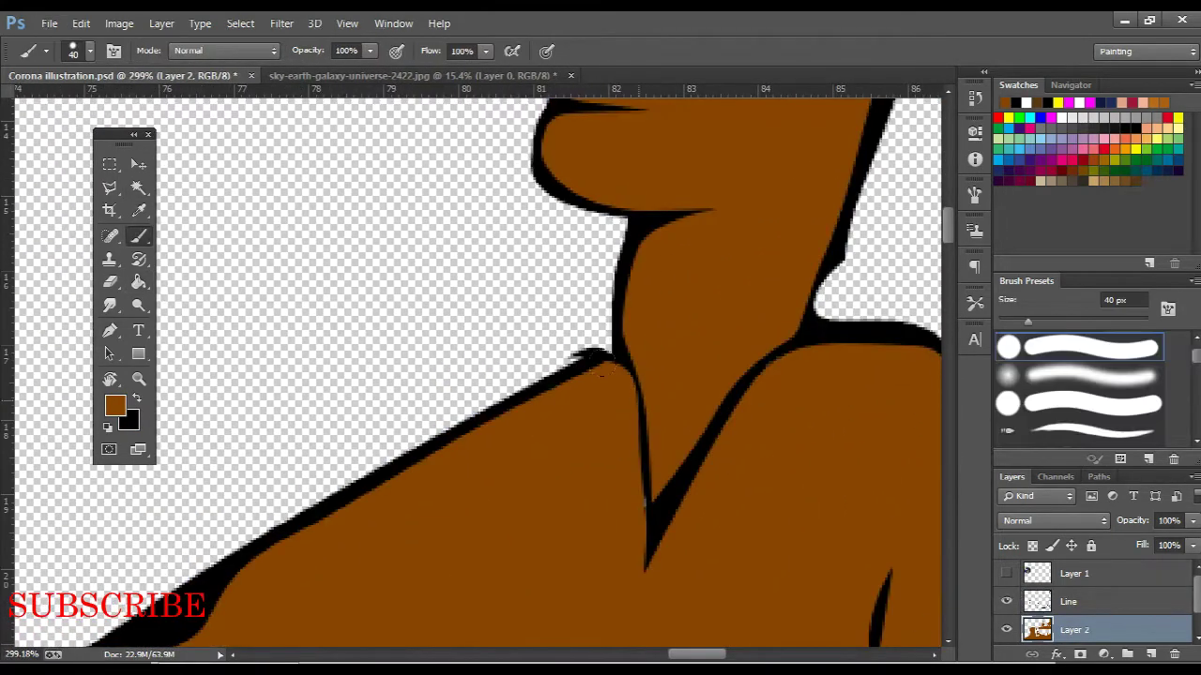
pyautogui.scroll(-3, 641, 317)
pyautogui.hscroll(5, 641, 317)
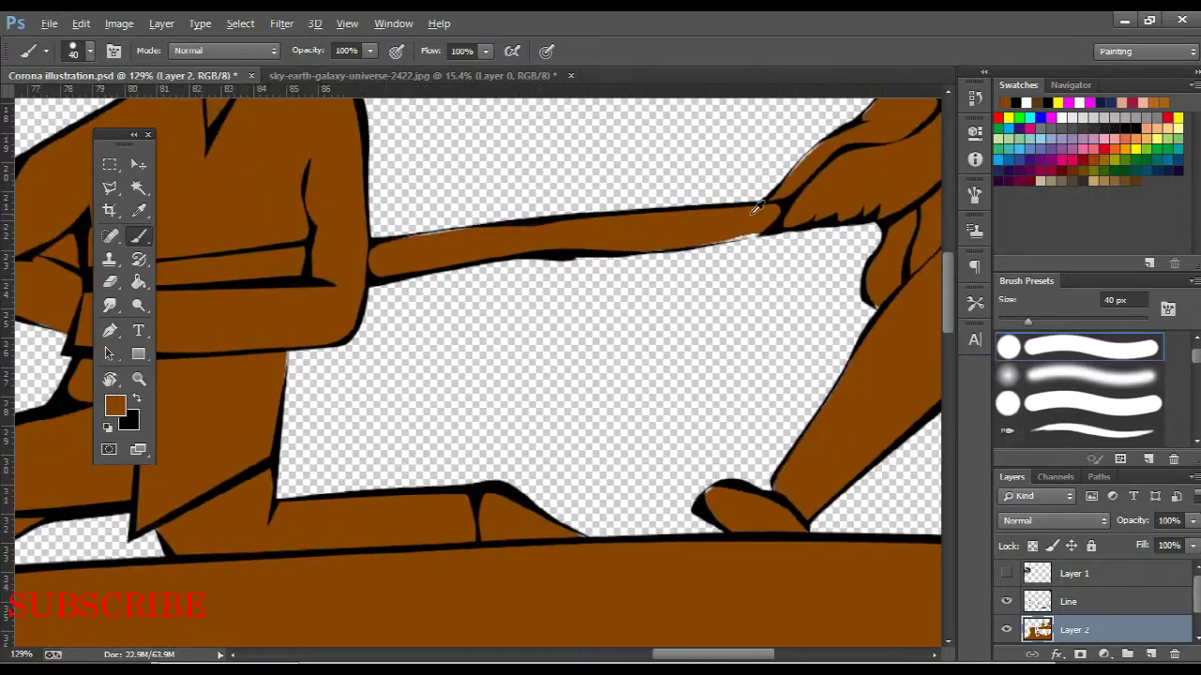
pyautogui.scroll(-5, 585, 351)
pyautogui.hotkey('ctrl', 's')
pyautogui.scroll(-1, 585, 350)
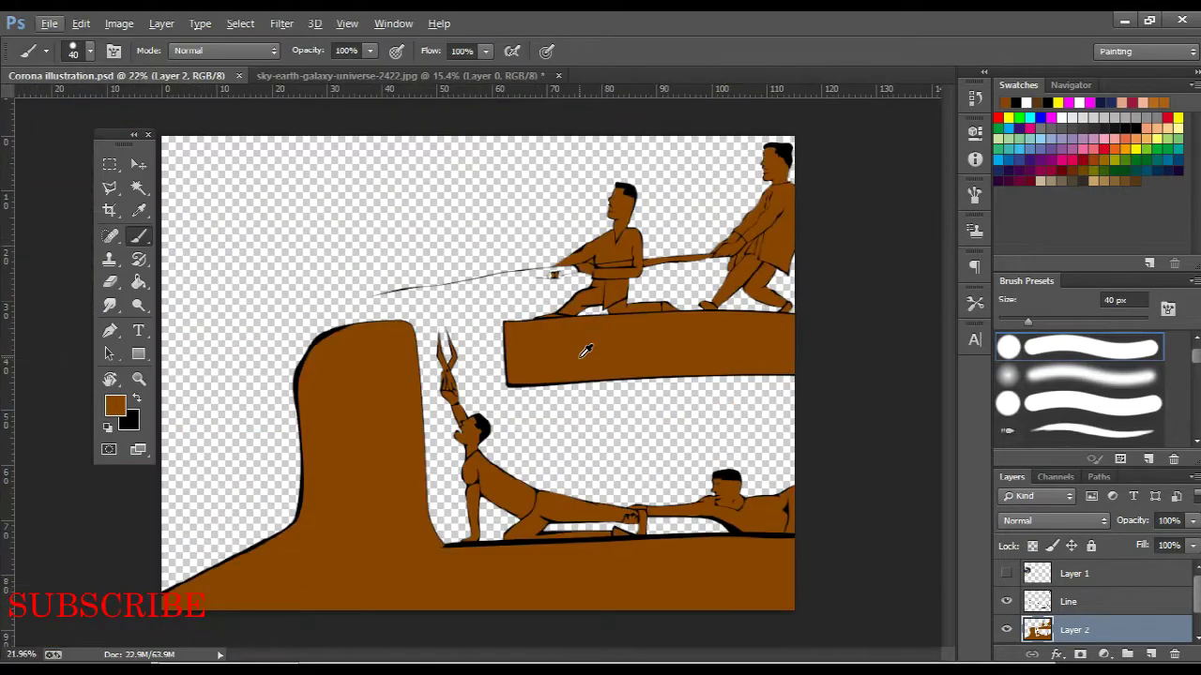
pyautogui.click(282, 23)
pyautogui.click(300, 91)
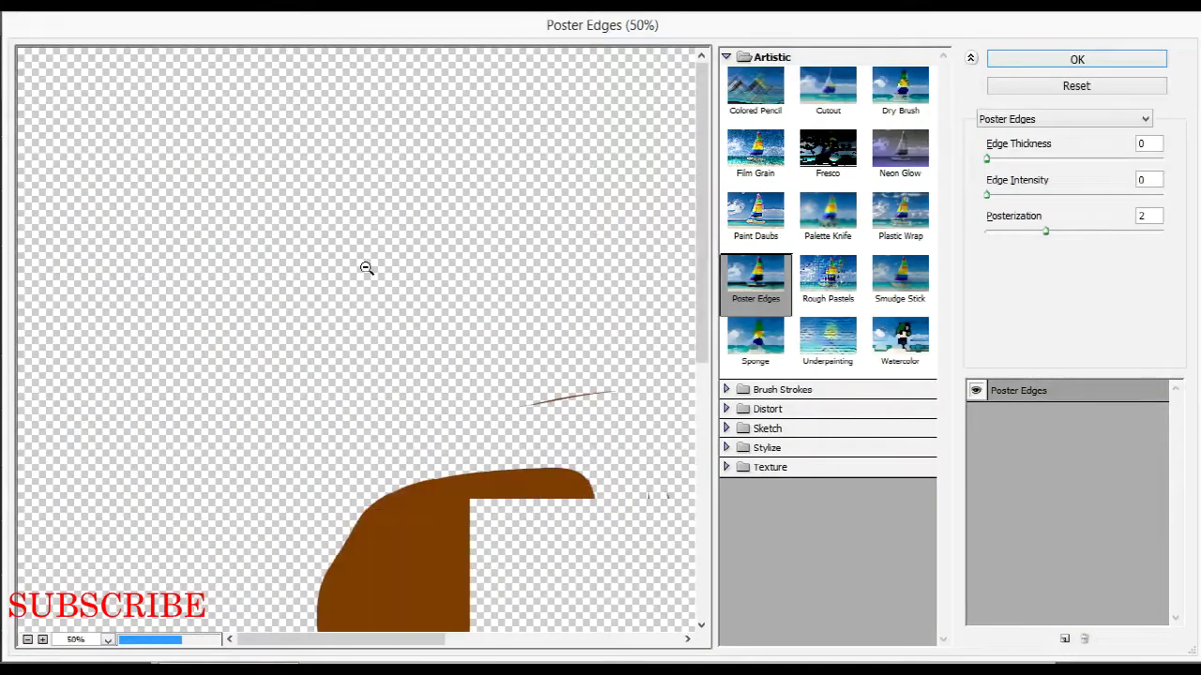
# Compare Cutout with Poster Edges, then apply Poster Edges with adjusted edge thickness, intensity and posterization
pyautogui.press('Escape')
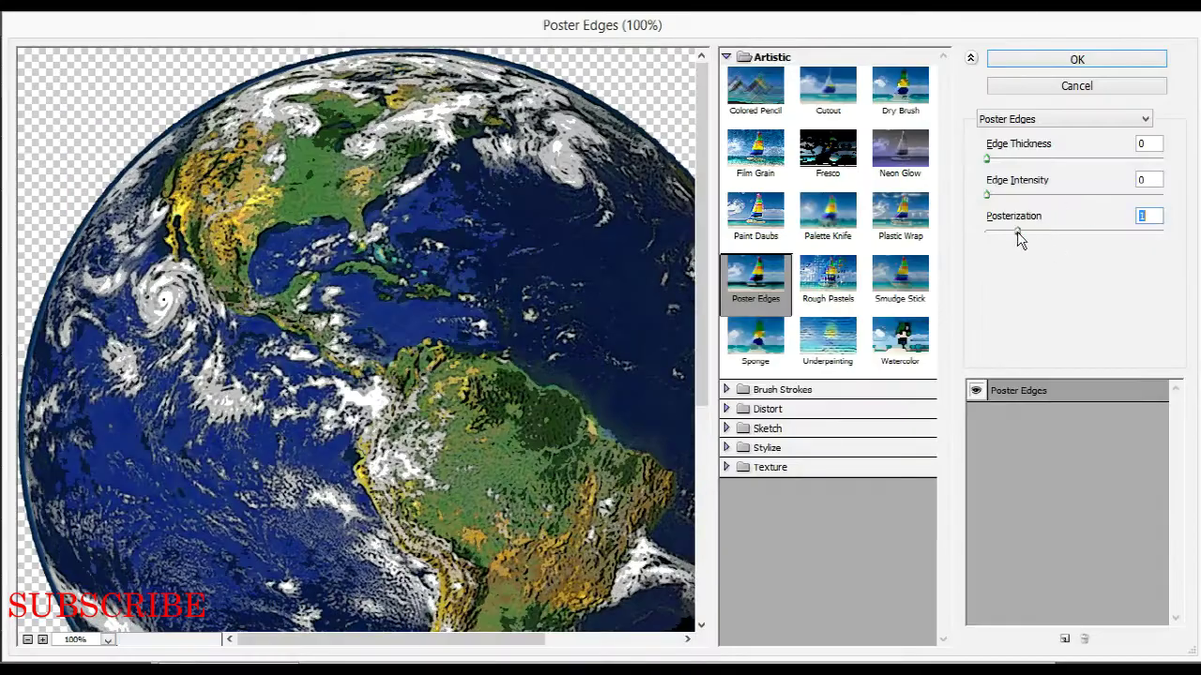
pyautogui.click(828, 89)
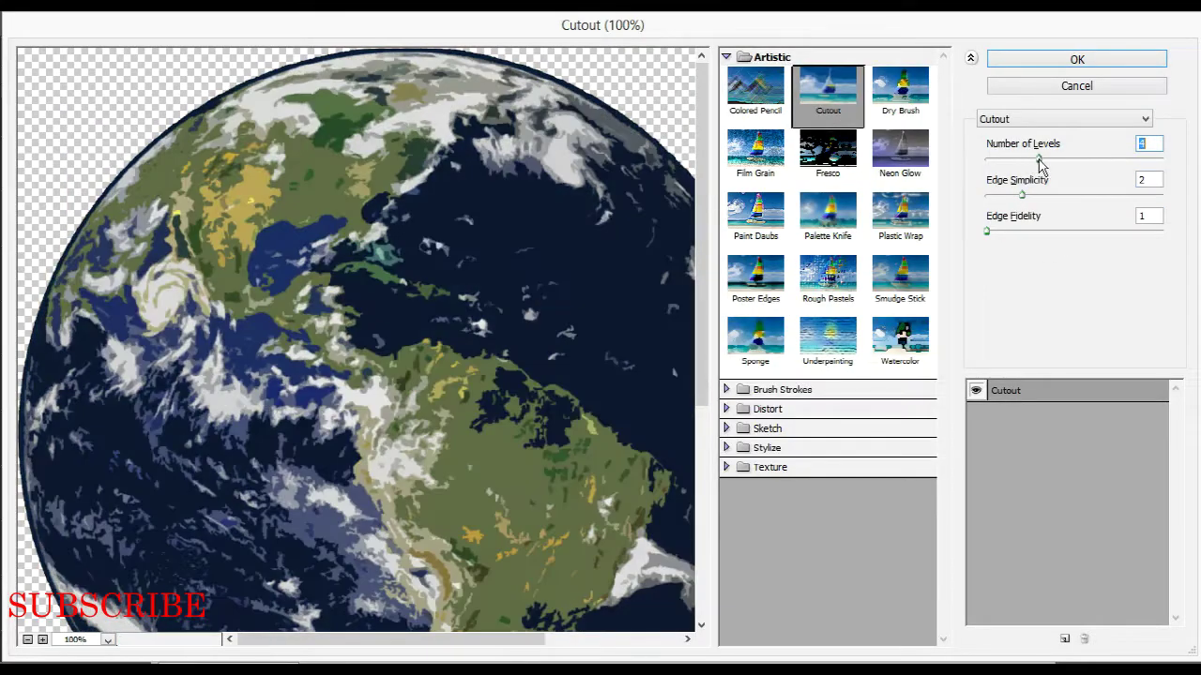
pyautogui.press('Escape')
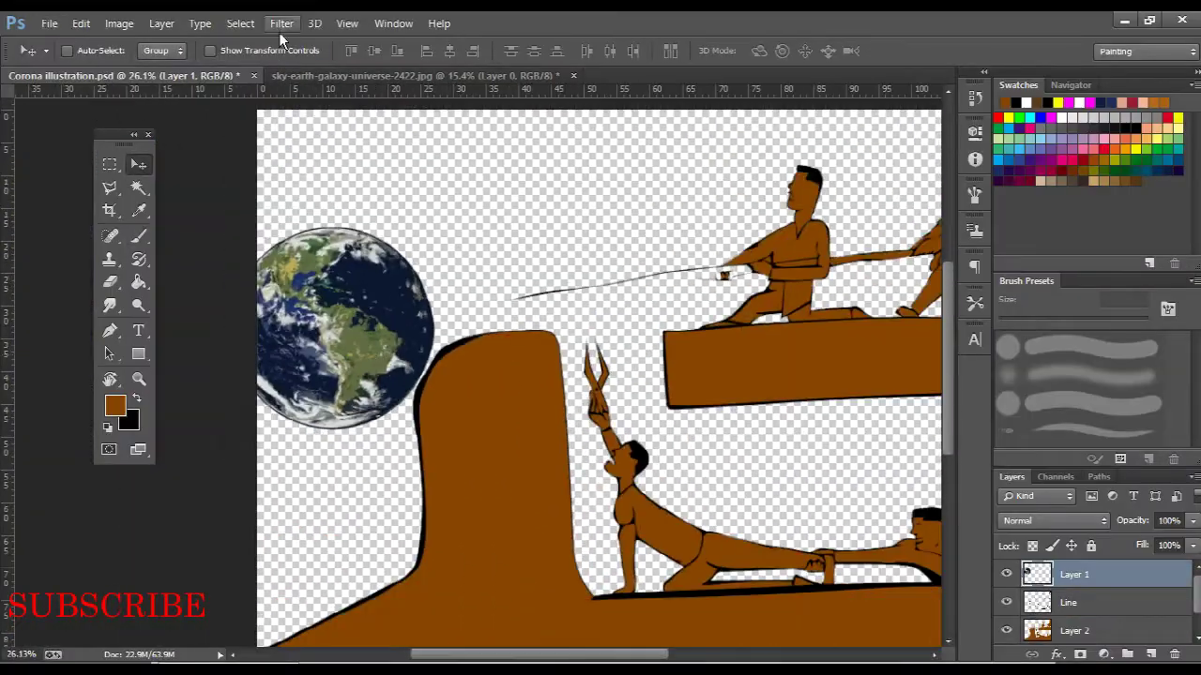
pyautogui.click(282, 23)
pyautogui.click(309, 85)
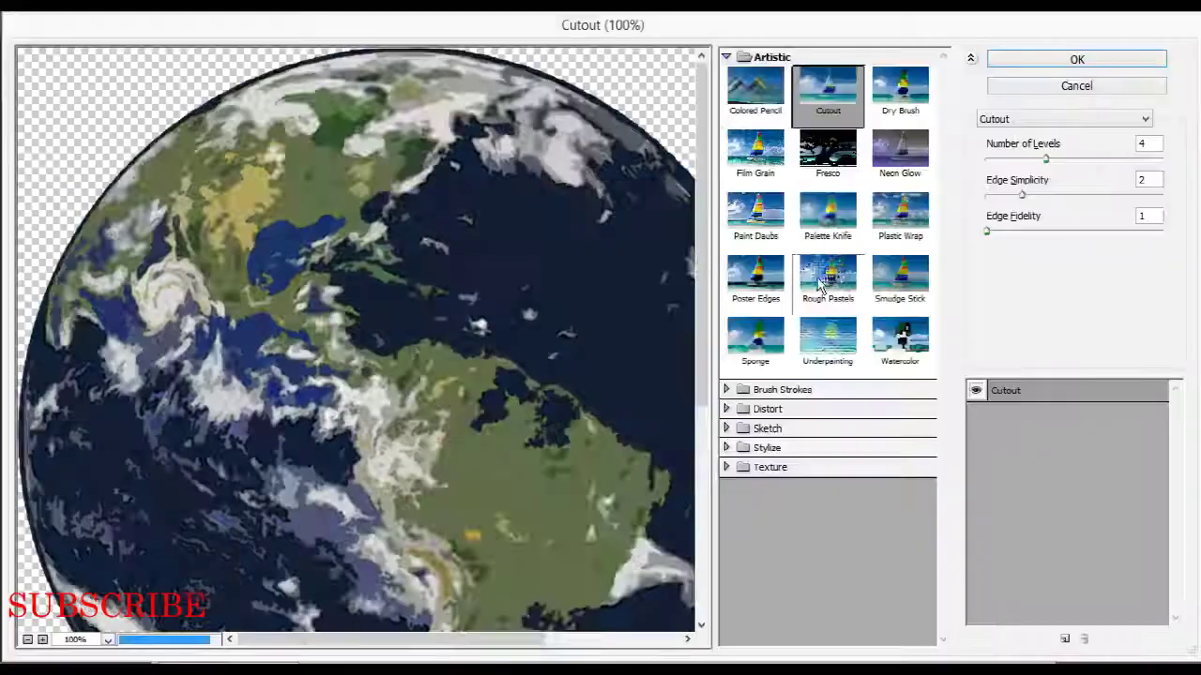
pyautogui.click(756, 276)
pyautogui.click(1047, 159)
pyautogui.press('Return')
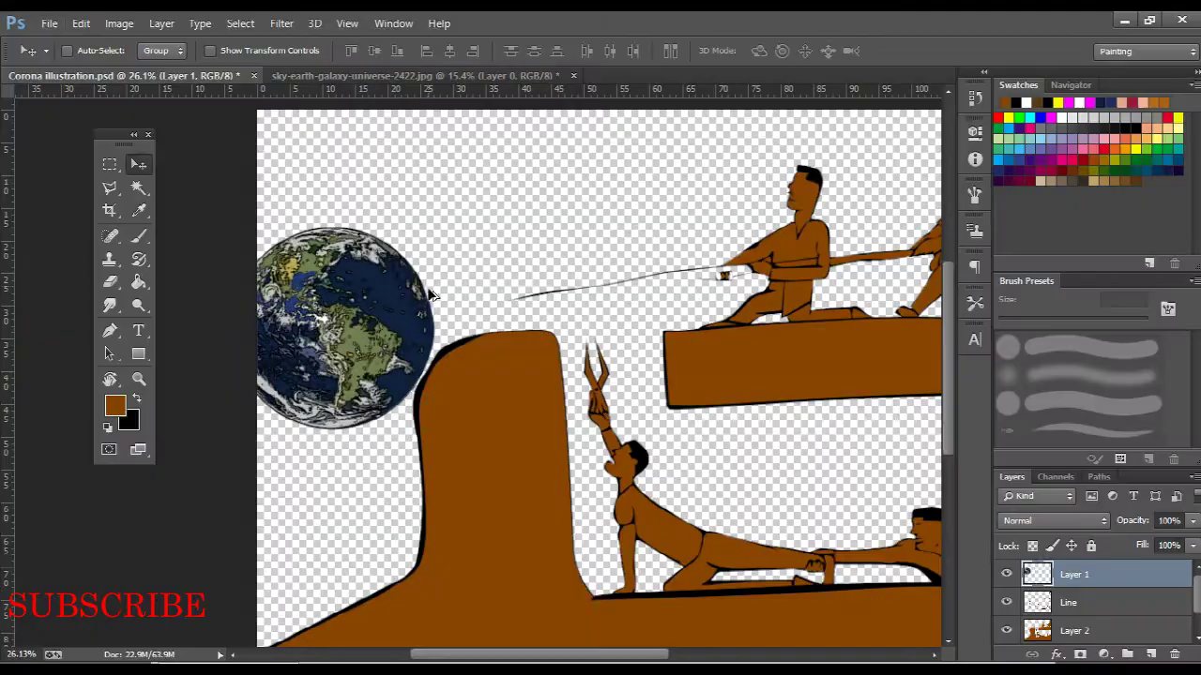
# Draw a curved rope path from the Earth toward the pulling man's hands
pyautogui.scroll(2, 920, 246)
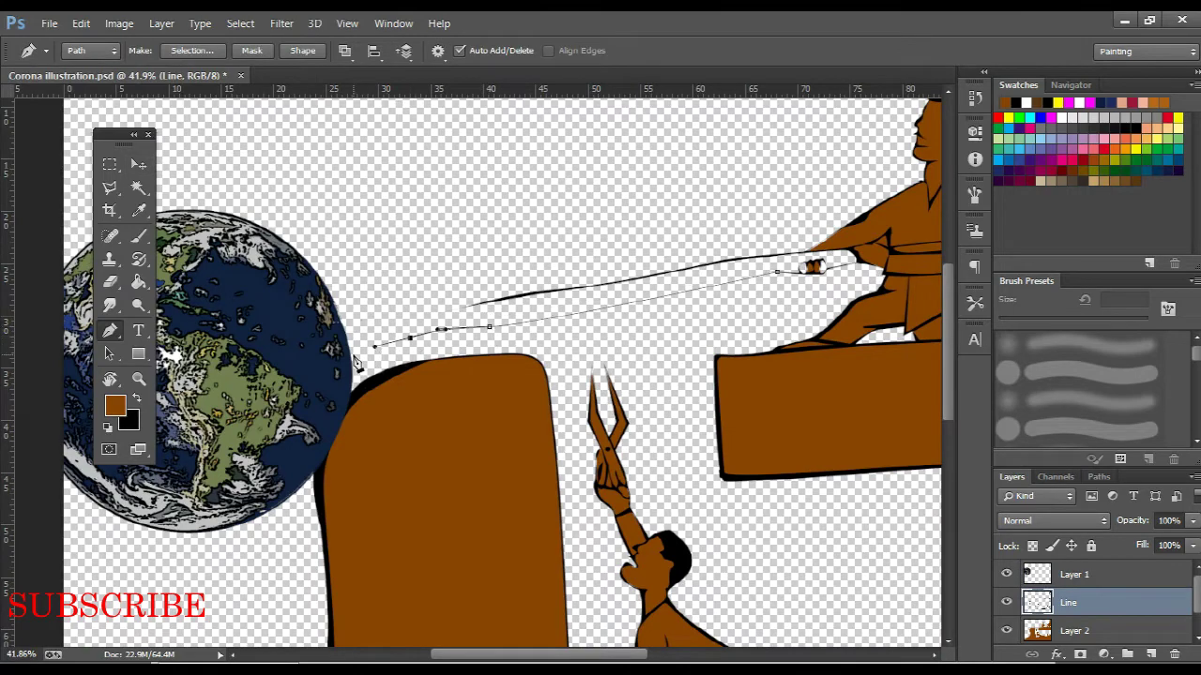
pyautogui.moveTo(319, 352); pyautogui.dragTo(616, 263)
pyautogui.scroll(-2, 563, 309)
pyautogui.moveTo(394, 375); pyautogui.dragTo(313, 378)
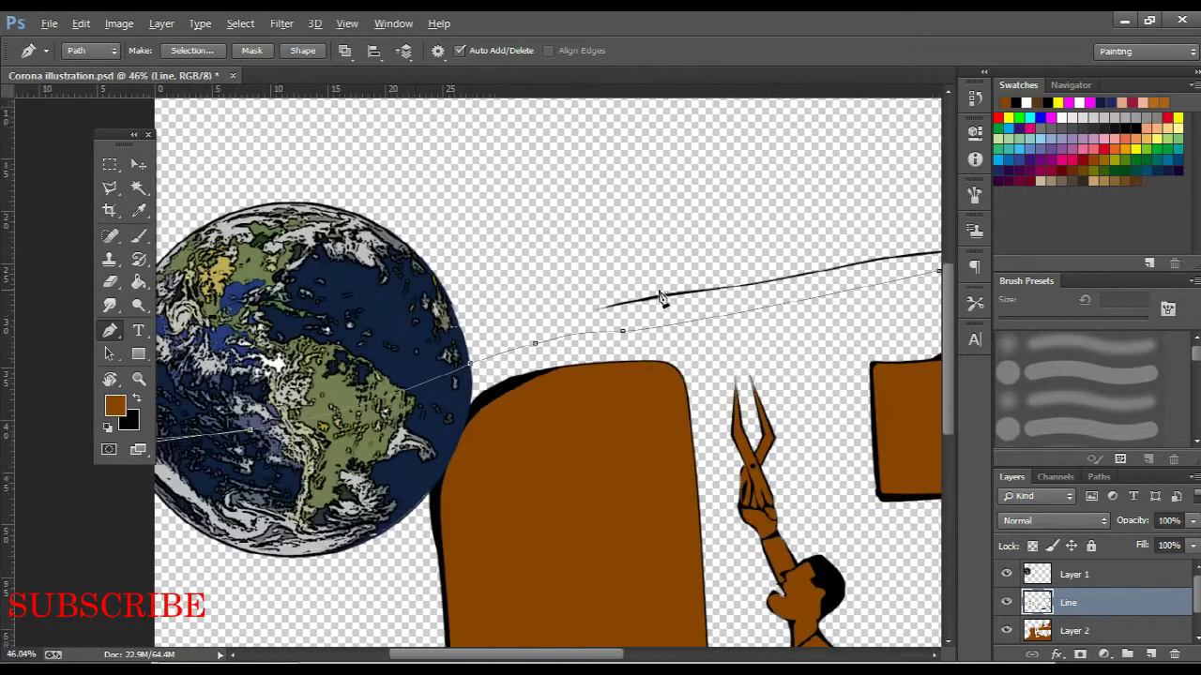
pyautogui.scroll(2, 417, 380)
# Set the brush size to use for stroking the rope path
pyautogui.rightClick(417, 380)
pyautogui.click(459, 525)
pyautogui.press('Escape')
pyautogui.press('b')
pyautogui.rightClick(586, 294)
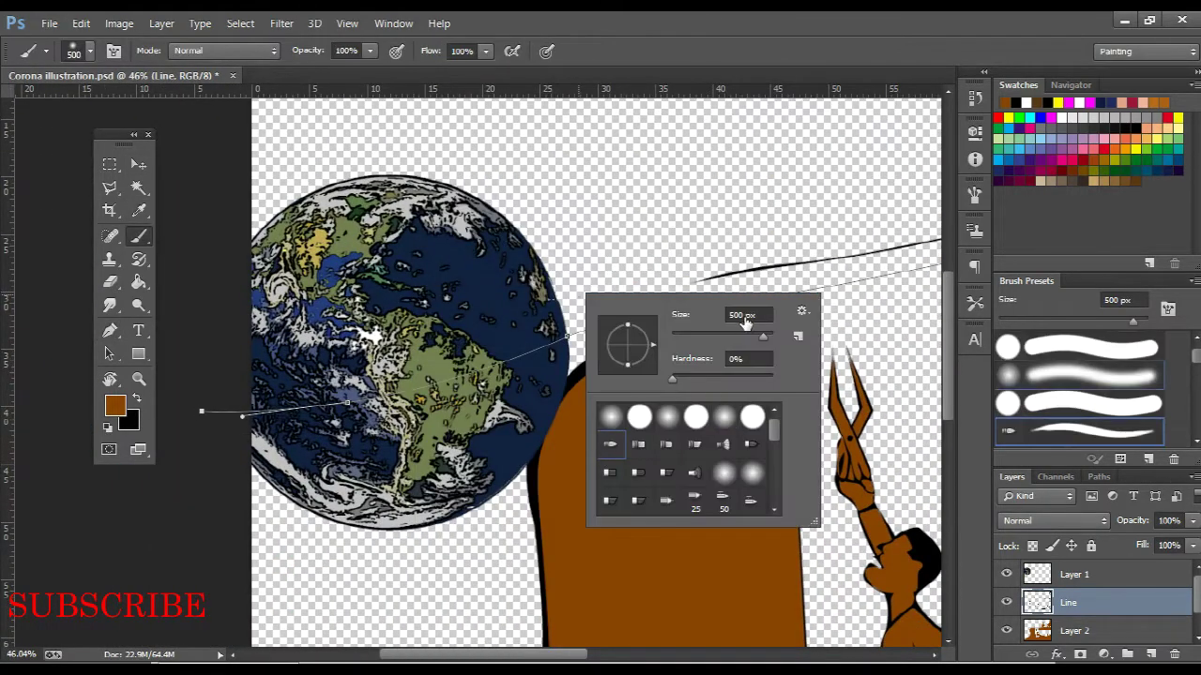
pyautogui.doubleClick(741, 315)
pyautogui.press('Return')
pyautogui.press('p')
# Stroke the rope path with the brush in black
pyautogui.rightClick(614, 319)
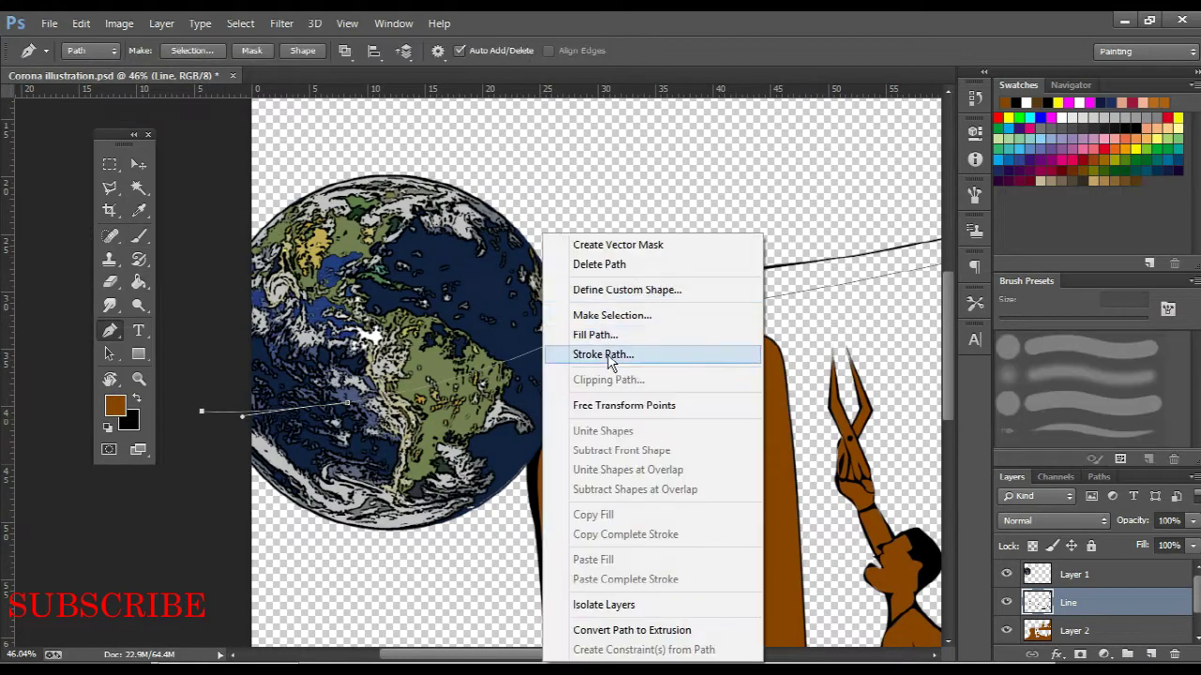
pyautogui.click(612, 334)
pyautogui.click(993, 222)
pyautogui.press('x')
pyautogui.rightClick(718, 342)
pyautogui.click(741, 375)
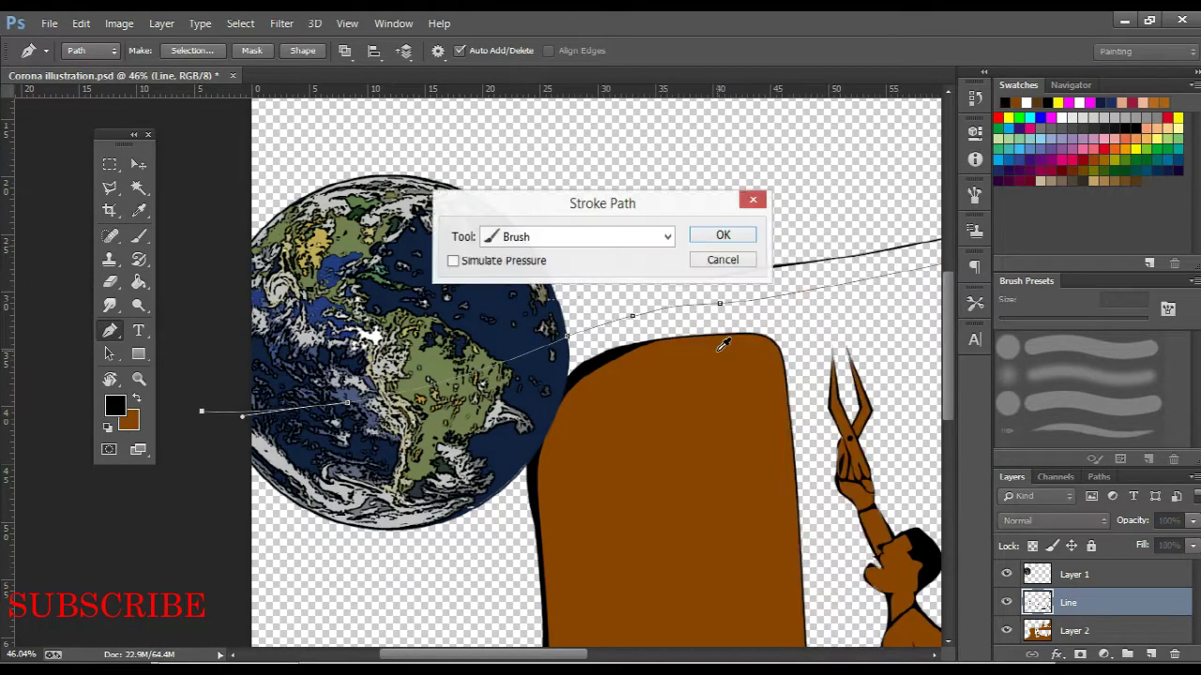
pyautogui.press('Return')
# Move the Line layer above Layer 1
pyautogui.scroll(-1, 711, 356)
pyautogui.hotkey('ctrl', ']')
pyautogui.scroll(-2, 685, 357)
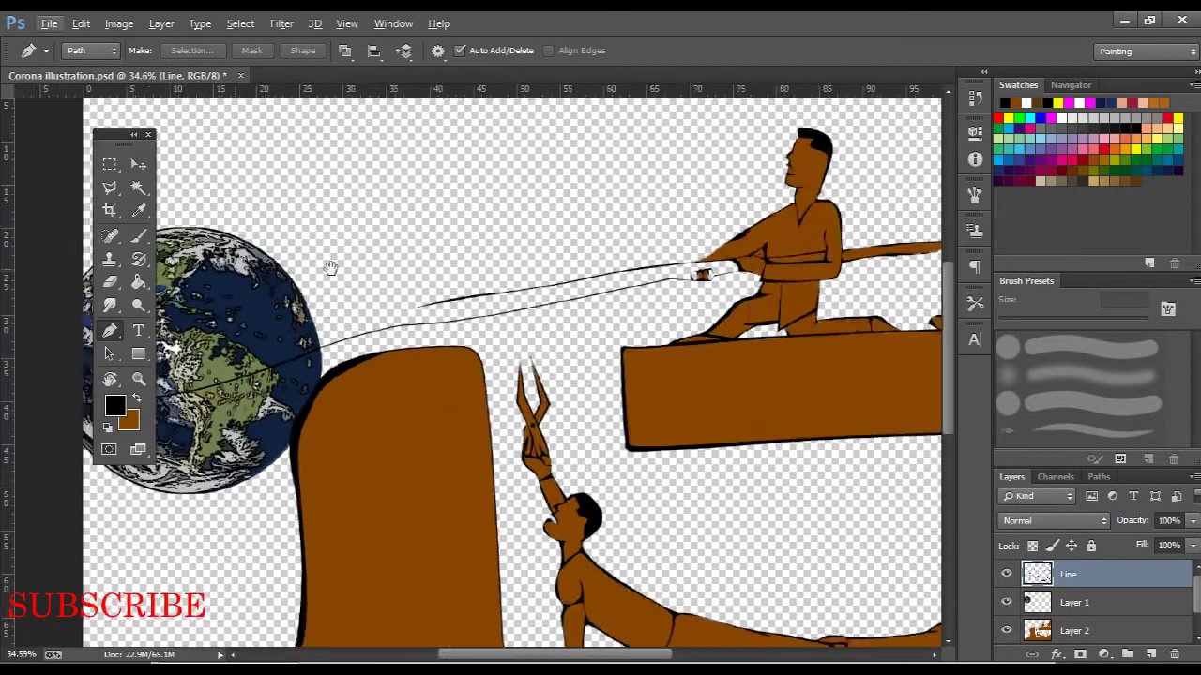
pyautogui.scroll(1, 542, 319)
# Hide the finished rope path and deselect its anchors
pyautogui.rightClick(499, 338)
pyautogui.click(535, 262)
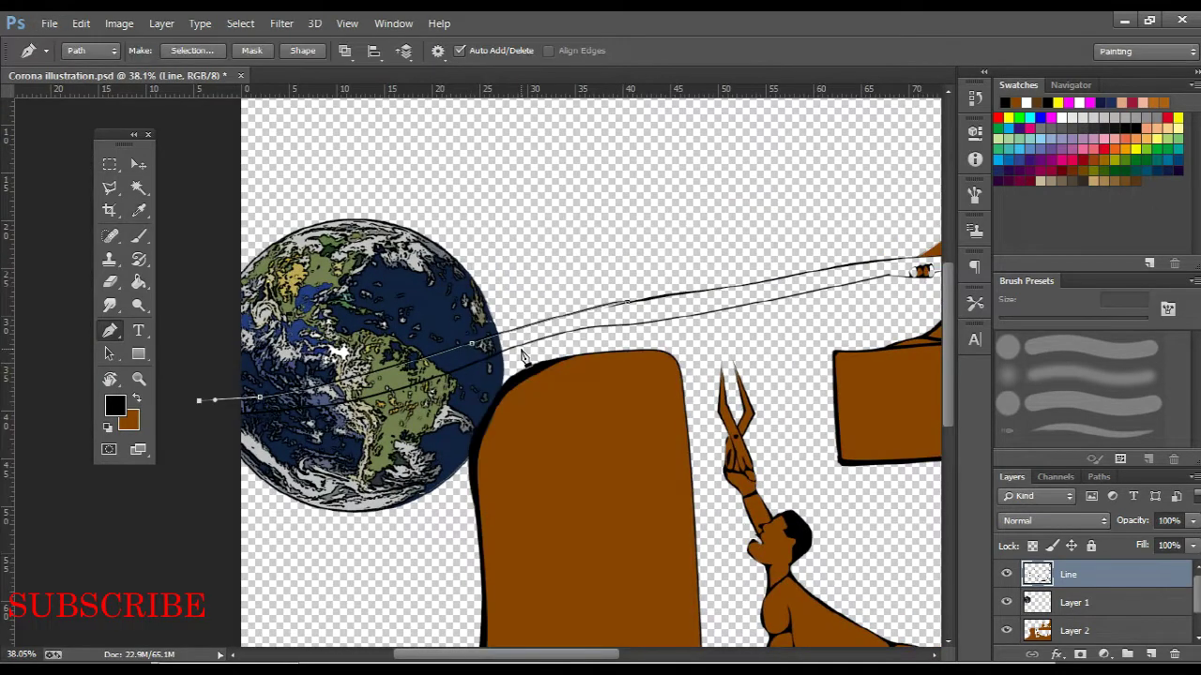
pyautogui.scroll(-2, 503, 303)
pyautogui.scroll(1, 504, 302)
pyautogui.scroll(1, 503, 302)
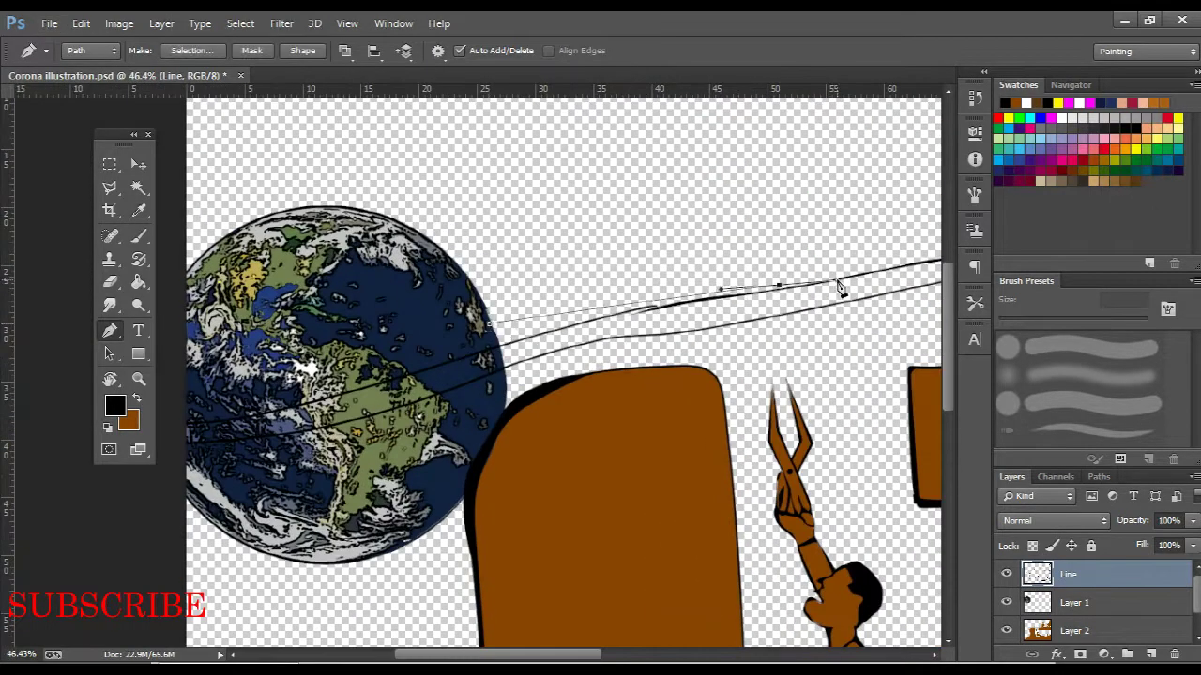
pyautogui.scroll(-2, 657, 310)
pyautogui.rightClick(519, 211)
pyautogui.click(563, 235)
pyautogui.scroll(1, 595, 365)
pyautogui.scroll(-1, 507, 347)
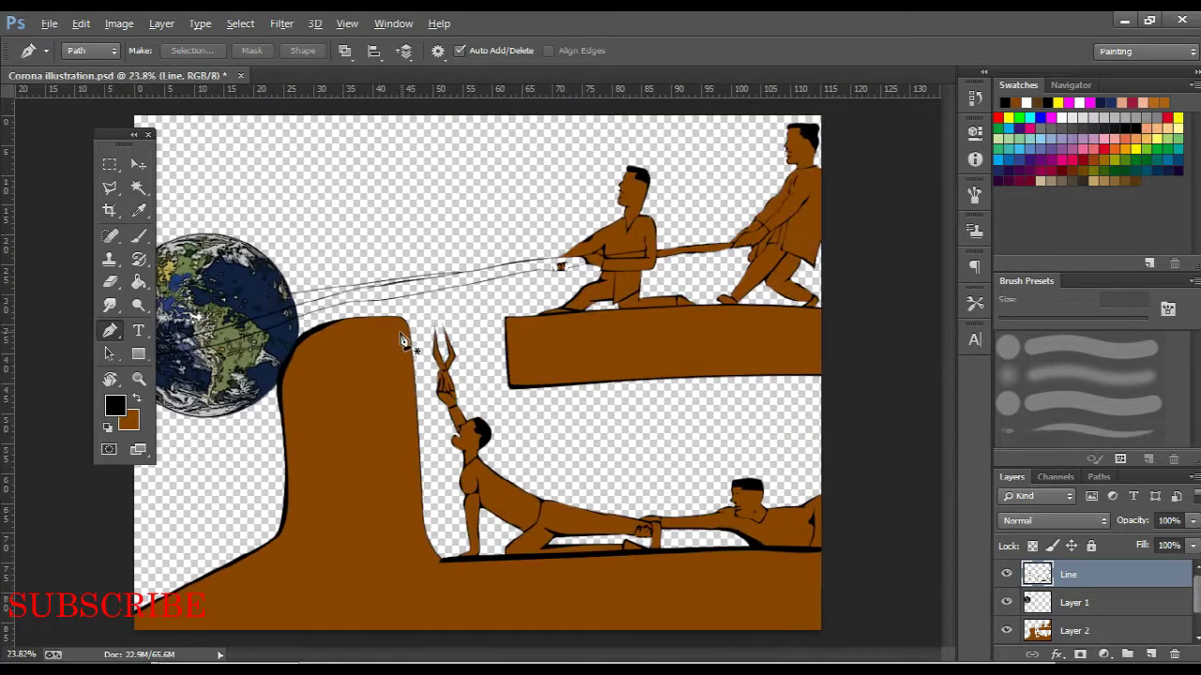
pyautogui.scroll(1, 303, 266)
pyautogui.scroll(-2, 303, 265)
pyautogui.click(49, 23)
pyautogui.moveTo(82, 144)
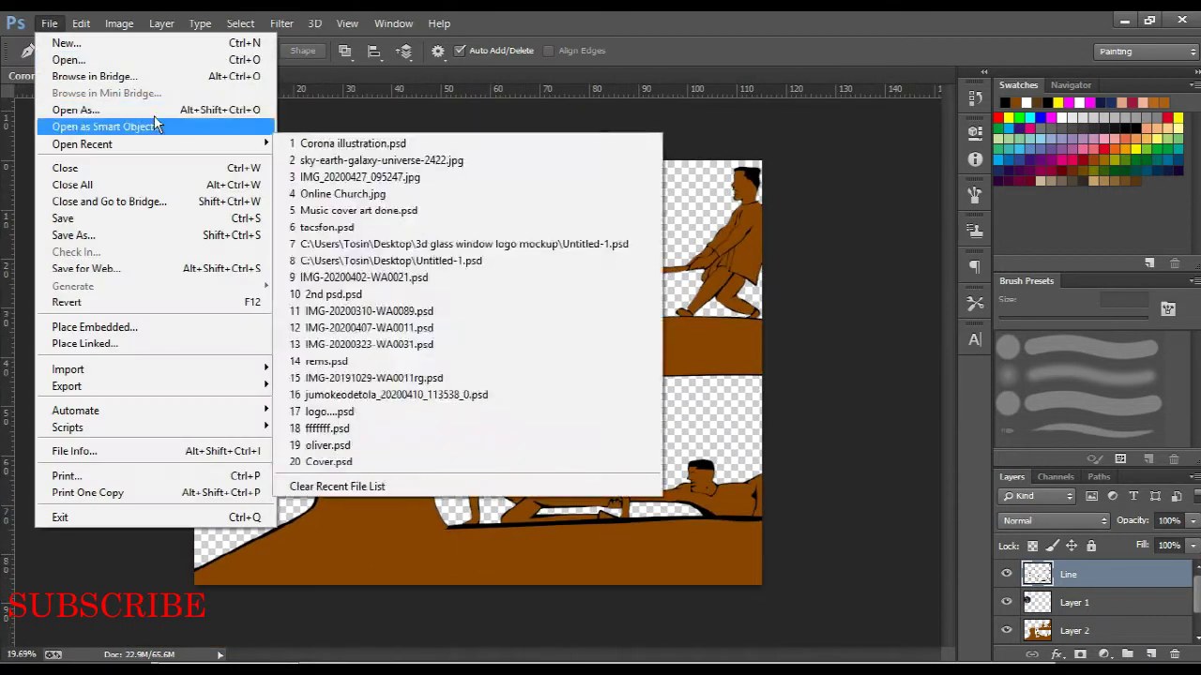
# Open the blue virus image from the Desktop Files folder
pyautogui.click(657, 56)
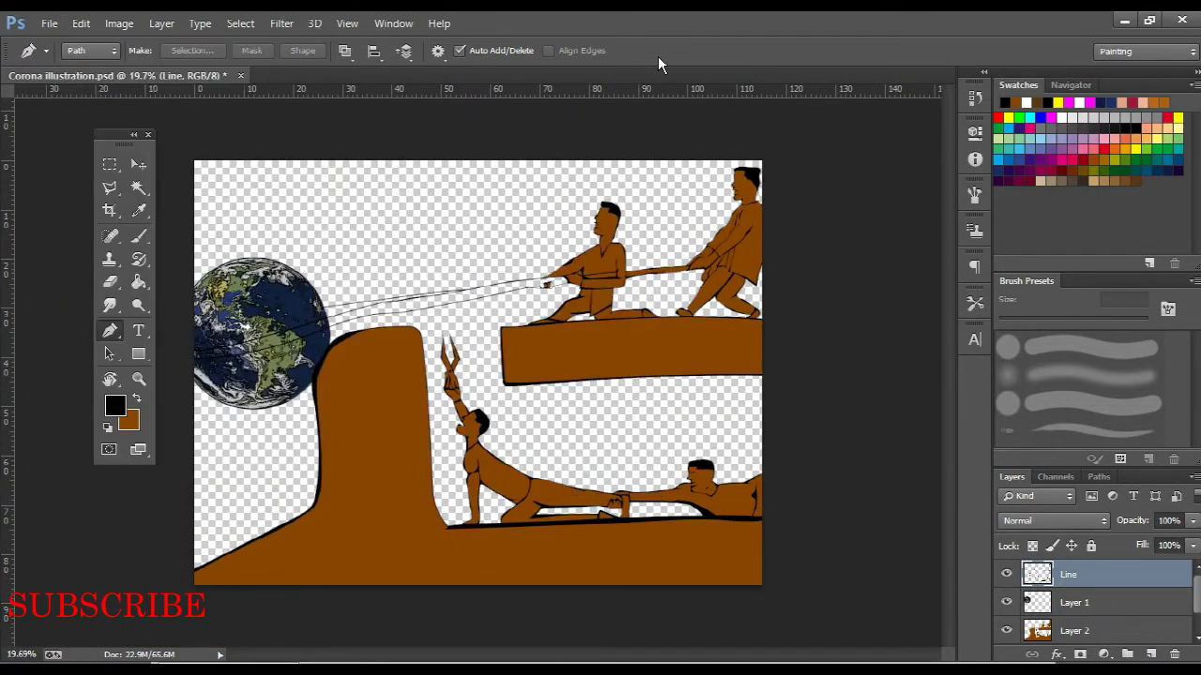
pyautogui.hotkey('ctrl', 'o')
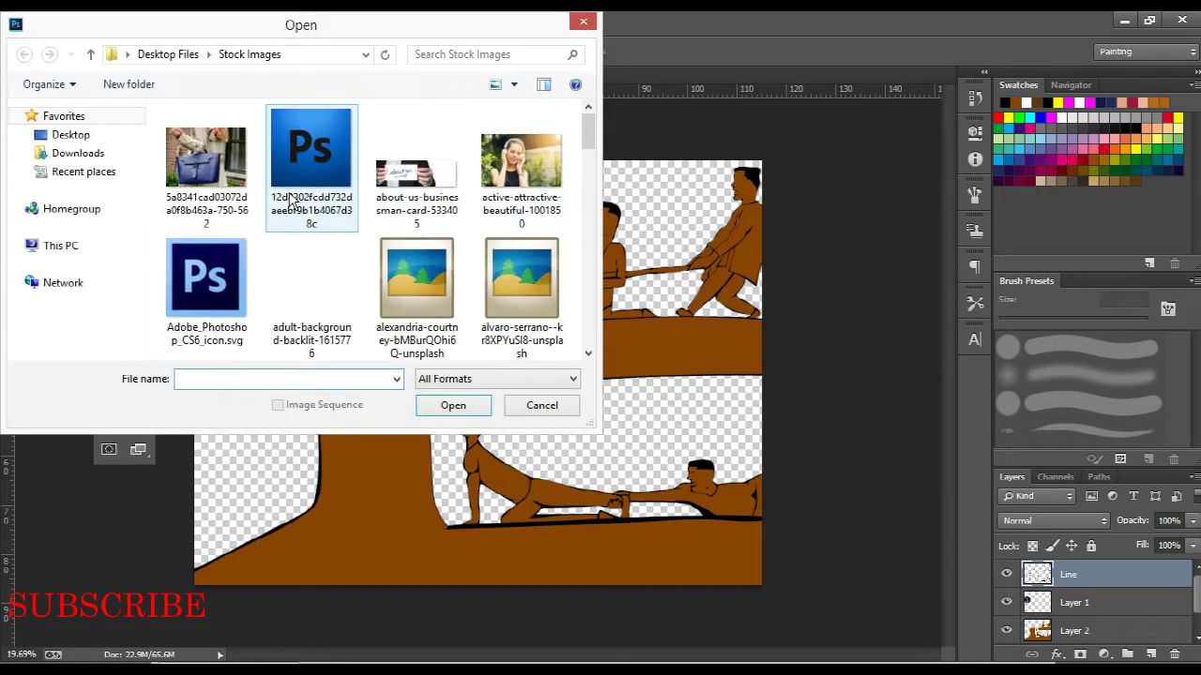
pyautogui.click(168, 54)
pyautogui.scroll(-5, 366, 230)
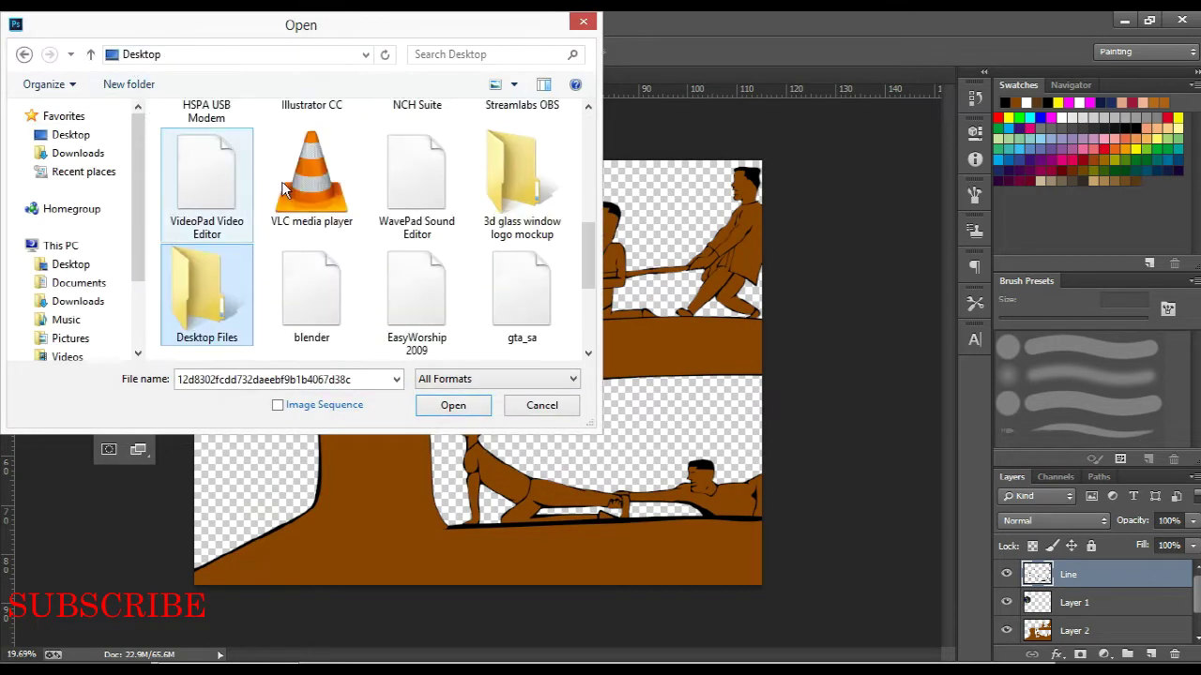
pyautogui.doubleClick(510, 196)
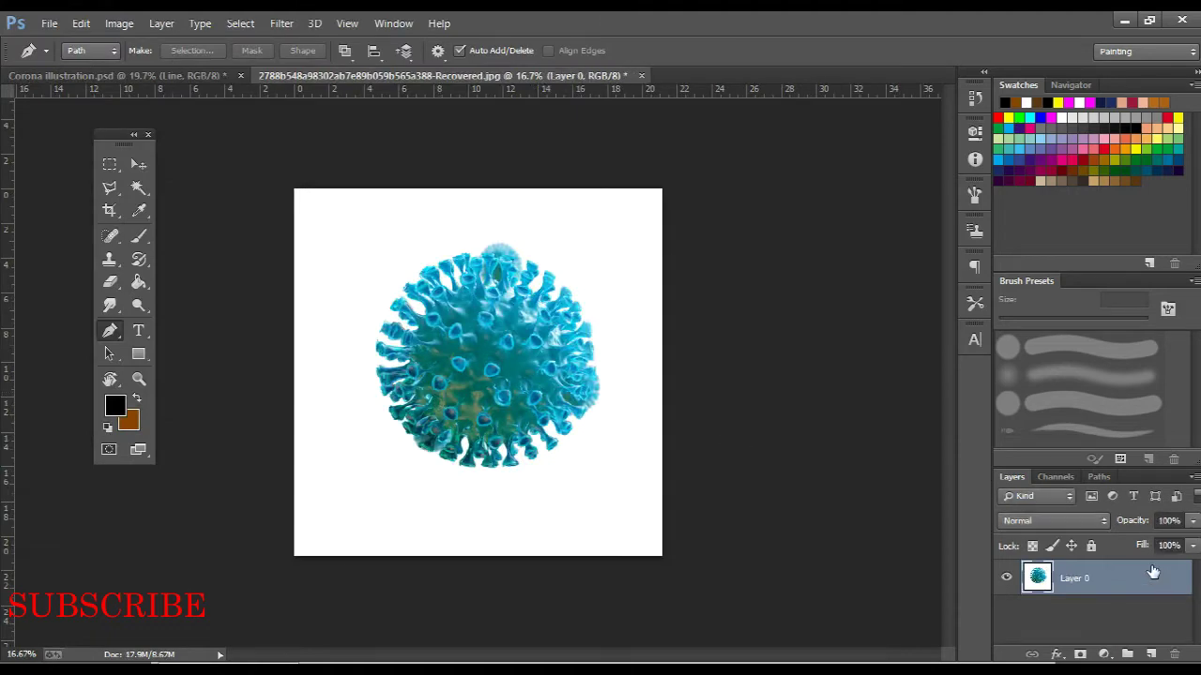
# Delete the virus image's white background, deselect, and set its layer to Multiply
pyautogui.press('Delete')
pyautogui.hotkey('ctrl', 'd')
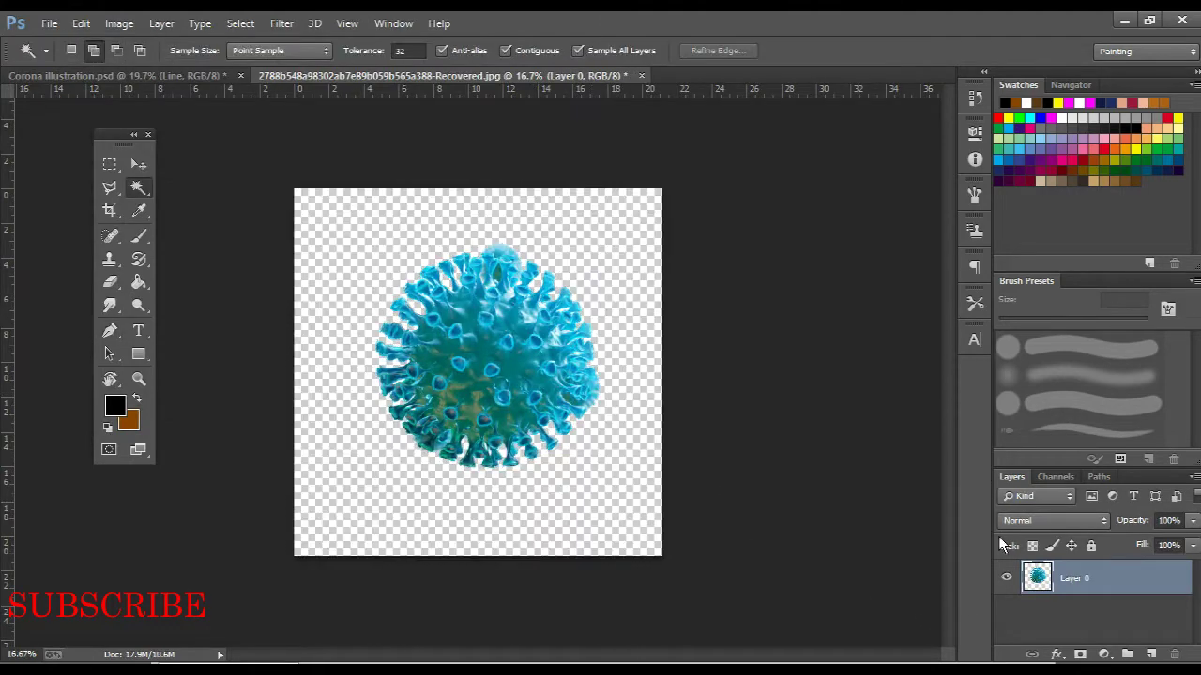
pyautogui.click(1050, 520)
pyautogui.click(1042, 103)
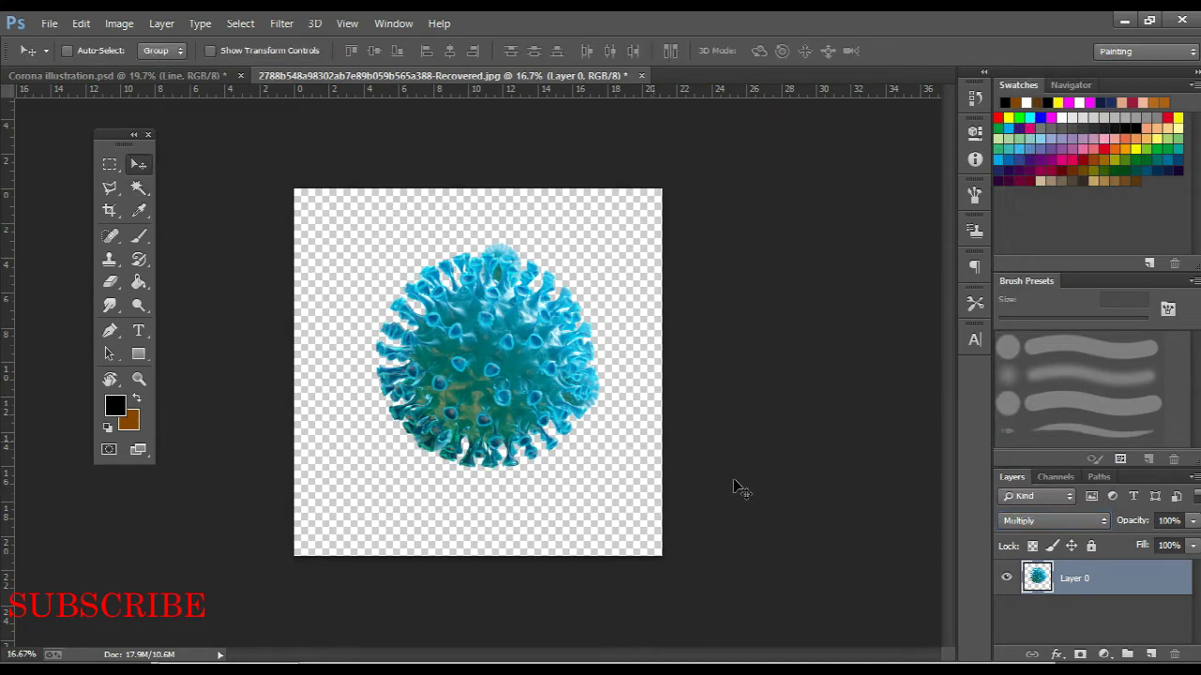
# Bring the virus into the Corona illustration and place it small at the bottom-left slope
pyautogui.moveTo(738, 487)
pyautogui.mouseDown()
pyautogui.moveTo(377, 556)
pyautogui.moveTo(286, 518)
pyautogui.mouseUp()
pyautogui.hotkey('ctrl', 't')
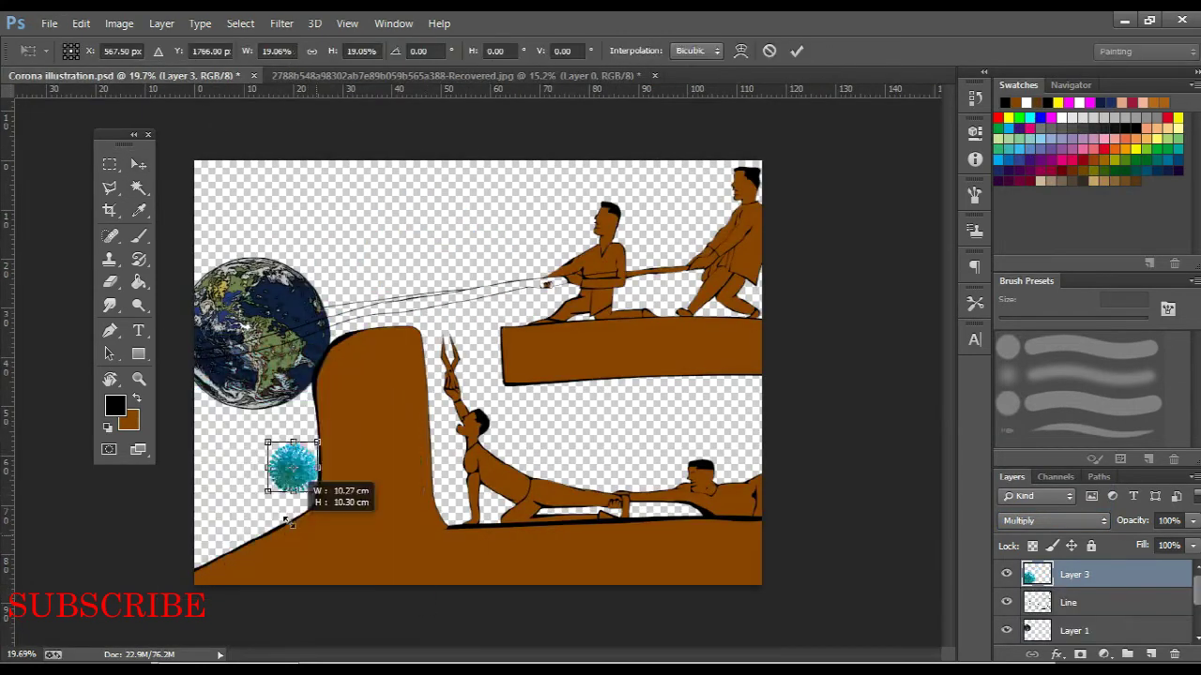
pyautogui.press('Return')
pyautogui.moveTo(301, 473); pyautogui.dragTo(235, 517)
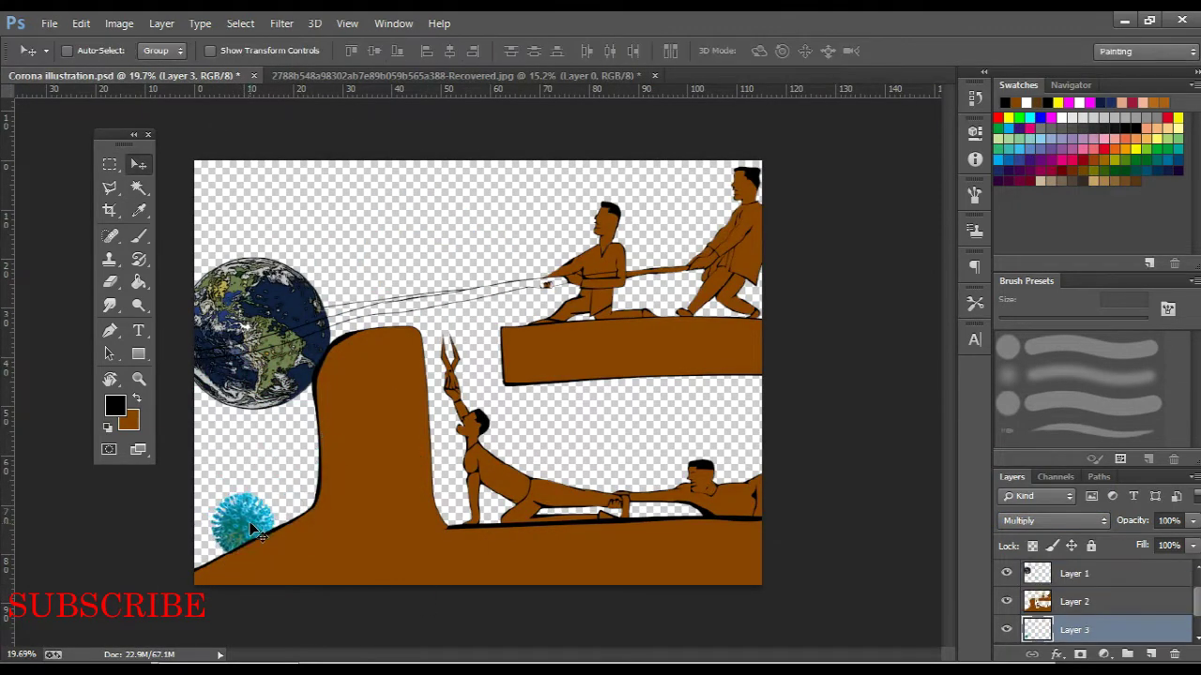
# Add a Levels adjustment that darkens the virus midtones
pyautogui.click(1103, 654)
pyautogui.click(1041, 346)
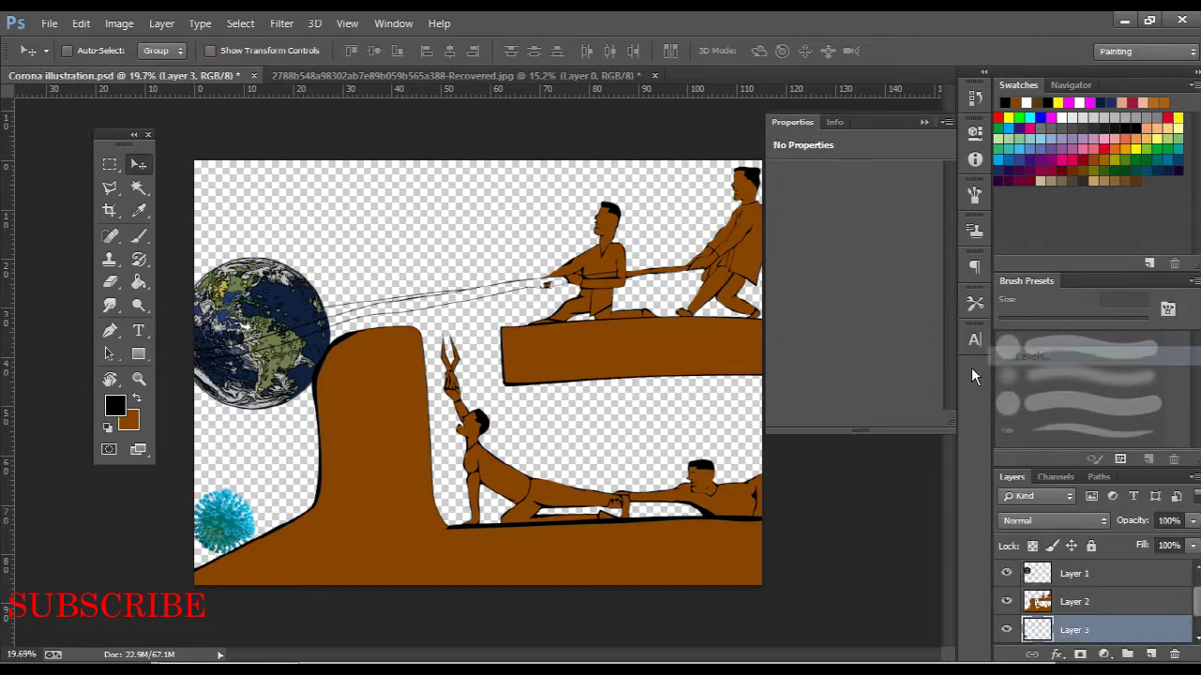
pyautogui.moveTo(865, 305); pyautogui.dragTo(920, 309)
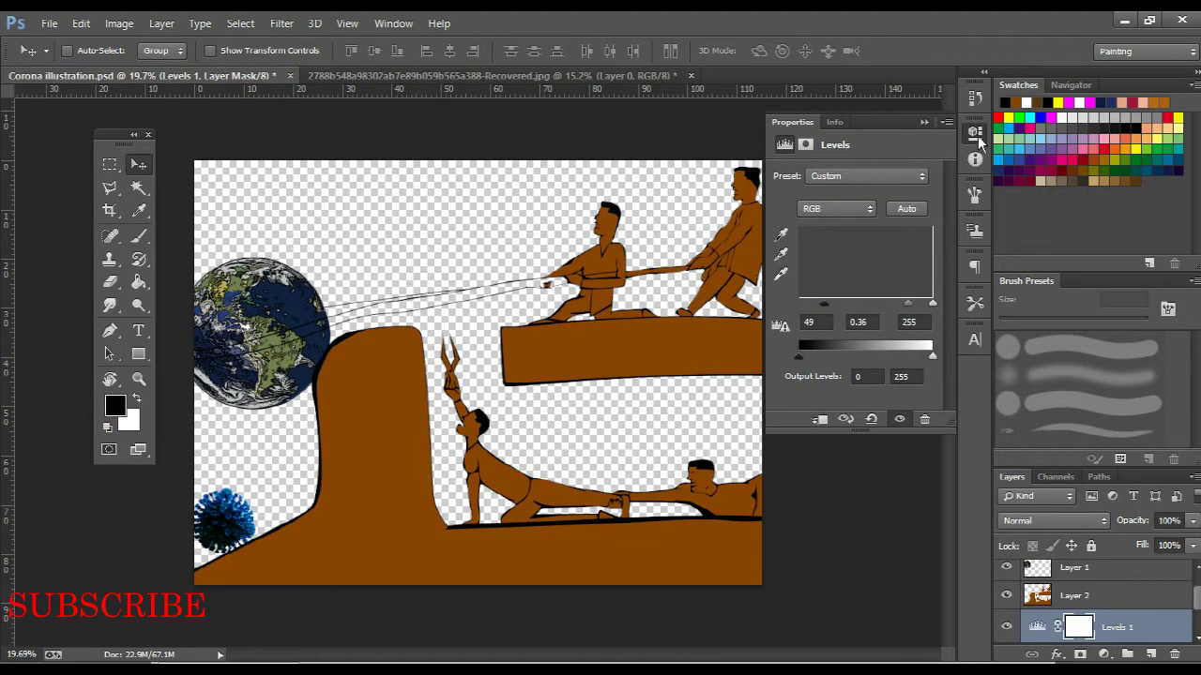
pyautogui.click(975, 133)
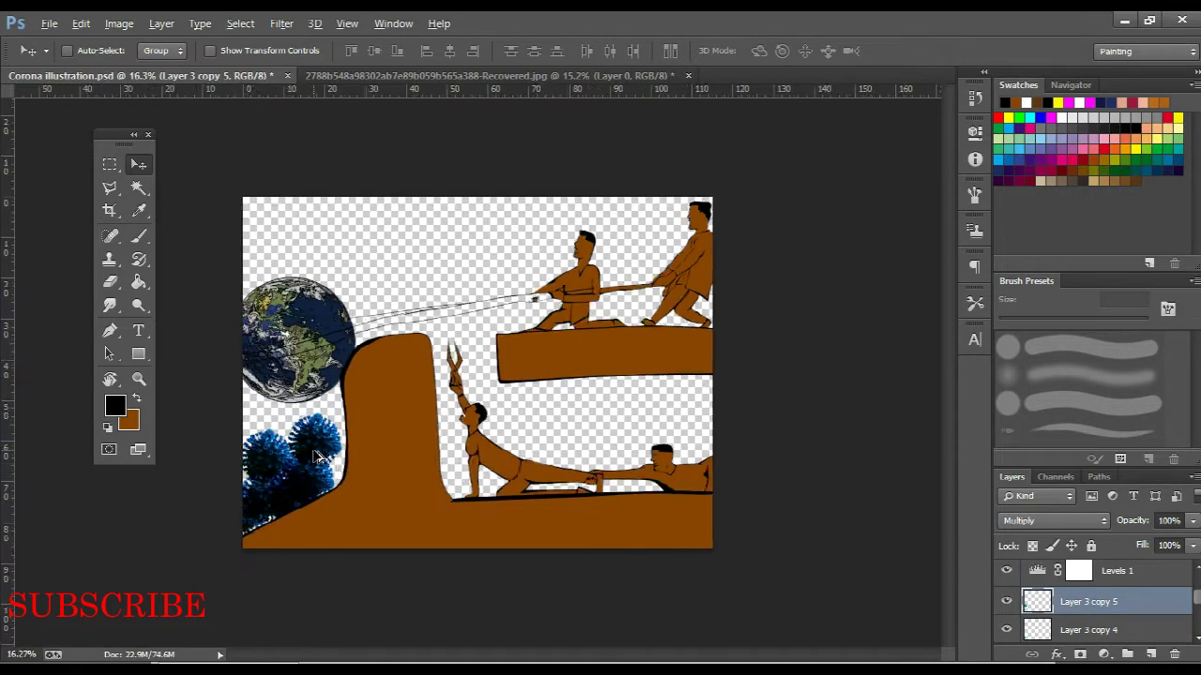
# Add a Hue/Saturation adjustment shifting the virus copy's hue to +37, turning it red
pyautogui.keyDown('ctrl'); pyautogui.click(291, 469); pyautogui.keyUp('ctrl')
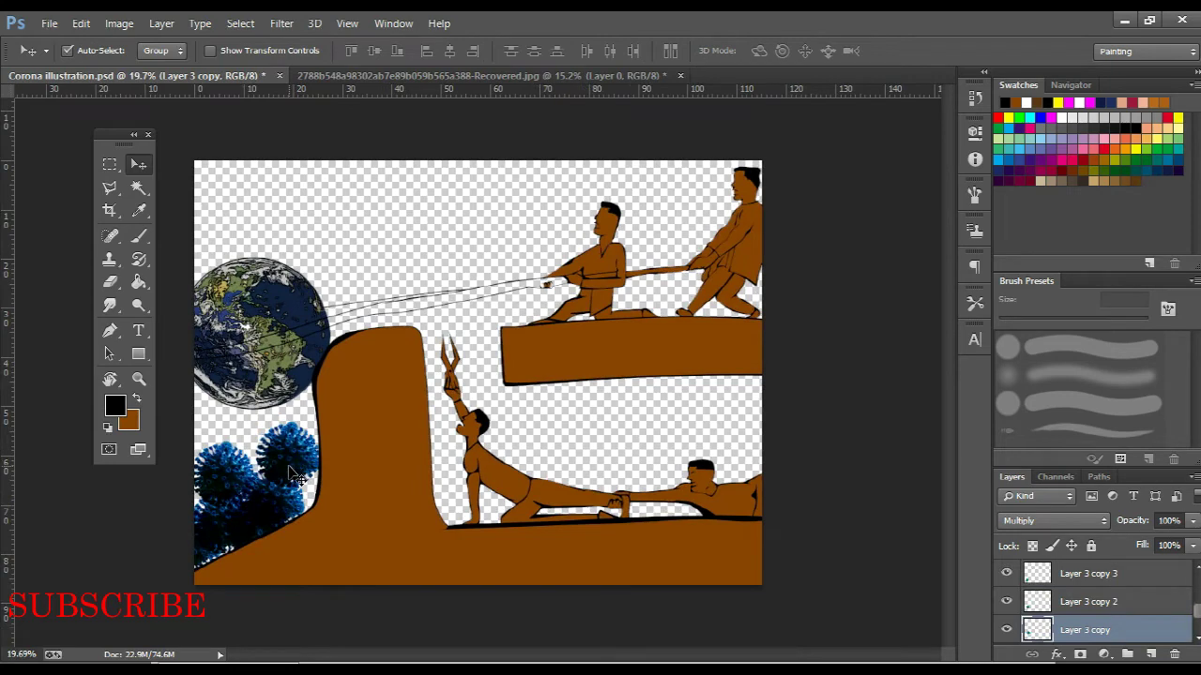
pyautogui.scroll(-1, 296, 477)
pyautogui.scroll(-1, 287, 456)
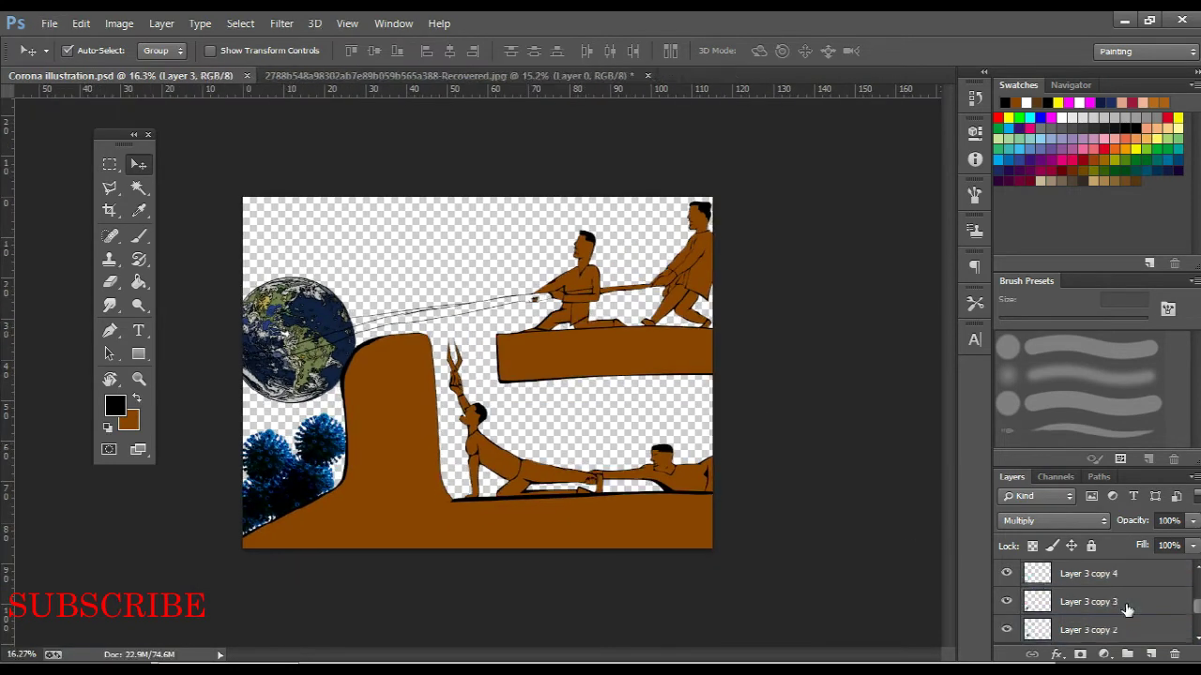
pyautogui.rightClick(1137, 630)
pyautogui.click(1103, 654)
pyautogui.click(1088, 437)
pyautogui.moveTo(854, 240); pyautogui.dragTo(884, 249)
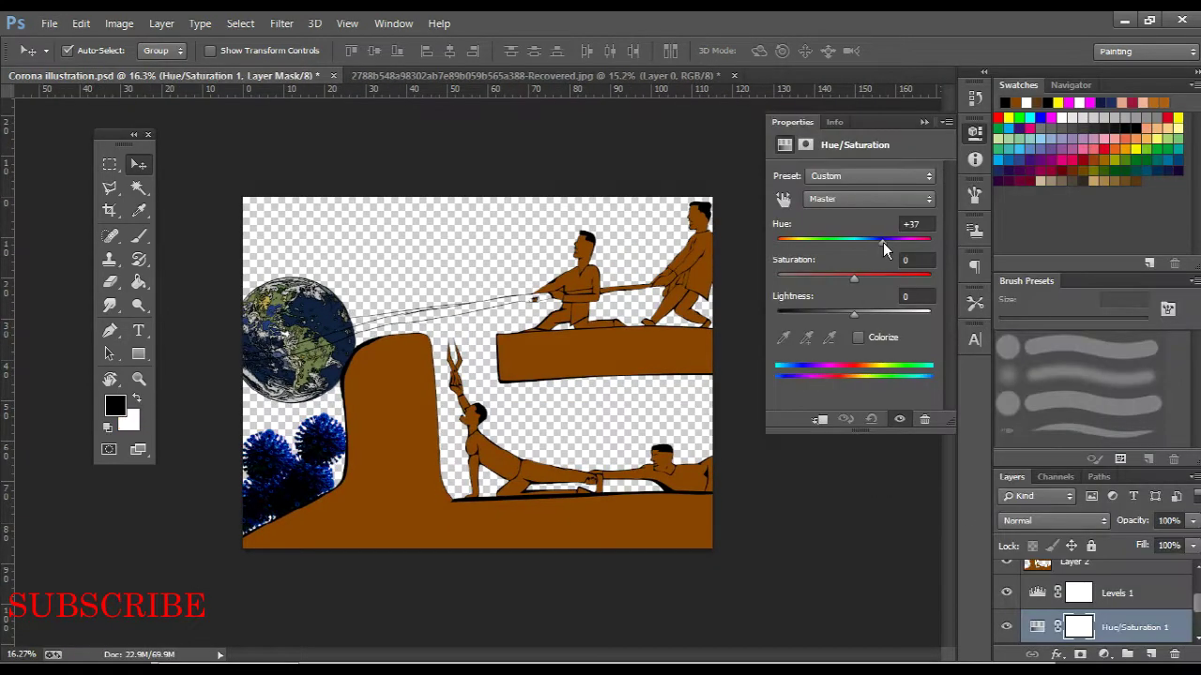
pyautogui.click(975, 131)
# Select the Line layer holding the rope lines
pyautogui.scroll(3, 232, 555)
pyautogui.scroll(-2, 233, 556)
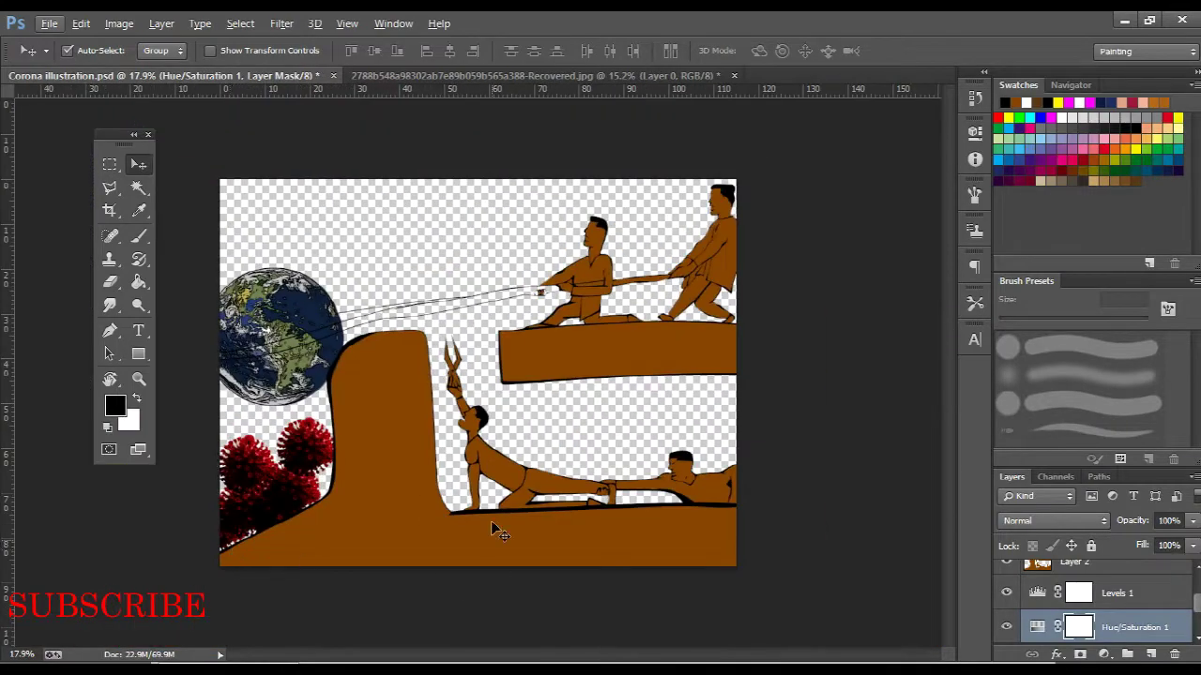
pyautogui.scroll(2, 495, 530)
pyautogui.scroll(2, 1094, 610)
pyautogui.click(1094, 622)
# Hide the Earth layer and Magic Wand-select the gap between the rope lines
pyautogui.click(1137, 574)
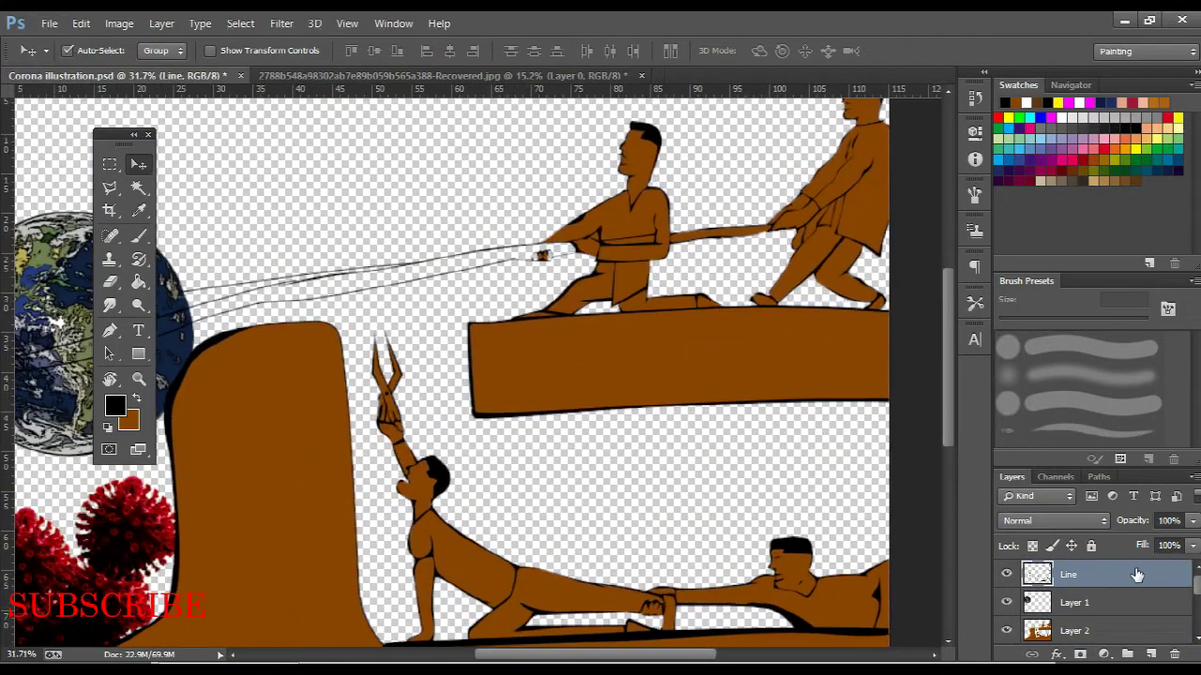
pyautogui.click(1006, 602)
pyautogui.press('w')
pyautogui.click(402, 277)
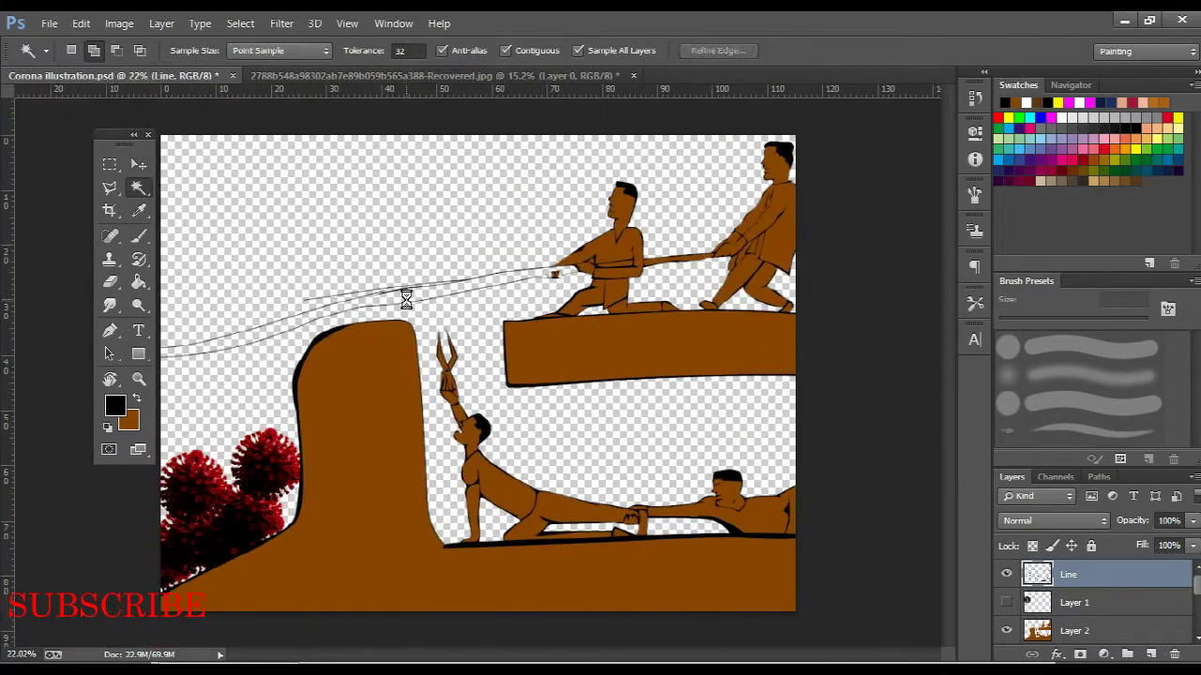
pyautogui.scroll(5, 638, 248)
pyautogui.scroll(-3, 638, 249)
pyautogui.scroll(-3, 550, 188)
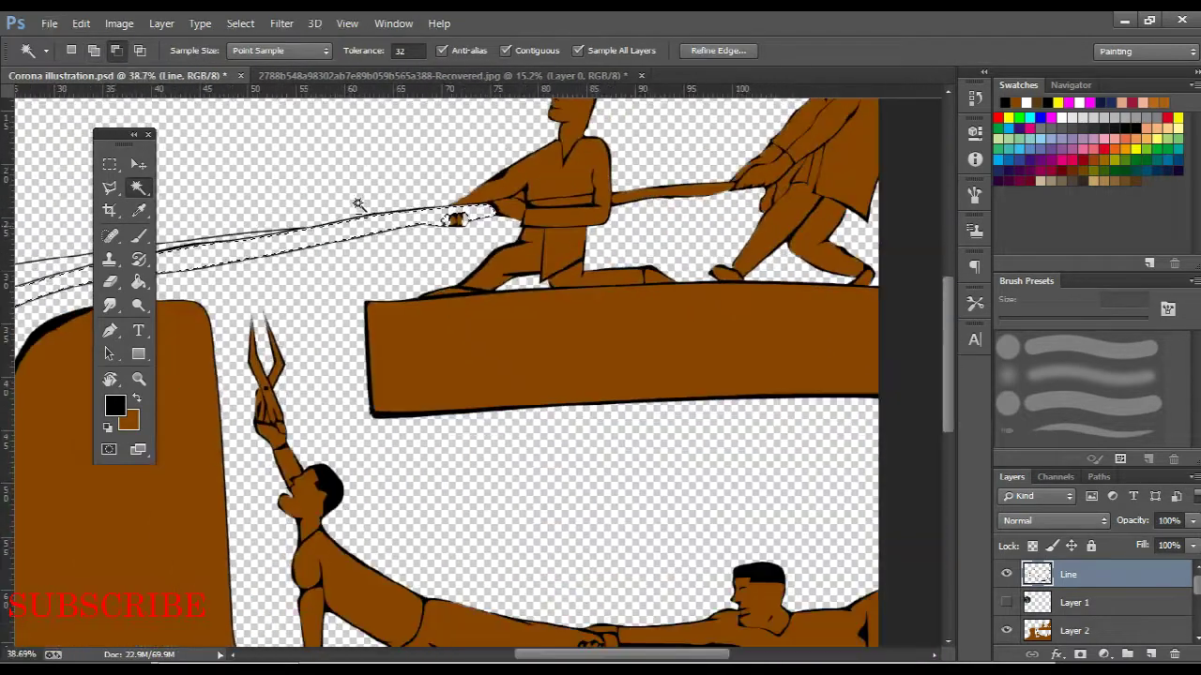
pyautogui.press('g')
pyautogui.scroll(3, 323, 238)
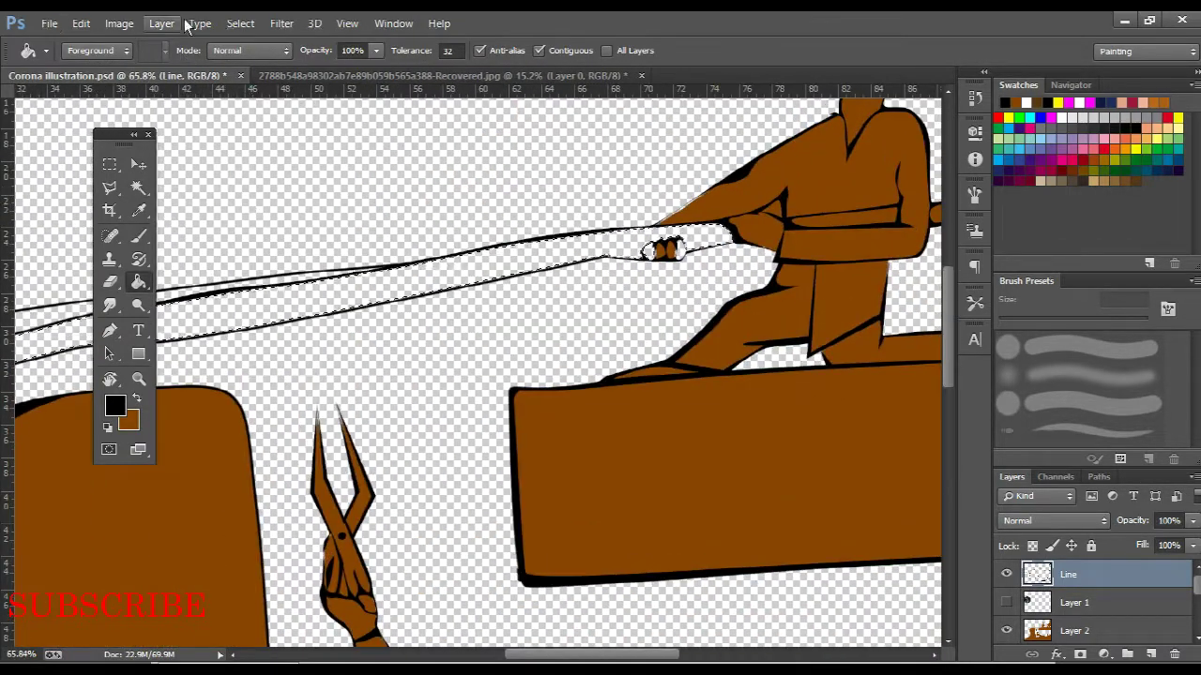
# Expand the rope selection and try a black fill, then undo it
pyautogui.click(240, 22)
pyautogui.click(441, 298)
pyautogui.click(682, 235)
pyautogui.click(241, 23)
pyautogui.click(441, 289)
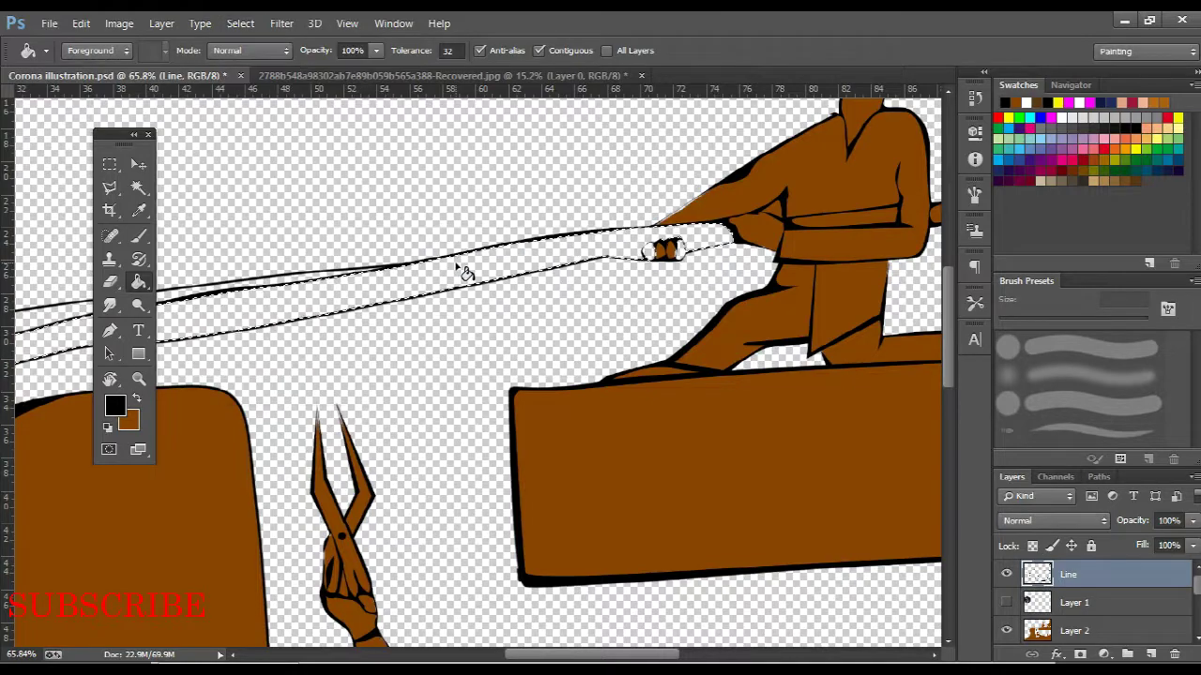
pyautogui.press('Return')
pyautogui.click(461, 268)
pyautogui.scroll(1, 251, 233)
pyautogui.hotkey('ctrl', 'z')
# Widen the rope selection again and fill it with solid black
pyautogui.click(240, 22)
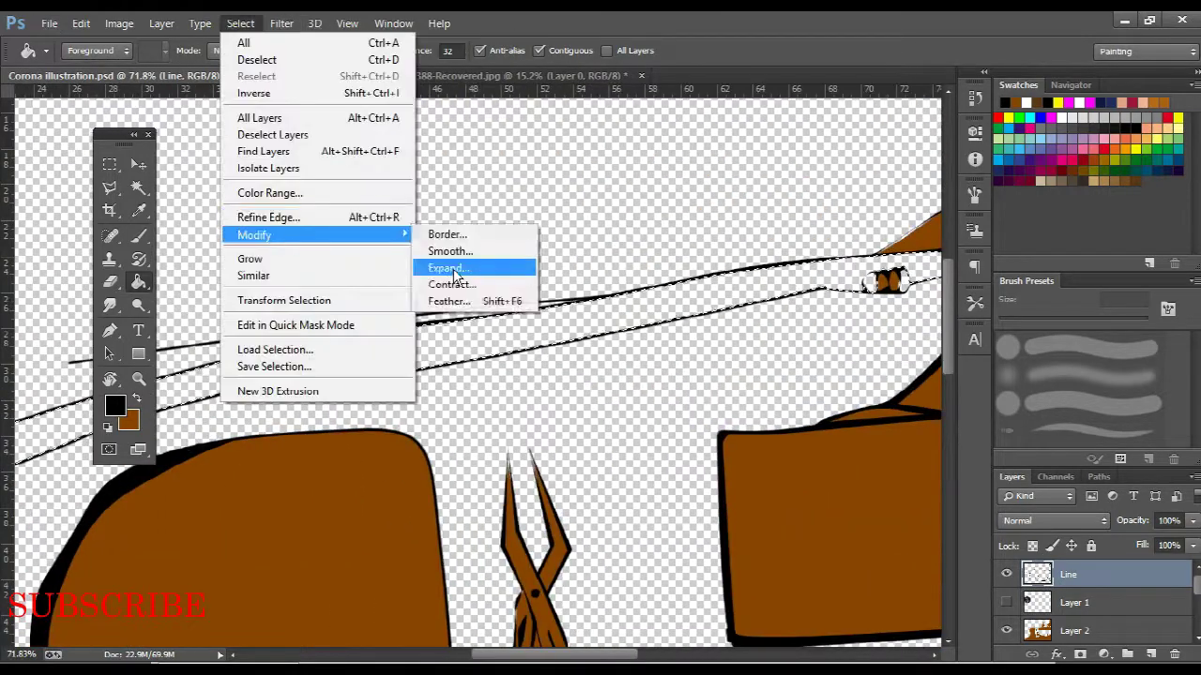
pyautogui.click(472, 333)
pyautogui.click(448, 331)
pyautogui.moveTo(448, 333)
pyautogui.mouseDown()
pyautogui.moveTo(584, 310)
pyautogui.moveTo(682, 269)
pyautogui.mouseUp()
pyautogui.press('b')
pyautogui.hscroll(-2, 313, 373)
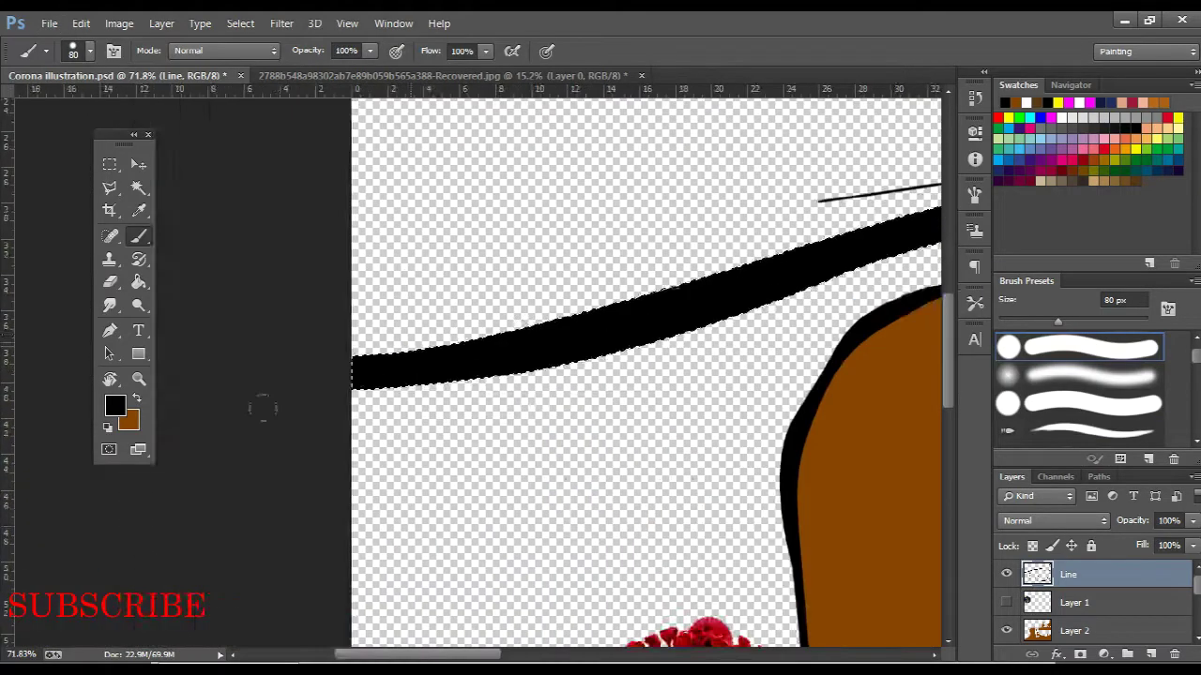
pyautogui.hscroll(10, 262, 407)
pyautogui.scroll(-3, 610, 281)
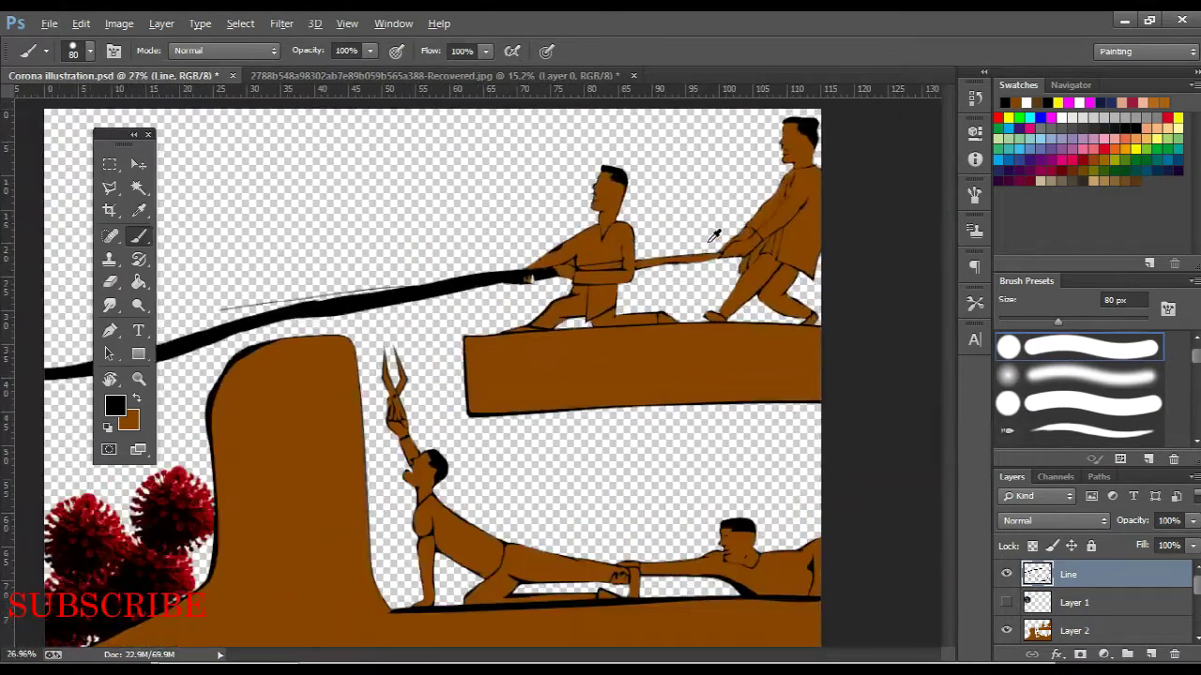
pyautogui.scroll(3, 711, 264)
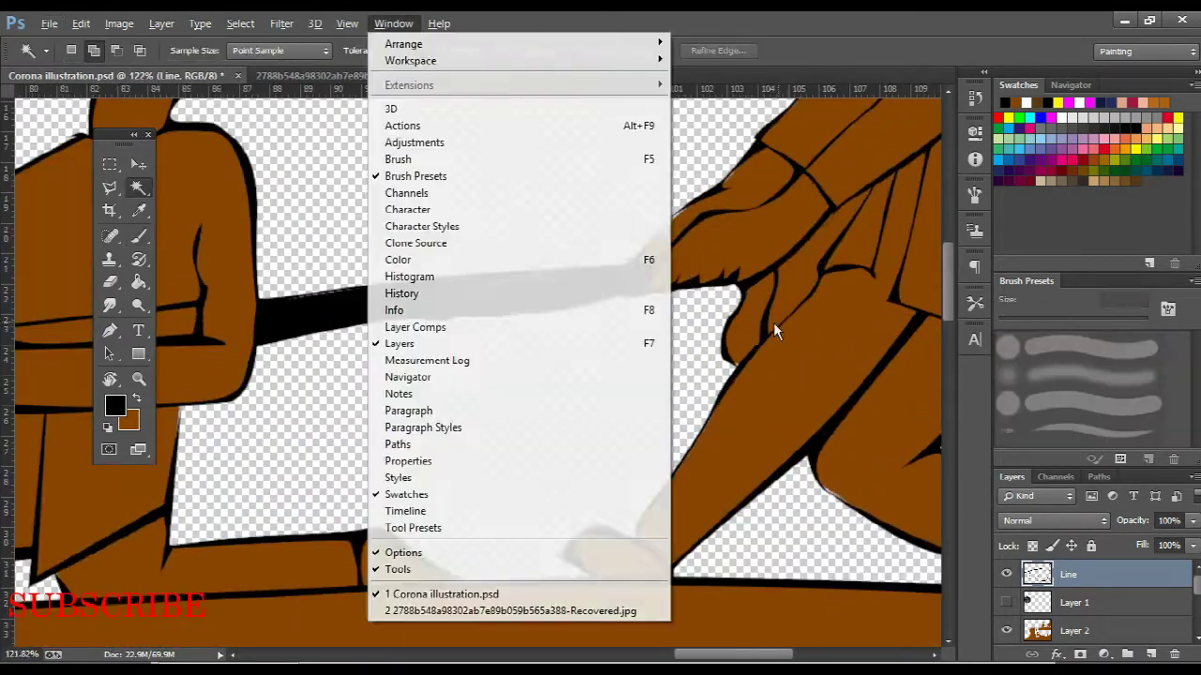
pyautogui.scroll(-3, 773, 322)
pyautogui.scroll(-3, 849, 446)
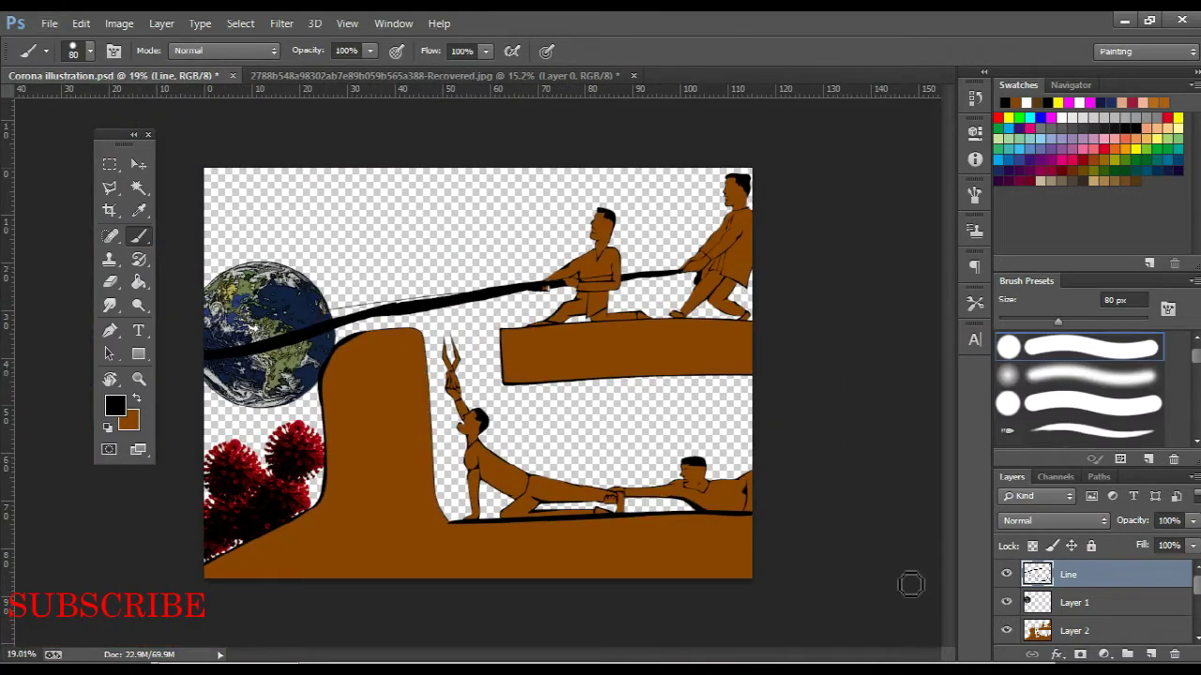
# Add a Levels adjustment darkening the Earth's midtones to 0.61
pyautogui.click(1104, 654)
pyautogui.click(1041, 359)
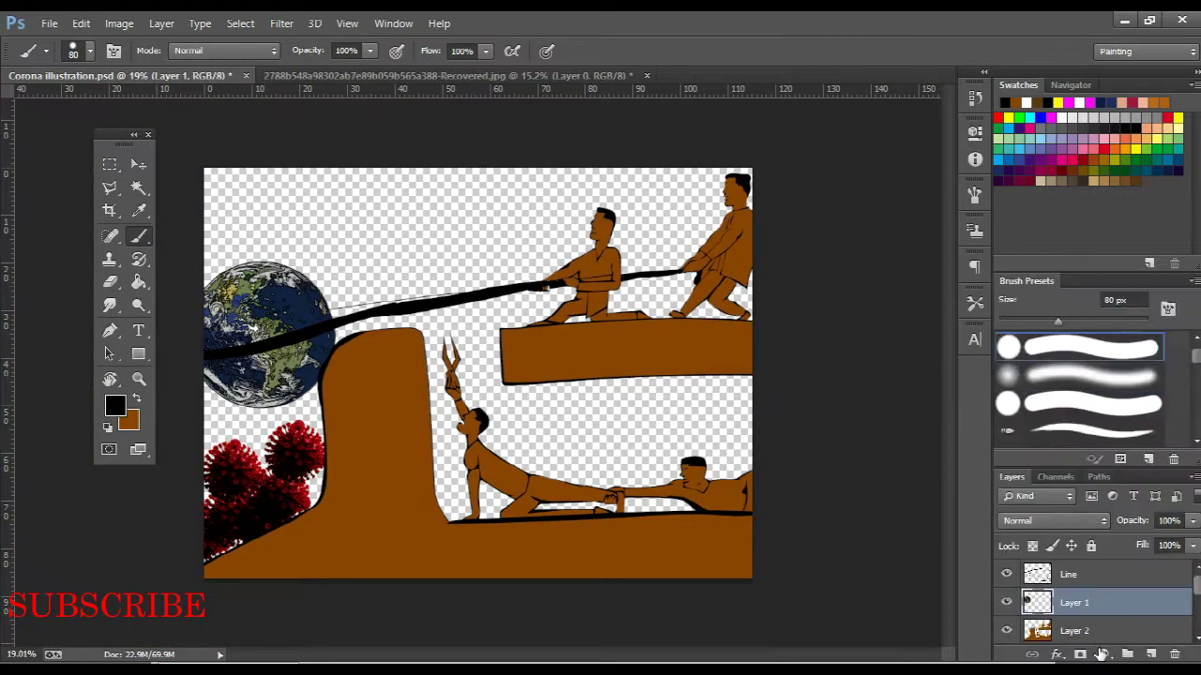
pyautogui.moveTo(866, 309); pyautogui.dragTo(872, 310)
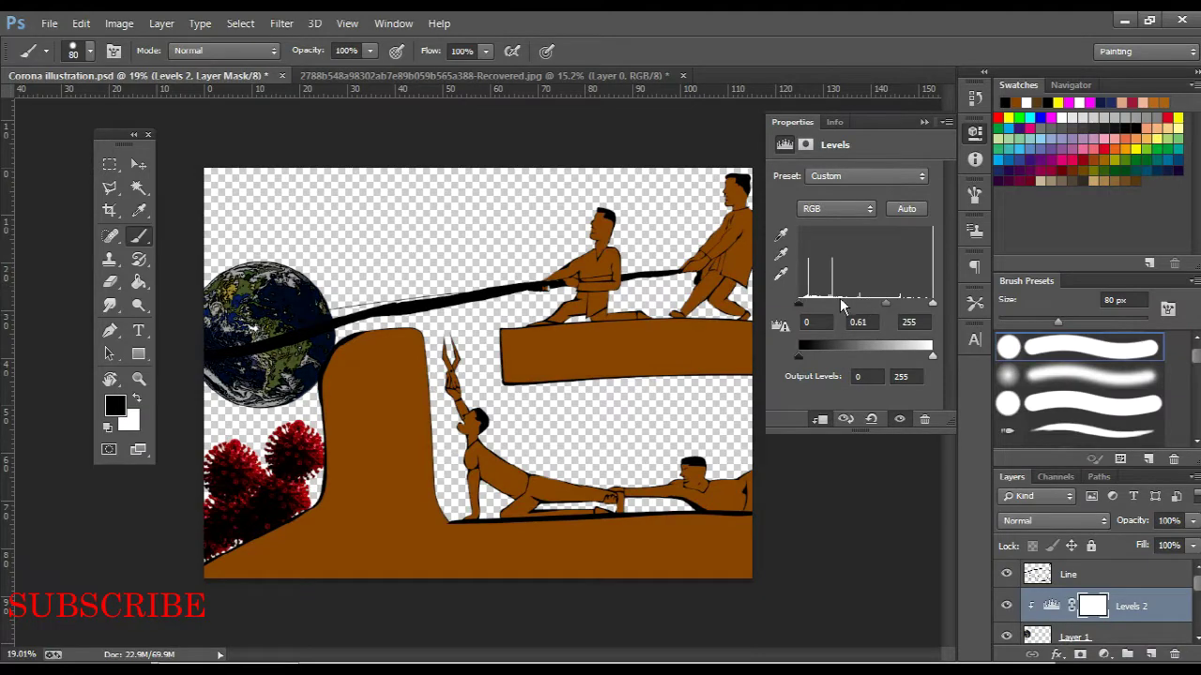
pyautogui.click(974, 135)
pyautogui.scroll(4, 597, 336)
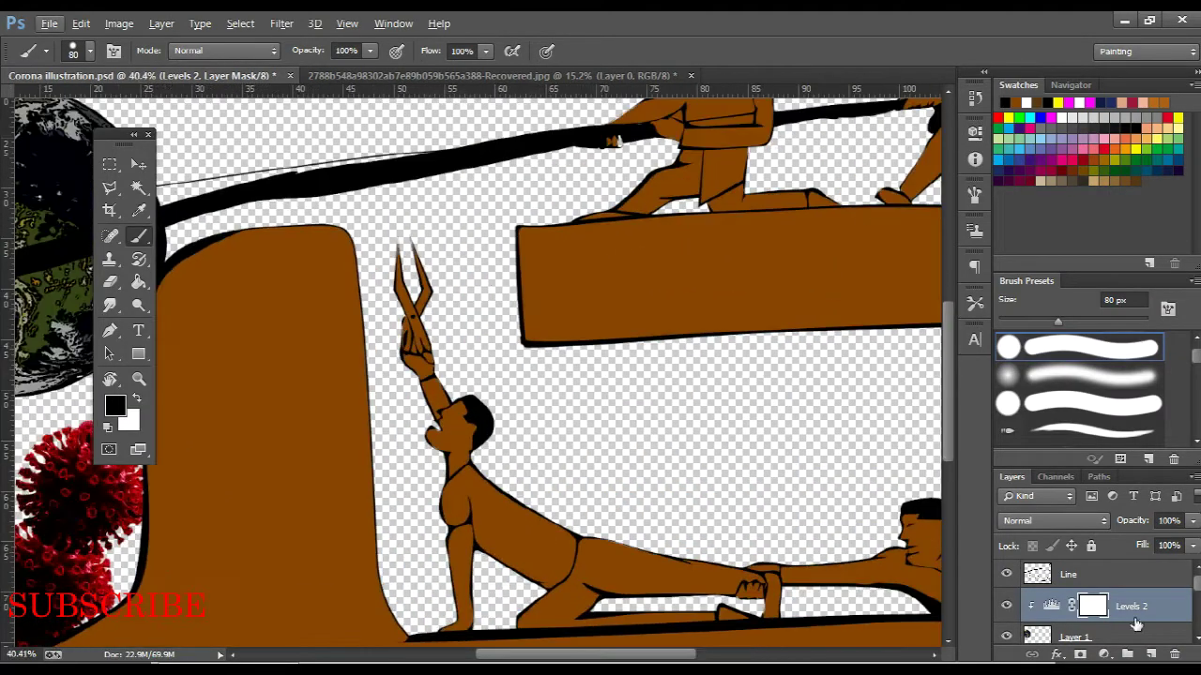
# Create a new empty layer named 'Shads' above the brown figures layer
pyautogui.click(1116, 610)
pyautogui.hotkey('ctrl', 'shift', 'n')
pyautogui.write('Shads')
pyautogui.press('Return')
pyautogui.scroll(5, 463, 439)
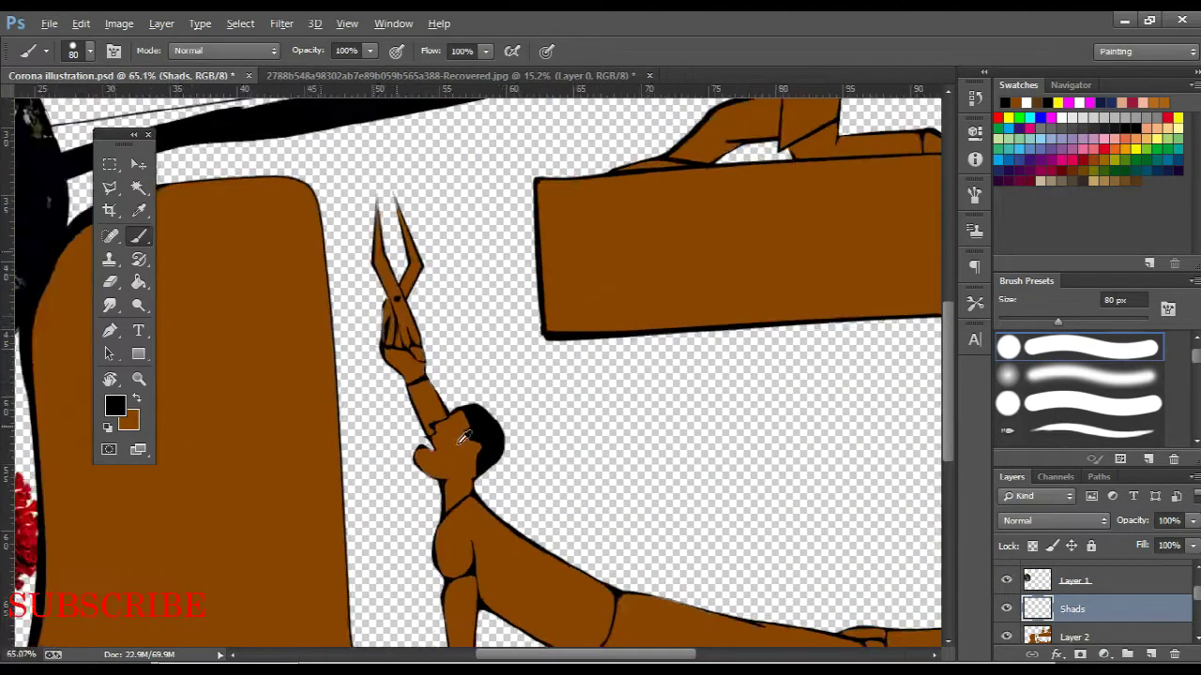
pyautogui.scroll(-5, 463, 439)
pyautogui.press('v')
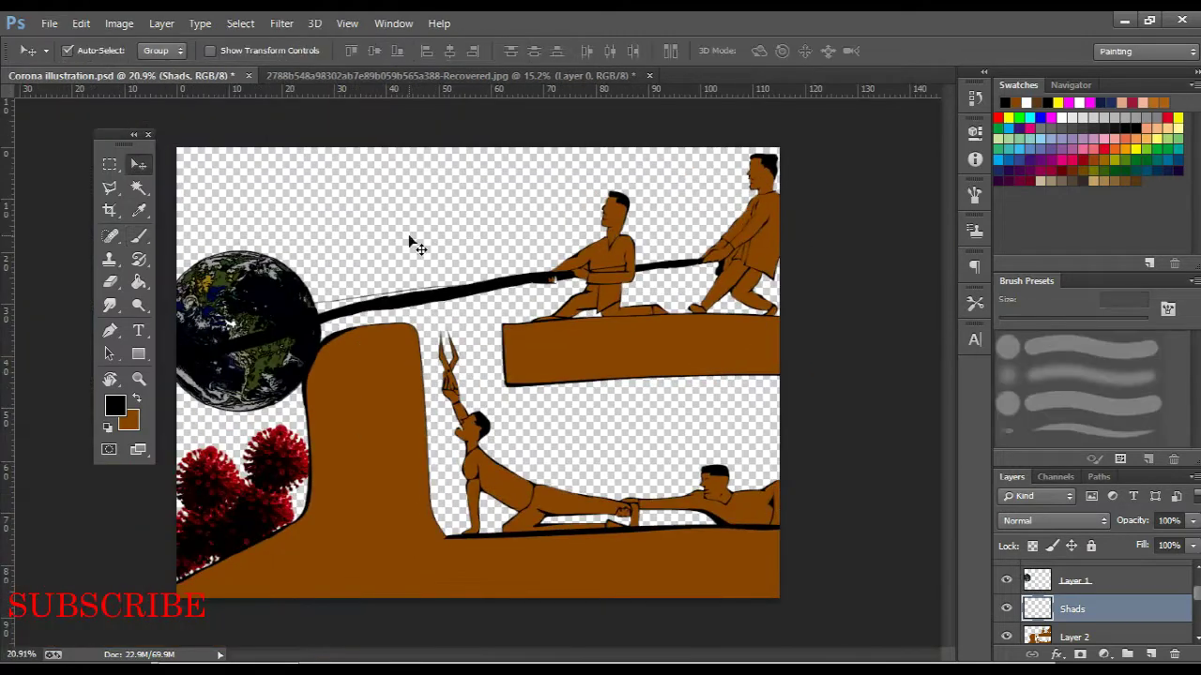
pyautogui.hotkey('ctrl', 'o')
# Open Sky.jpg from the Stock Images folder in Desktop Files
pyautogui.click(125, 54)
pyautogui.click(207, 247)
pyautogui.scroll(-3, 319, 253)
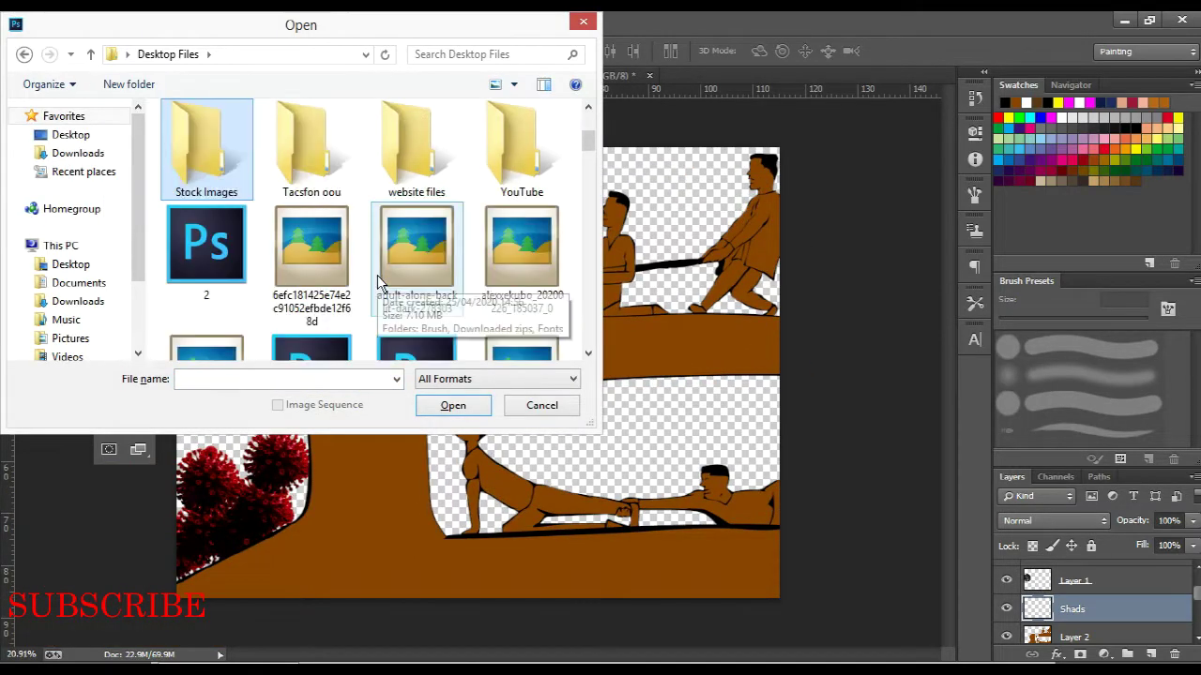
pyautogui.doubleClick(207, 150)
pyautogui.doubleClick(416, 150)
# Drag the sky into the illustration, scale it to cover the canvas, and send it behind the figures
pyautogui.moveTo(469, 270); pyautogui.dragTo(424, 357)
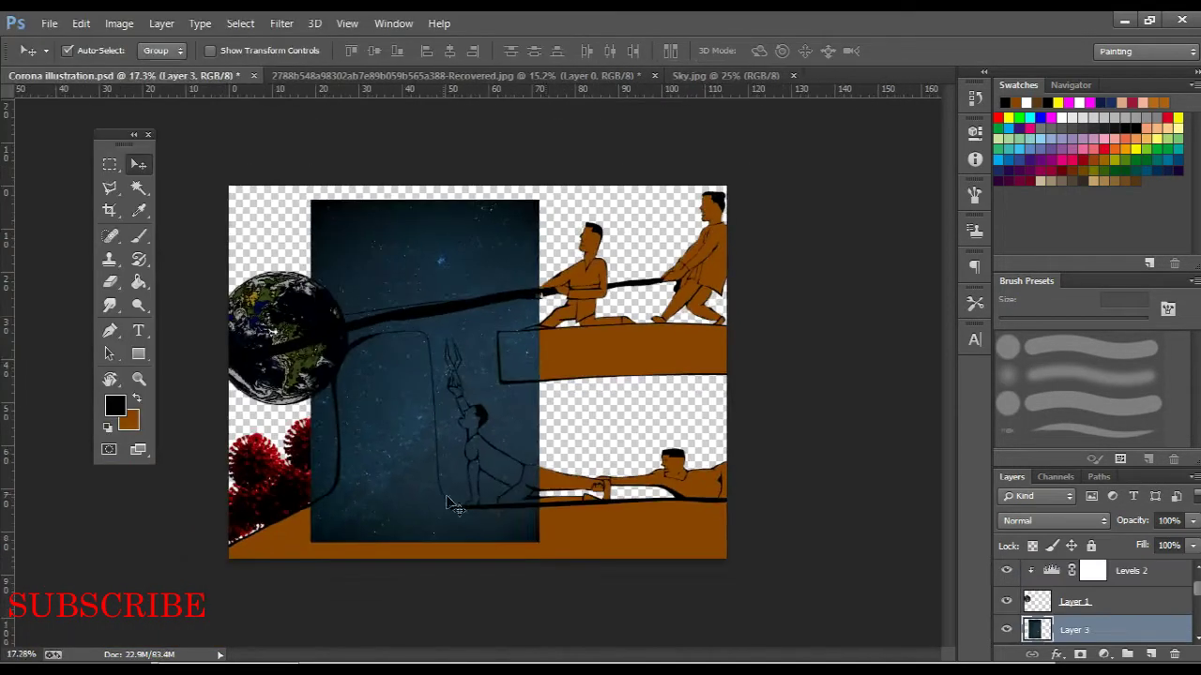
pyautogui.hotkey('ctrl', 't')
pyautogui.moveTo(547, 540)
pyautogui.mouseDown()
pyautogui.moveTo(609, 249)
pyautogui.moveTo(718, 182)
pyautogui.moveTo(761, 182)
pyautogui.mouseUp()
pyautogui.press('Return')
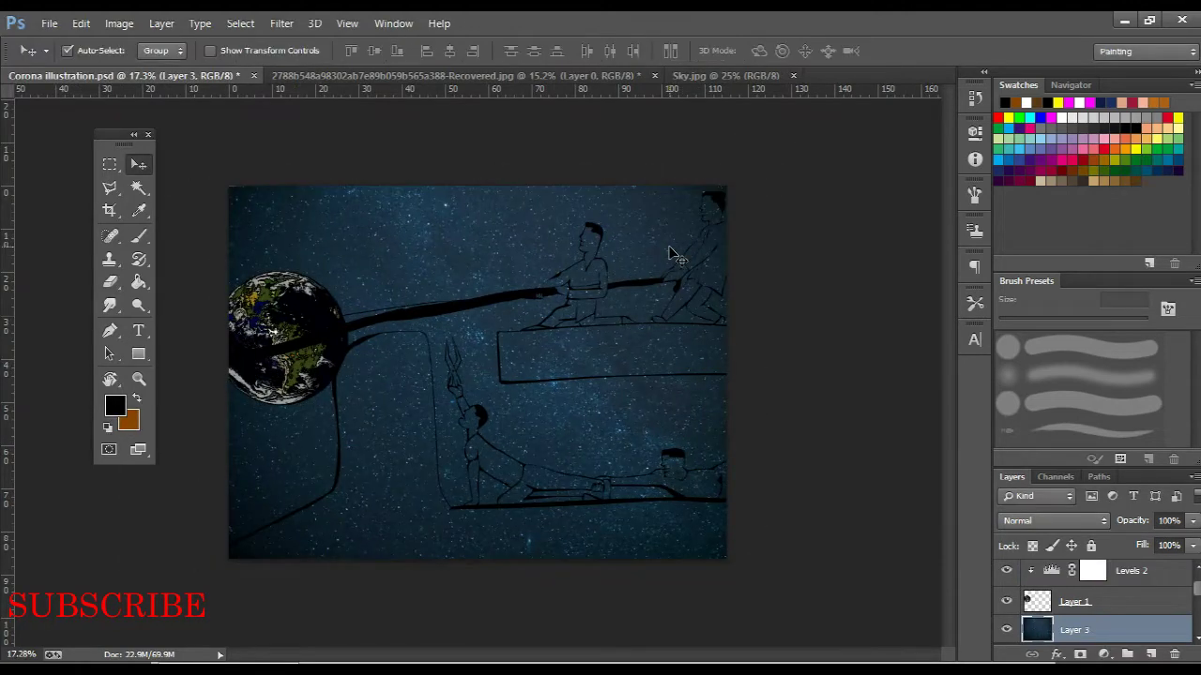
pyautogui.hotkey('ctrl', 'shift', '[')
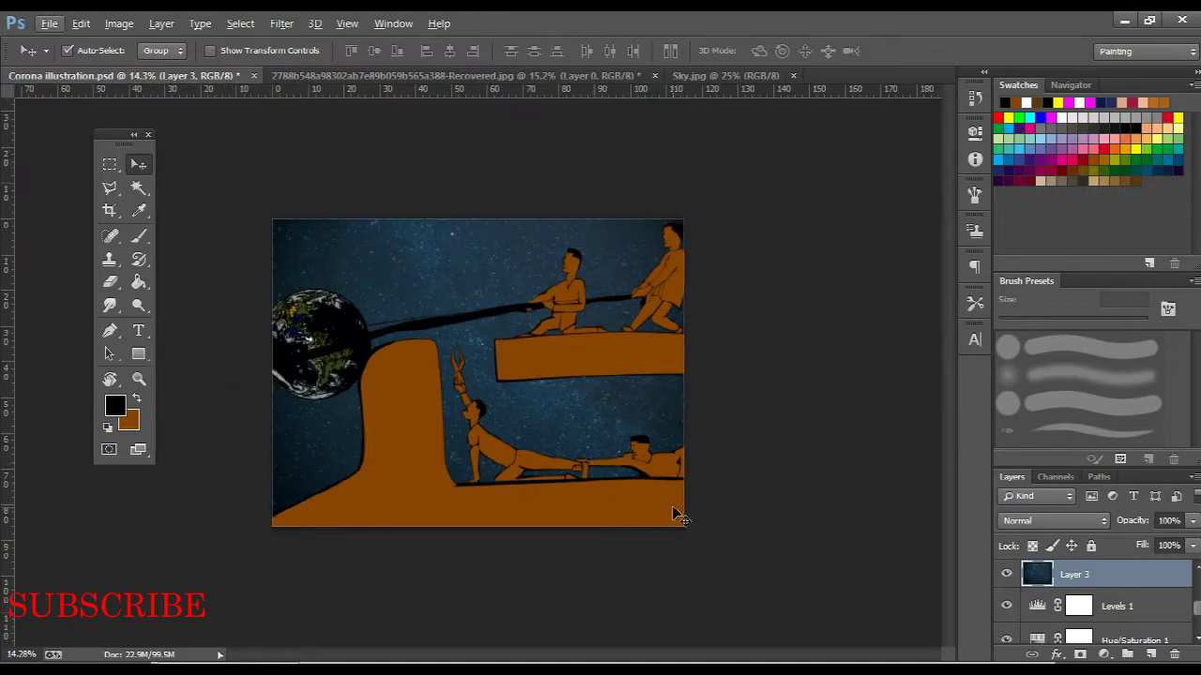
# Trace a pen path along the reaching man's face, chin and neck on the Shads layer
pyautogui.scroll(4, 474, 436)
pyautogui.scroll(3, 507, 413)
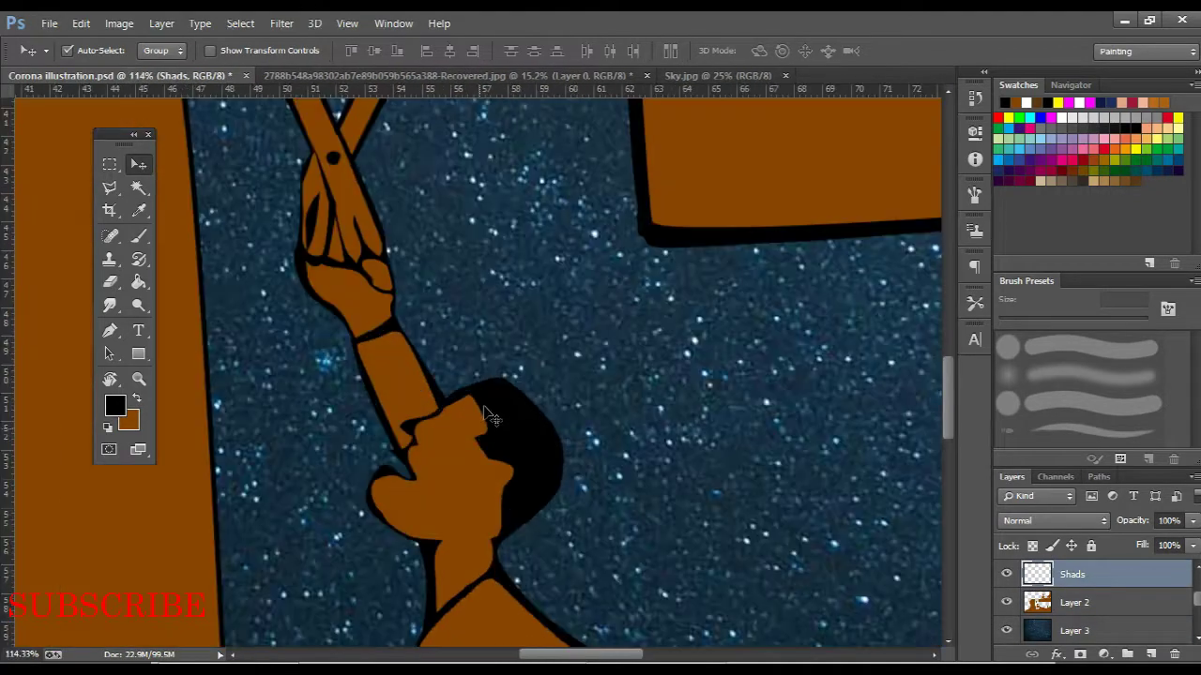
pyautogui.scroll(3, 554, 381)
pyautogui.press('p')
pyautogui.scroll(1, 553, 388)
pyautogui.moveTo(414, 485); pyautogui.dragTo(553, 357)
pyautogui.click(542, 461)
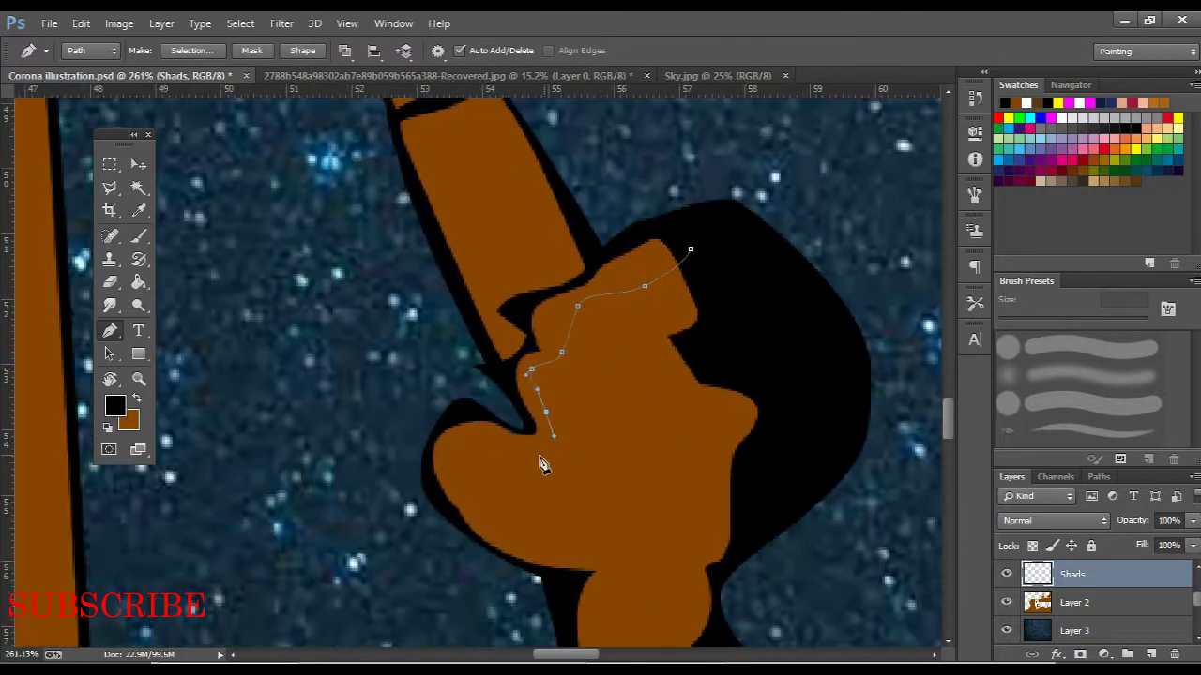
pyautogui.click(481, 429)
pyautogui.moveTo(610, 456); pyautogui.dragTo(643, 373)
pyautogui.click(653, 616)
pyautogui.moveTo(653, 616); pyautogui.dragTo(701, 500)
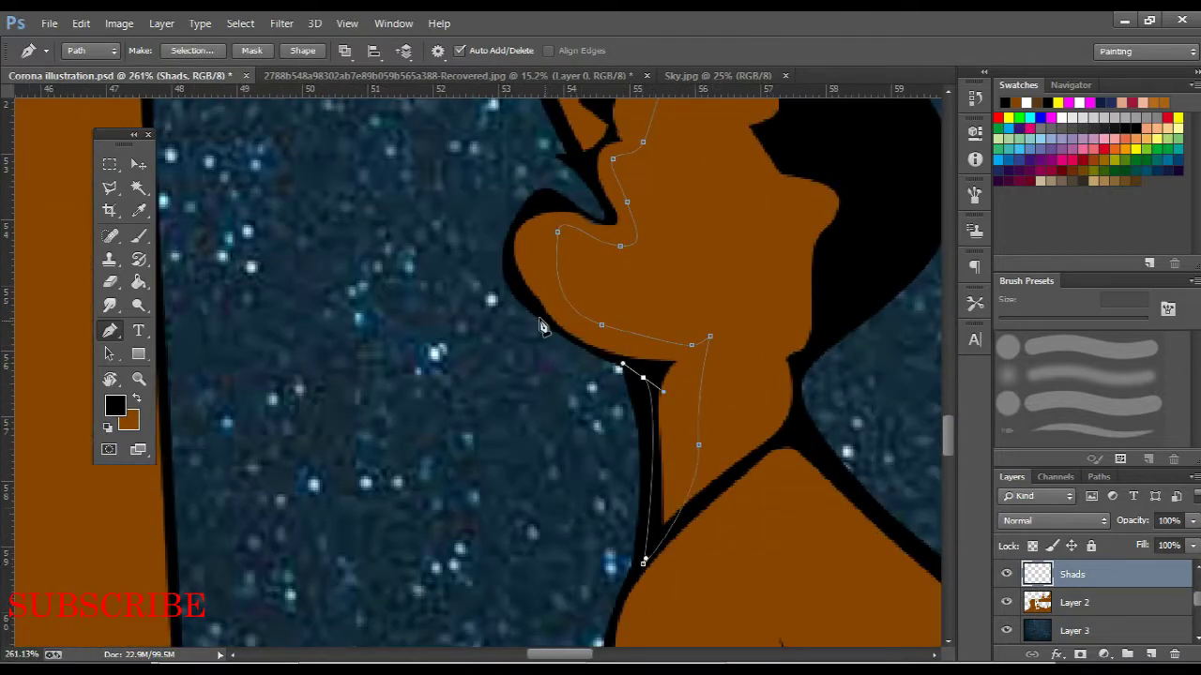
pyautogui.click(610, 206)
pyautogui.moveTo(588, 179); pyautogui.dragTo(596, 320)
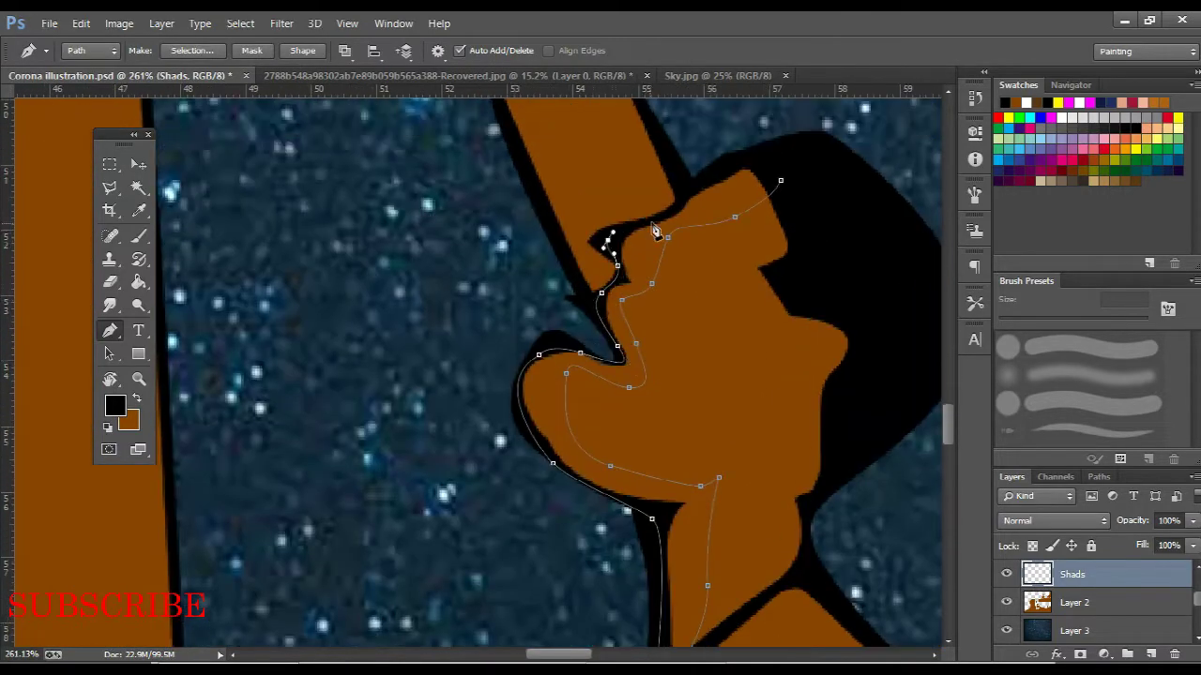
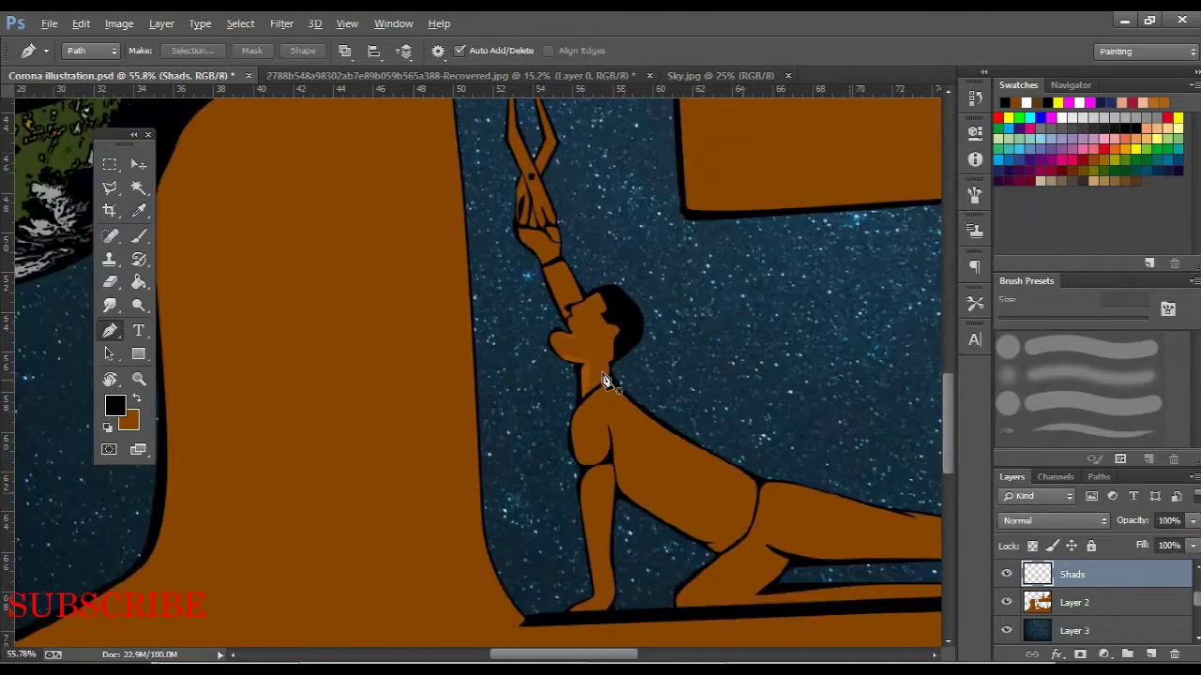
# Trace the neck and face highlight shape and fill it light orange on the Shads layer
pyautogui.scroll(-5, 584, 316)
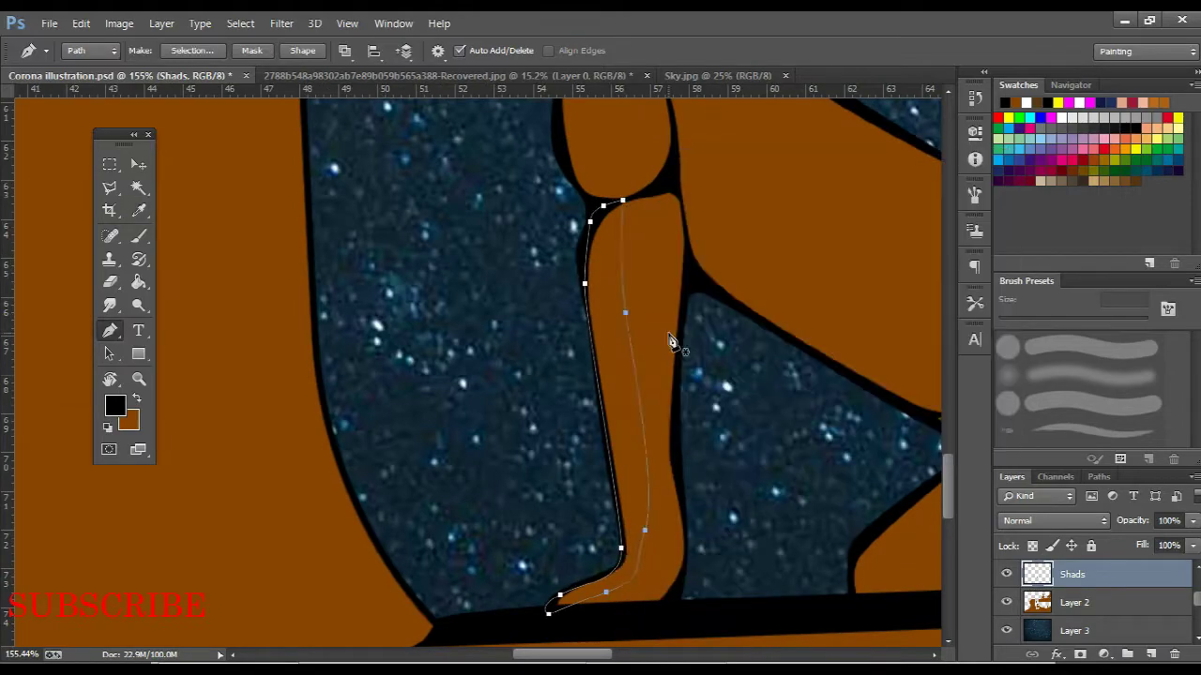
pyautogui.scroll(-5, 670, 343)
pyautogui.keyDown('alt'); pyautogui.scroll(4, 554, 402); pyautogui.keyUp('alt')
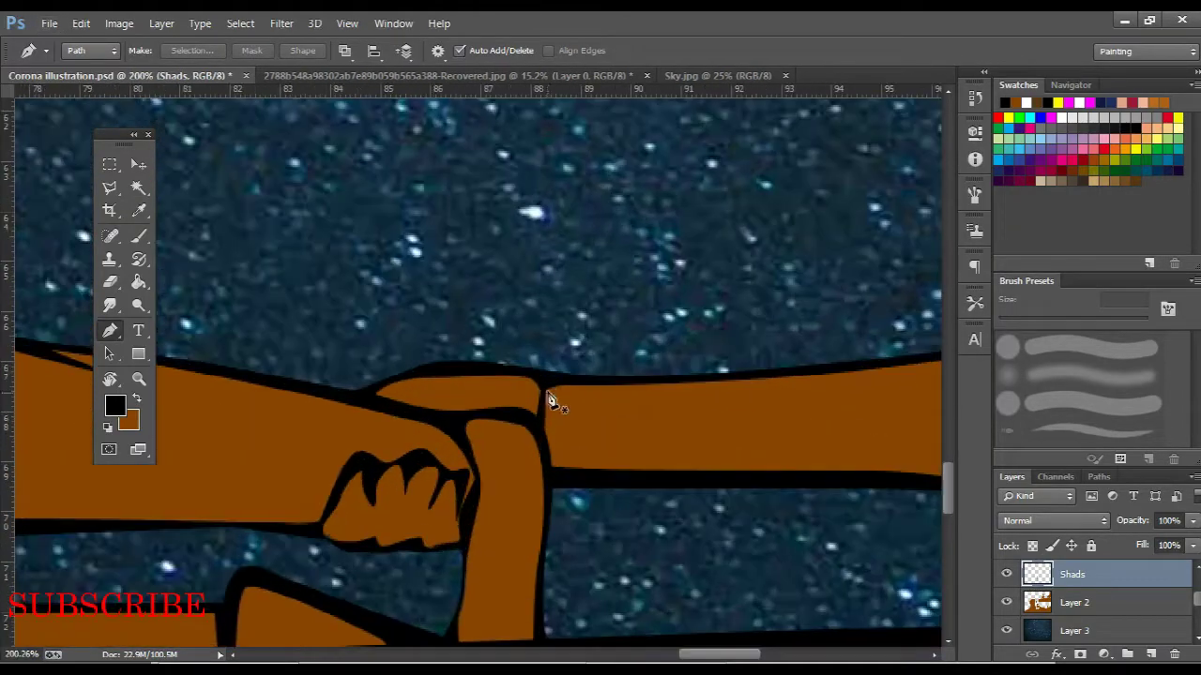
pyautogui.keyDown('alt'); pyautogui.scroll(-5, 611, 338); pyautogui.keyUp('alt')
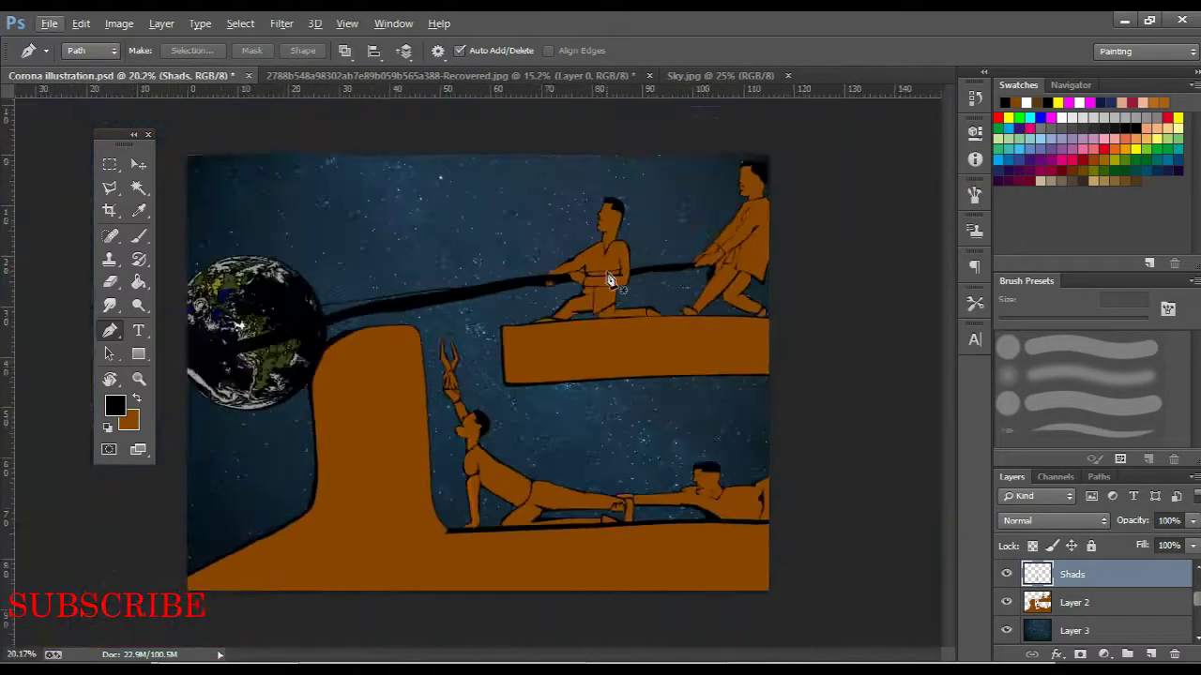
pyautogui.keyDown('alt'); pyautogui.scroll(5, 612, 175); pyautogui.keyUp('alt')
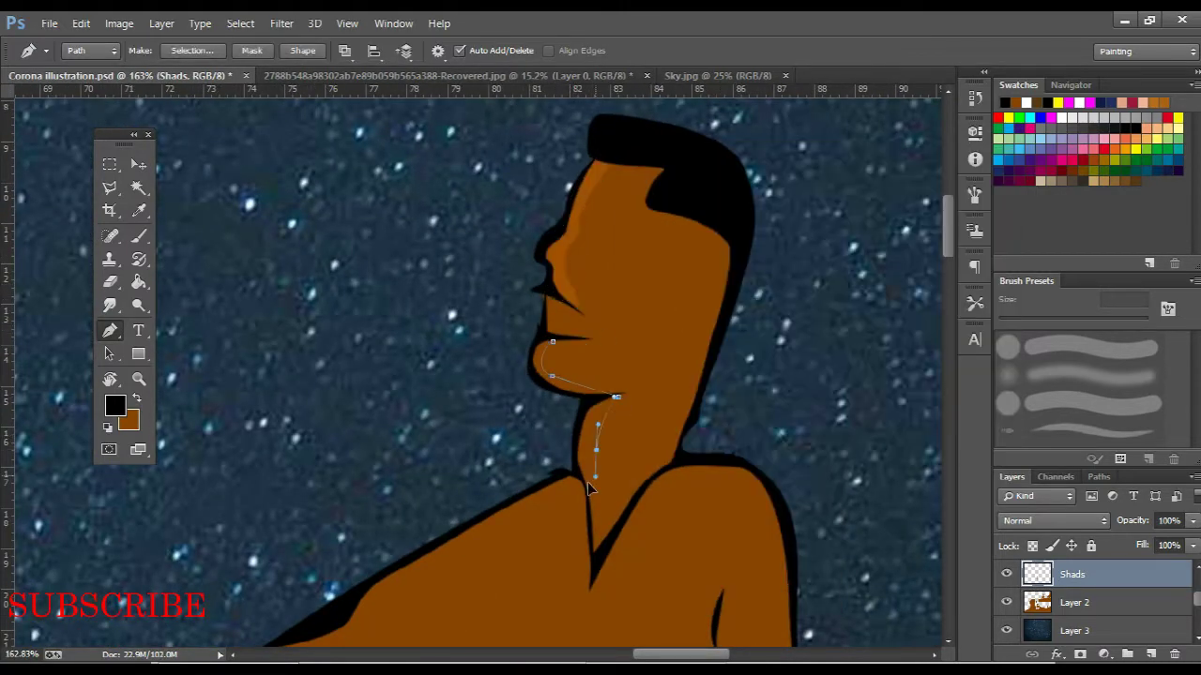
pyautogui.keyDown('alt'); pyautogui.scroll(2, 579, 451); pyautogui.keyUp('alt')
pyautogui.click(587, 401)
pyautogui.click(531, 298)
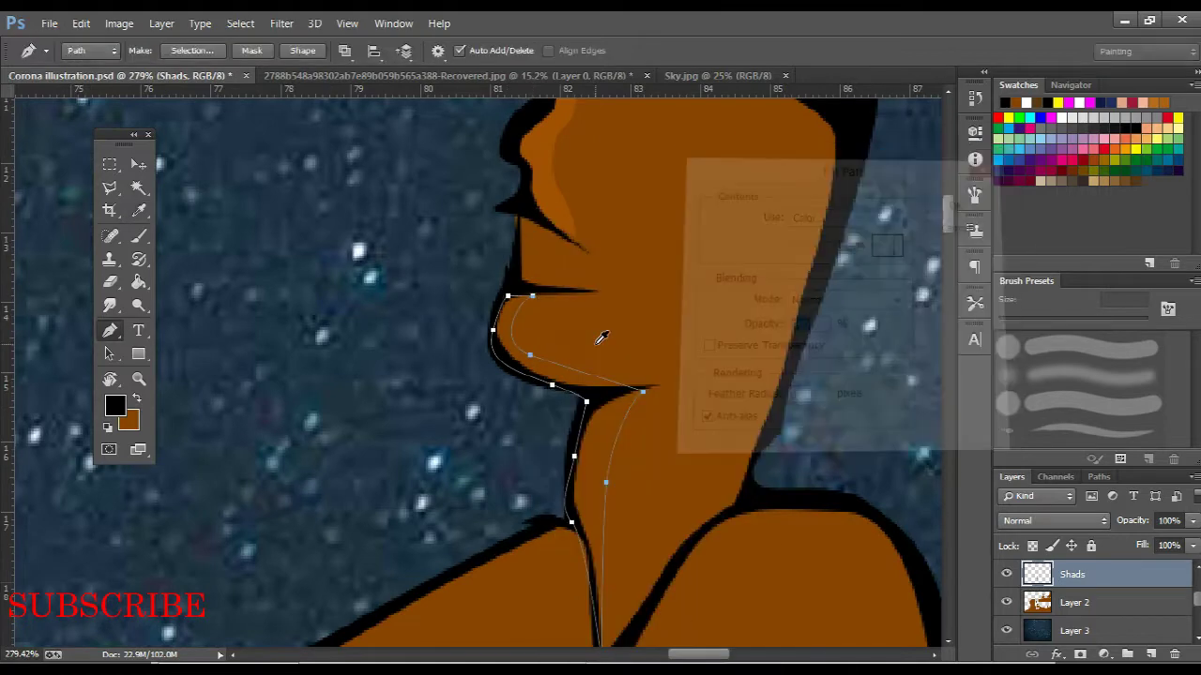
pyautogui.keyDown('alt'); pyautogui.scroll(-3, 601, 348); pyautogui.keyUp('alt')
pyautogui.keyDown('alt'); pyautogui.scroll(-2, 667, 341); pyautogui.keyUp('alt')
pyautogui.keyDown('alt'); pyautogui.scroll(4, 663, 284); pyautogui.keyUp('alt')
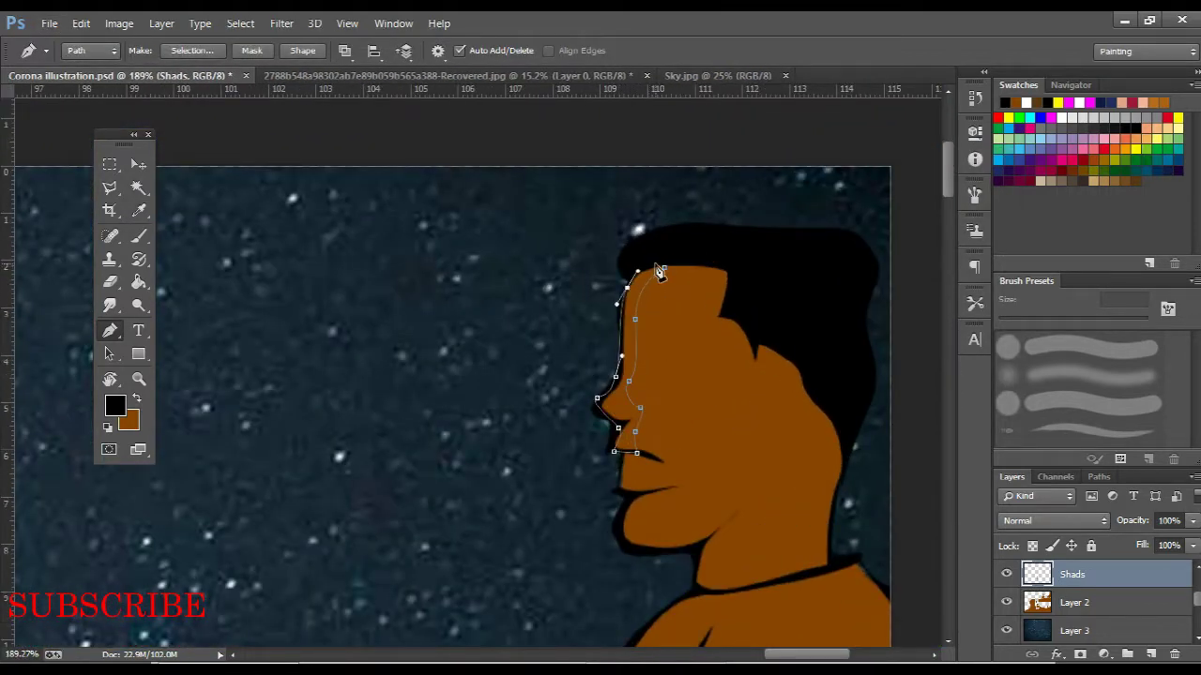
pyautogui.rightClick(660, 271)
pyautogui.press('Return')
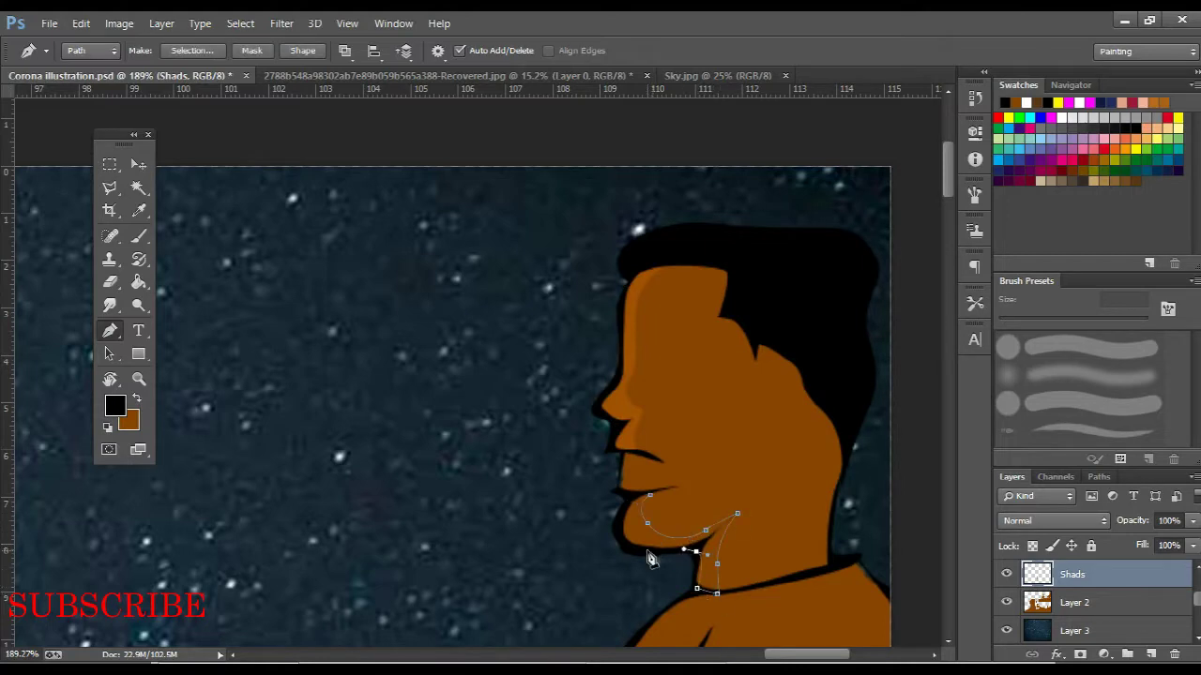
# Fill the chin highlight and trace and fill a forearm highlight strip
pyautogui.rightClick(654, 502)
pyautogui.press('Return')
pyautogui.keyDown('alt'); pyautogui.scroll(-3, 549, 397); pyautogui.keyUp('alt')
pyautogui.keyDown('alt'); pyautogui.scroll(3, 581, 431); pyautogui.keyUp('alt')
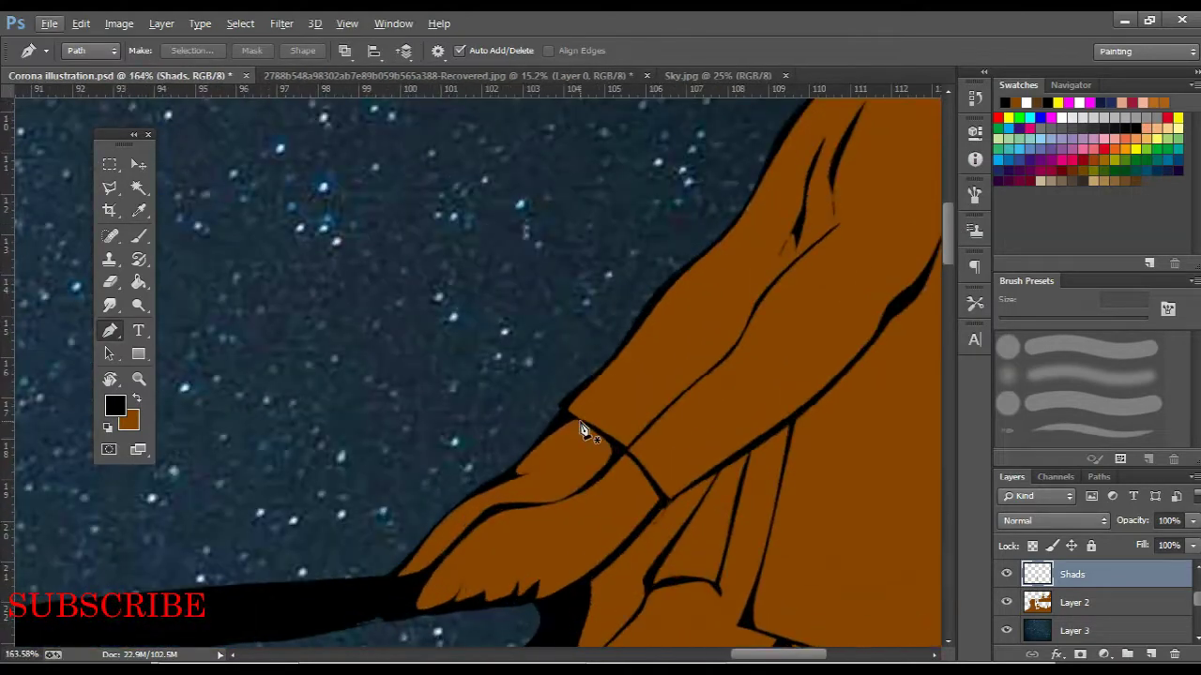
pyautogui.click(408, 580)
pyautogui.keyDown('alt'); pyautogui.scroll(3, 403, 586); pyautogui.keyUp('alt')
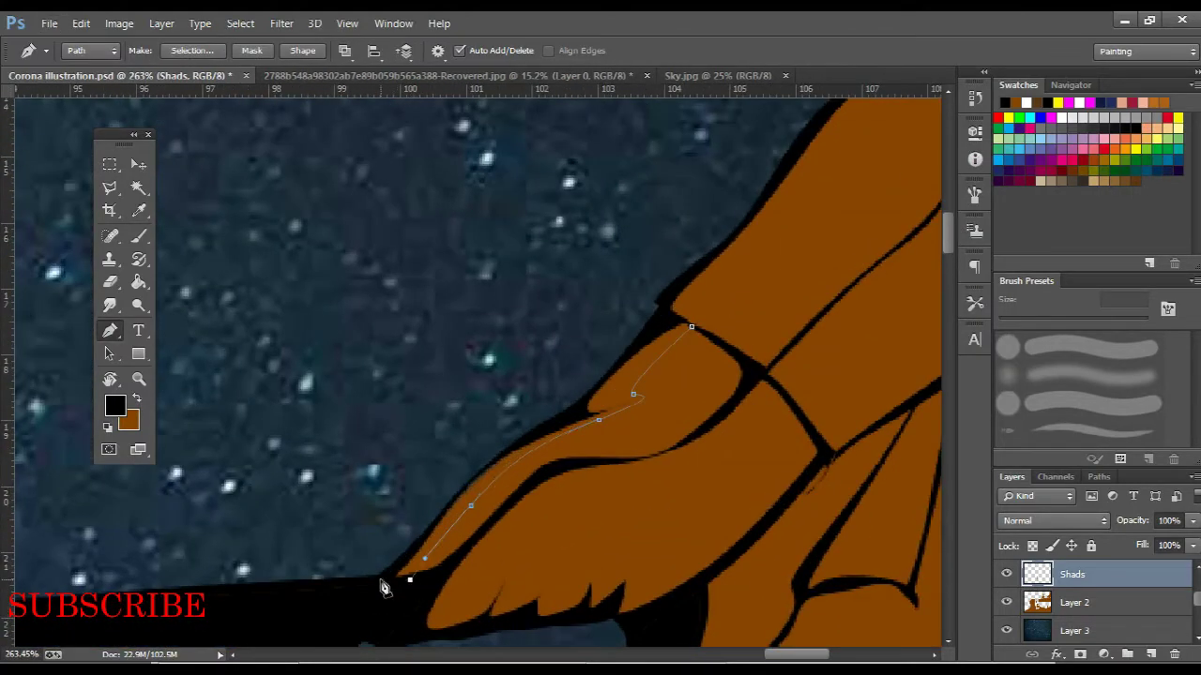
pyautogui.click(692, 330)
pyautogui.rightClick(712, 340)
pyautogui.press('Return')
# Draw a second curved highlight path across the arm and zoom out
pyautogui.moveTo(764, 372); pyautogui.dragTo(787, 374)
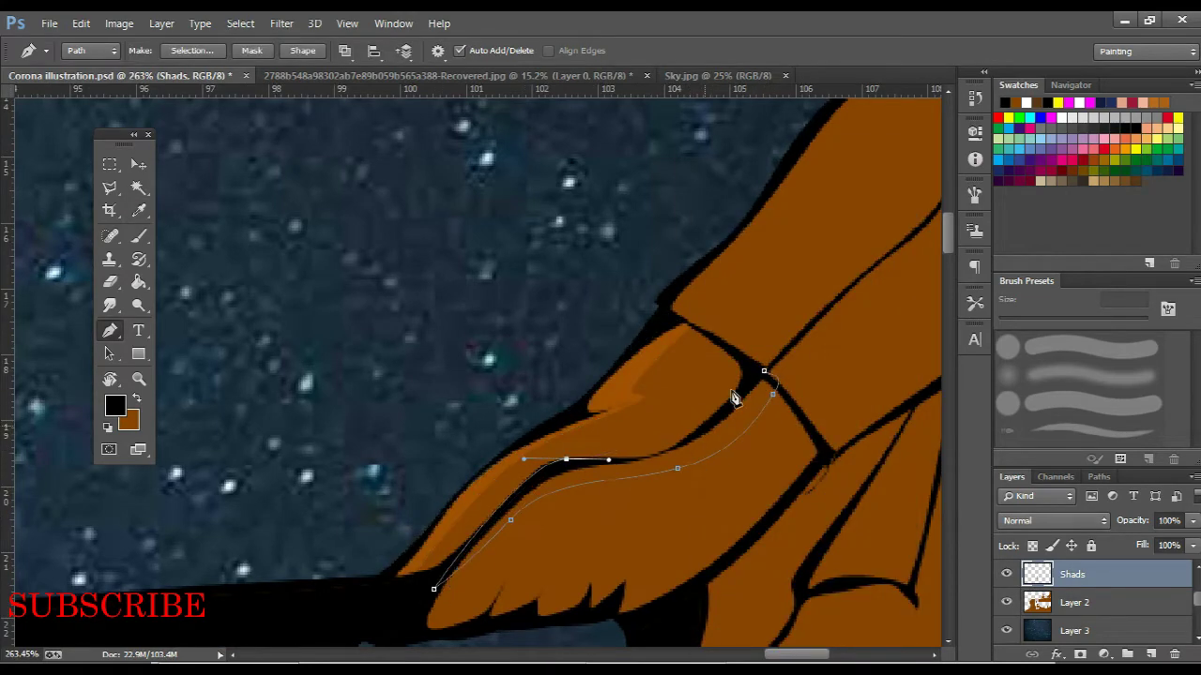
pyautogui.rightClick(735, 398)
pyautogui.scroll(-5, 482, 396)
pyautogui.scroll(-3, 456, 525)
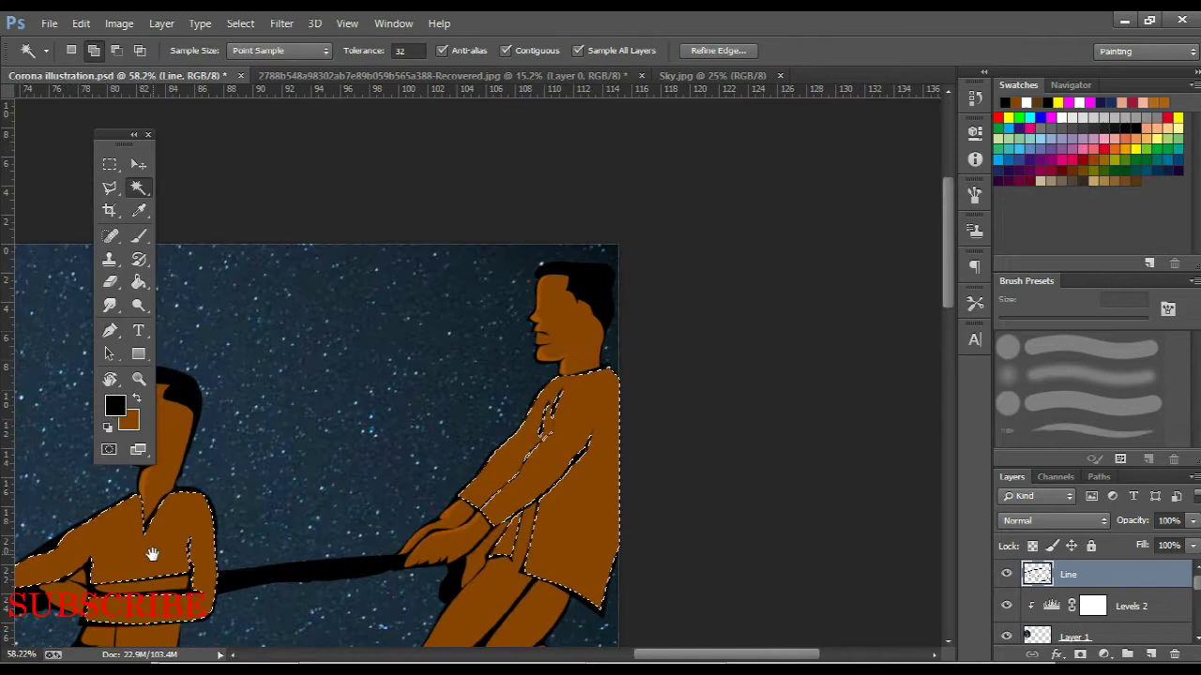
# Expand the two upper rowers' shirt selection and add a new layer for the coats
pyautogui.moveTo(152, 554); pyautogui.dragTo(471, 437)
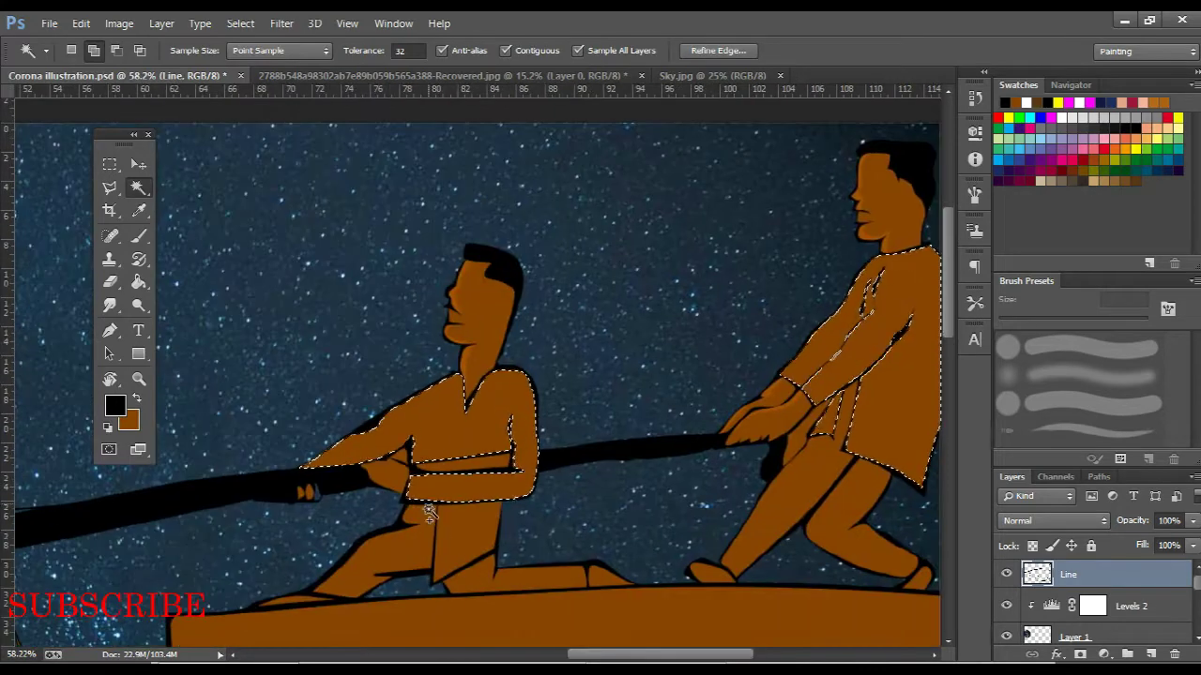
pyautogui.click(240, 22)
pyautogui.click(272, 233)
pyautogui.click(455, 272)
pyautogui.press('Return')
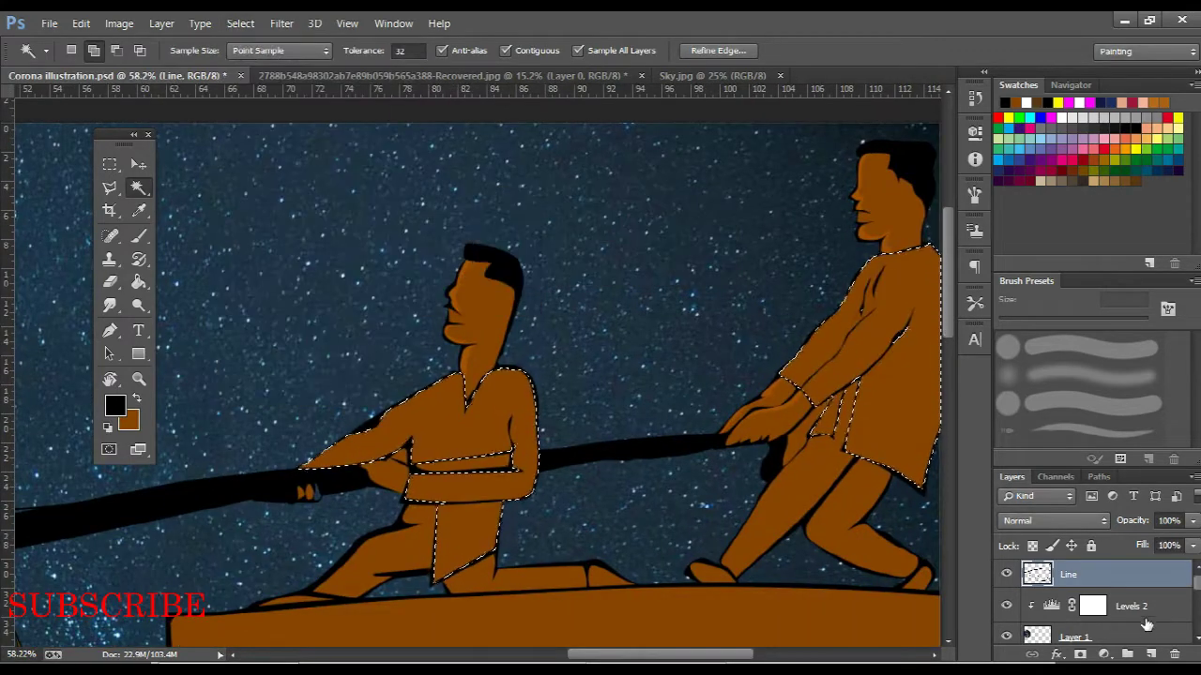
pyautogui.keyDown('ctrl'); pyautogui.click(1152, 653); pyautogui.keyUp('ctrl')
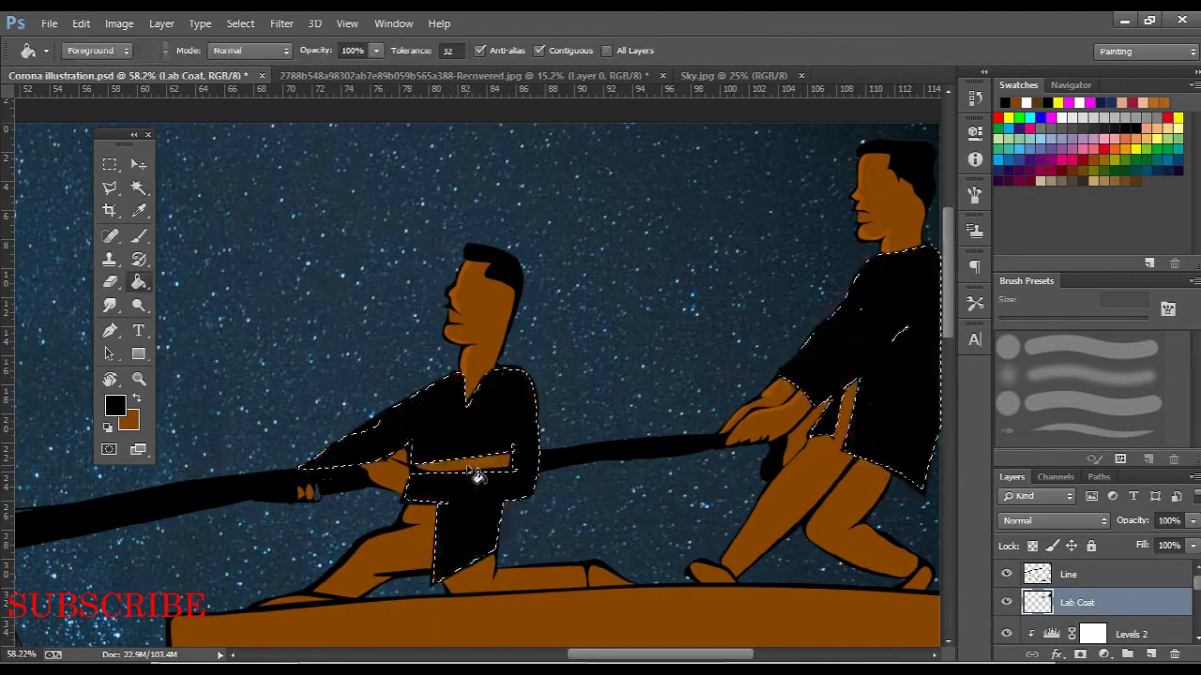
# Outline the gap by the knee and set the fill colour to white
pyautogui.scroll(3, 453, 507)
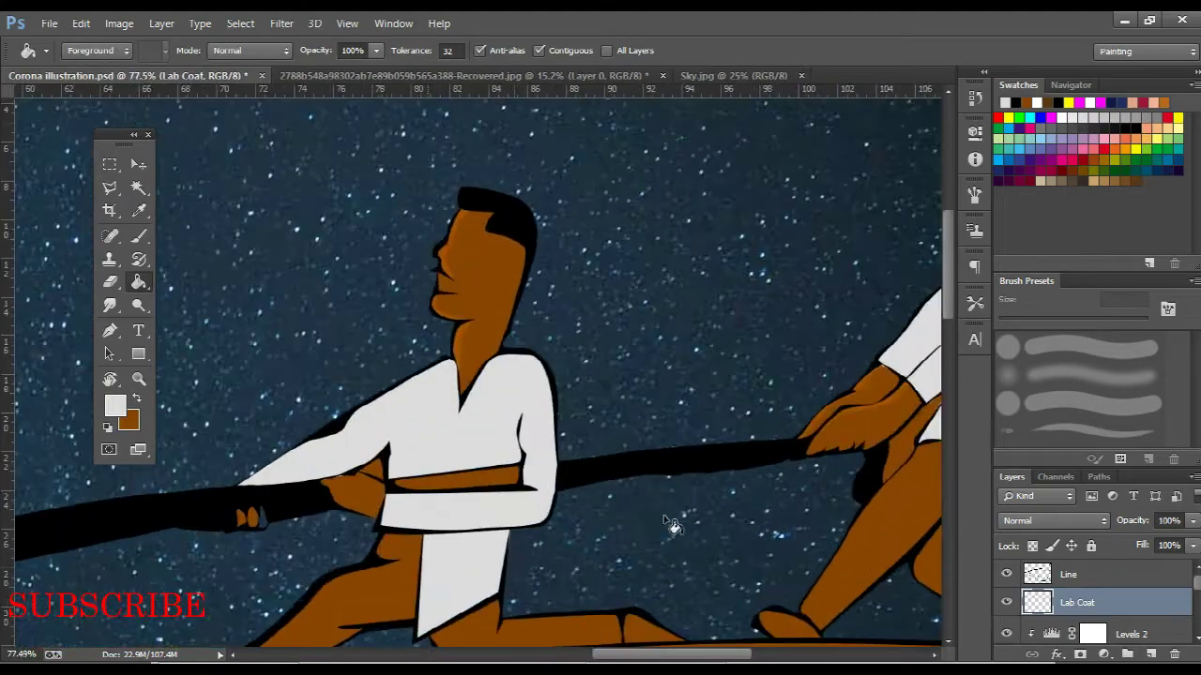
pyautogui.scroll(-2, 453, 506)
pyautogui.scroll(4, 453, 507)
pyautogui.press('p')
pyautogui.scroll(3, 453, 504)
pyautogui.click(453, 500)
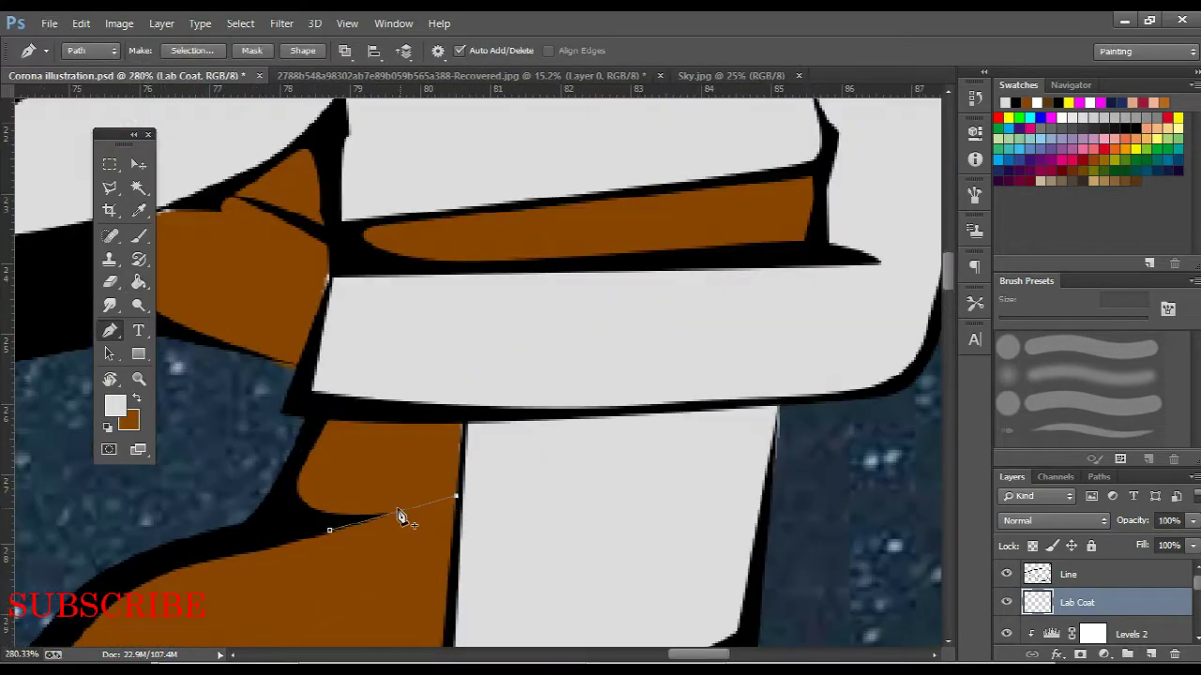
pyautogui.click(1013, 101)
pyautogui.press('g')
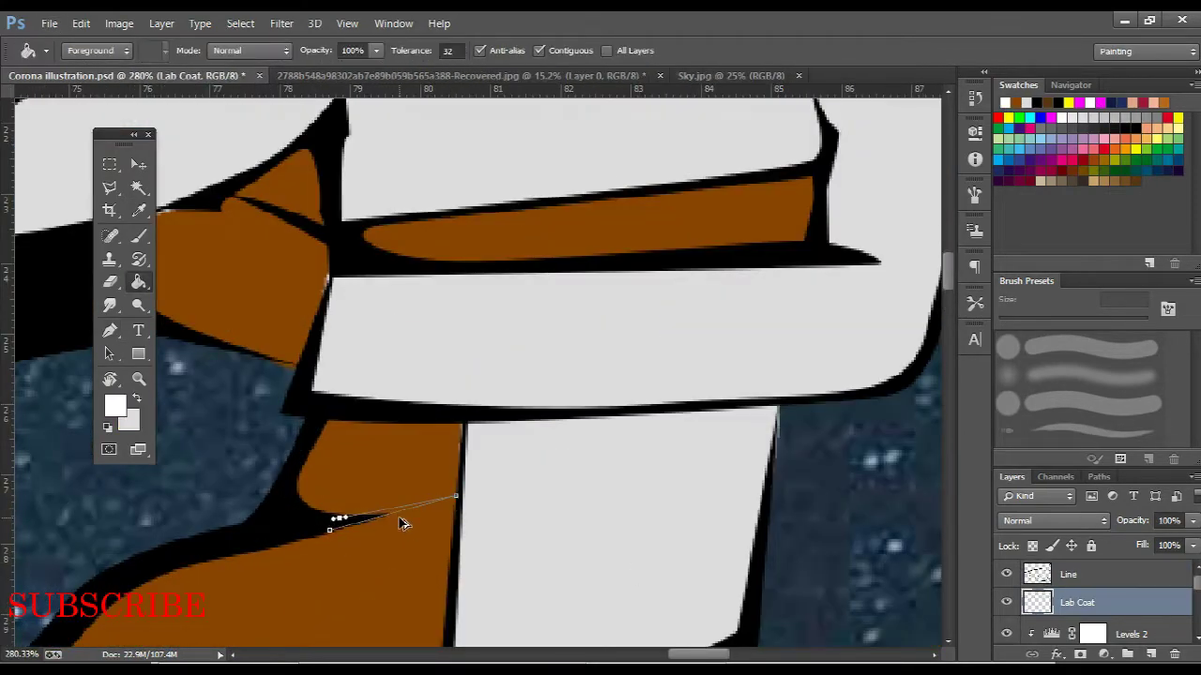
pyautogui.press('p')
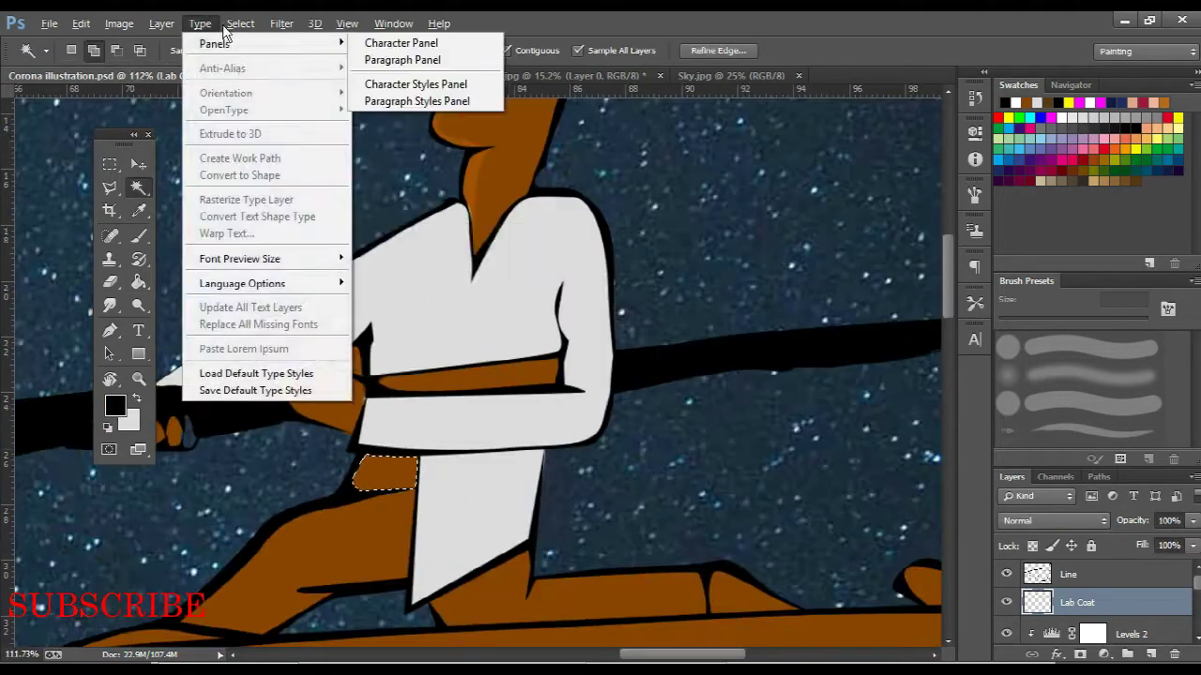
pyautogui.press('Return')
# Fill the small gap beside the knee white and deselect
pyautogui.click(1006, 601)
pyautogui.click(1007, 602)
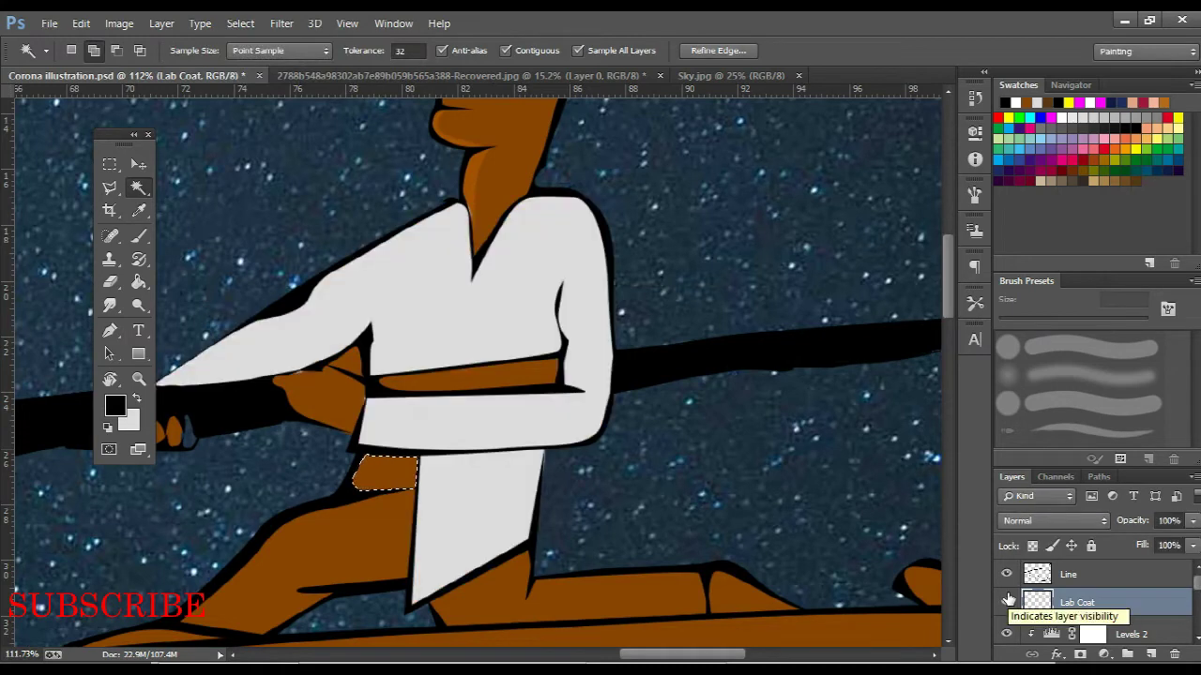
pyautogui.click(1007, 601)
pyautogui.click(1006, 601)
pyautogui.click(1105, 577)
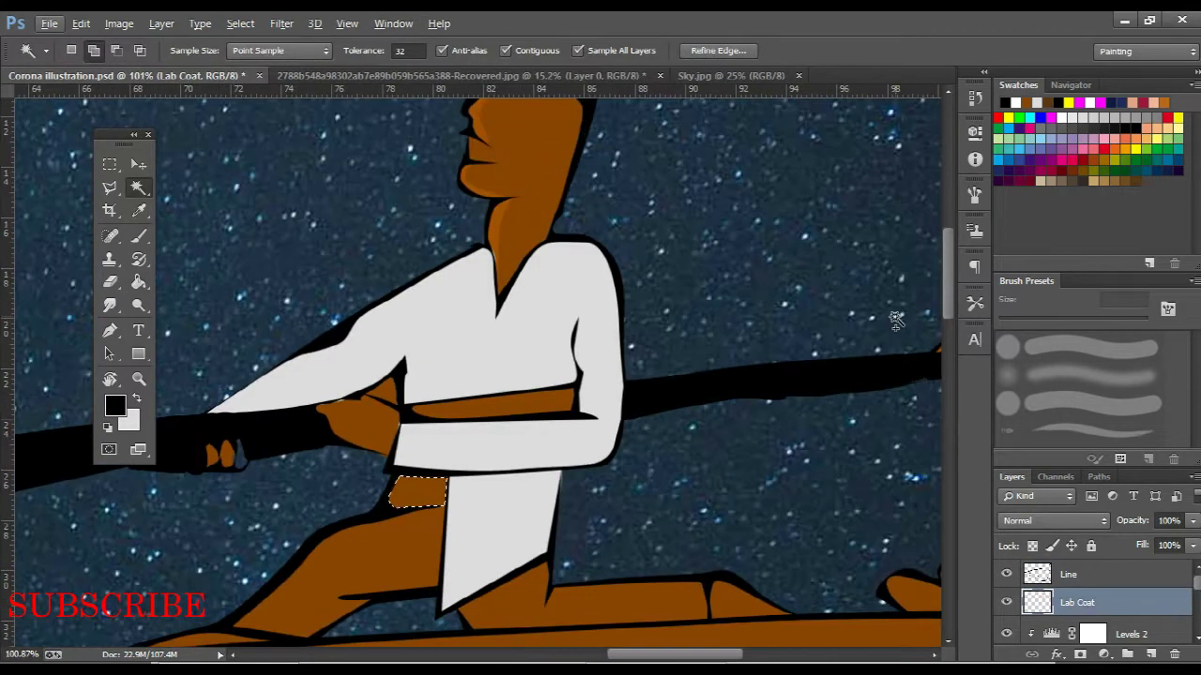
pyautogui.click(435, 488)
pyautogui.hotkey('ctrl', 'd')
pyautogui.scroll(-2, 472, 450)
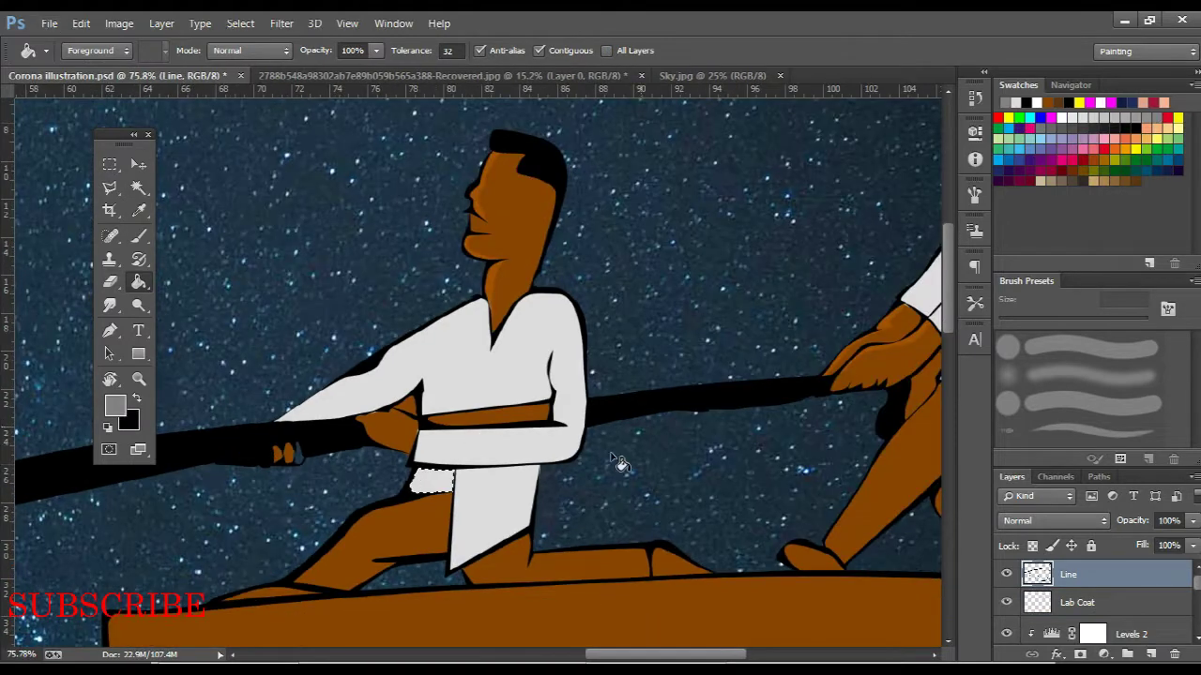
# Select and expand the upper rowers' legs, then add a layer named Trousers
pyautogui.scroll(-1, 525, 462)
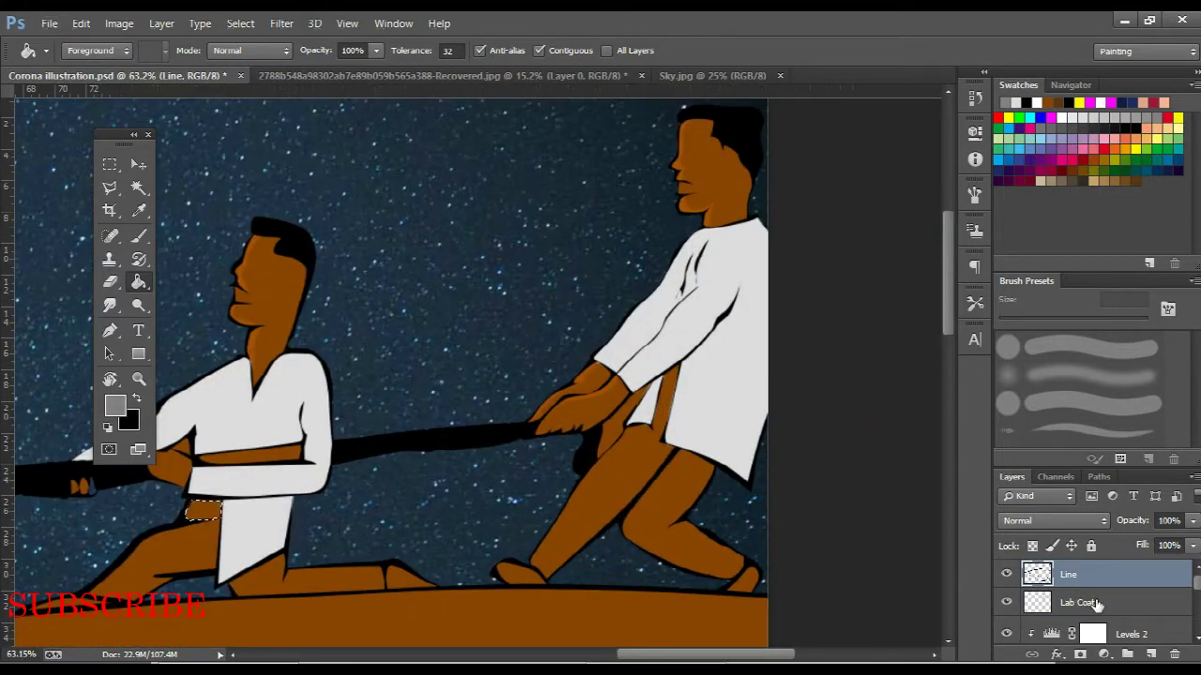
pyautogui.press('w')
pyautogui.click(241, 23)
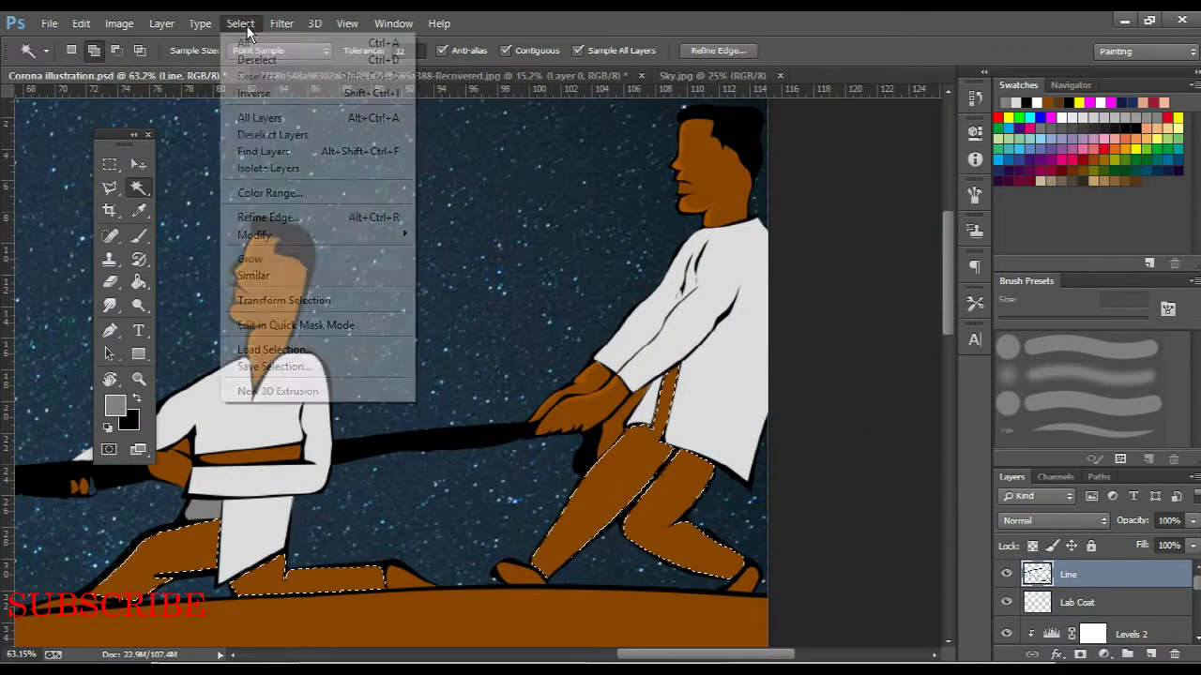
pyautogui.click(456, 269)
pyautogui.click(1107, 602)
pyautogui.click(1150, 654)
pyautogui.doubleClick(1077, 602)
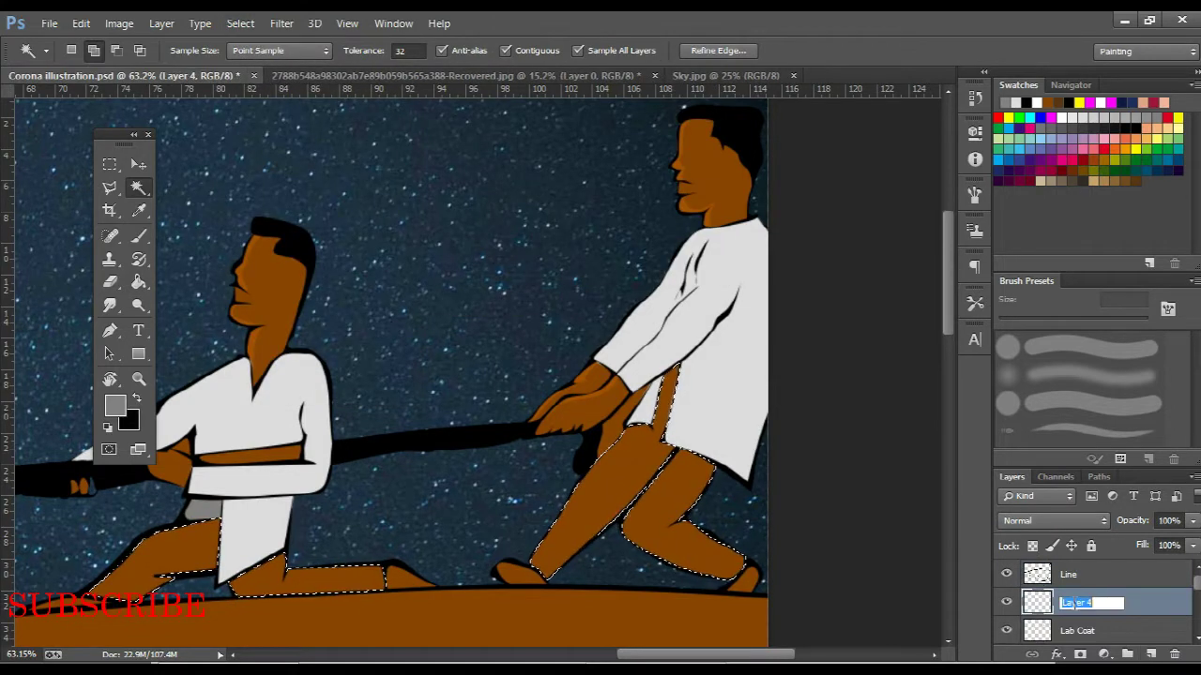
# Fill the upper rowers' legs black on the Trousers layer
pyautogui.press('g')
pyautogui.press('x')
pyautogui.click(656, 526)
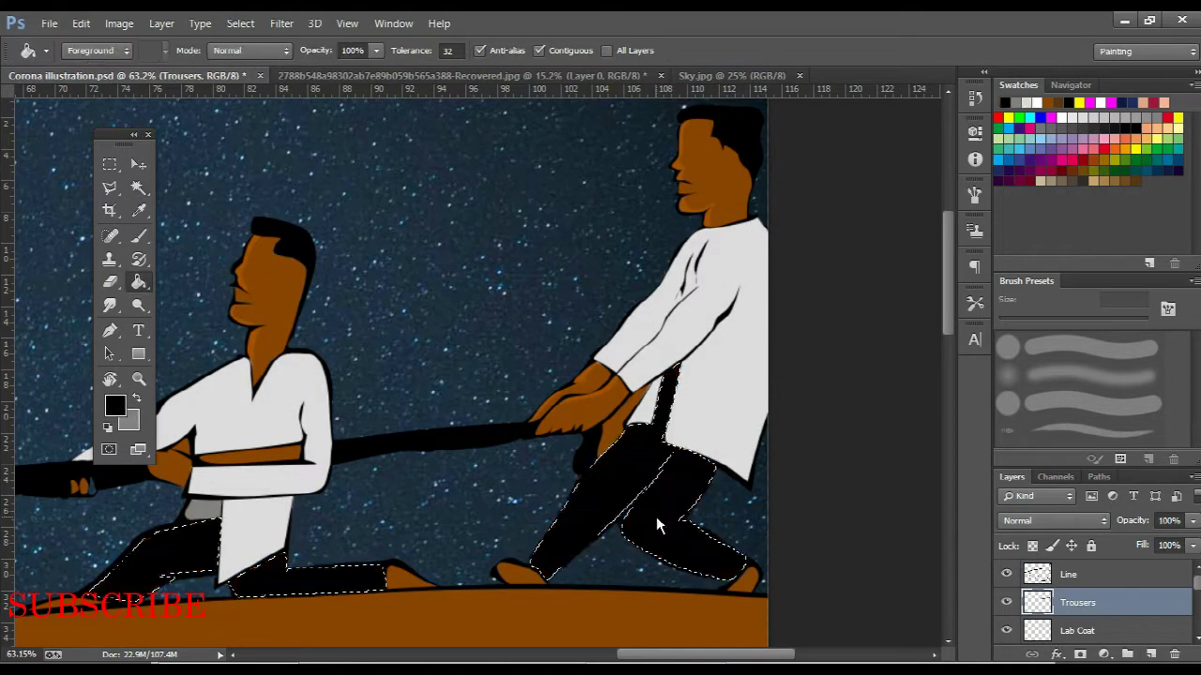
pyautogui.press('v')
pyautogui.scroll(-3, 398, 437)
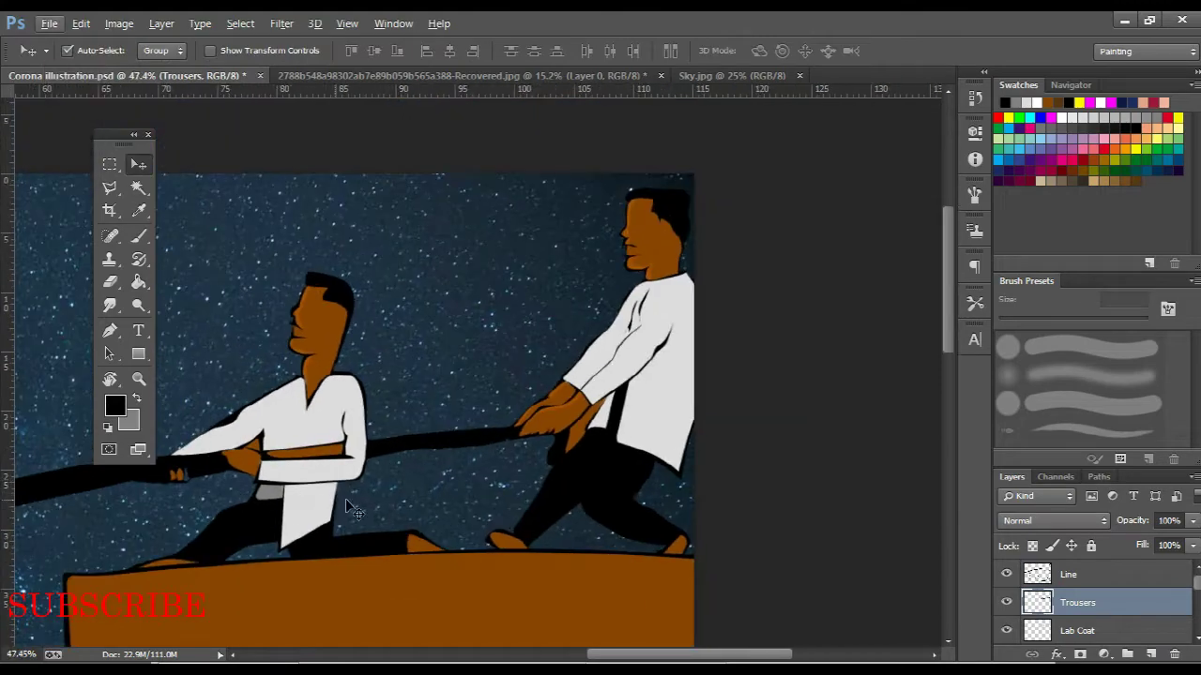
pyautogui.hotkey('ctrl', 'z')
pyautogui.press('g')
pyautogui.click(543, 501)
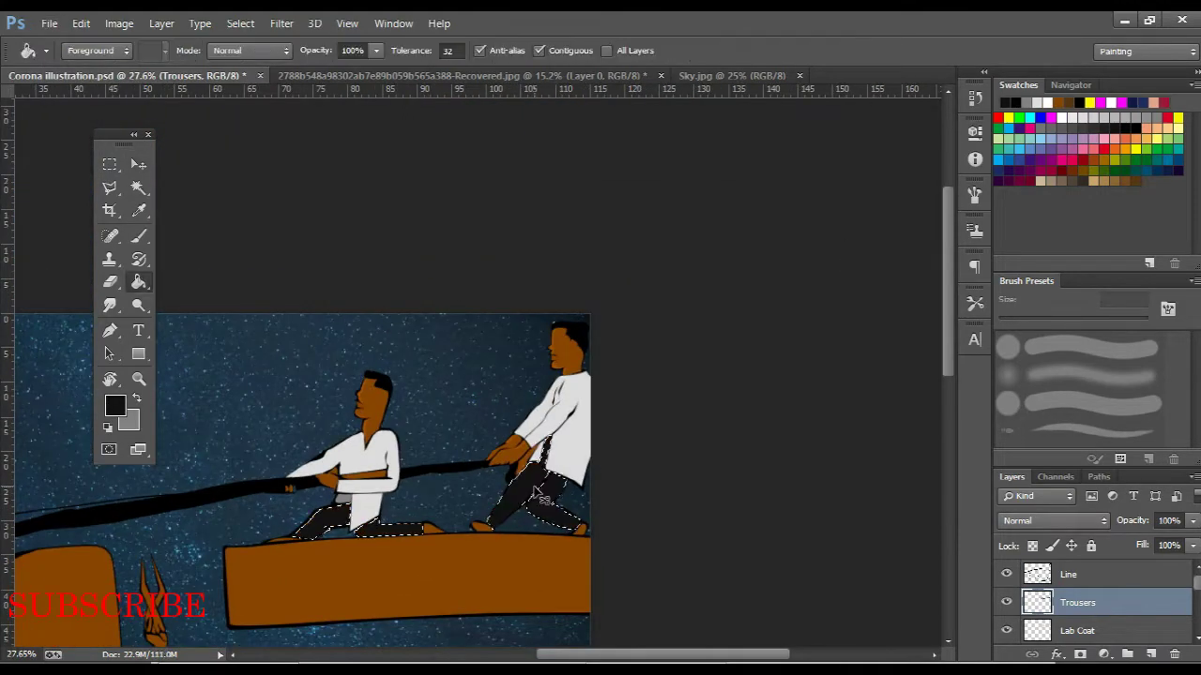
pyautogui.scroll(2, 390, 468)
pyautogui.scroll(-2, 390, 467)
# Select, expand and fill the lower man's trousers black
pyautogui.click(1069, 574)
pyautogui.press('w')
pyautogui.click(591, 544)
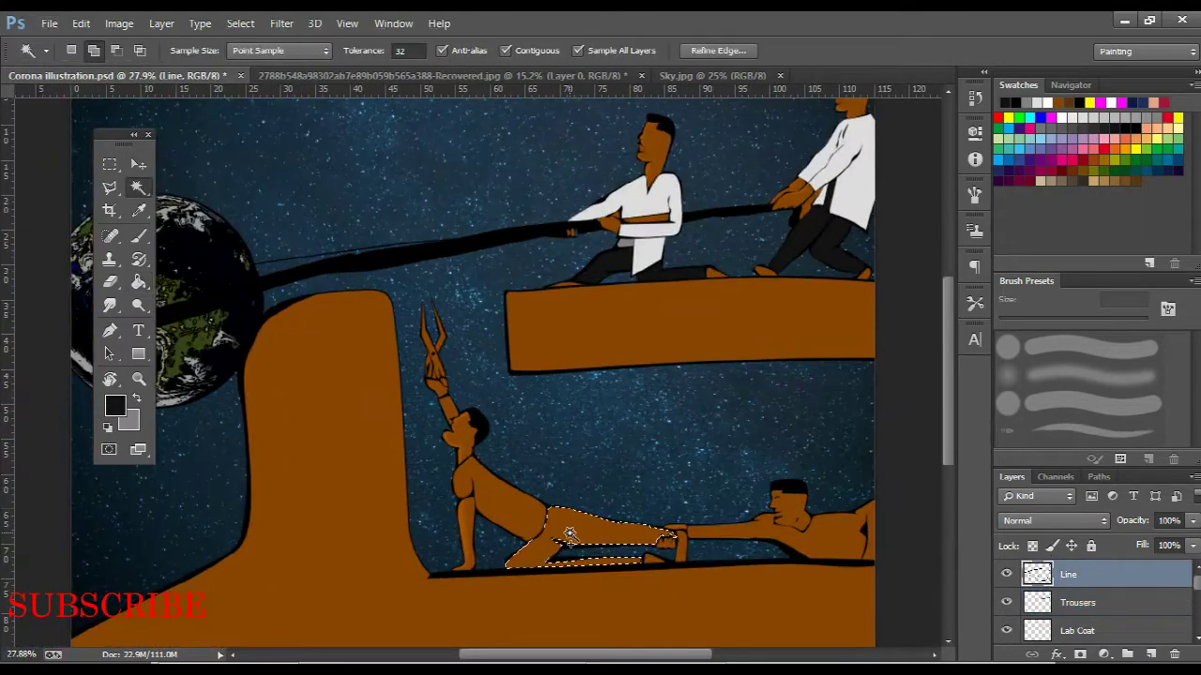
pyautogui.click(241, 24)
pyautogui.click(457, 265)
pyautogui.press('g')
pyautogui.hotkey('alt', '[')
pyautogui.click(605, 534)
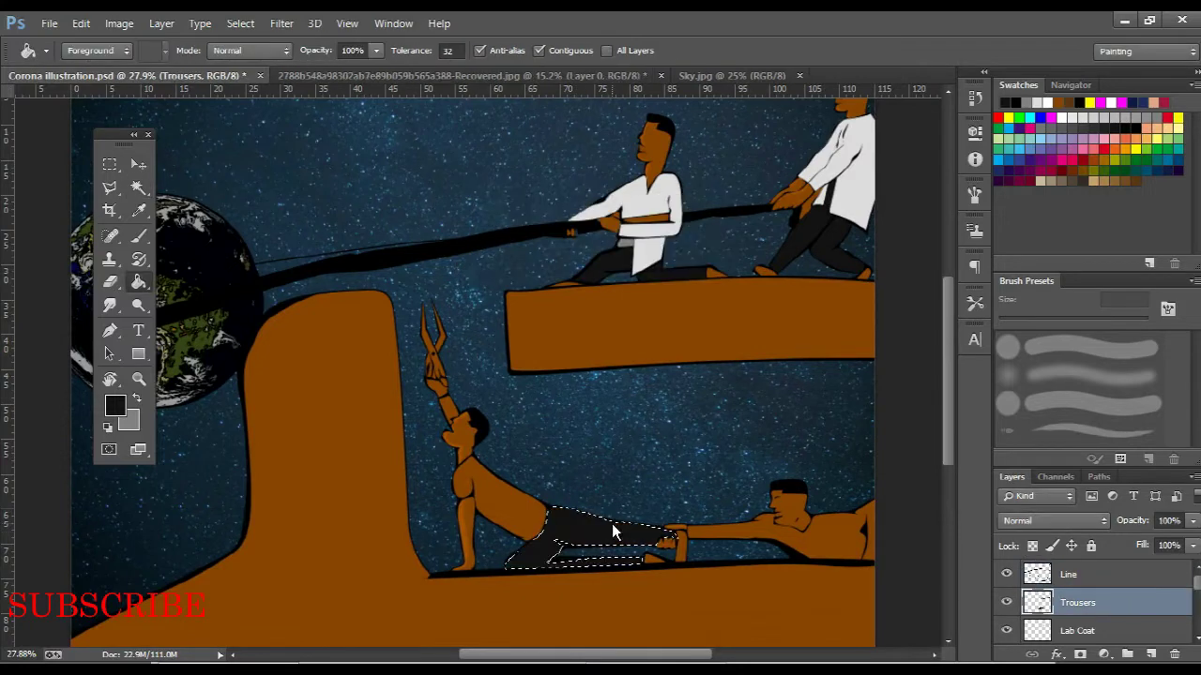
pyautogui.hotkey('ctrl', 'd')
pyautogui.scroll(-2, 585, 365)
pyautogui.scroll(1, 818, 512)
pyautogui.scroll(1, 818, 511)
# Select and expand the lying man's shirt and add a layer named Police
pyautogui.click(1069, 575)
pyautogui.press('w')
pyautogui.click(656, 525)
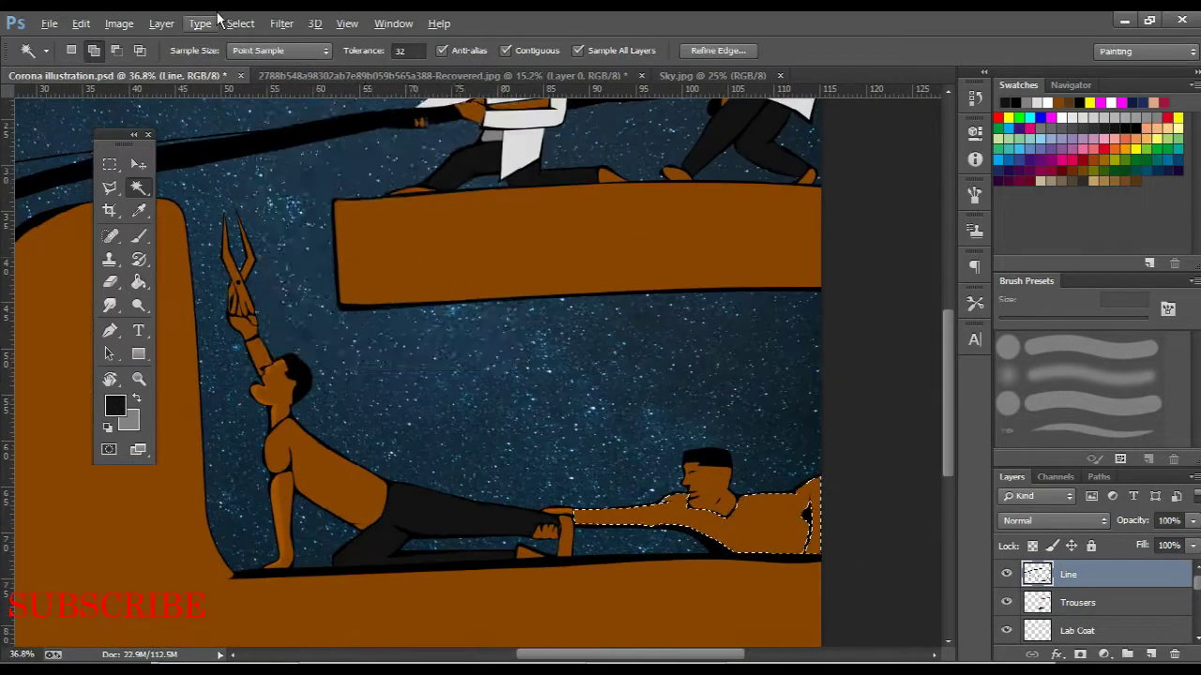
pyautogui.click(241, 23)
pyautogui.click(442, 265)
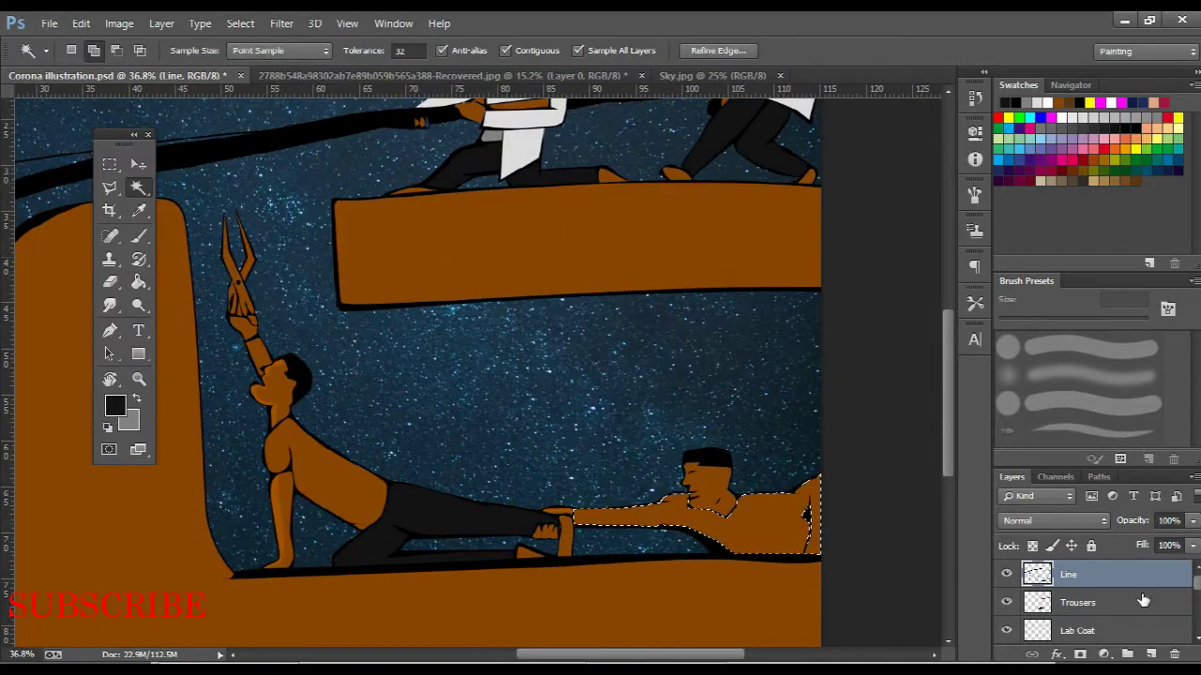
pyautogui.hotkey('ctrl', 'shift', 'alt', 'n')
pyautogui.doubleClick(1089, 602)
pyautogui.write('Polie')
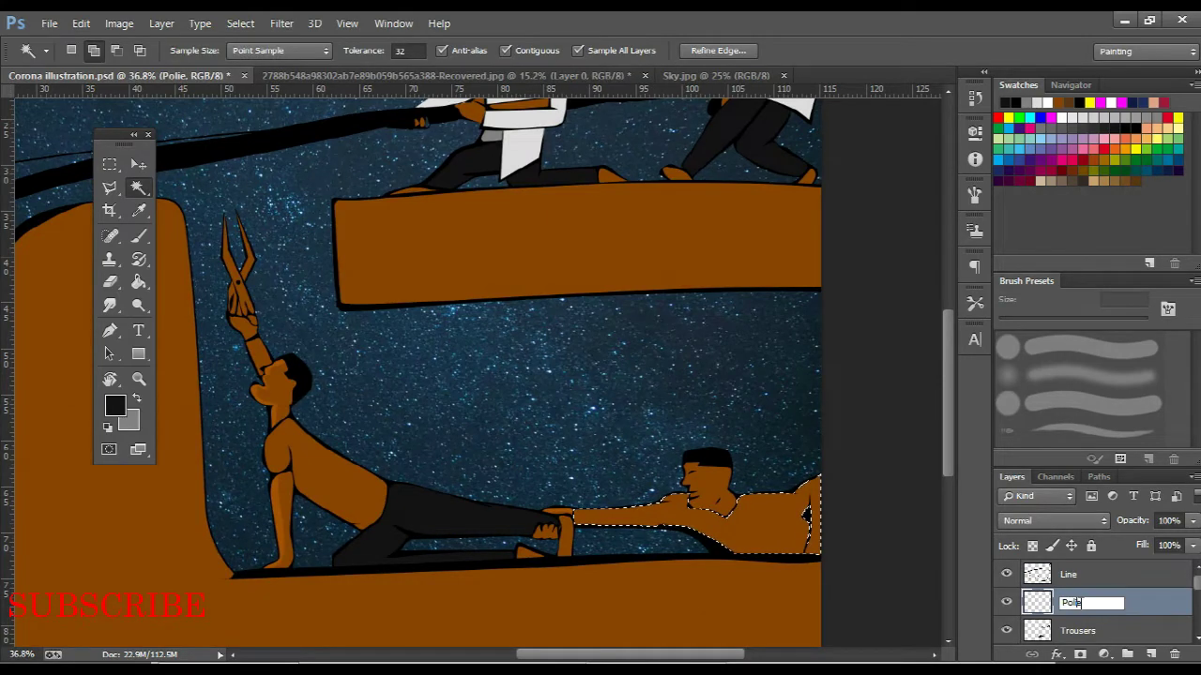
pyautogui.write('g')
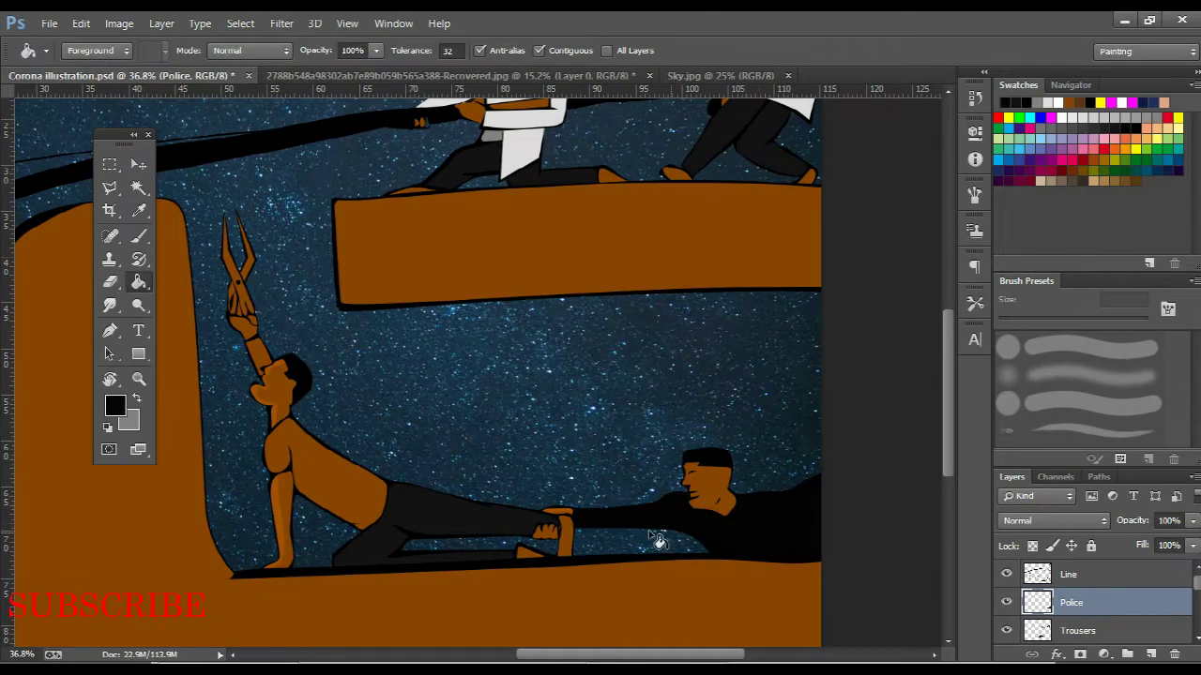
# Fill the lying man's shirt black, replacing an accidental teal fill
pyautogui.click(1179, 147)
pyautogui.click(750, 521)
pyautogui.hotkey('ctrl', 'z')
pyautogui.click(1133, 128)
pyautogui.click(766, 517)
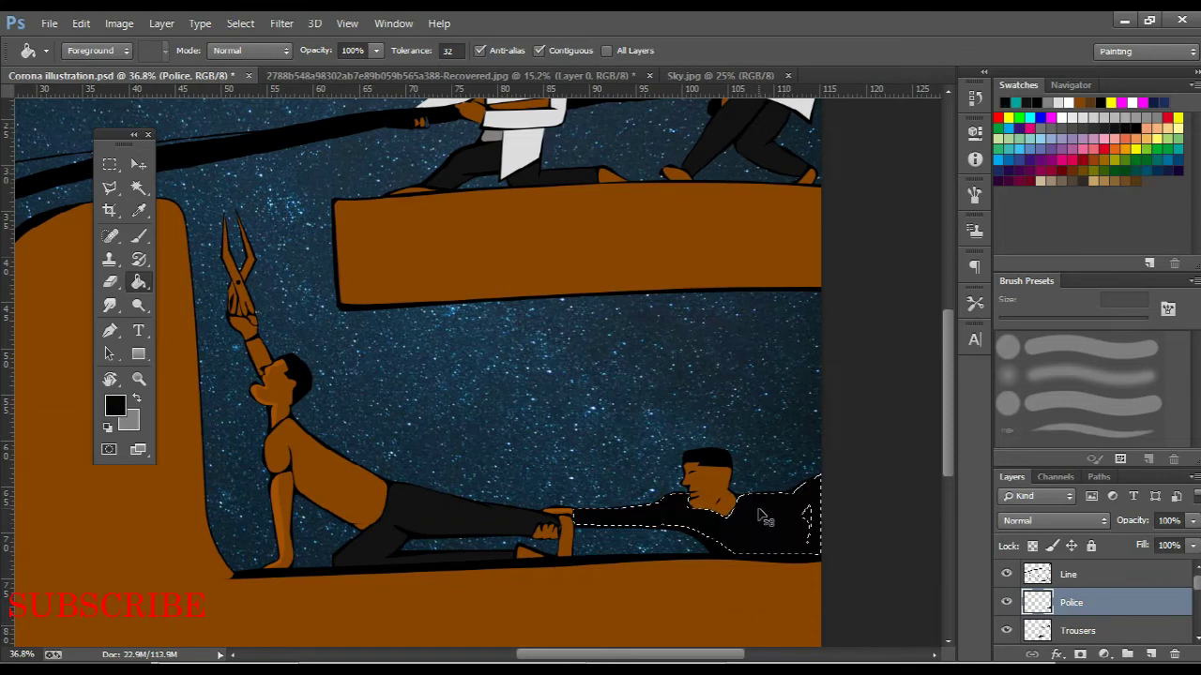
pyautogui.scroll(-2, 605, 494)
pyautogui.press('v')
pyautogui.scroll(2, 605, 494)
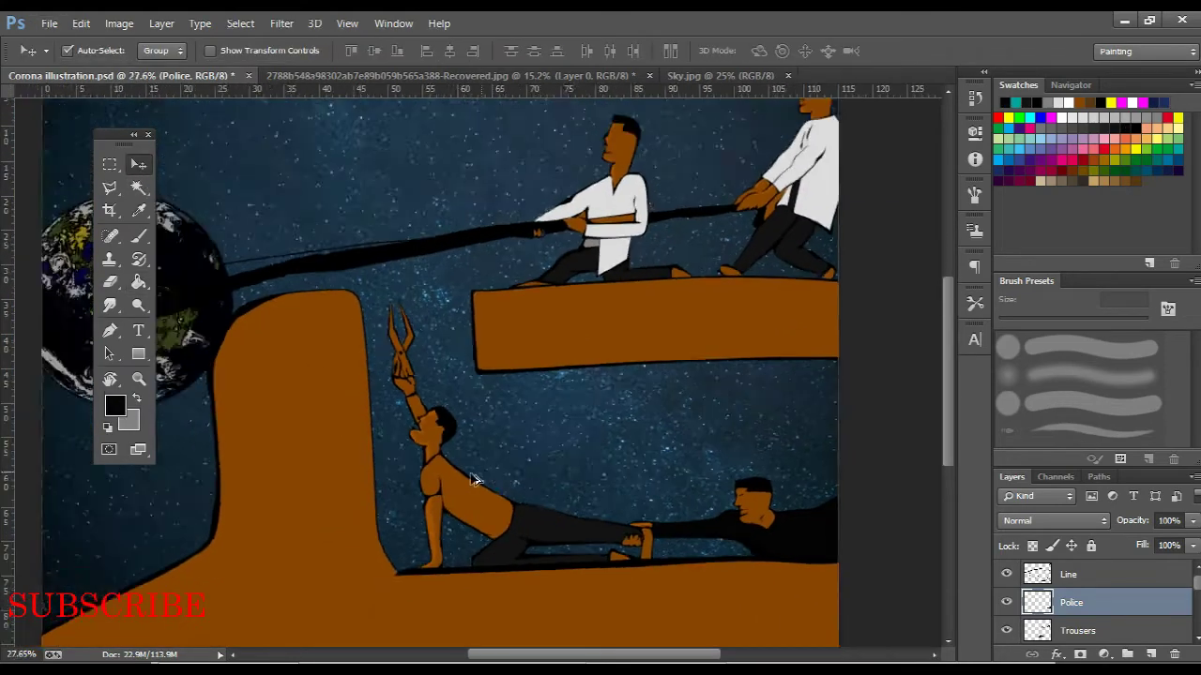
pyautogui.scroll(-2, 264, 437)
# Select and expand the kneeling man's torso and add a Civilian cloth layer
pyautogui.click(1070, 574)
pyautogui.scroll(2, 484, 464)
pyautogui.press('w')
pyautogui.scroll(1, 483, 465)
pyautogui.click(507, 526)
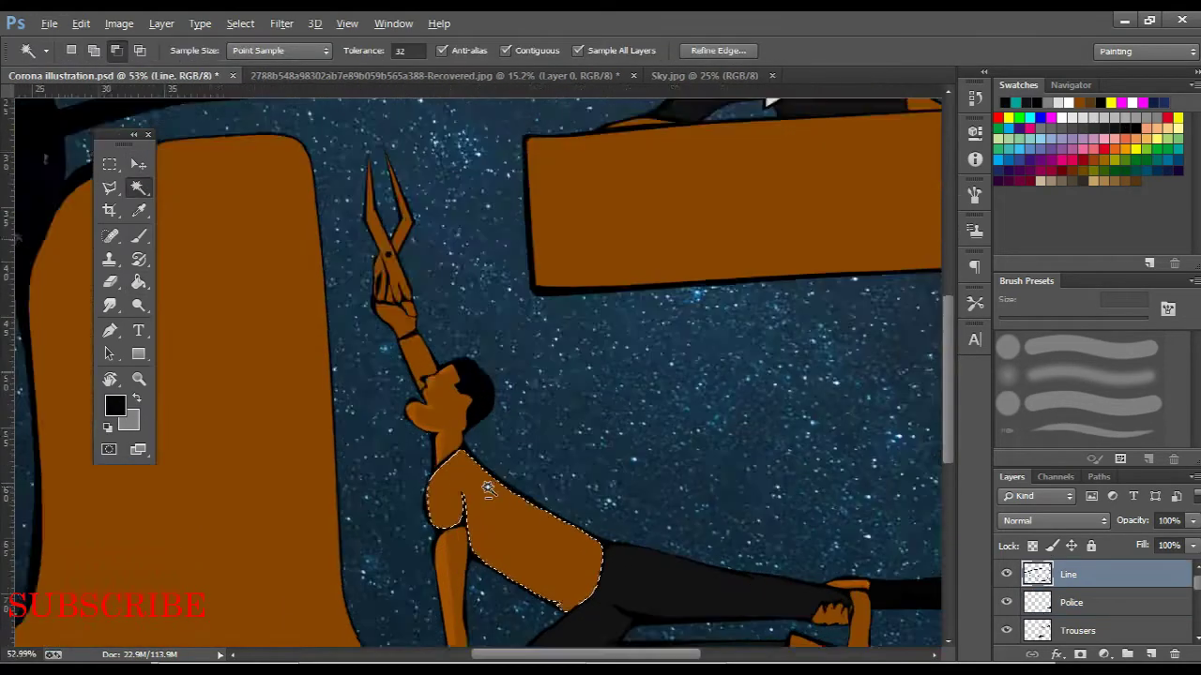
pyautogui.click(281, 23)
pyautogui.click(403, 267)
pyautogui.press('Return')
pyautogui.scroll(-1, 1104, 605)
pyautogui.click(1115, 611)
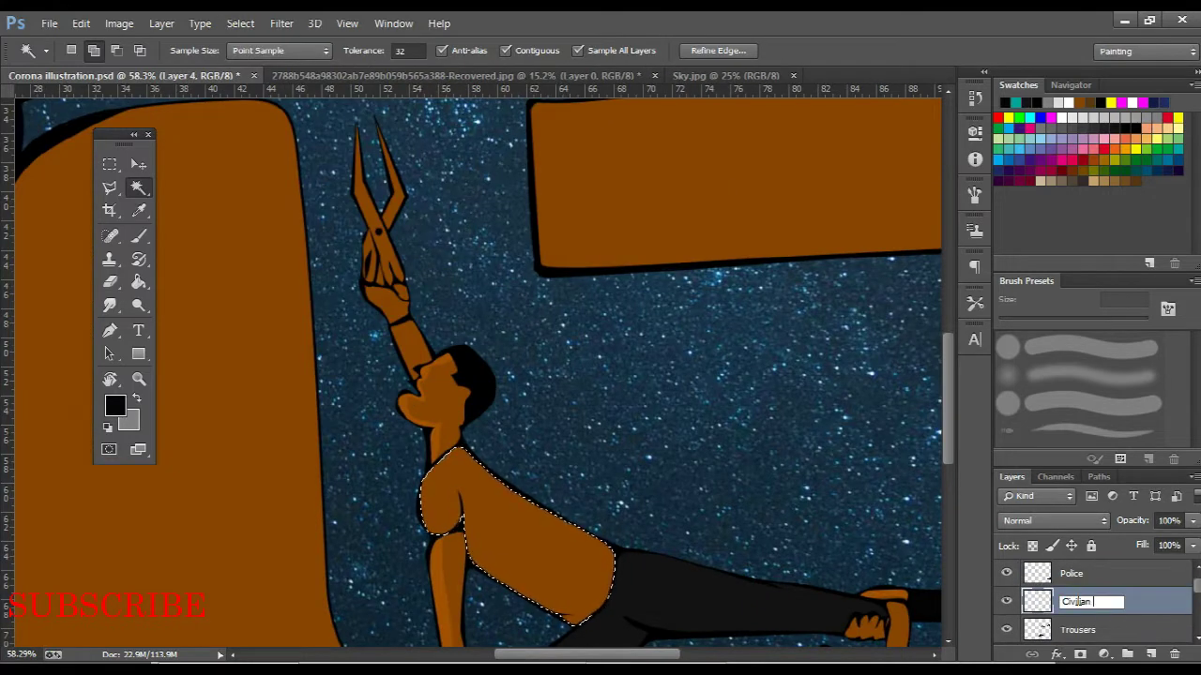
# Fill the kneeling man's torso blue and deselect
pyautogui.click(1033, 162)
pyautogui.press('g')
pyautogui.click(501, 523)
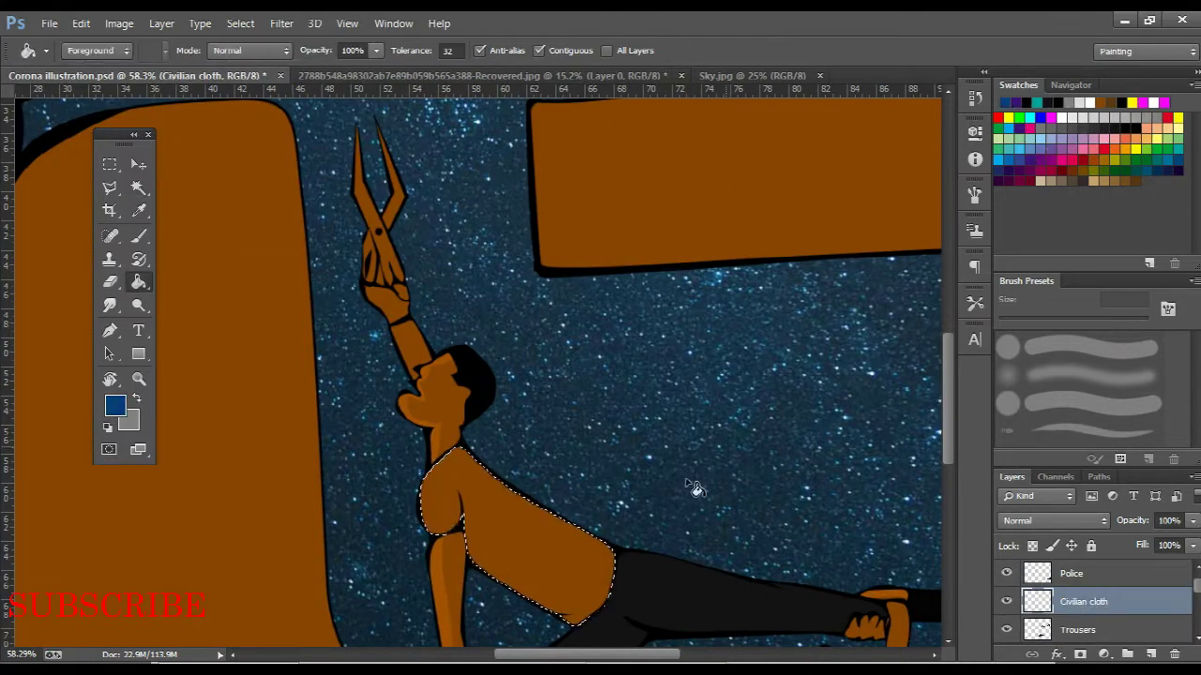
pyautogui.hotkey('ctrl', 'd')
pyautogui.scroll(-3, 669, 575)
pyautogui.scroll(3, 669, 575)
# Select the sleeve cuff near the hand and add Layer 4 for painting it
pyautogui.hotkey('alt', ']')
pyautogui.hotkey('alt', ']')
pyautogui.press('w')
pyautogui.click(683, 486)
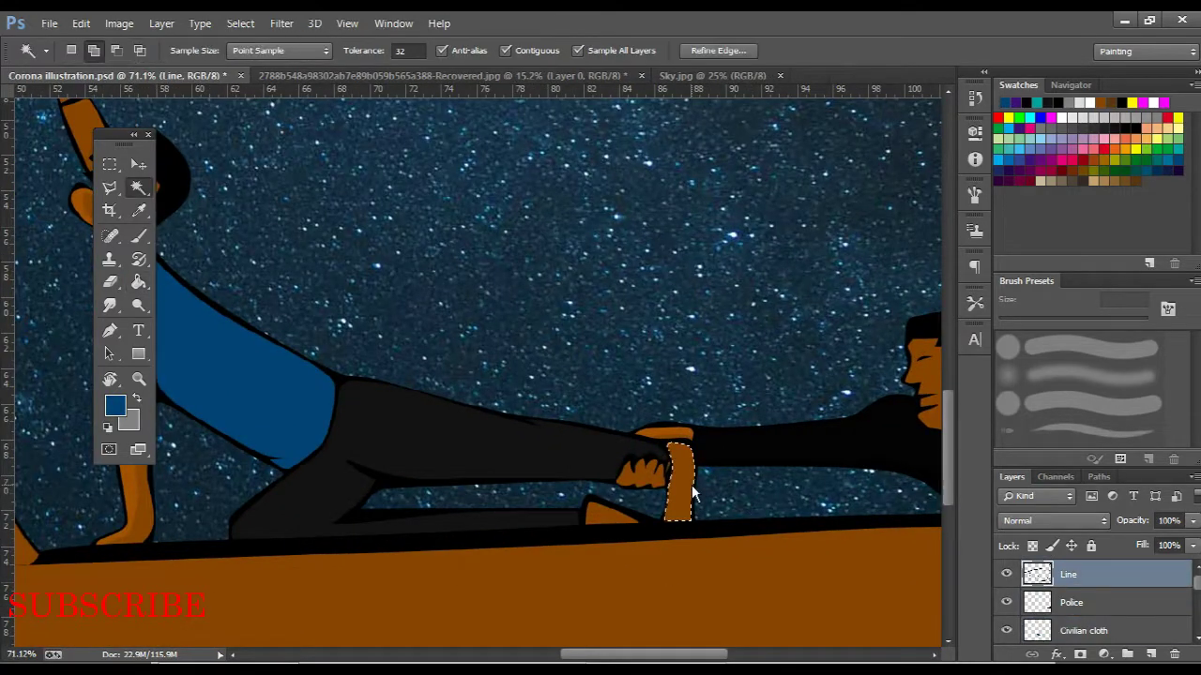
pyautogui.keyDown('ctrl'); pyautogui.click(1150, 654); pyautogui.keyUp('ctrl')
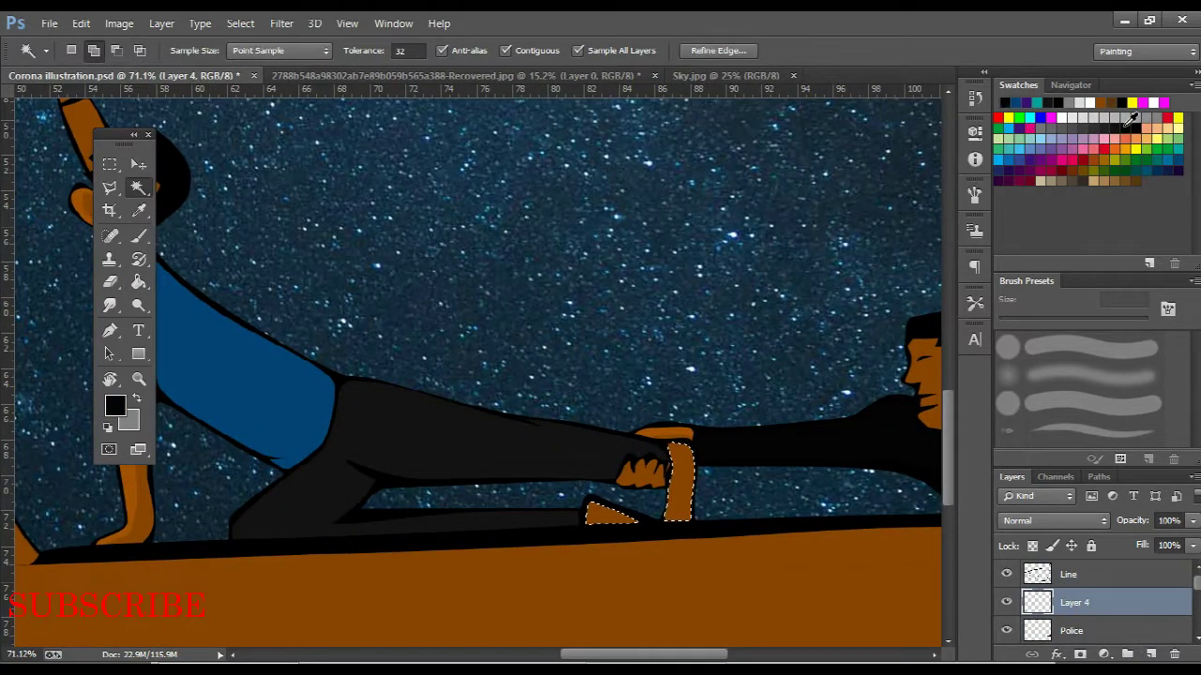
pyautogui.press('b')
pyautogui.scroll(-2, 479, 375)
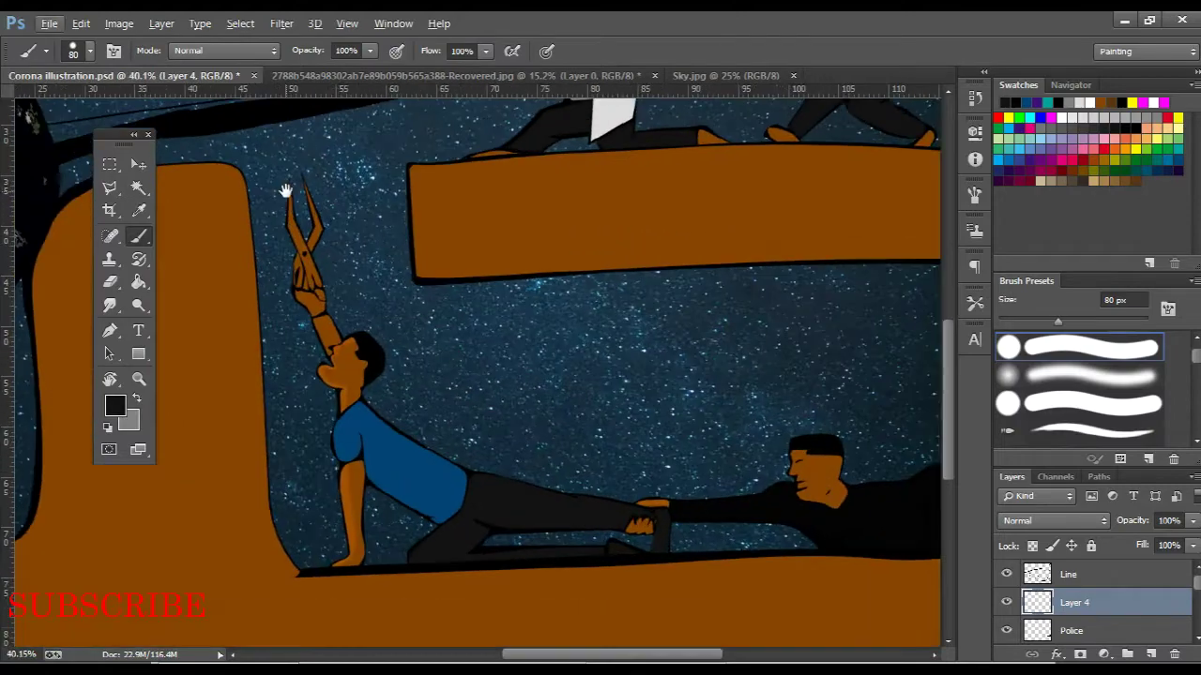
# Target the Civilian cloth layer to prepare for painting the men's teeth
pyautogui.moveTo(827, 373); pyautogui.dragTo(959, 560)
pyautogui.press('w')
pyautogui.click(1074, 577)
pyautogui.hscroll(5, 661, 334)
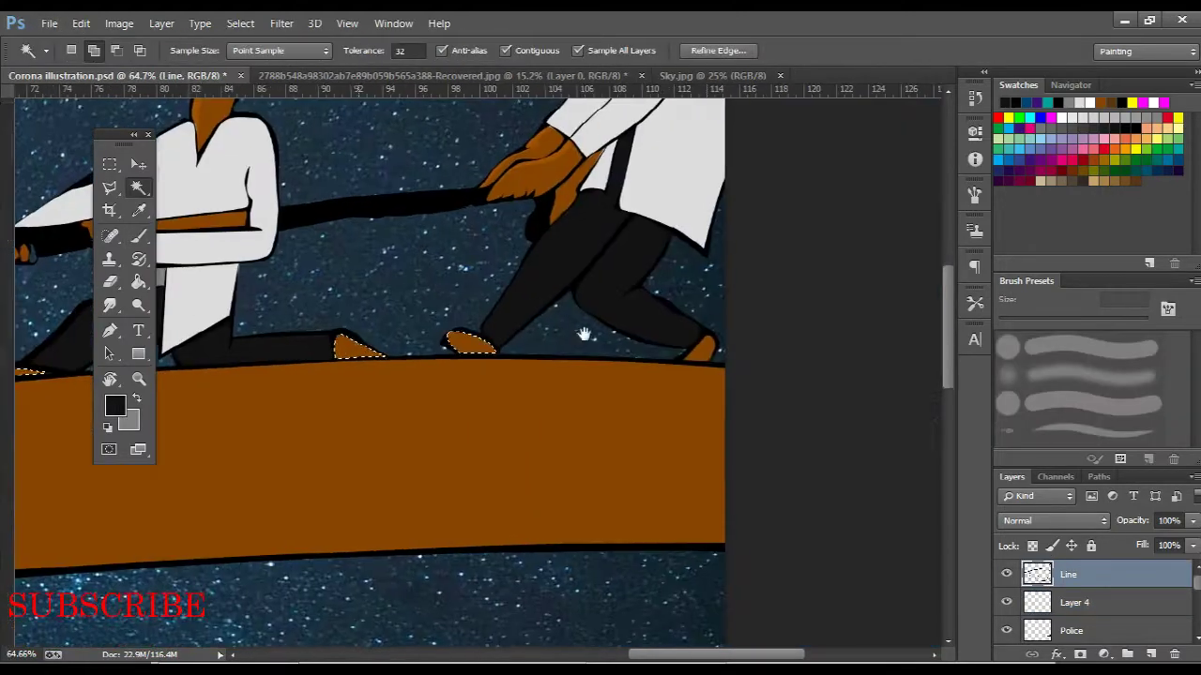
pyautogui.press('b')
pyautogui.scroll(-2, 227, 379)
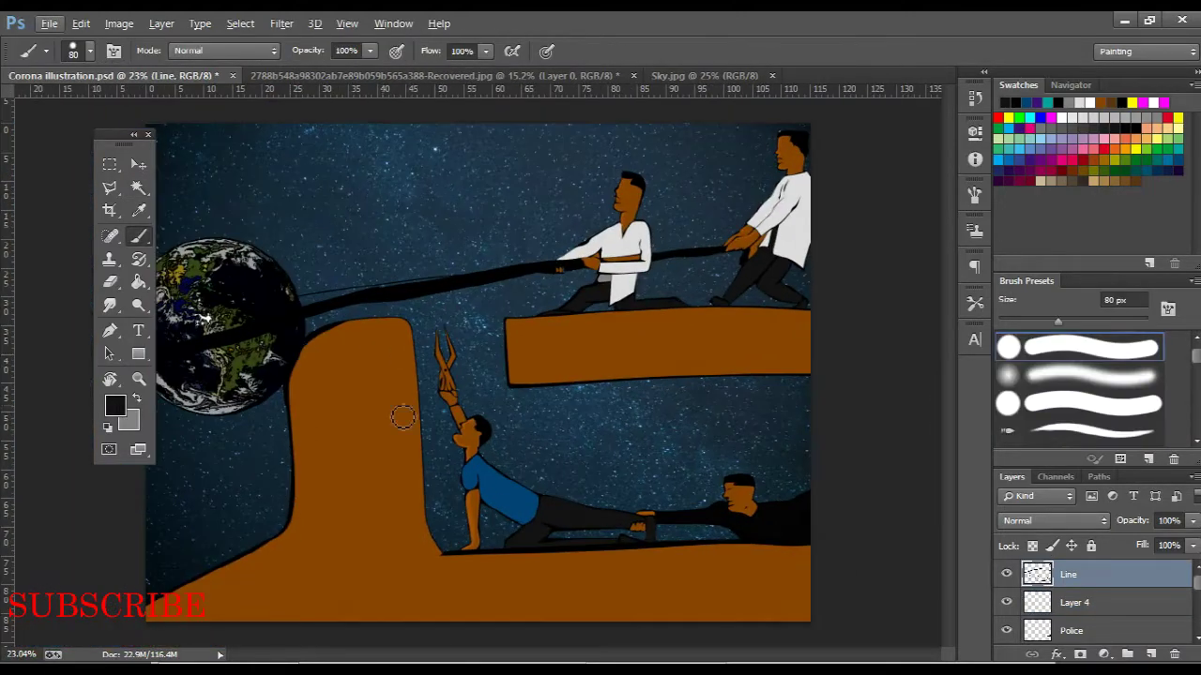
pyautogui.scroll(3, 403, 416)
pyautogui.scroll(-1, 791, 531)
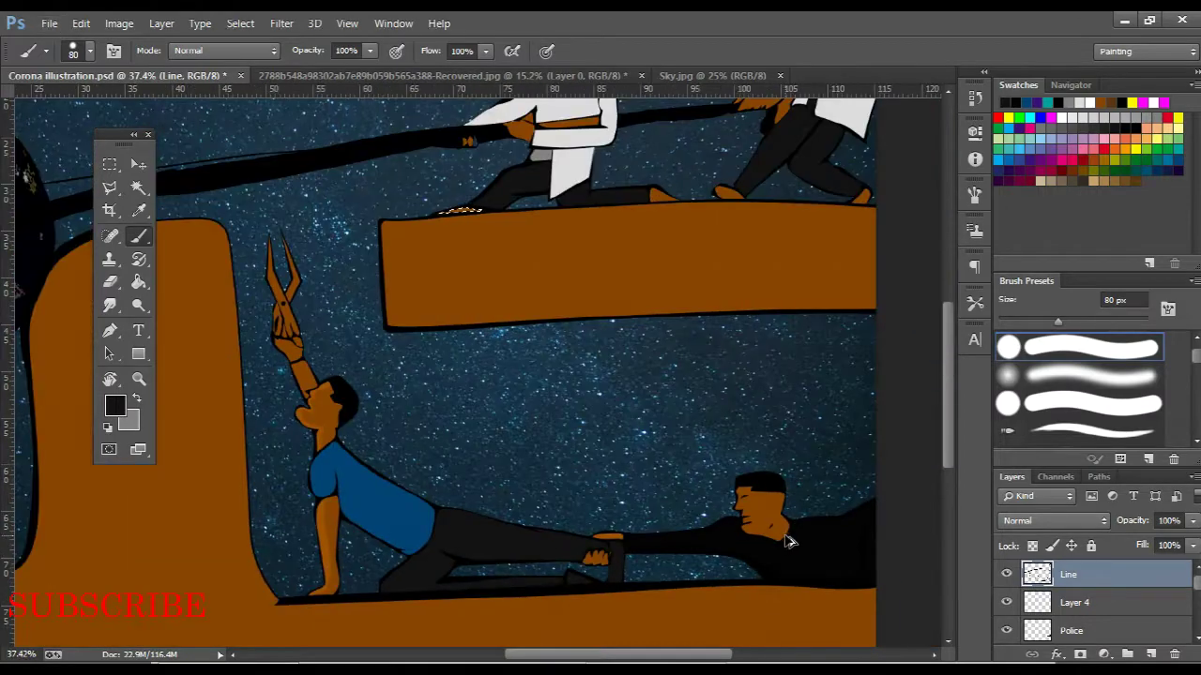
pyautogui.click(1079, 603)
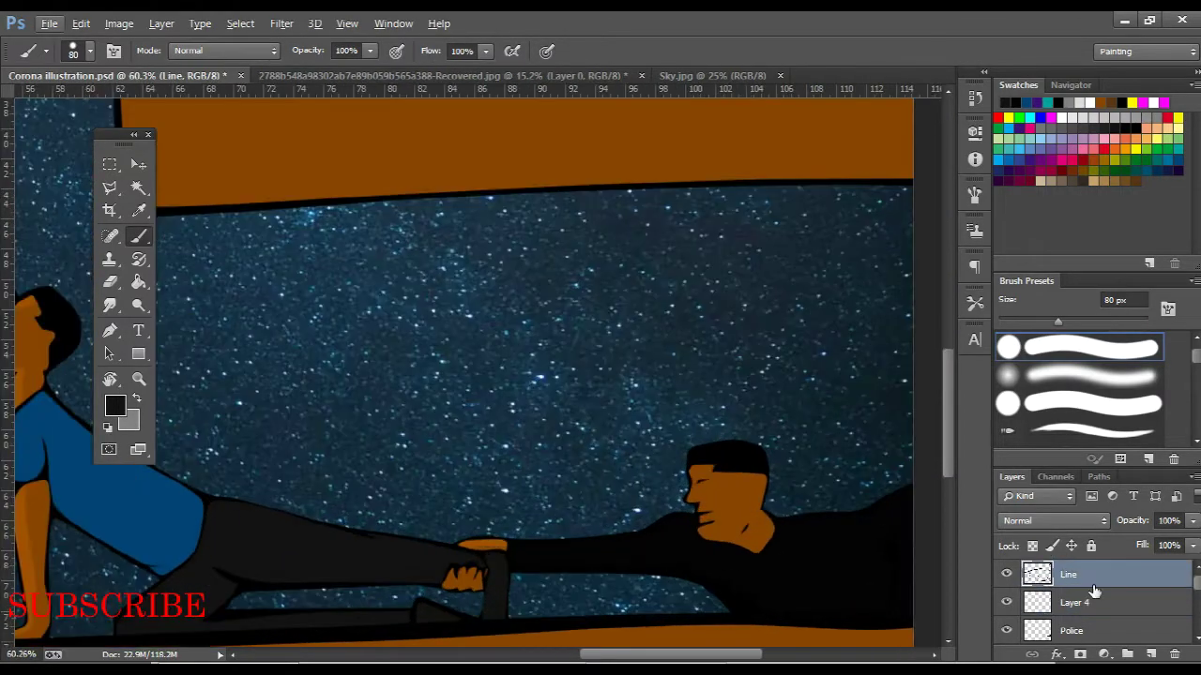
pyautogui.click(1079, 630)
pyautogui.scroll(5, 703, 563)
# Fill the lying man's mouth path with white teeth
pyautogui.press('p')
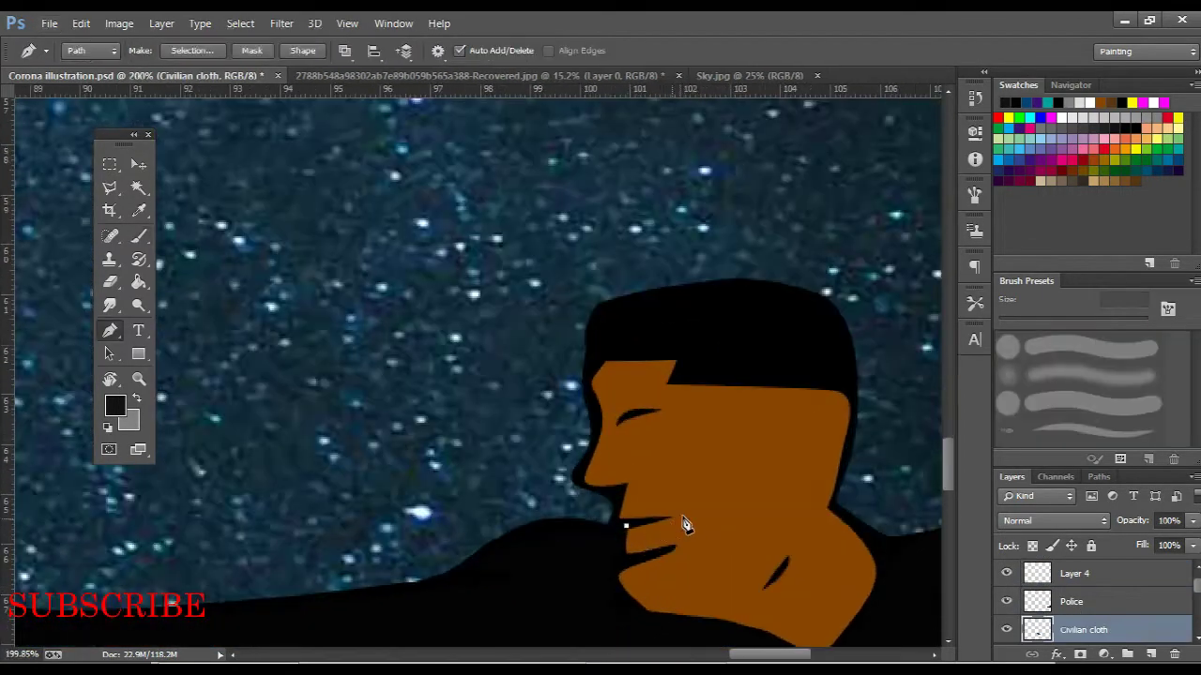
pyautogui.rightClick(662, 553)
pyautogui.click(716, 329)
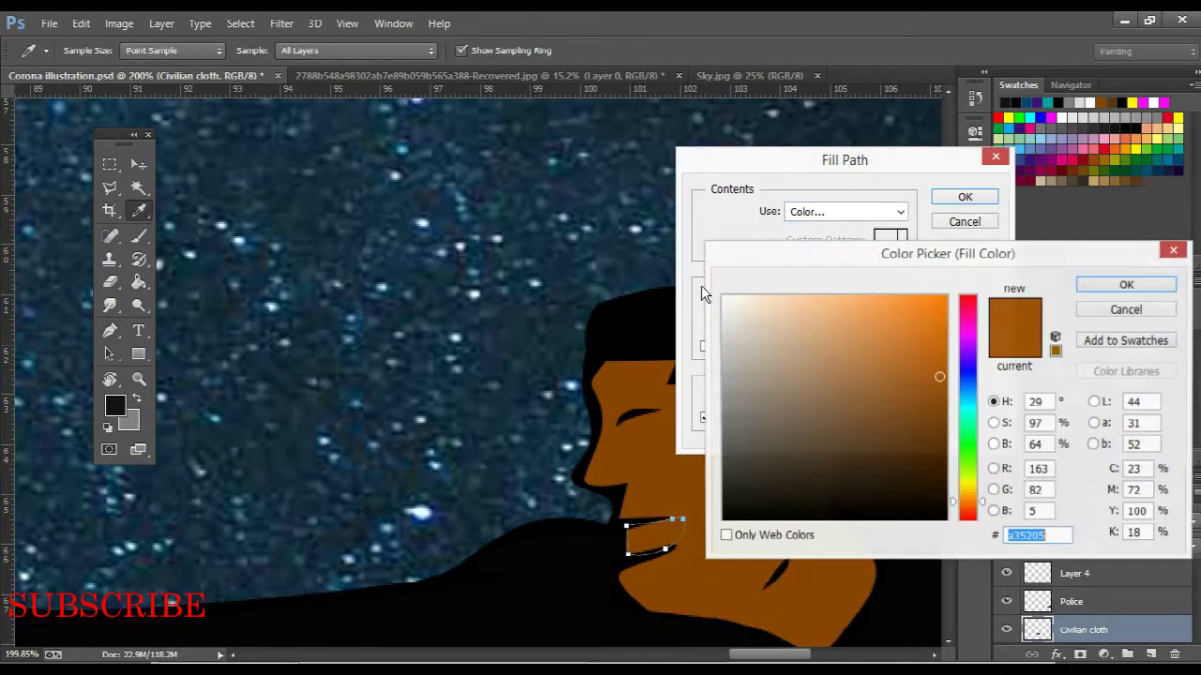
pyautogui.click(1144, 281)
pyautogui.click(960, 196)
pyautogui.scroll(-5, 554, 399)
pyautogui.scroll(3, 397, 279)
pyautogui.scroll(3, 397, 279)
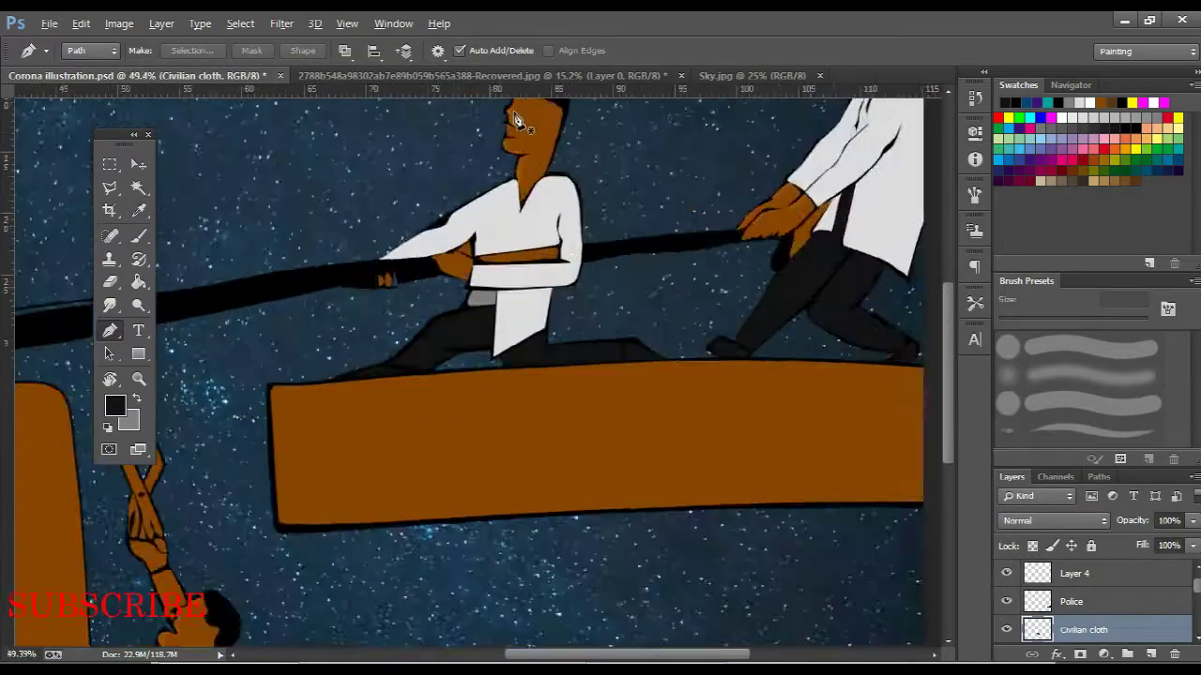
pyautogui.scroll(3, 472, 165)
# Fill the first standing man's mouth path with white teeth
pyautogui.rightClick(473, 215)
pyautogui.click(525, 285)
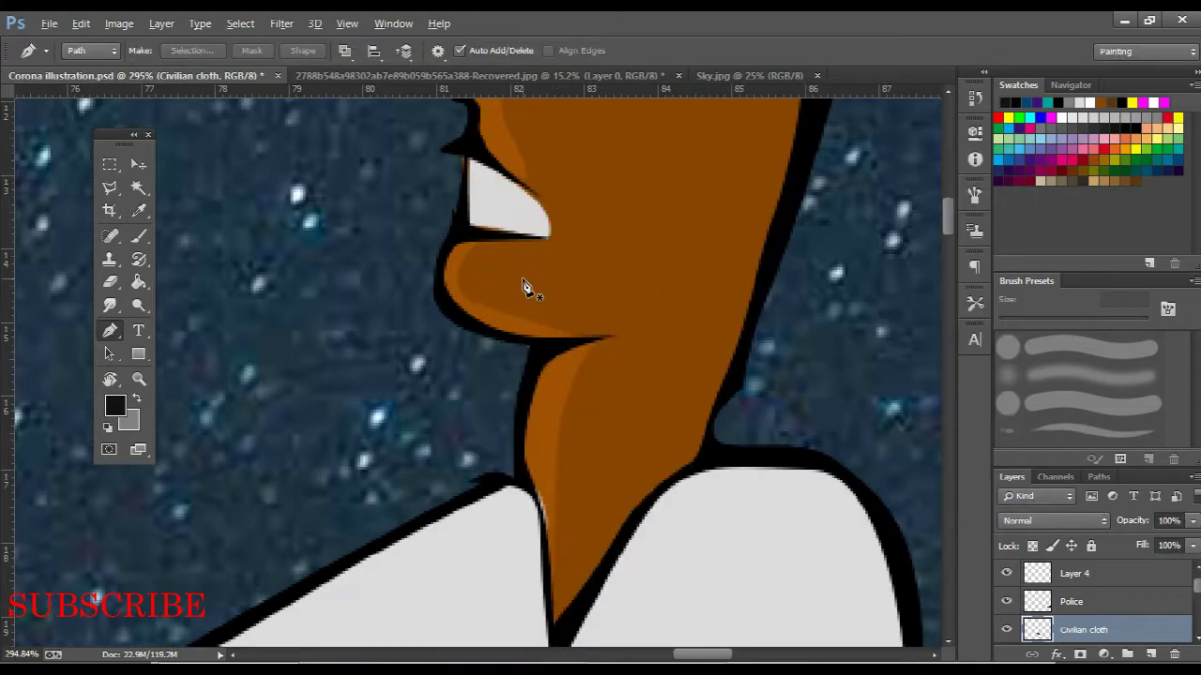
pyautogui.scroll(-5, 528, 287)
pyautogui.scroll(5, 693, 232)
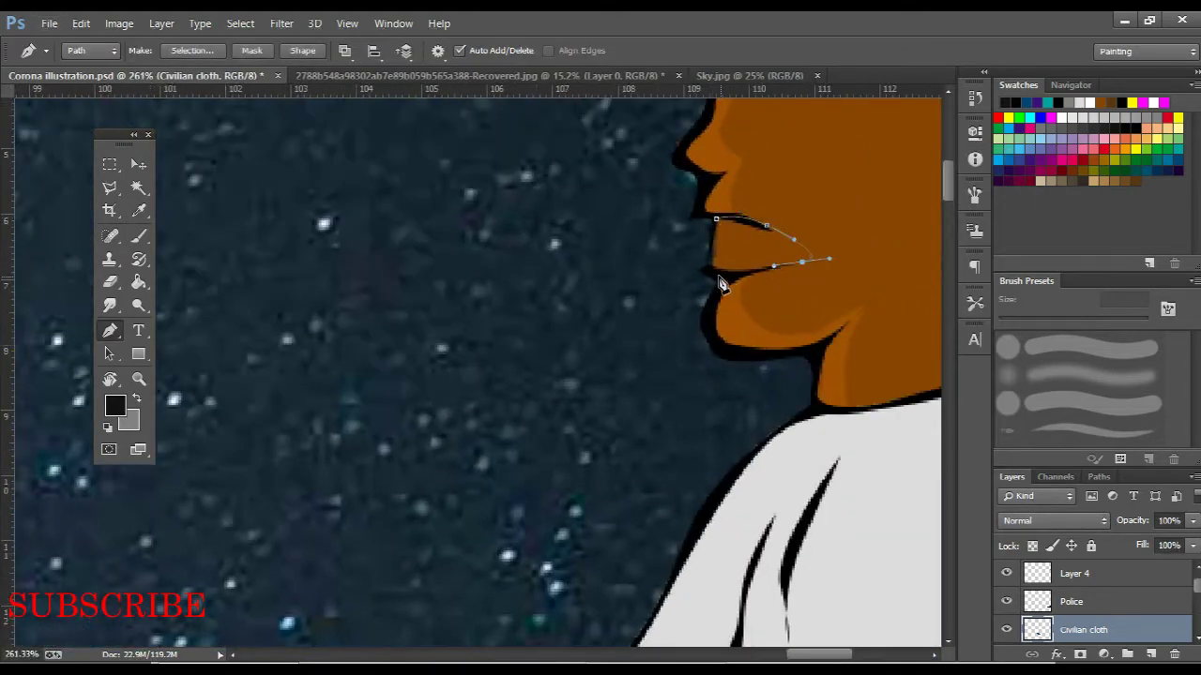
# Close and fill the second standing man's mouth path with white teeth
pyautogui.click(716, 219)
pyautogui.rightClick(715, 219)
pyautogui.click(745, 334)
pyautogui.scroll(-5, 737, 335)
pyautogui.scroll(2, 610, 353)
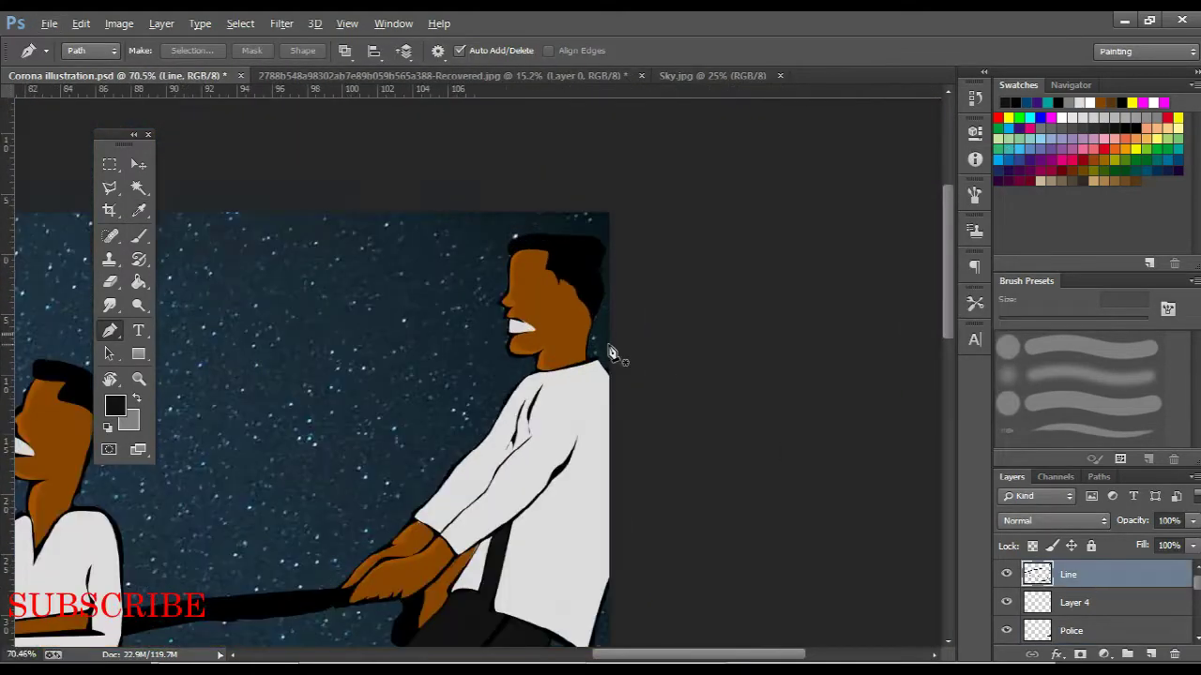
pyautogui.scroll(4, 511, 329)
pyautogui.scroll(-3, 432, 345)
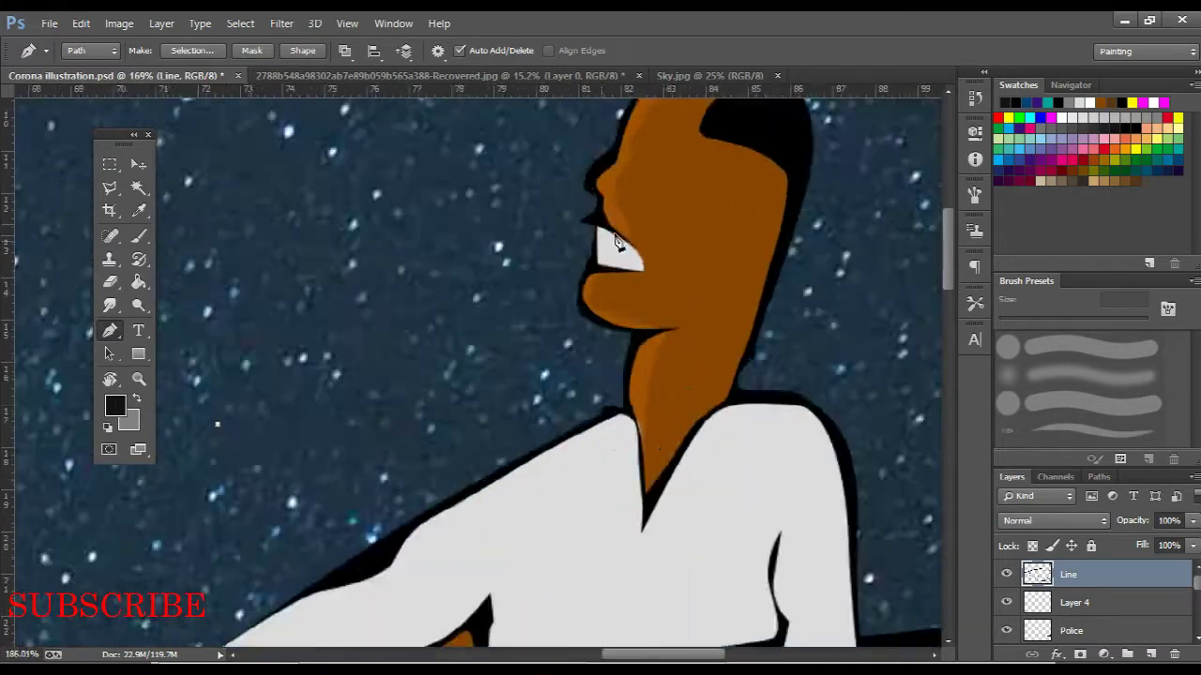
pyautogui.scroll(-2, 584, 272)
pyautogui.scroll(2, 584, 272)
pyautogui.scroll(2, 596, 281)
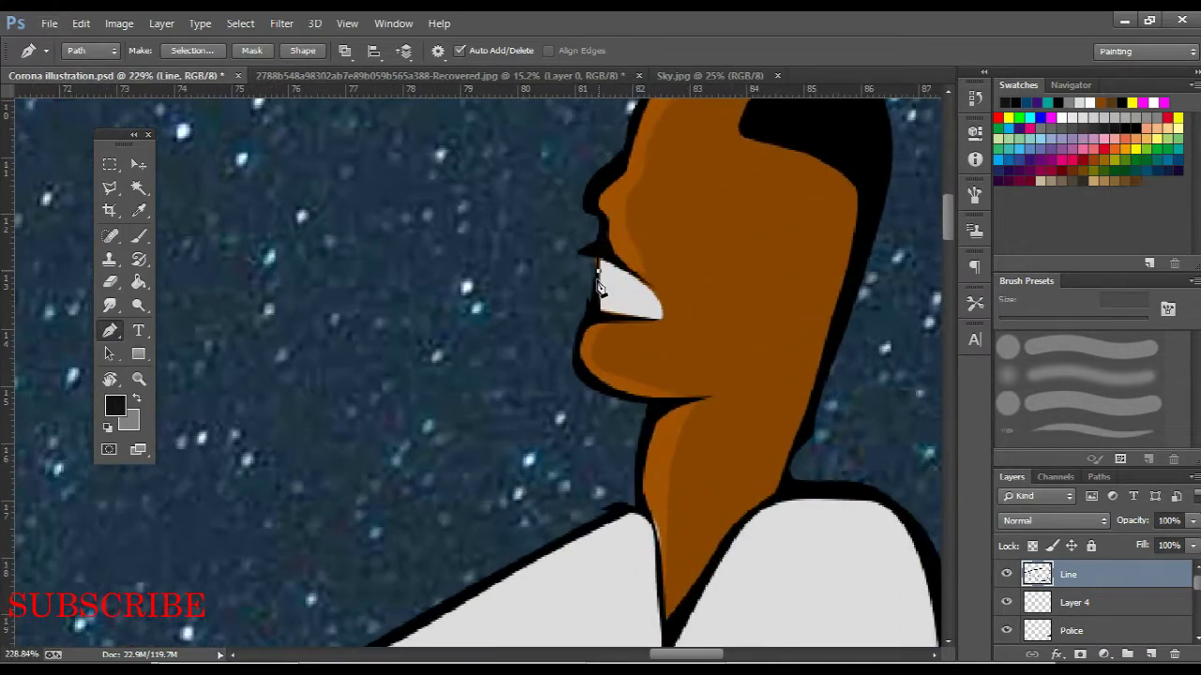
pyautogui.scroll(-3, 598, 280)
pyautogui.scroll(2, 563, 441)
pyautogui.scroll(2, 546, 471)
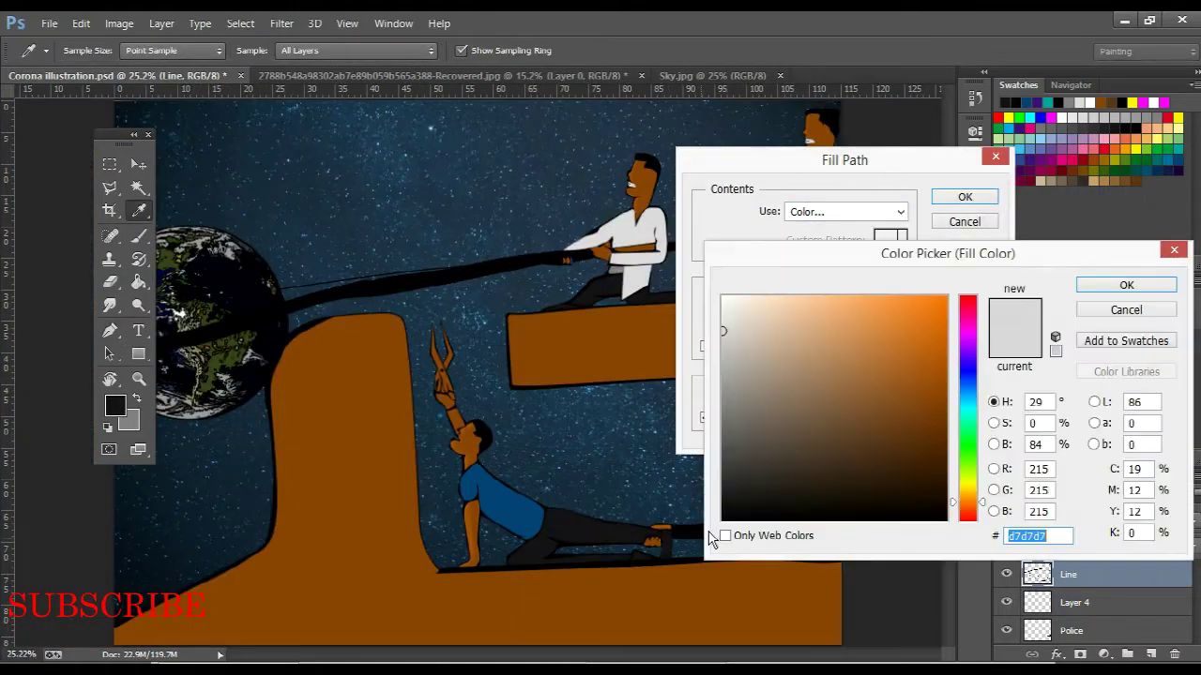
pyautogui.scroll(2, 601, 281)
pyautogui.scroll(-2, 600, 281)
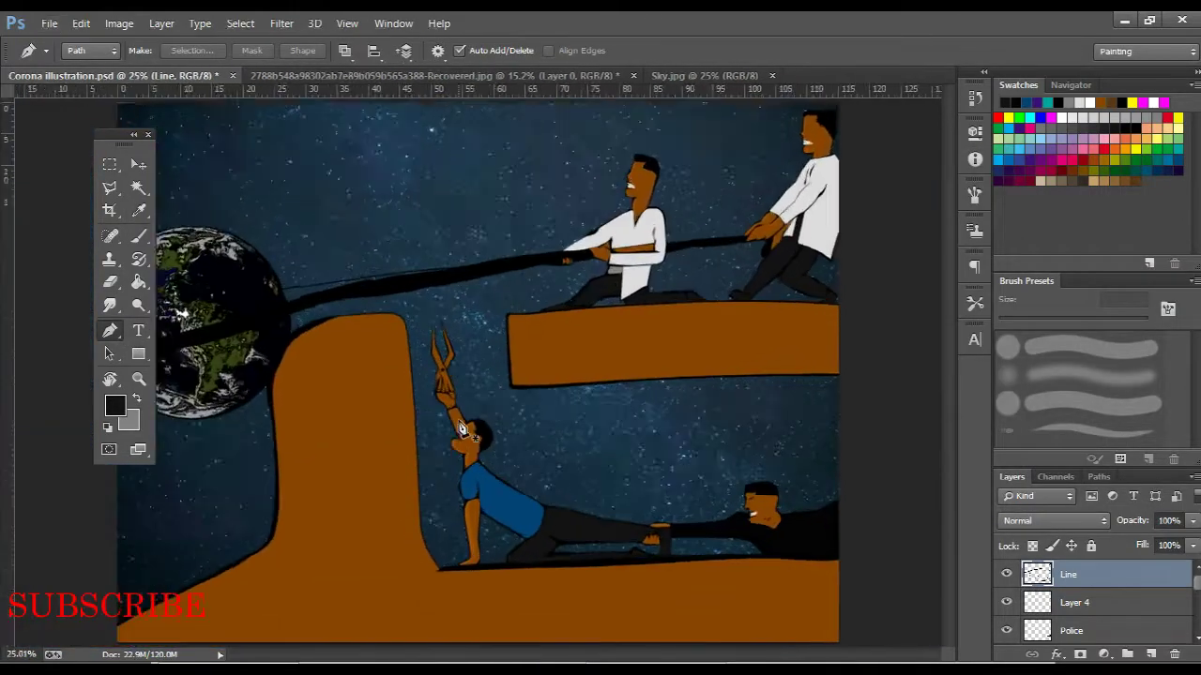
pyautogui.scroll(1, 600, 281)
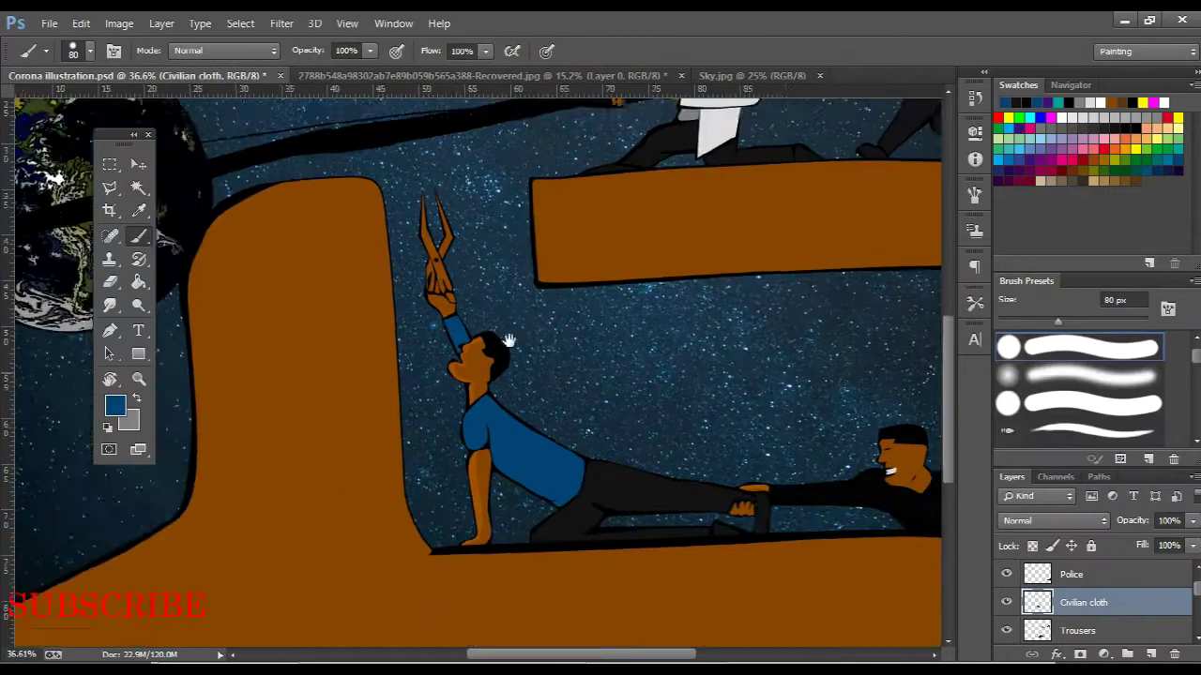
# Add a new layer for the kneeling man's shirt shading and begin a shadow path
pyautogui.moveTo(508, 341); pyautogui.dragTo(515, 309)
pyautogui.click(1148, 654)
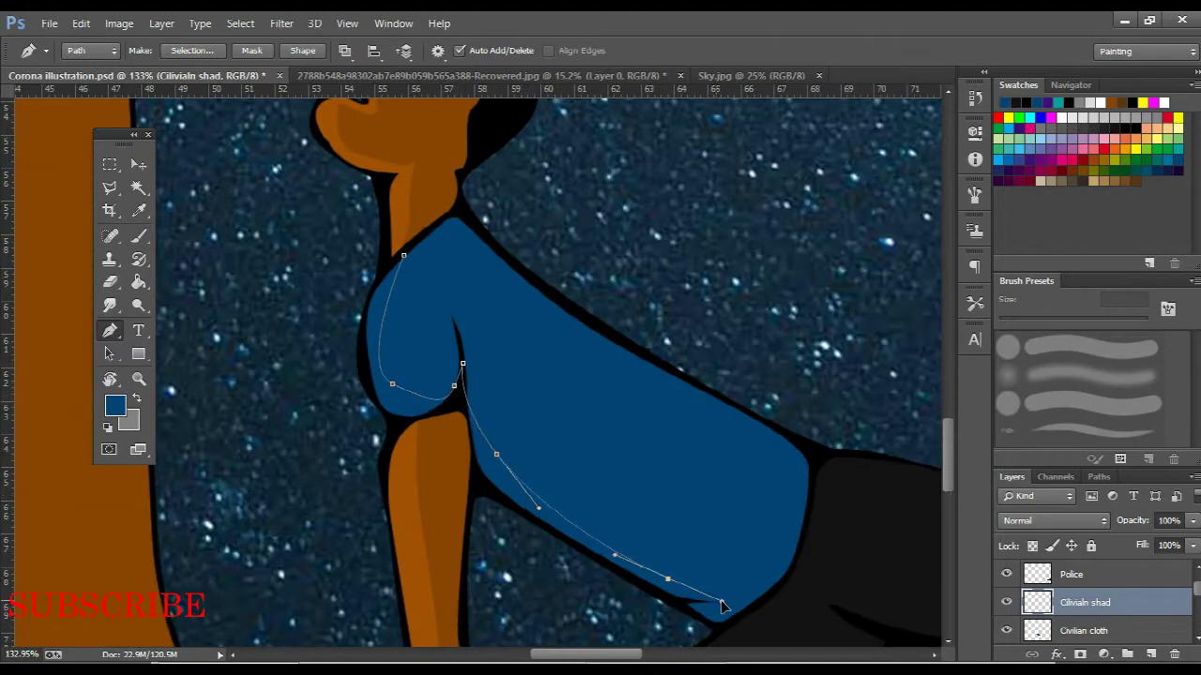
pyautogui.click(722, 632)
pyautogui.moveTo(525, 521); pyautogui.dragTo(561, 374)
pyautogui.scroll(2, 509, 291)
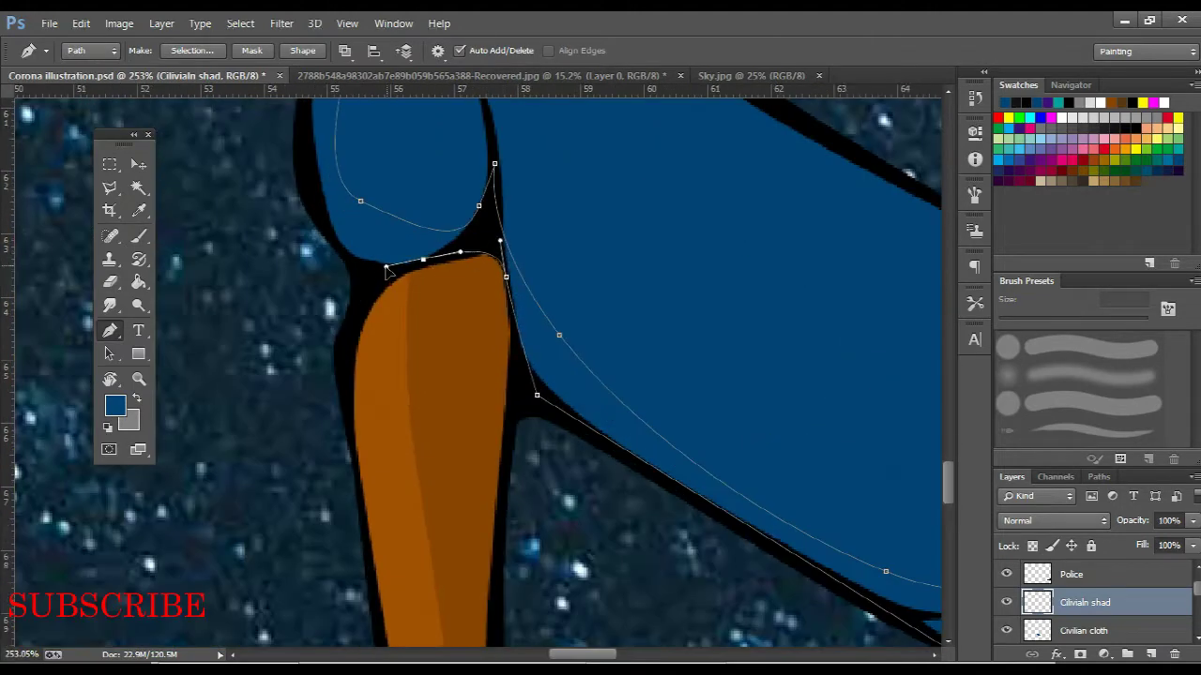
pyautogui.scroll(2, 422, 277)
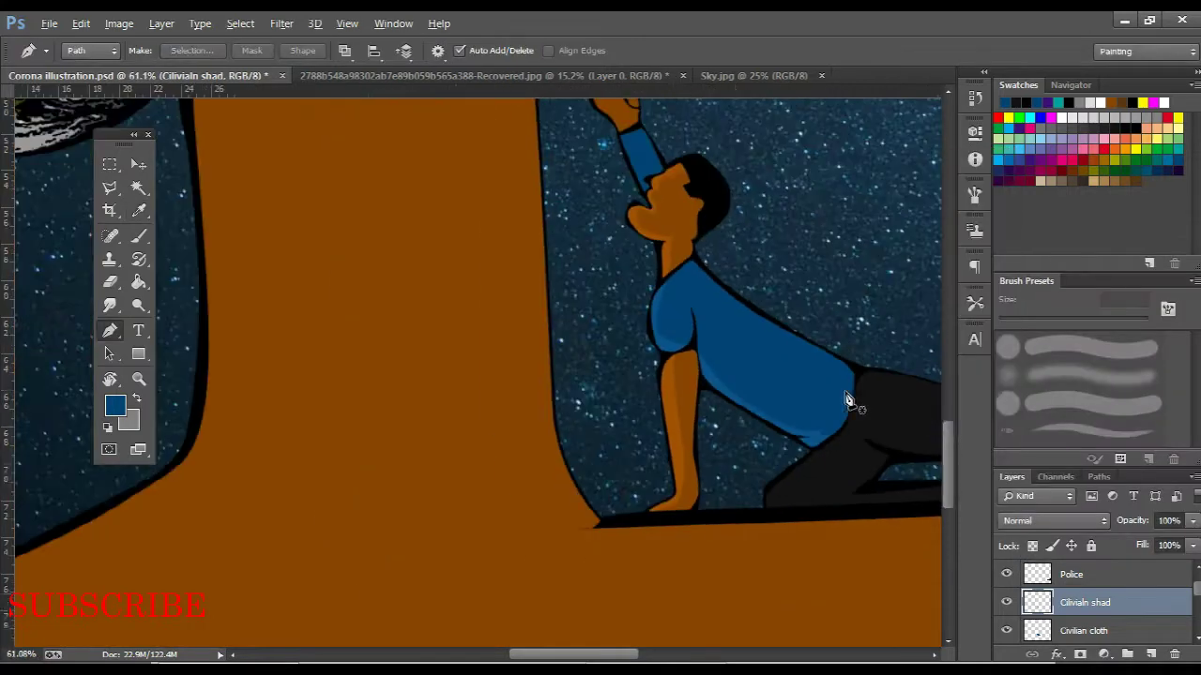
pyautogui.scroll(2, 847, 401)
# Draw and fill a shading path along the kneeling man's shoulder
pyautogui.click(481, 272)
pyautogui.moveTo(517, 309); pyautogui.dragTo(537, 343)
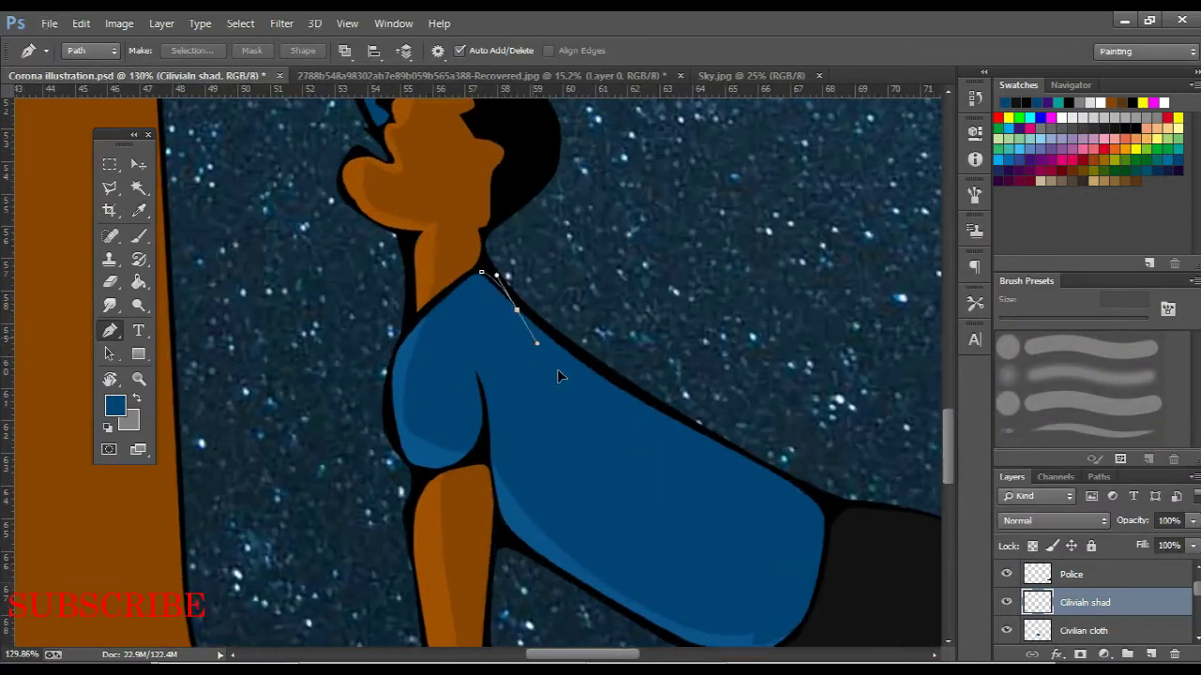
pyautogui.rightClick(526, 356)
pyautogui.click(544, 334)
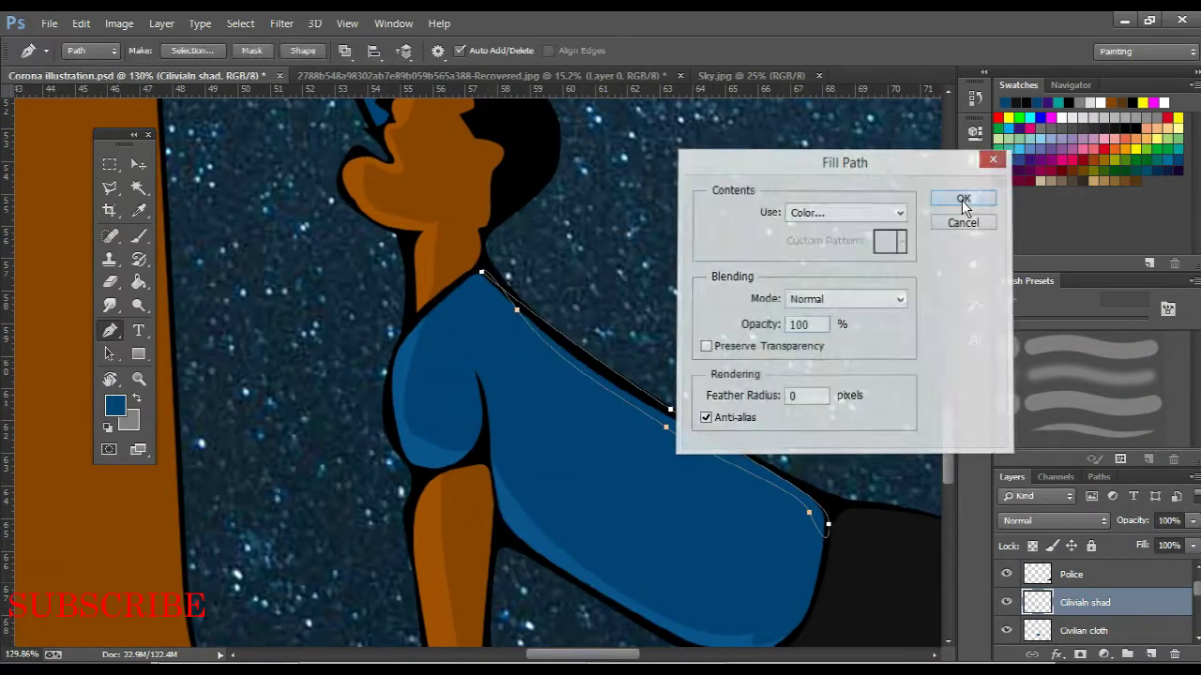
pyautogui.click(963, 201)
pyautogui.scroll(-4, 472, 351)
pyautogui.scroll(-1, 1096, 610)
# Outline a fold-shading shape along the kneeling man's trouser leg
pyautogui.click(1096, 630)
pyautogui.scroll(3, 450, 376)
pyautogui.click(440, 352)
pyautogui.moveTo(437, 375); pyautogui.dragTo(459, 378)
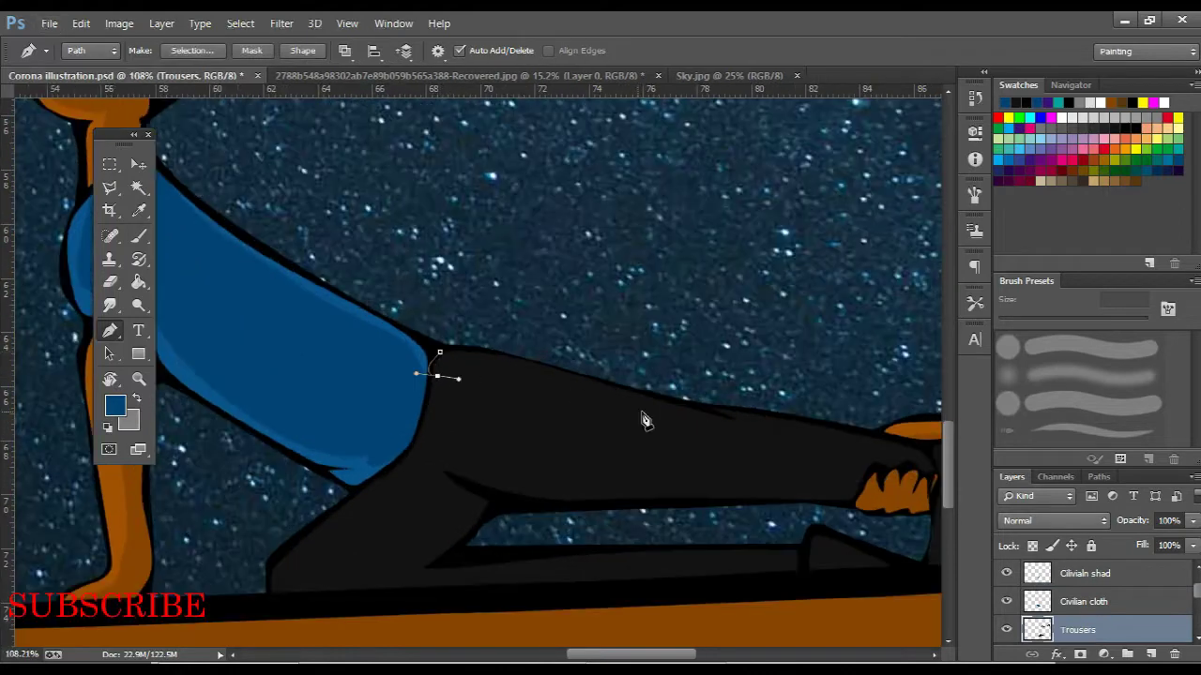
pyautogui.hscroll(2, 891, 459)
pyautogui.click(799, 450)
pyautogui.click(648, 404)
pyautogui.scroll(2, 563, 423)
pyautogui.moveTo(526, 477); pyautogui.dragTo(477, 461)
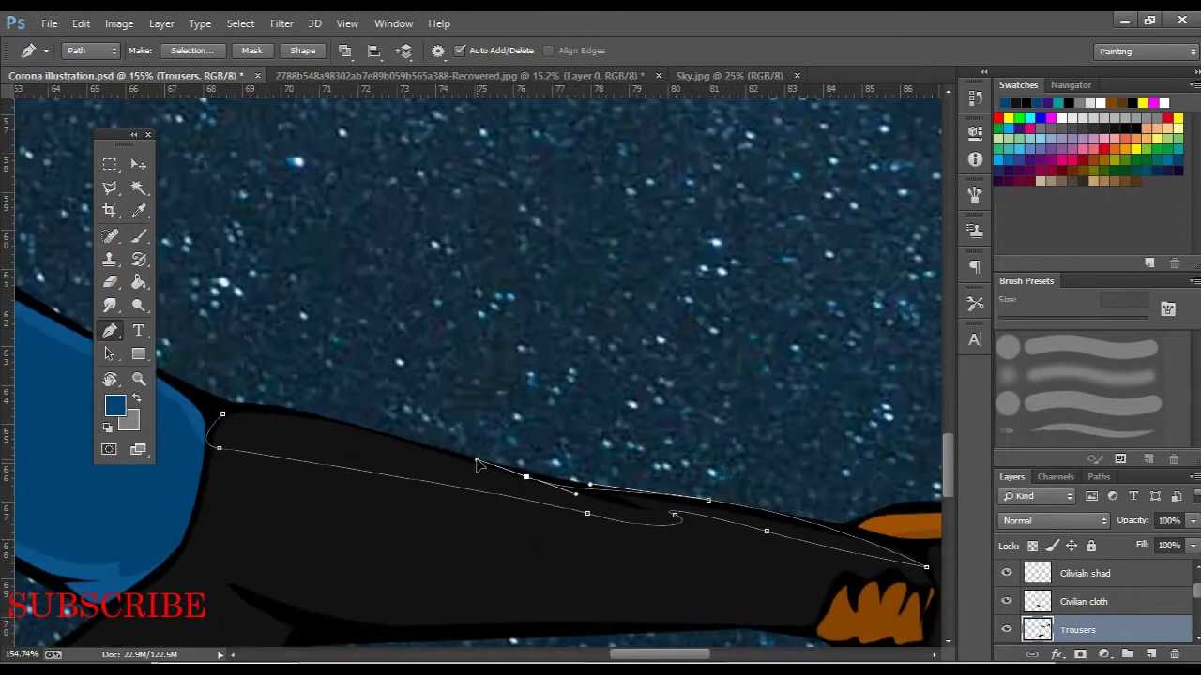
pyautogui.click(225, 416)
pyautogui.scroll(-3, 225, 416)
# Fill the trouser fold shape with dark grey
pyautogui.rightClick(258, 451)
pyautogui.click(322, 332)
pyautogui.click(343, 472)
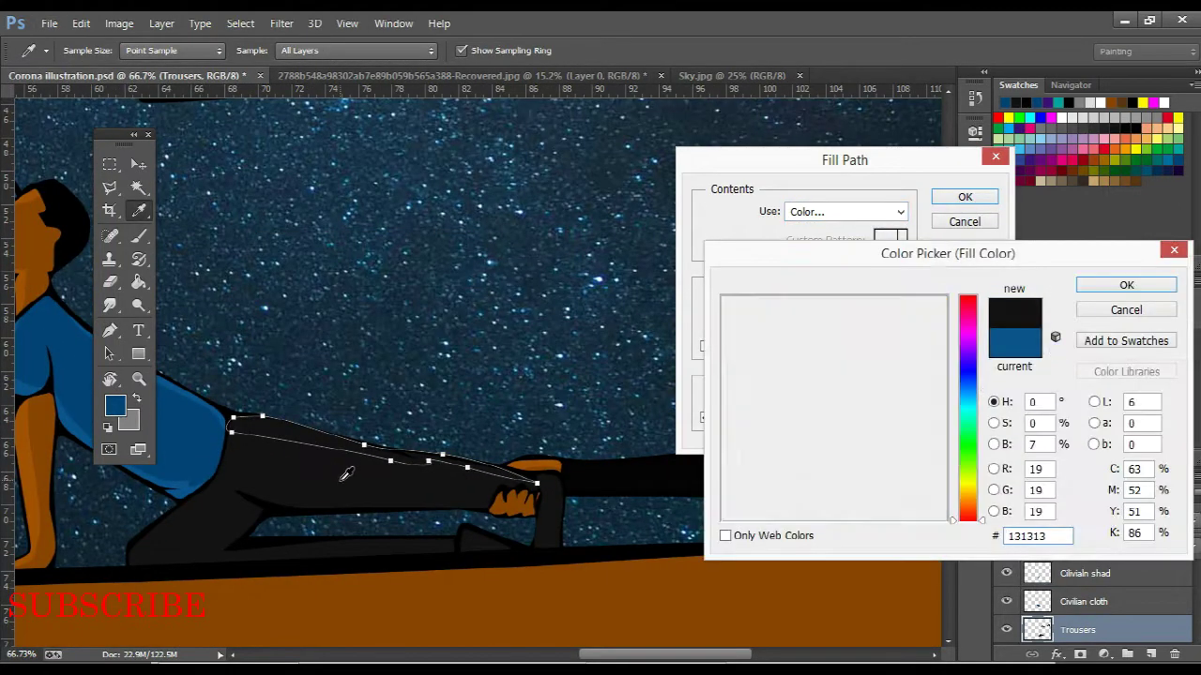
pyautogui.press('Return')
pyautogui.press('Return')
pyautogui.scroll(-2, 429, 316)
pyautogui.press('p')
pyautogui.scroll(3, 429, 313)
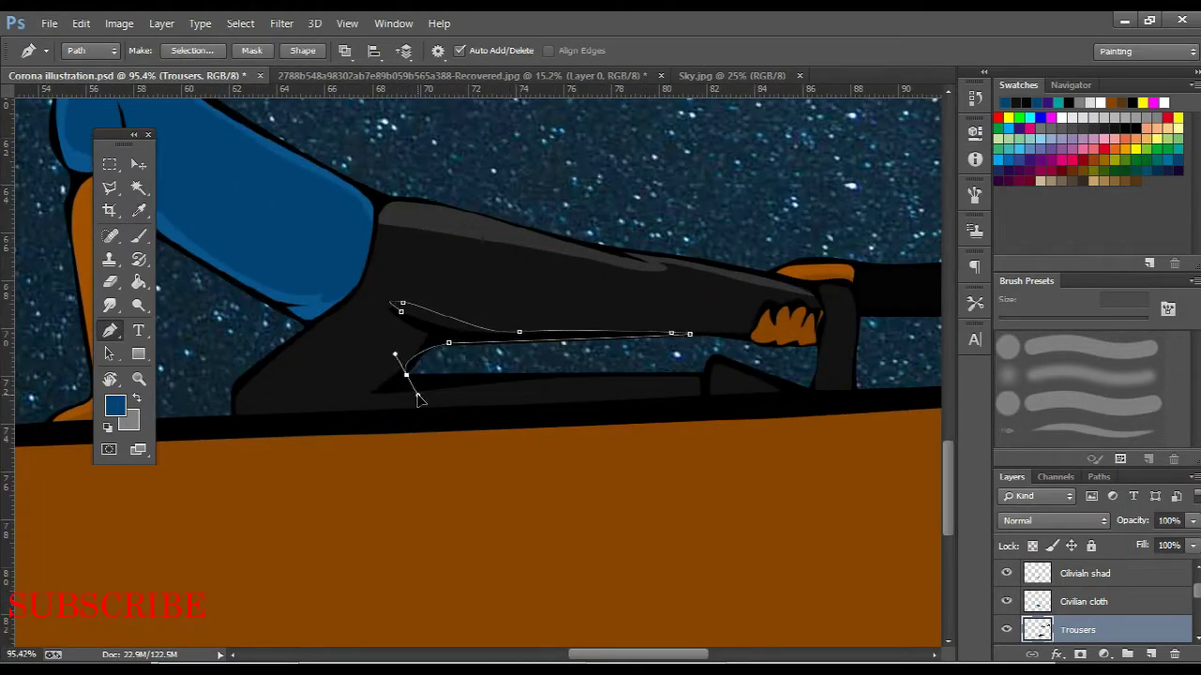
# Fill two more trouser fold shapes, including one below the knee, with dark grey
pyautogui.rightClick(397, 343)
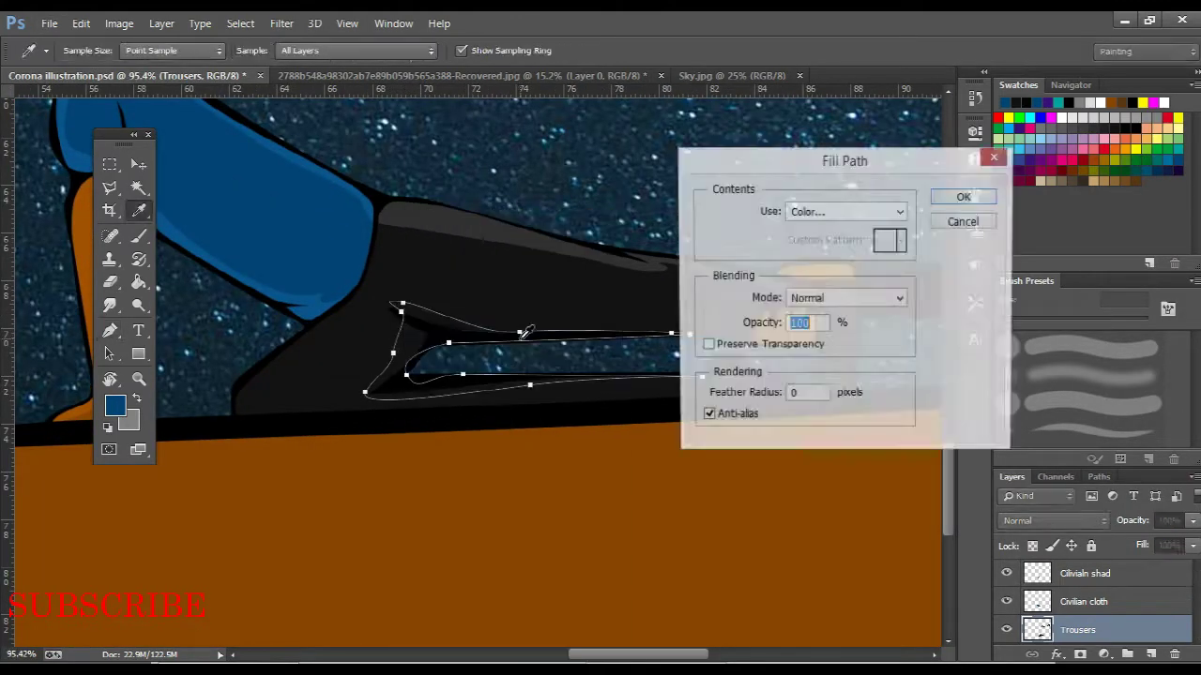
pyautogui.press('Return')
pyautogui.scroll(-2, 441, 356)
pyautogui.scroll(3, 444, 362)
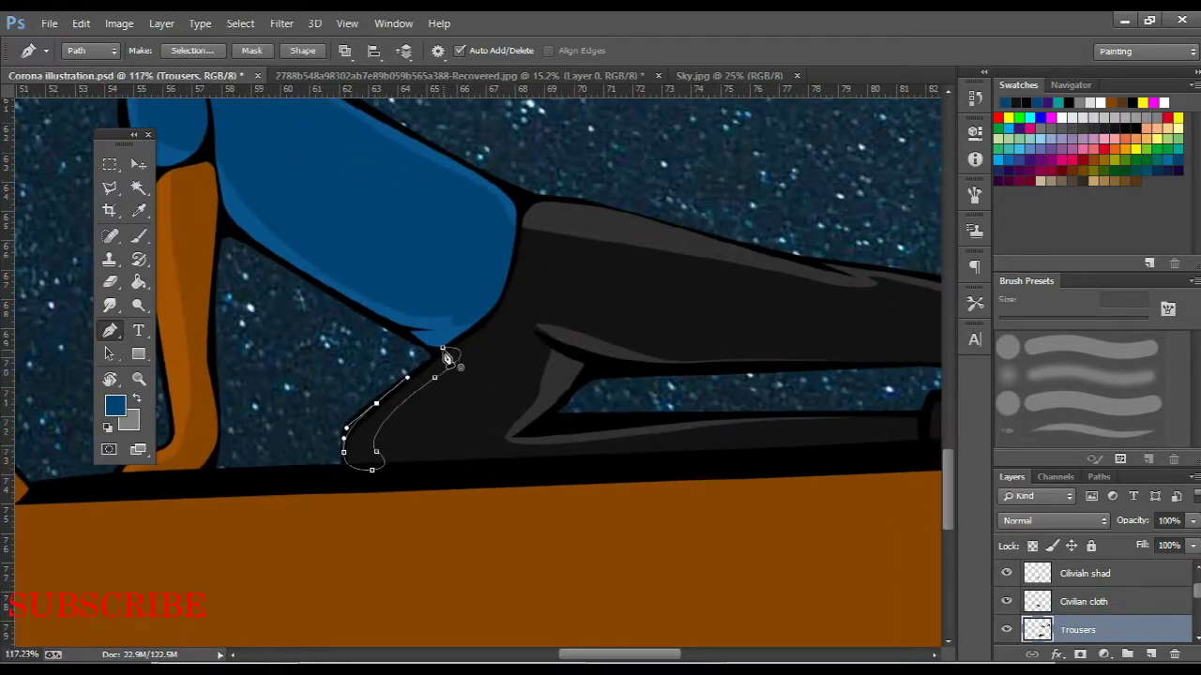
pyautogui.rightClick(448, 357)
pyautogui.click(569, 332)
pyautogui.press('Return')
pyautogui.scroll(-3, 547, 348)
pyautogui.scroll(-1, 562, 394)
# Save the illustration with Ctrl+S
pyautogui.hotkey('ctrl', 's')
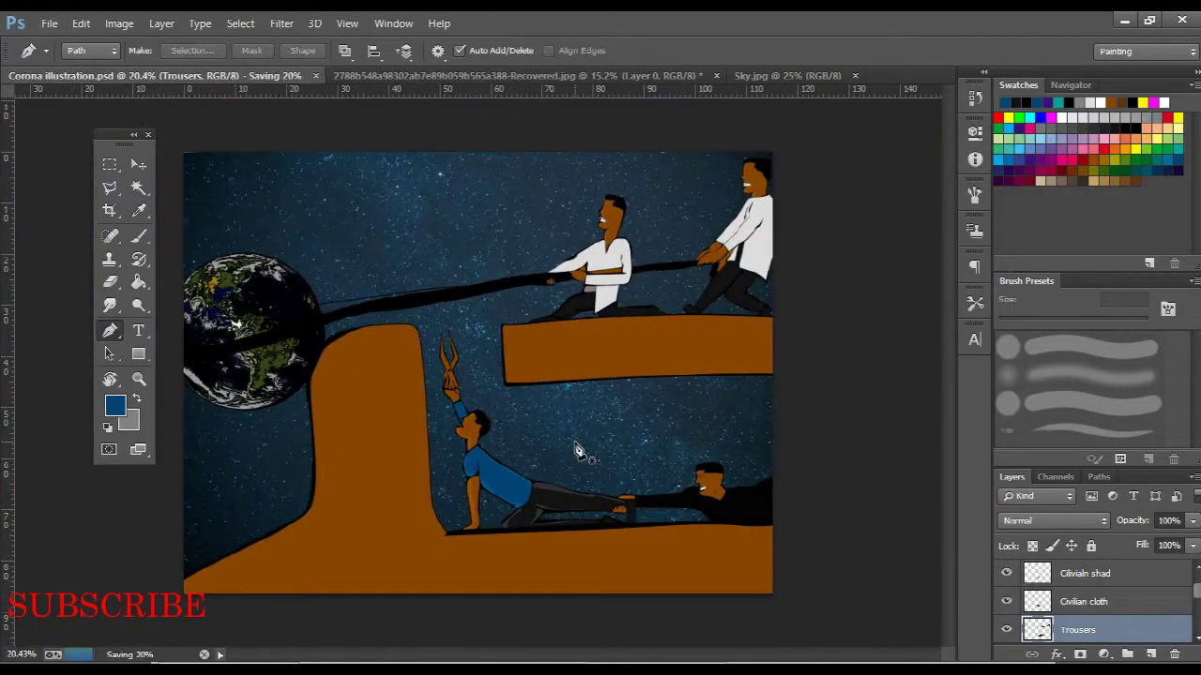
pyautogui.scroll(1, 578, 451)
pyautogui.scroll(3, 563, 441)
pyautogui.scroll(-2, 503, 375)
pyautogui.scroll(-1, 360, 326)
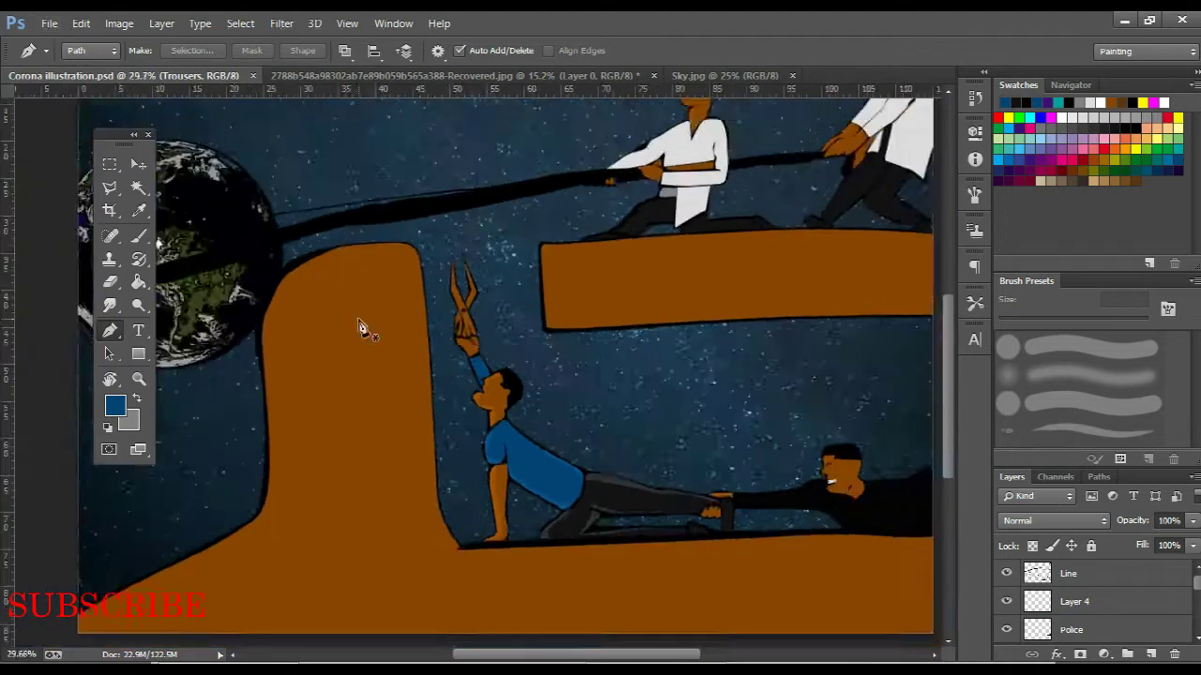
pyautogui.scroll(-1, 360, 325)
# Select the brown cliff shapes on Layer 2 to recolour them a more muted brown
pyautogui.scroll(-3, 1102, 599)
pyautogui.click(1078, 609)
pyautogui.keyDown('ctrl'); pyautogui.click(1036, 609); pyautogui.keyUp('ctrl')
pyautogui.press('w')
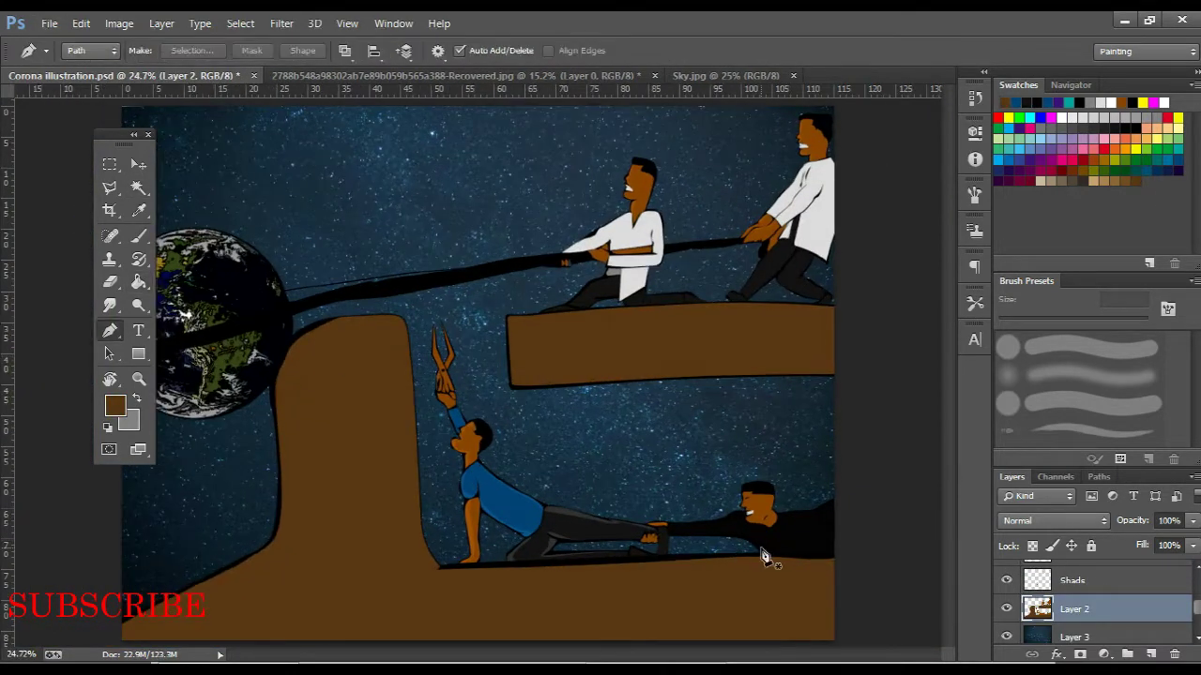
# On the Shads layer, draw a curved shading path along the tall cliff's face
pyautogui.click(1133, 584)
pyautogui.click(1007, 581)
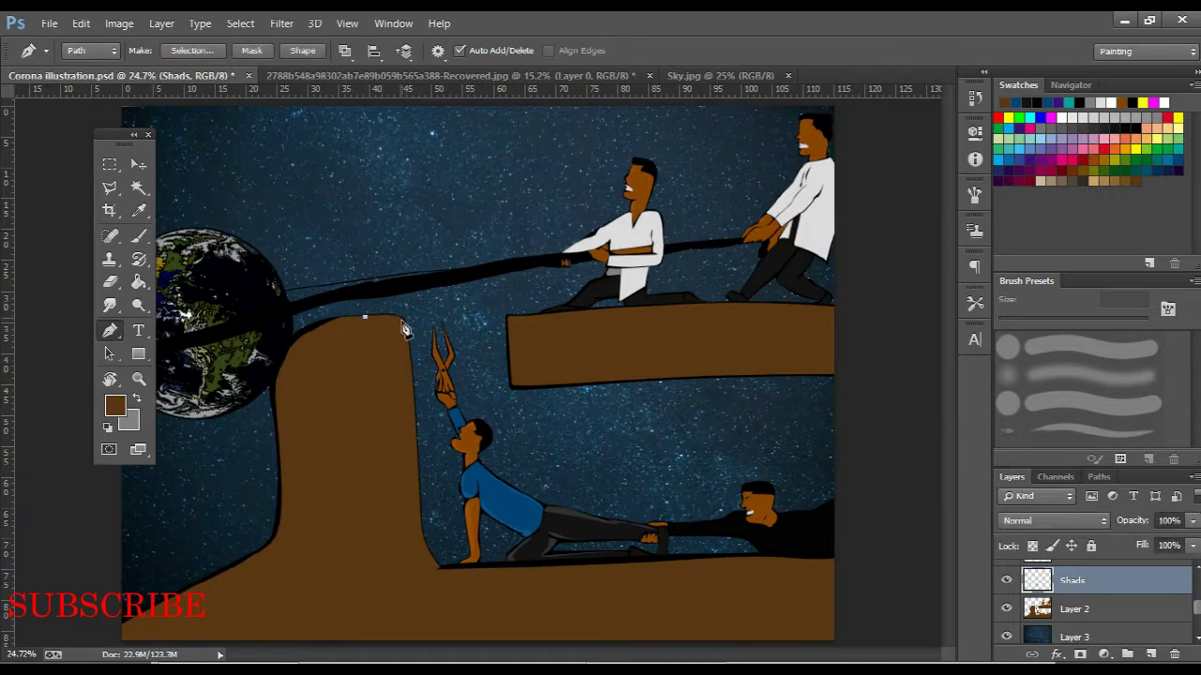
pyautogui.scroll(2, 412, 349)
pyautogui.scroll(-5, 420, 450)
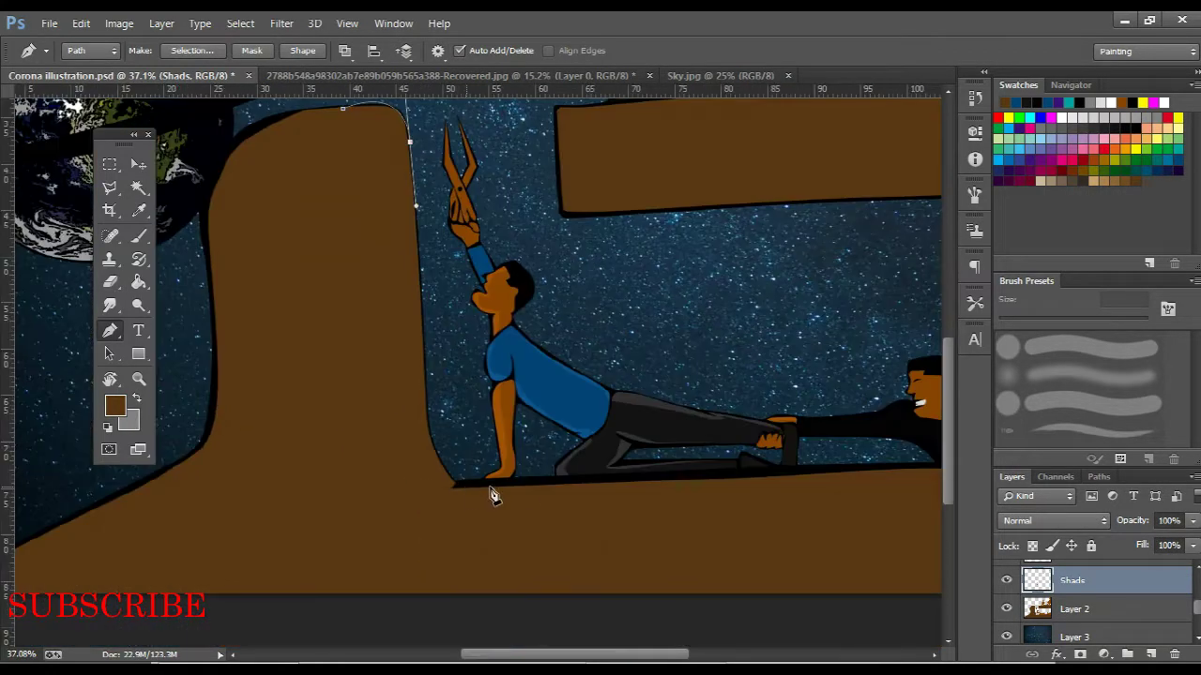
pyautogui.moveTo(480, 491); pyautogui.dragTo(452, 490)
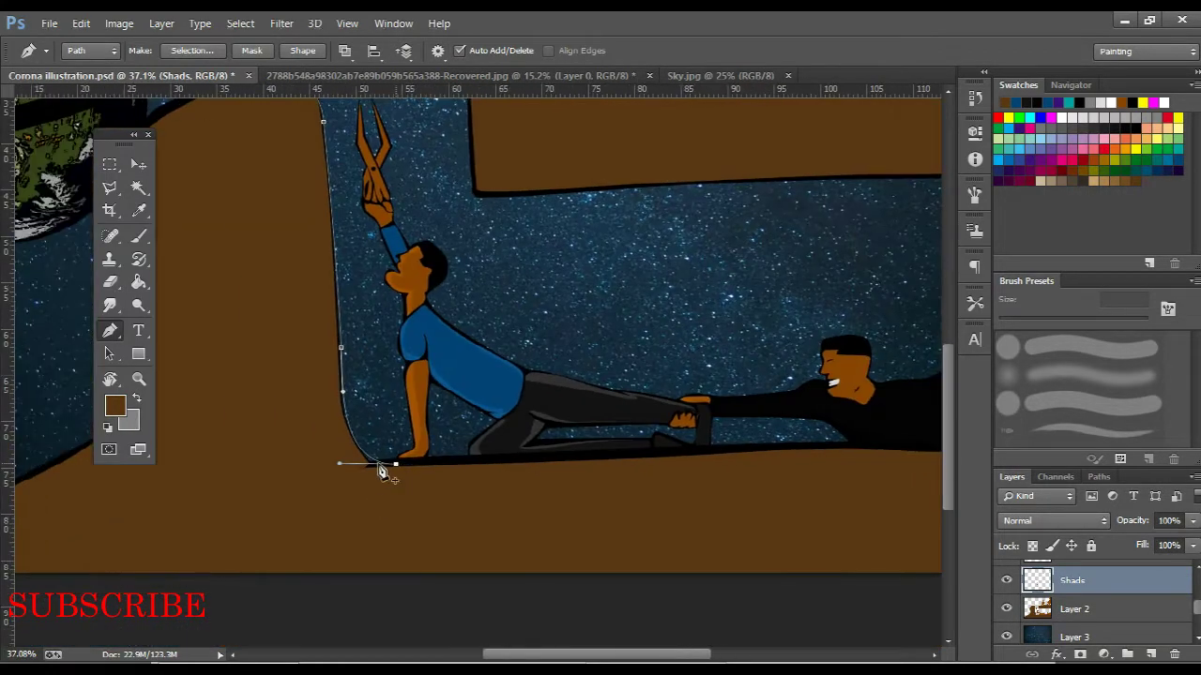
pyautogui.scroll(3, 448, 406)
pyautogui.scroll(3, 358, 246)
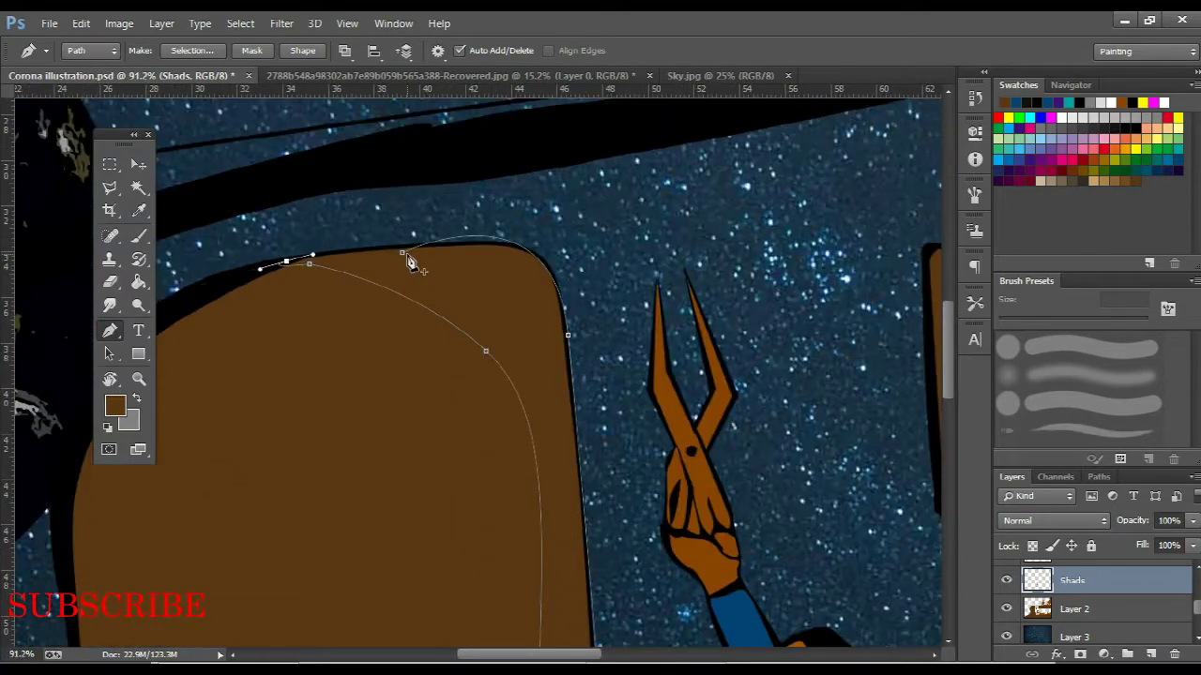
pyautogui.scroll(-3, 410, 263)
# Fill the cliff shading path with darker brown #74481f
pyautogui.rightClick(396, 246)
pyautogui.click(456, 332)
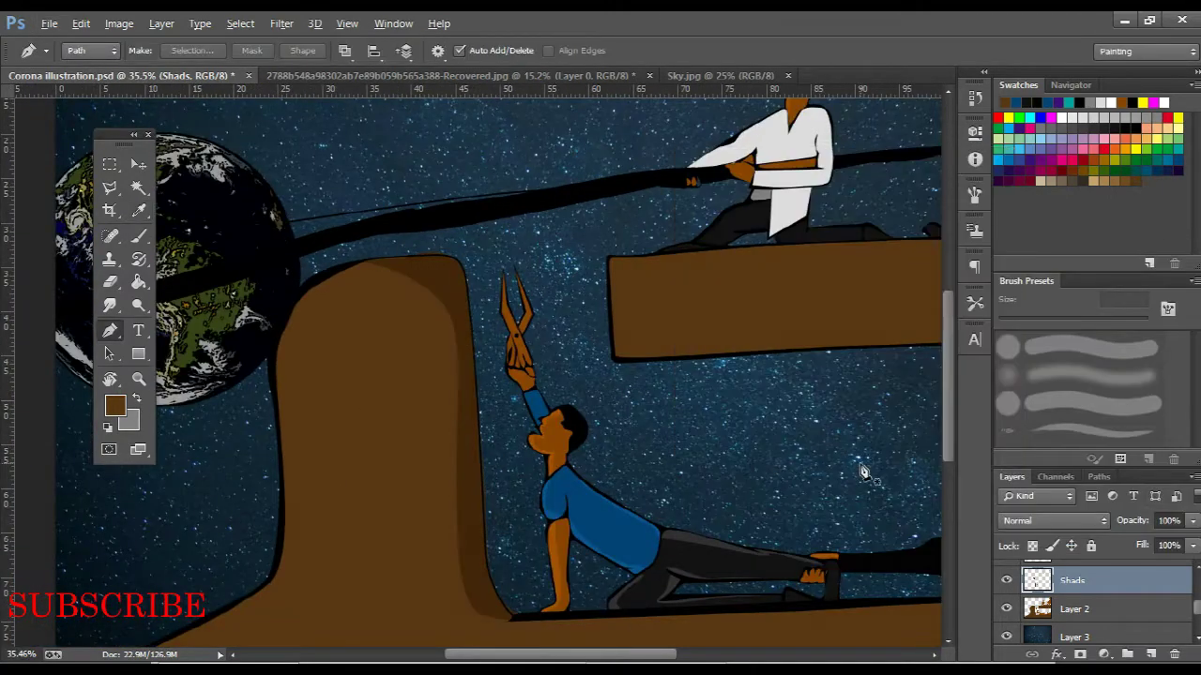
pyautogui.click(746, 332)
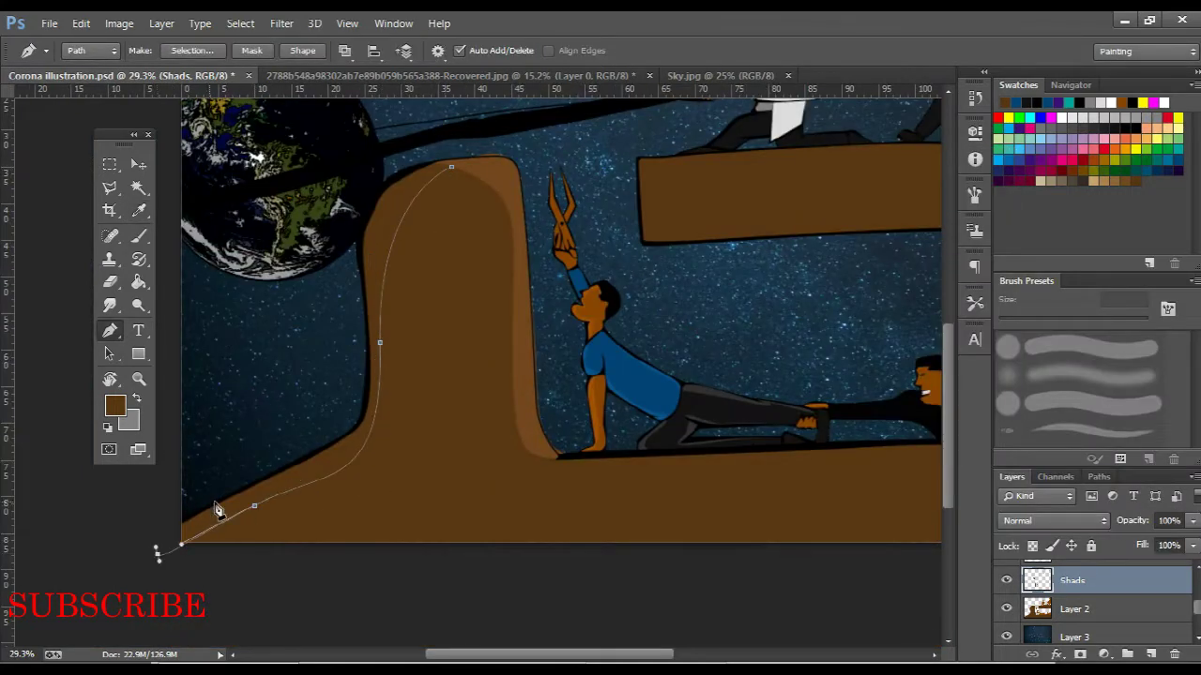
pyautogui.scroll(3, 457, 166)
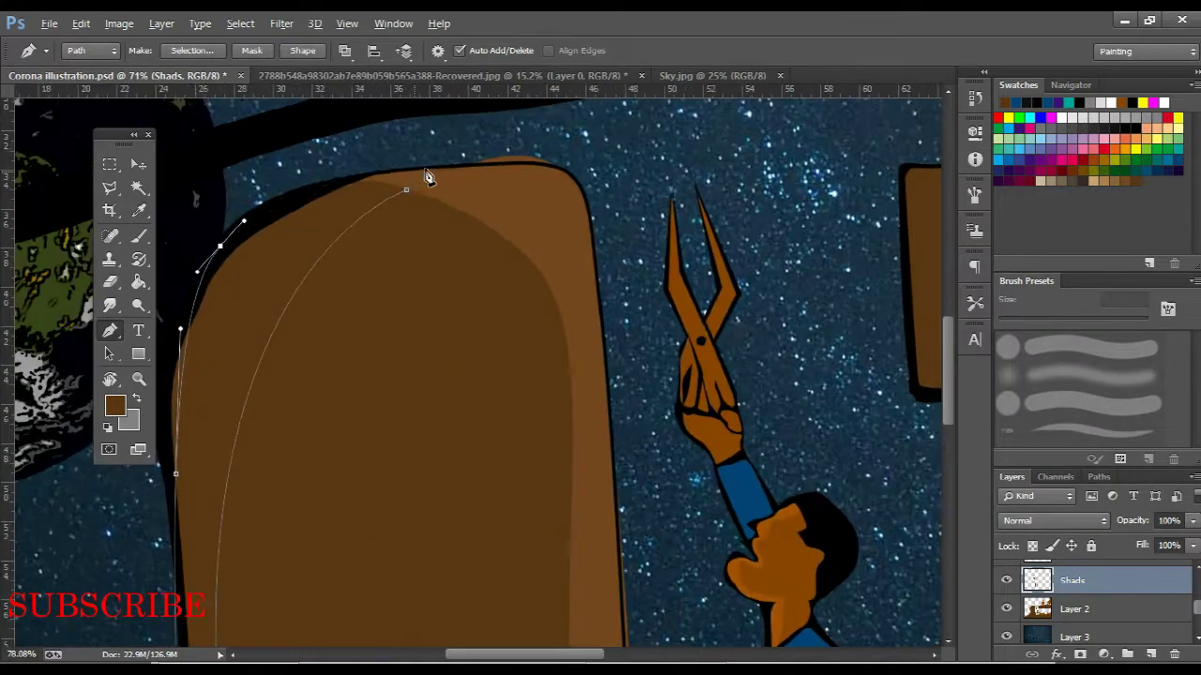
pyautogui.scroll(-5, 469, 327)
pyautogui.scroll(4, 389, 348)
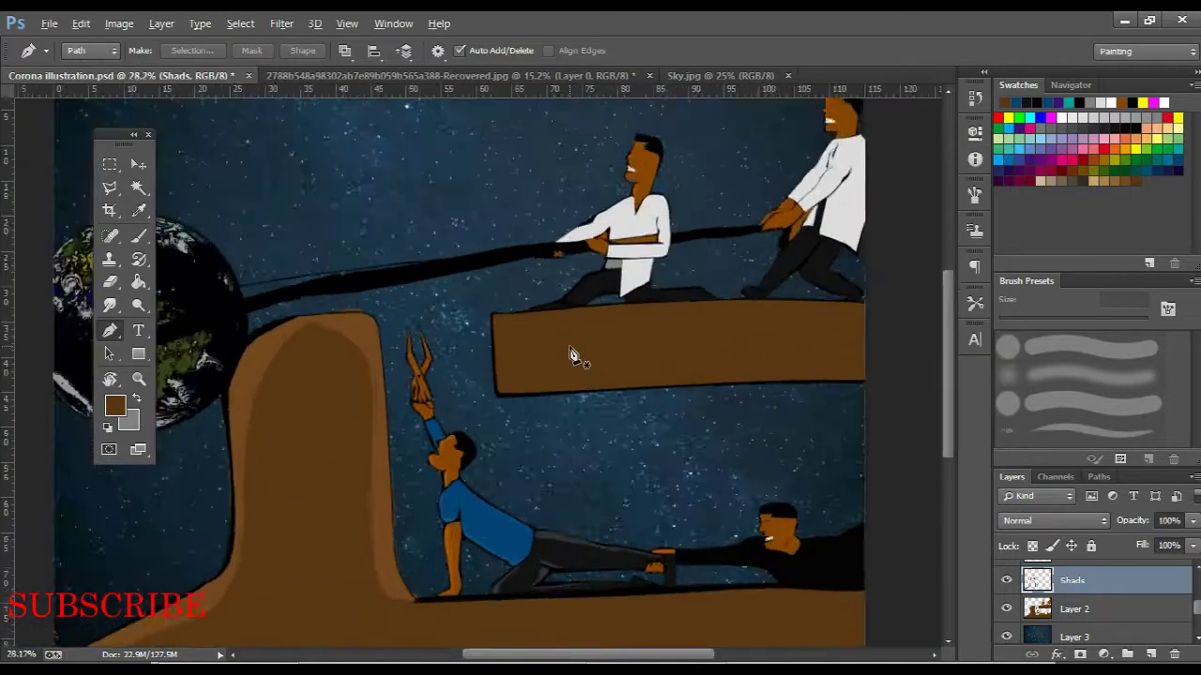
pyautogui.scroll(-2, 571, 357)
pyautogui.press('w')
pyautogui.click(1074, 609)
pyautogui.scroll(-3, 688, 498)
# On the Shads layer, Pen-outline the lying man's nose and mouth profile
pyautogui.scroll(2, 431, 295)
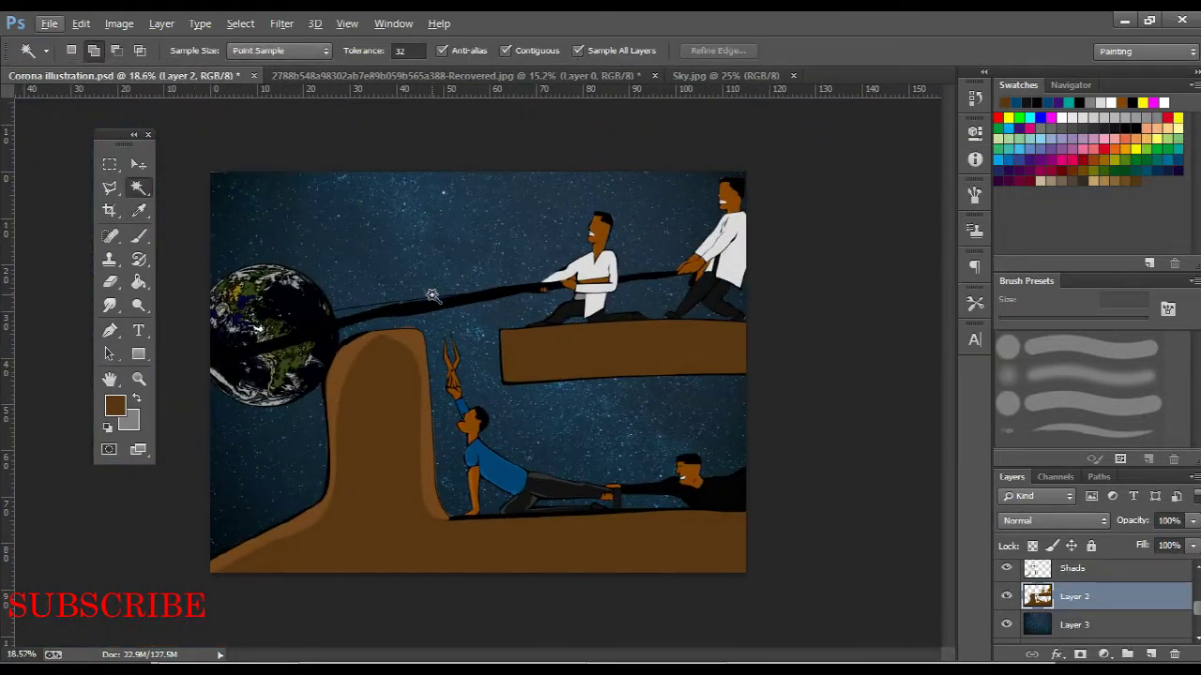
pyautogui.scroll(2, 694, 478)
pyautogui.scroll(3, 694, 478)
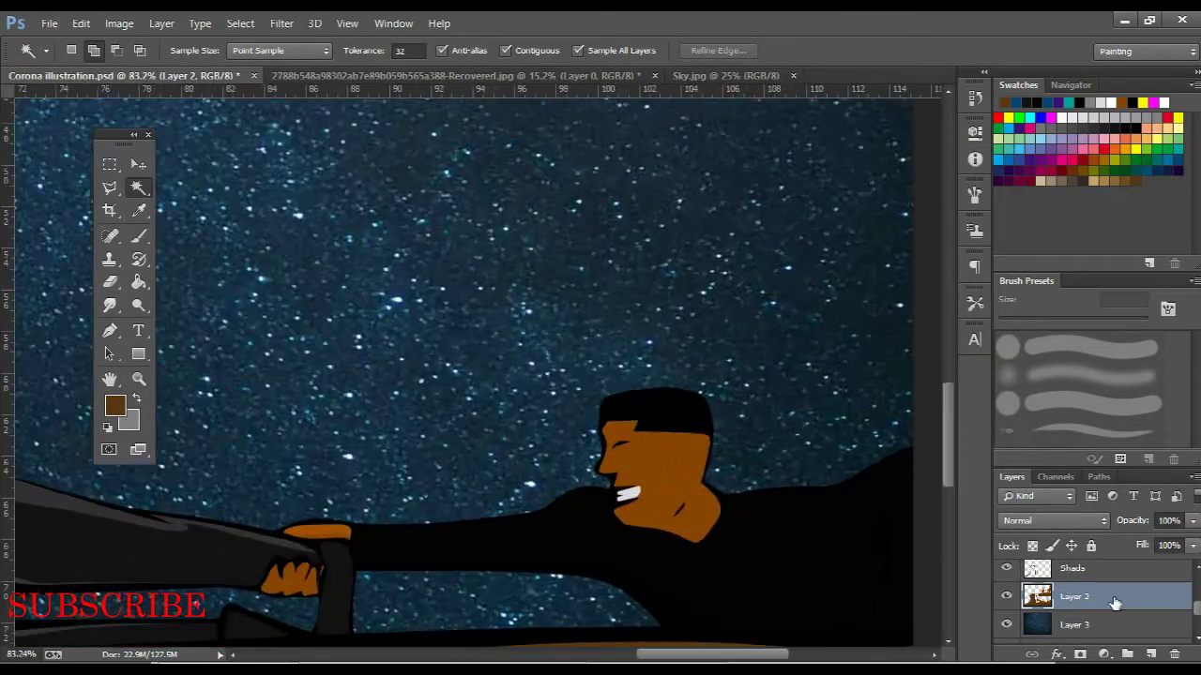
pyautogui.scroll(2, 1115, 606)
pyautogui.click(1074, 624)
pyautogui.press('p')
pyautogui.scroll(1, 638, 469)
pyautogui.scroll(2, 618, 494)
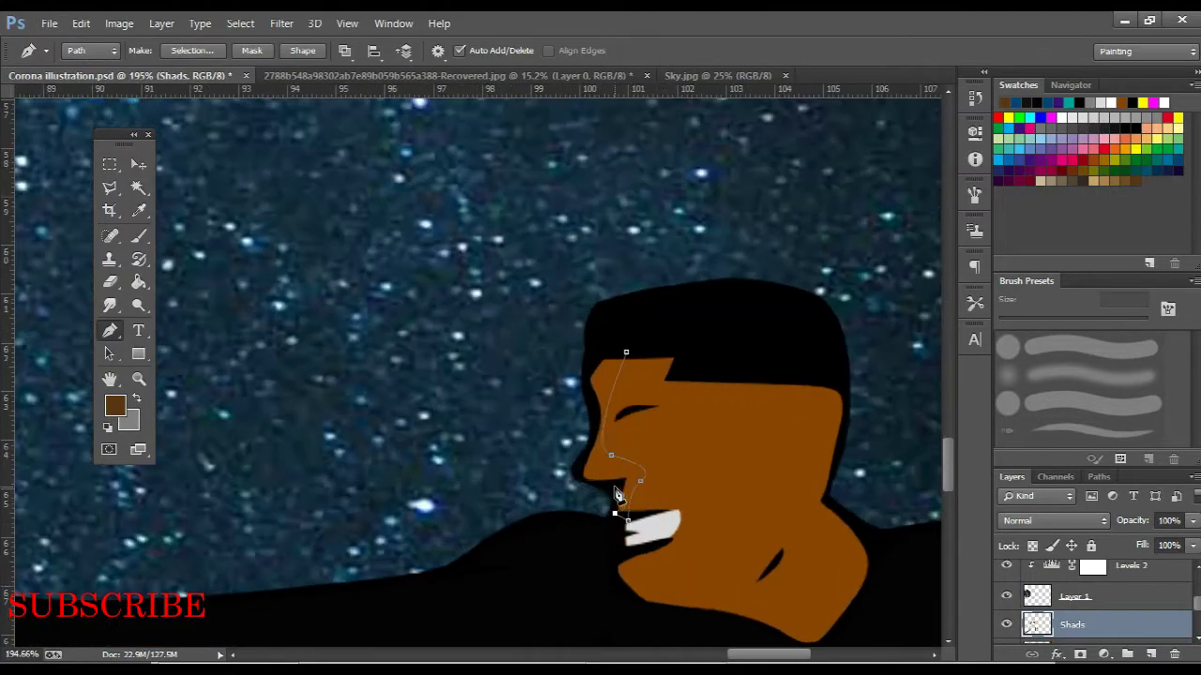
pyautogui.scroll(-3, 605, 423)
# Fill the face shading path with brown #74481f sampled from the skin tone
pyautogui.rightClick(601, 423)
pyautogui.click(656, 507)
pyautogui.click(844, 211)
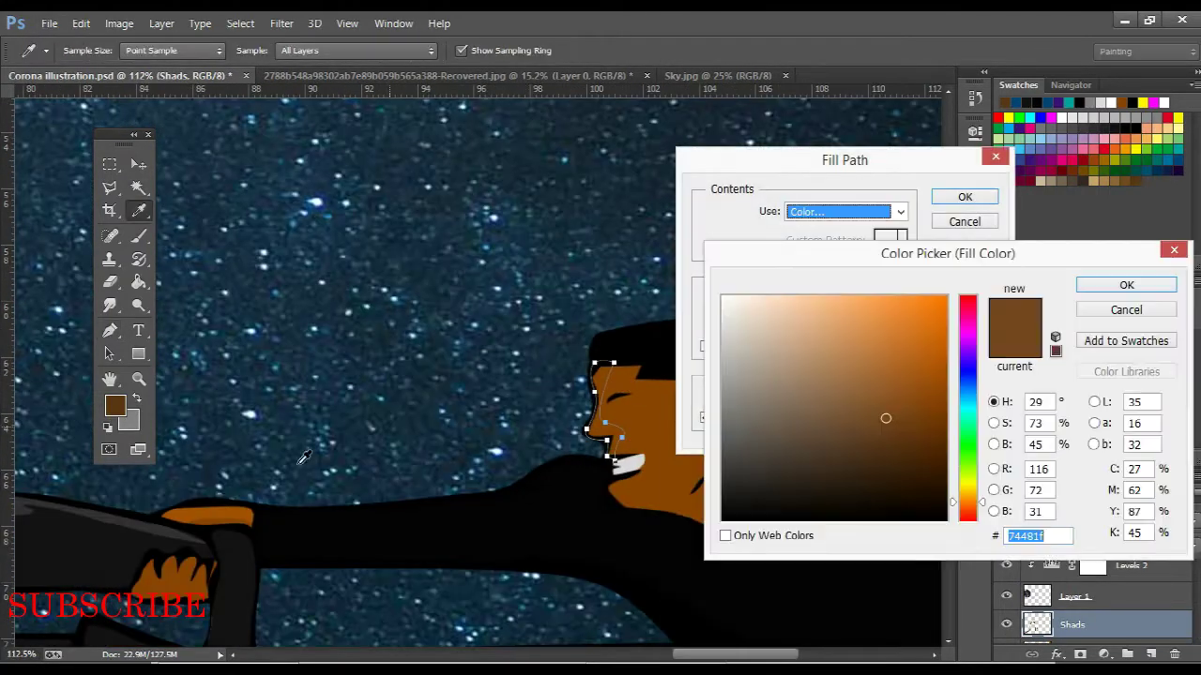
pyautogui.click(226, 503)
pyautogui.press('Return')
pyautogui.press('Return')
pyautogui.rightClick(605, 525)
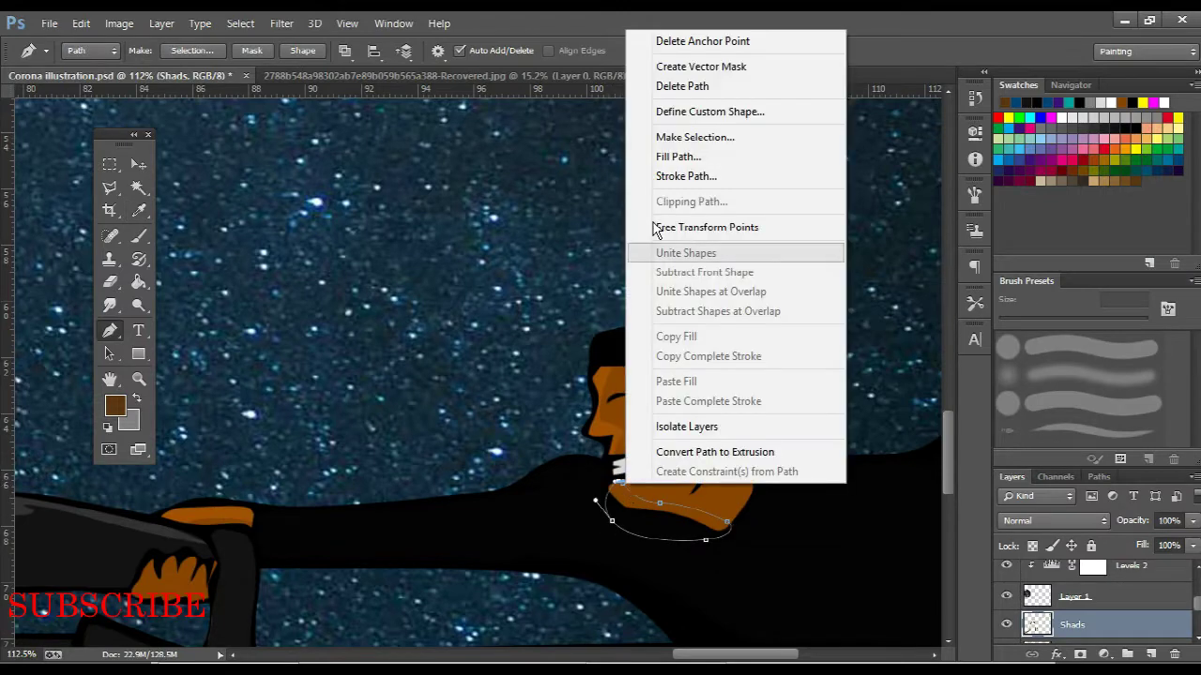
pyautogui.scroll(-2, 683, 168)
pyautogui.scroll(-5, 372, 392)
pyautogui.hotkey('alt', '[')
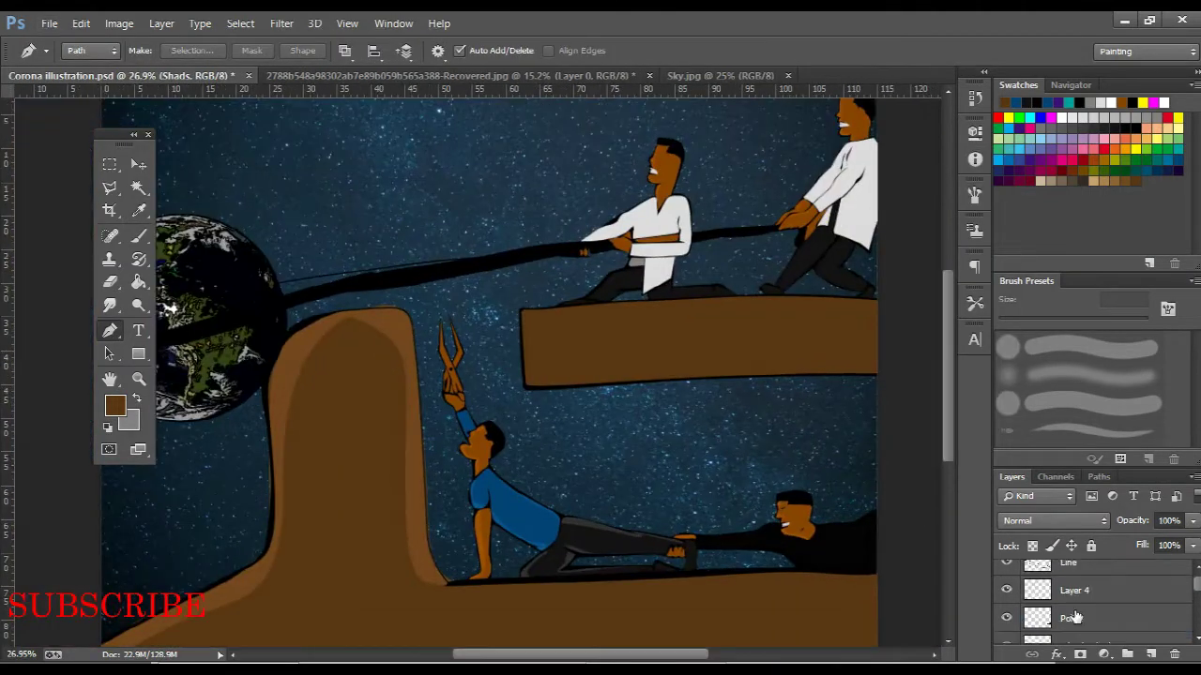
pyautogui.press('w')
pyautogui.scroll(-1, 372, 541)
# Move Layer 3 copy 5 below Layer 3 so the red virus cluster shows beside the cliff base
pyautogui.scroll(-1, 373, 541)
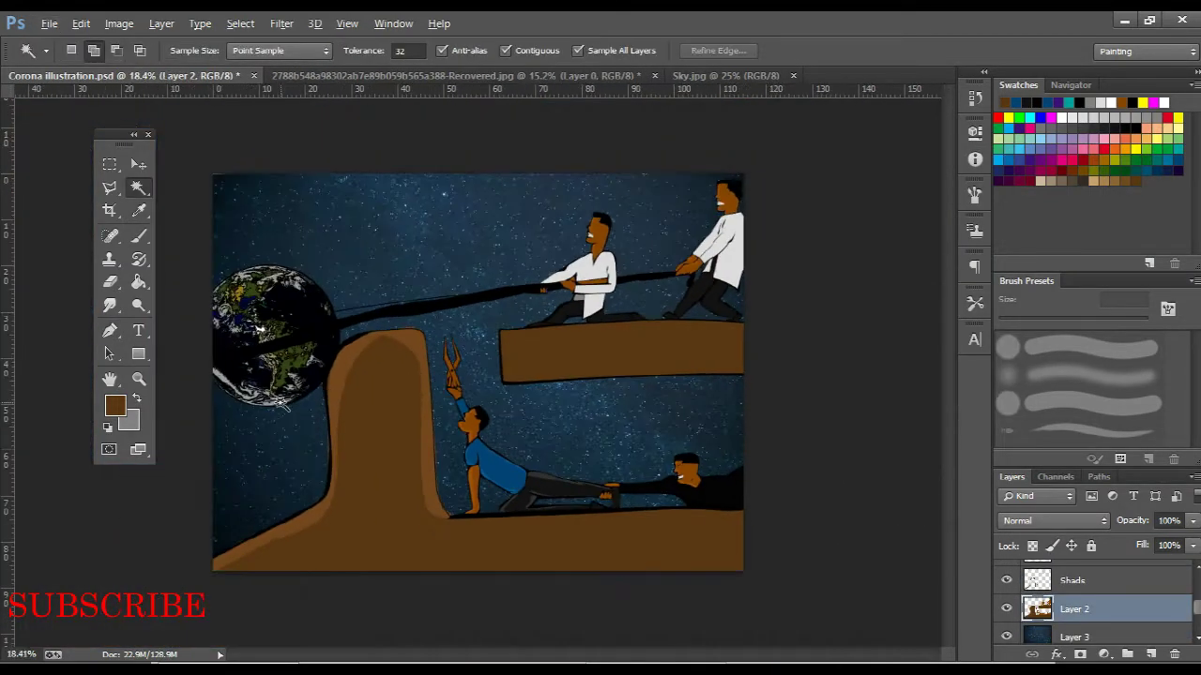
pyautogui.moveTo(1079, 638); pyautogui.dragTo(1095, 577)
pyautogui.click(1116, 630)
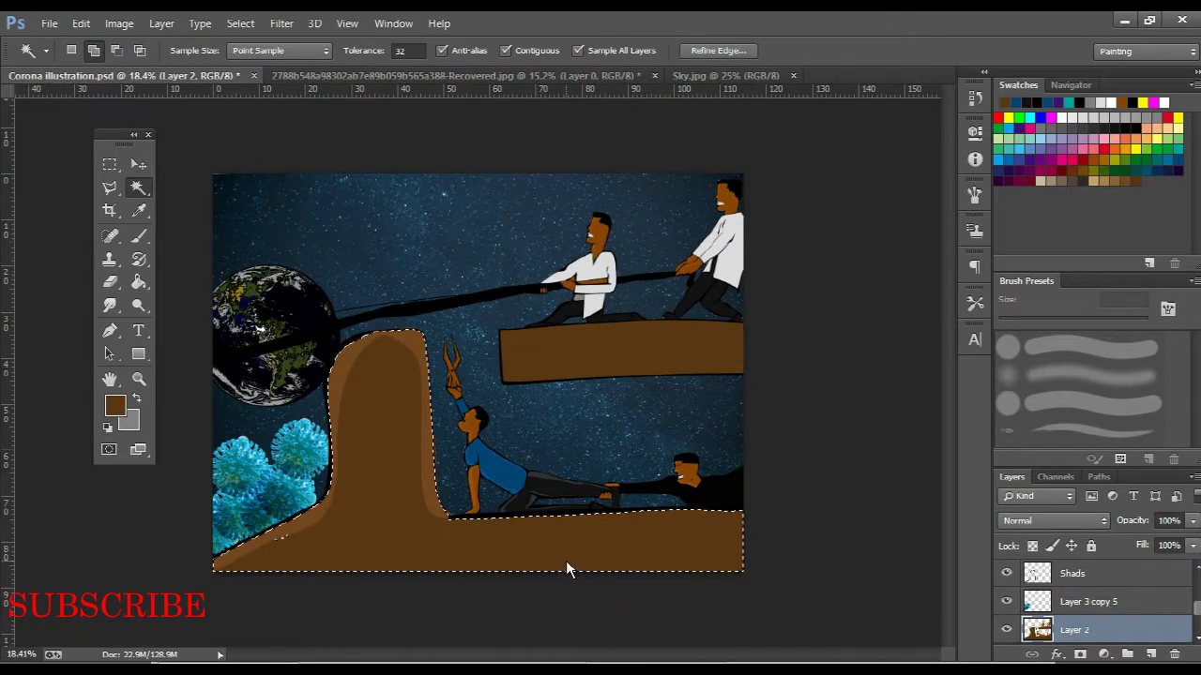
pyautogui.click(1089, 601)
pyautogui.click(1006, 601)
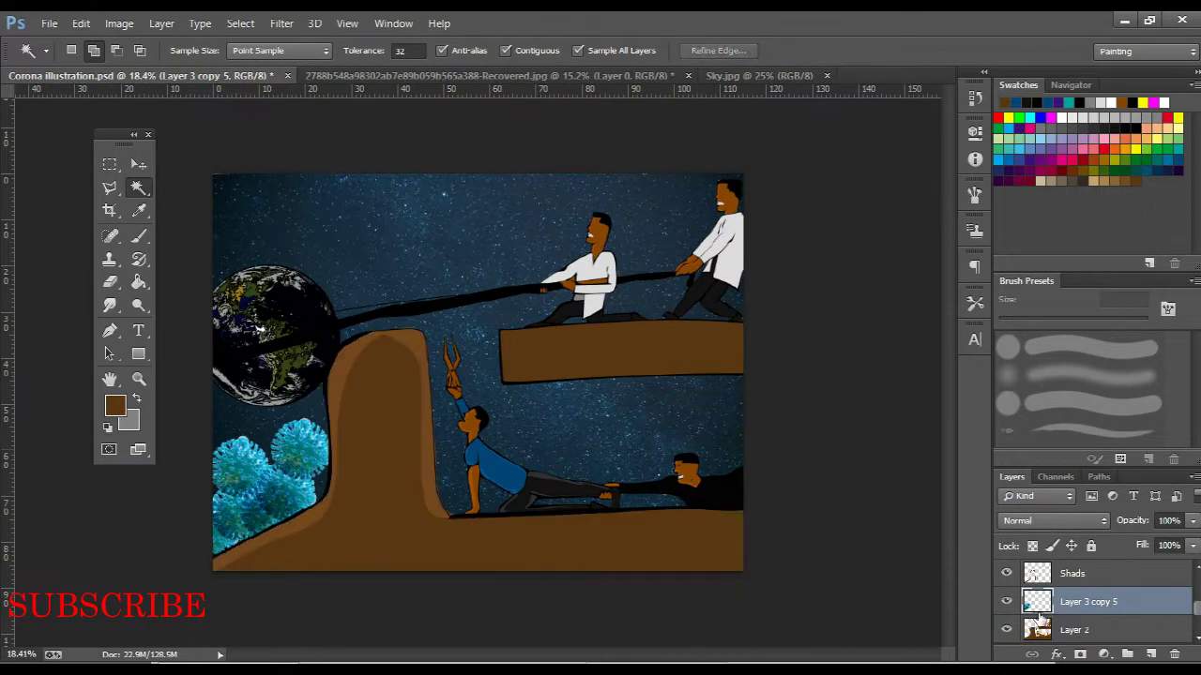
pyautogui.moveTo(1039, 616)
pyautogui.mouseDown()
pyautogui.moveTo(1114, 602)
pyautogui.moveTo(1048, 631)
pyautogui.mouseUp()
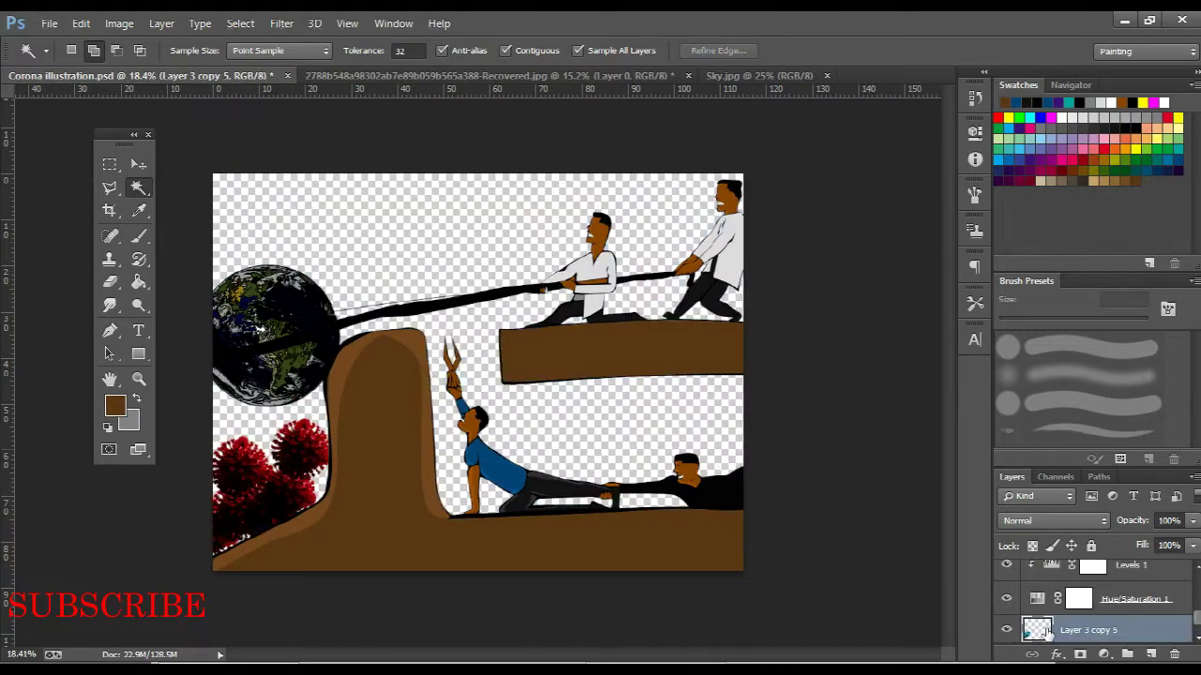
pyautogui.scroll(1, 1111, 603)
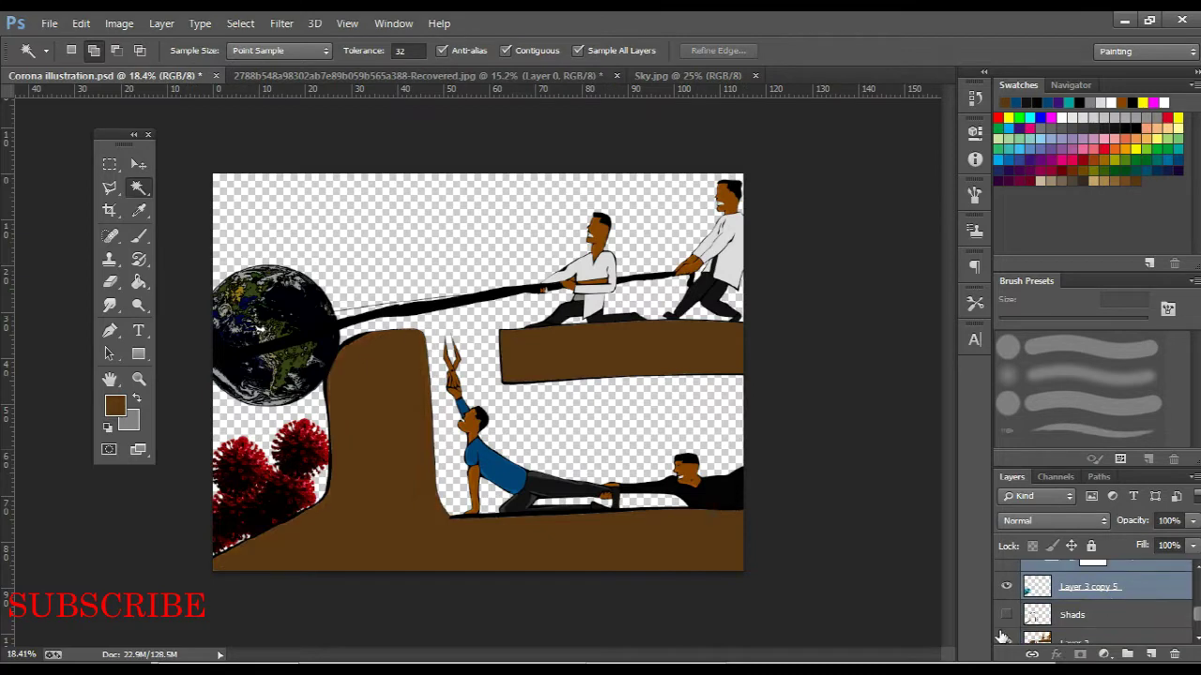
pyautogui.scroll(-3, 1110, 605)
pyautogui.scroll(3, 355, 354)
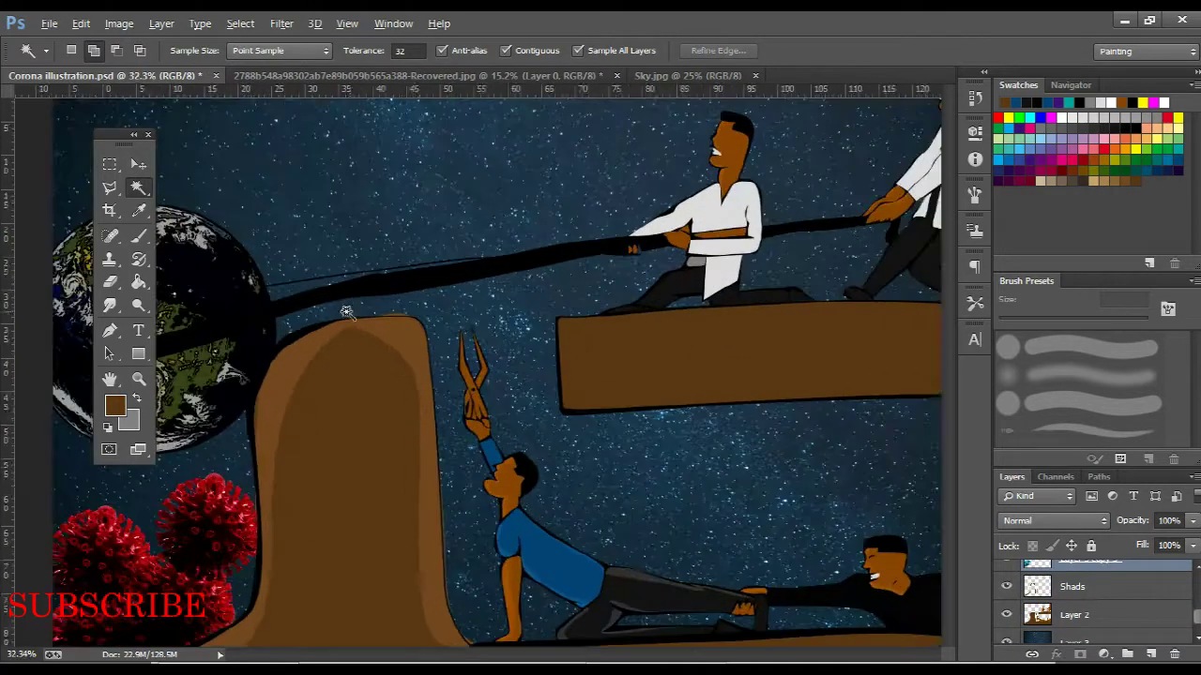
# On the Line layer, fill a path along the rope's top edge with black
pyautogui.scroll(3, 287, 276)
pyautogui.press('p')
pyautogui.click(257, 331)
pyautogui.click(337, 317)
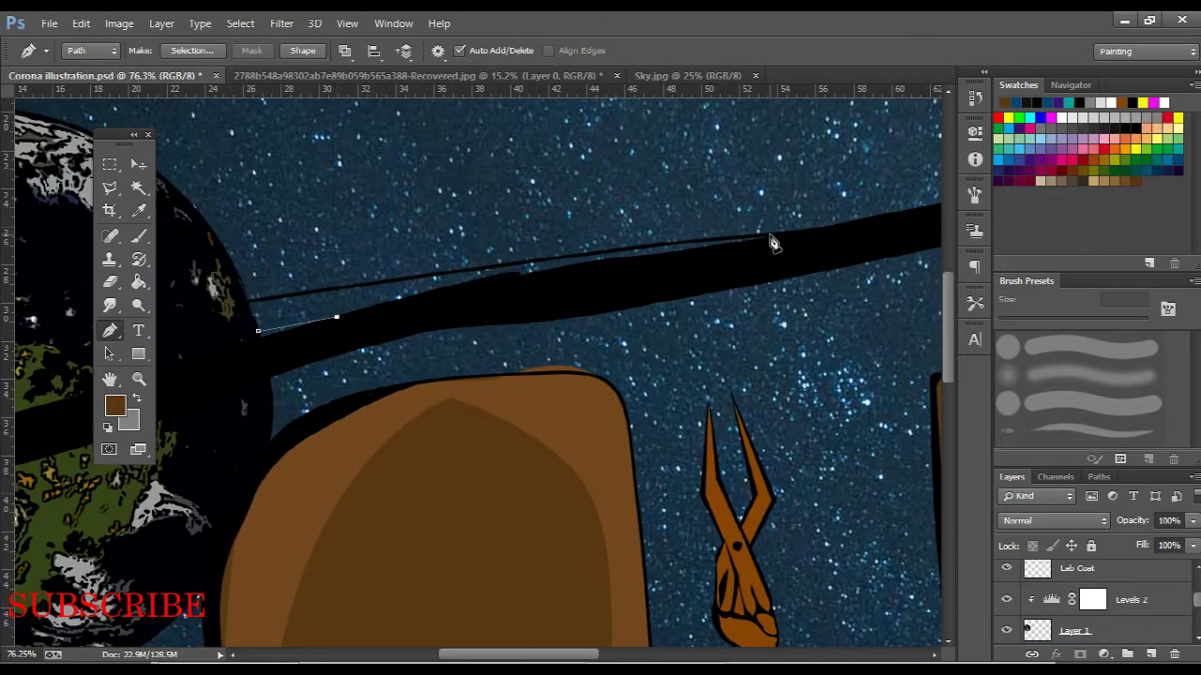
pyautogui.click(467, 270)
pyautogui.click(1032, 573)
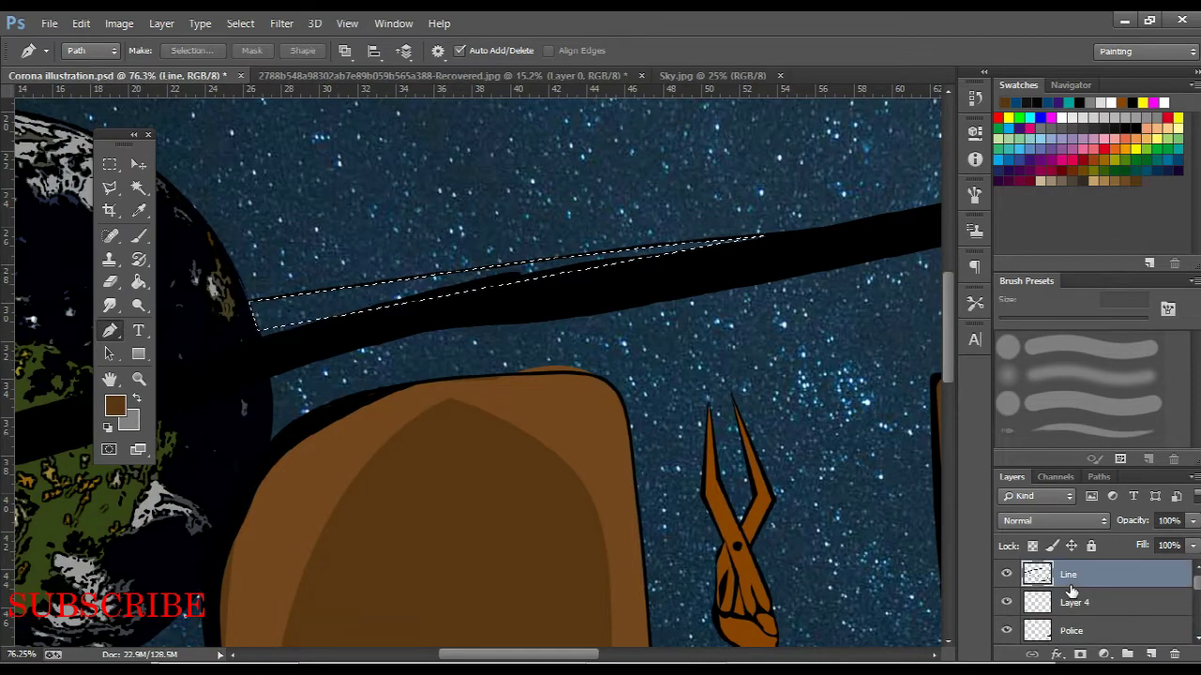
pyautogui.press('g')
pyautogui.click(472, 295)
pyautogui.keyDown('alt'); pyautogui.scroll(-3, 472, 295); pyautogui.keyUp('alt')
pyautogui.hscroll(3, 819, 234)
pyautogui.scroll(1, 819, 234)
# On the Trousers layer, fill a lighter grey highlight path along the first trouser leg
pyautogui.click(1098, 602)
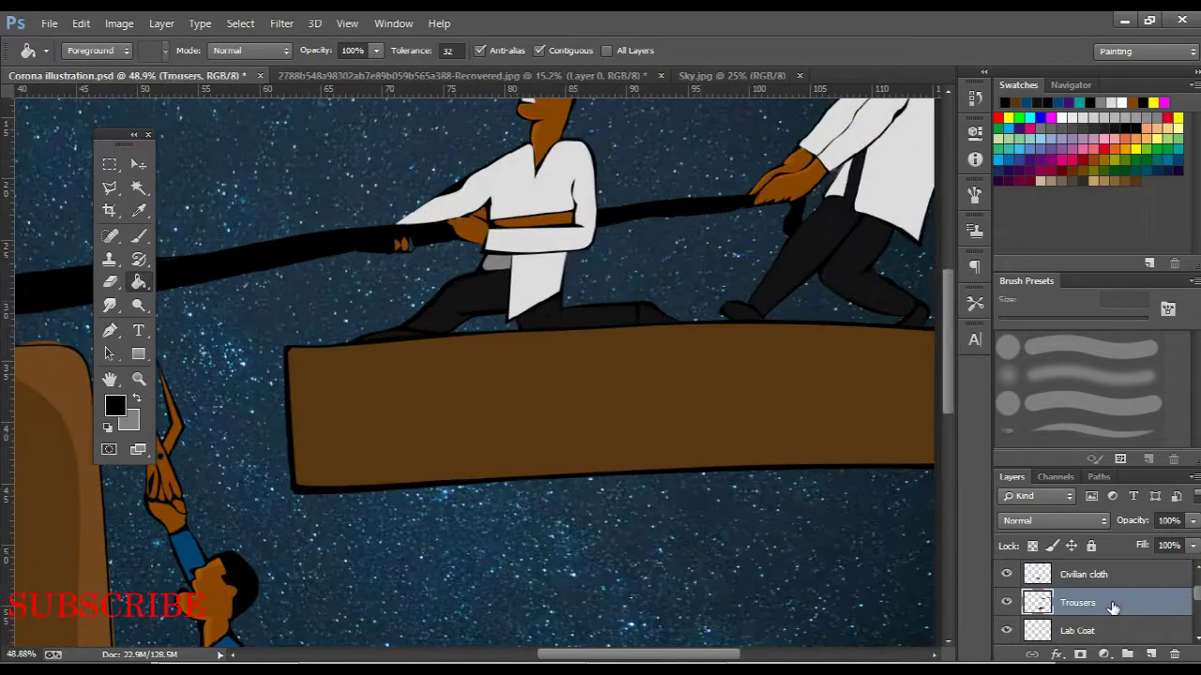
pyautogui.press('p')
pyautogui.scroll(3, 536, 268)
pyautogui.moveTo(515, 281); pyautogui.dragTo(546, 276)
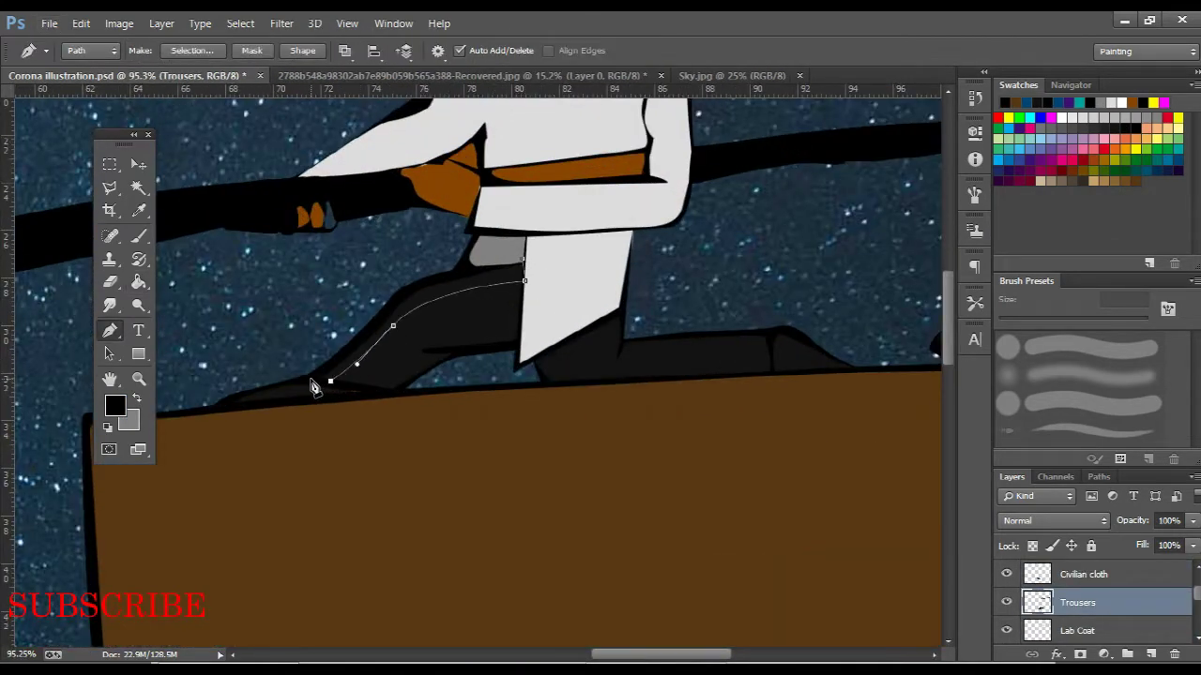
pyautogui.rightClick(533, 235)
pyautogui.click(581, 332)
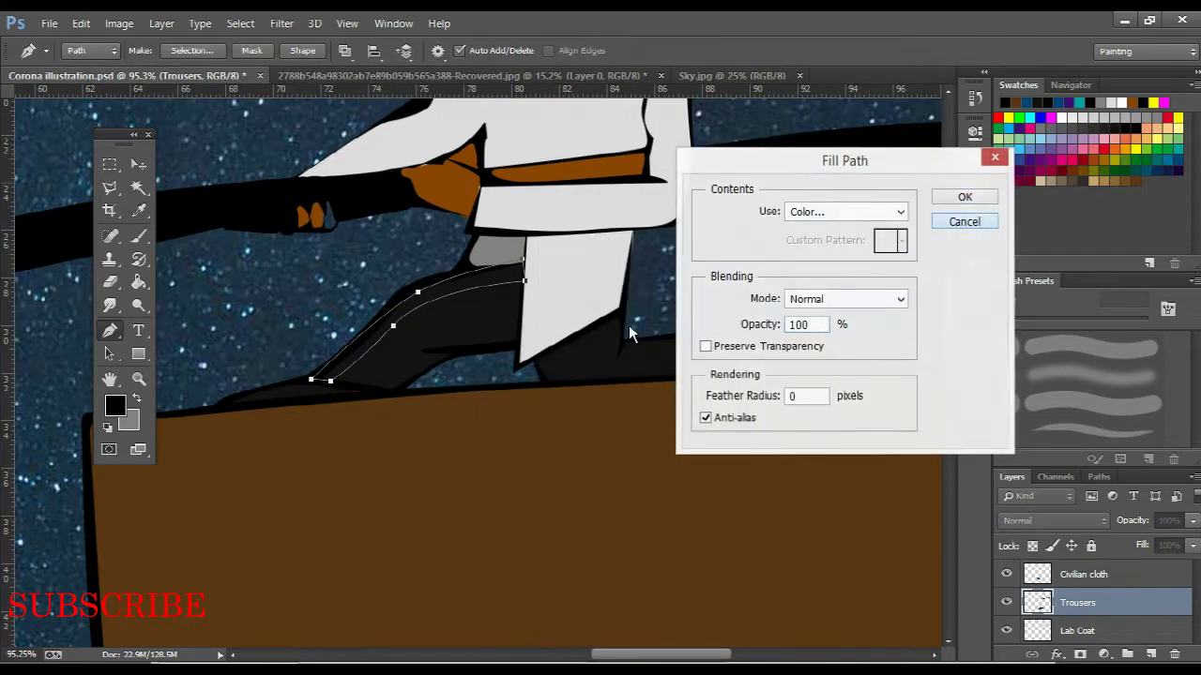
pyautogui.keyDown('alt'); pyautogui.scroll(-5, 628, 325); pyautogui.keyUp('alt')
pyautogui.press('Return')
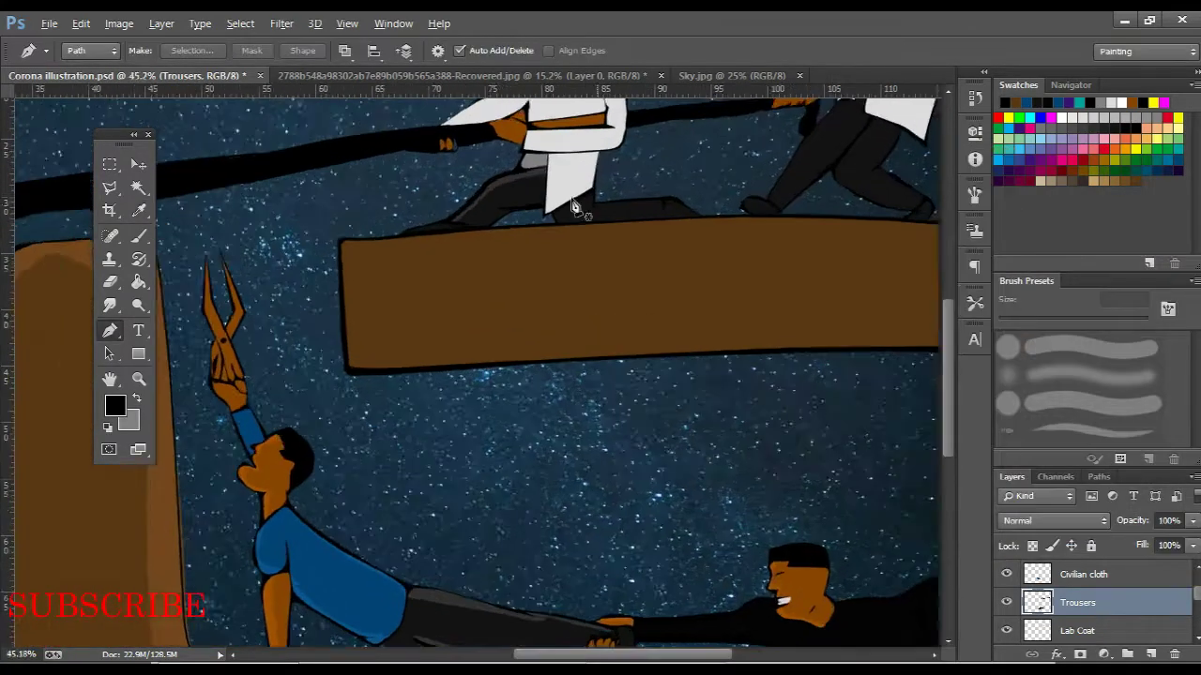
pyautogui.keyDown('alt'); pyautogui.scroll(5, 442, 252); pyautogui.keyUp('alt')
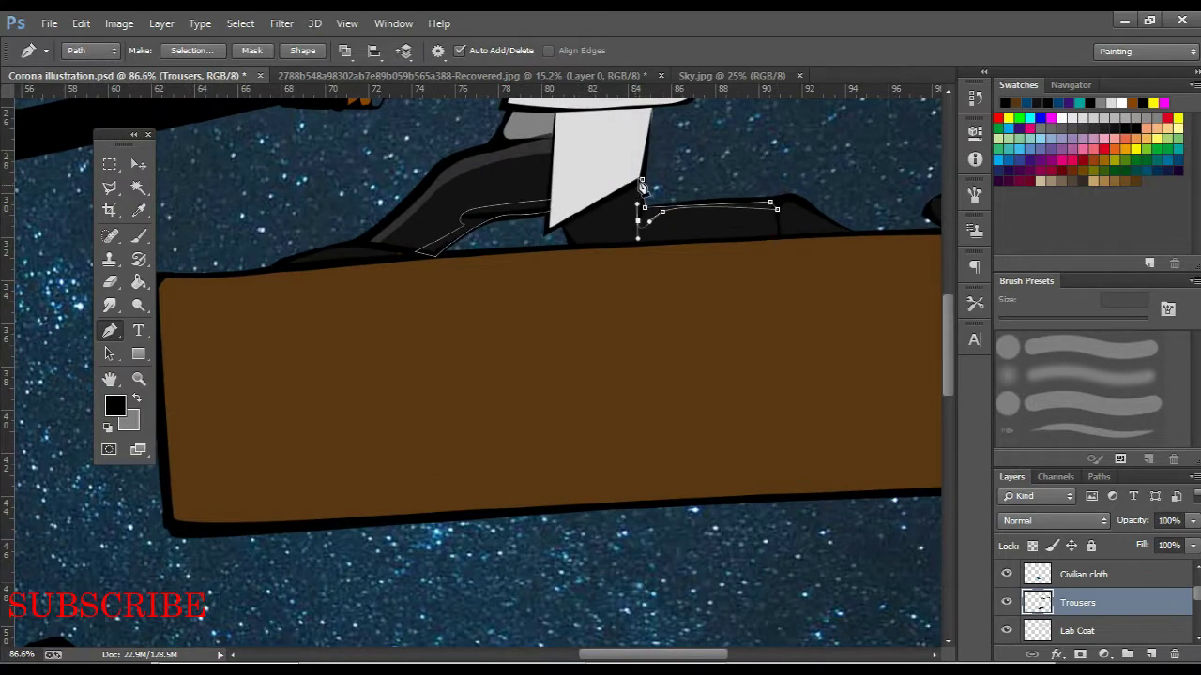
# Add a second lighter grey highlight fill on the other man's trousers
pyautogui.moveTo(567, 232)
pyautogui.mouseDown()
pyautogui.moveTo(462, 269)
pyautogui.moveTo(706, 236)
pyautogui.mouseUp()
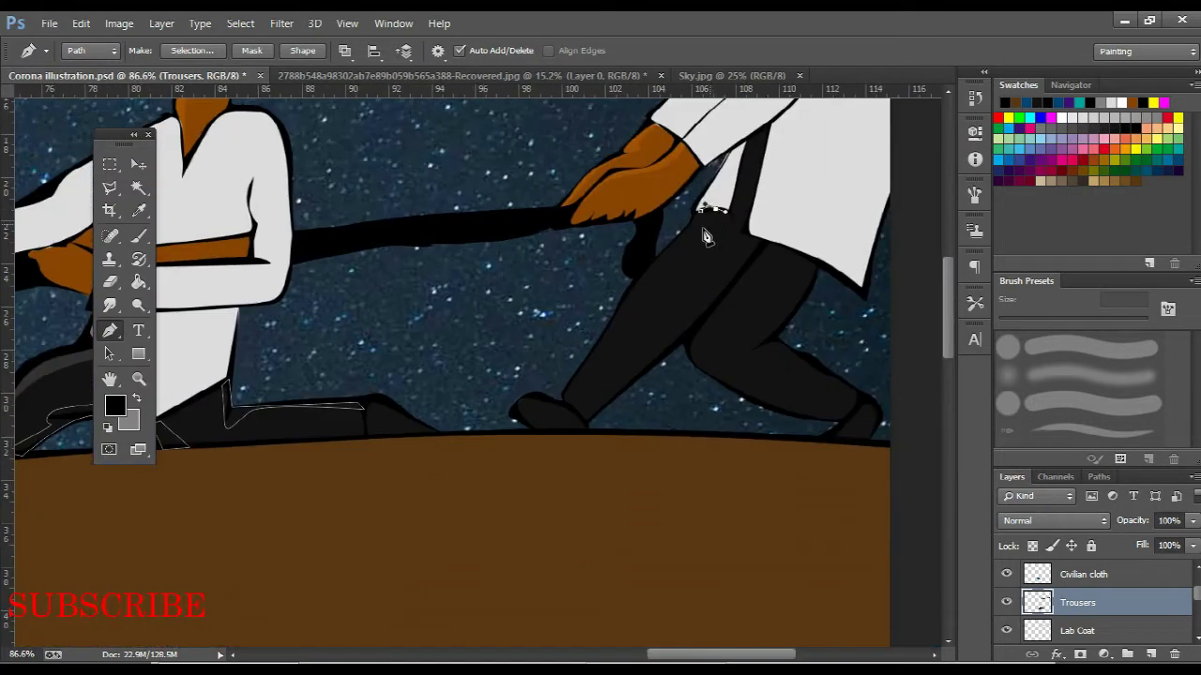
pyautogui.rightClick(701, 218)
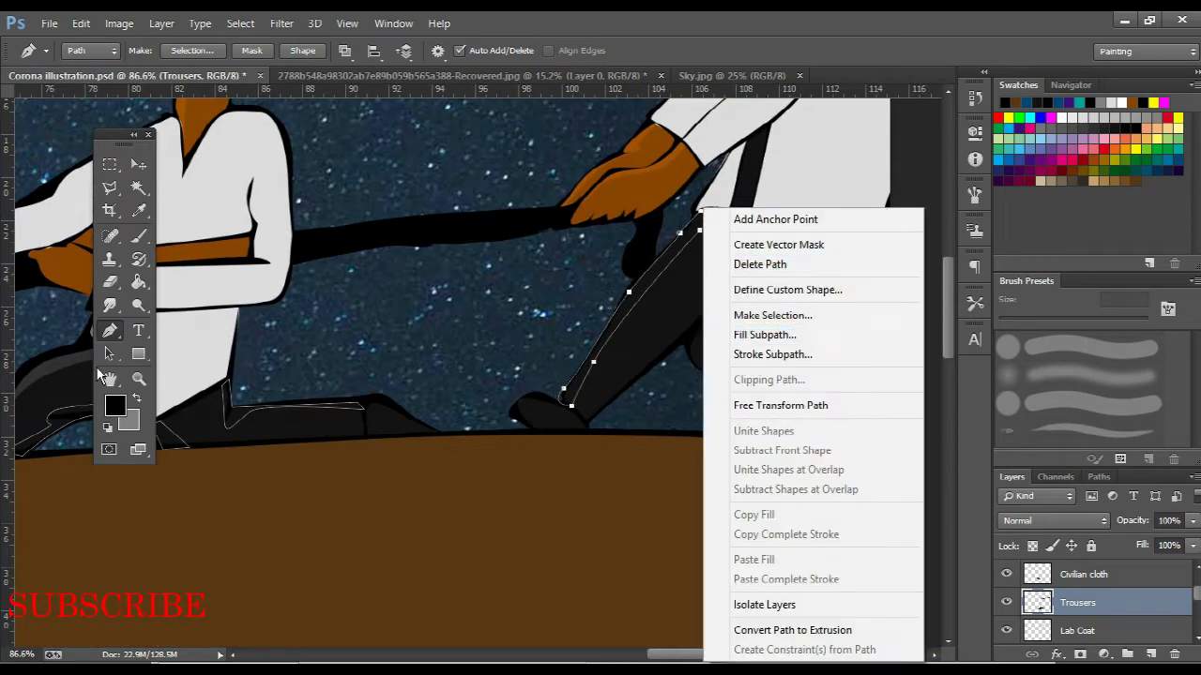
pyautogui.click(830, 286)
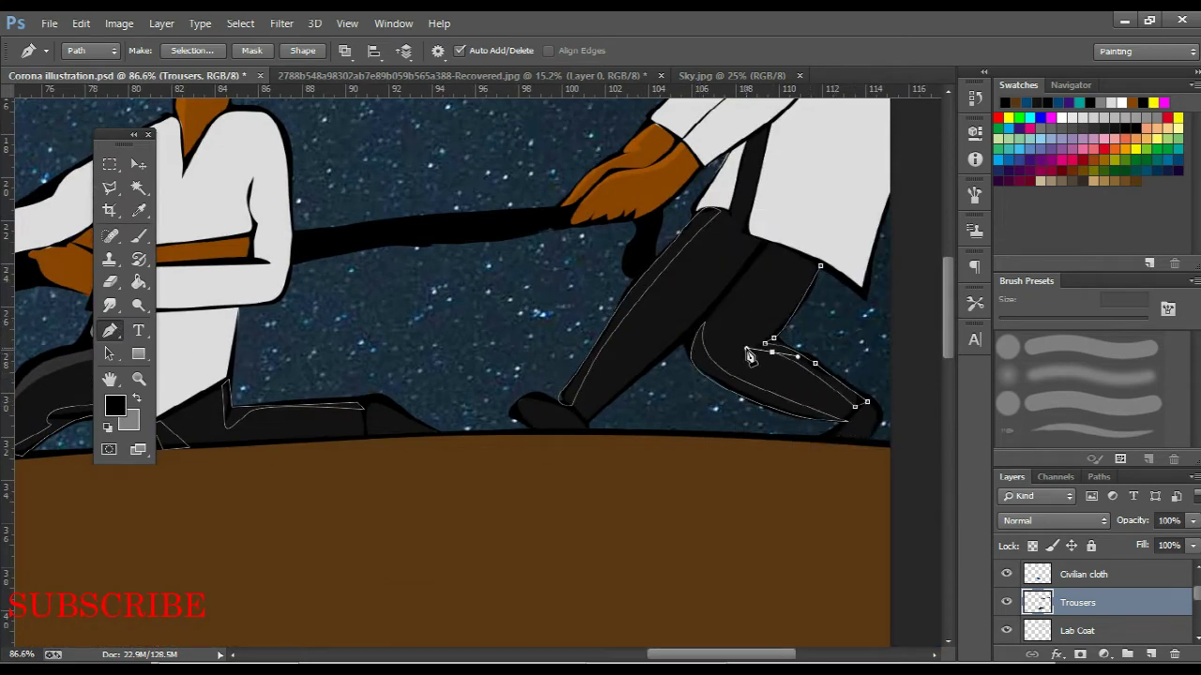
pyautogui.scroll(-5, 427, 433)
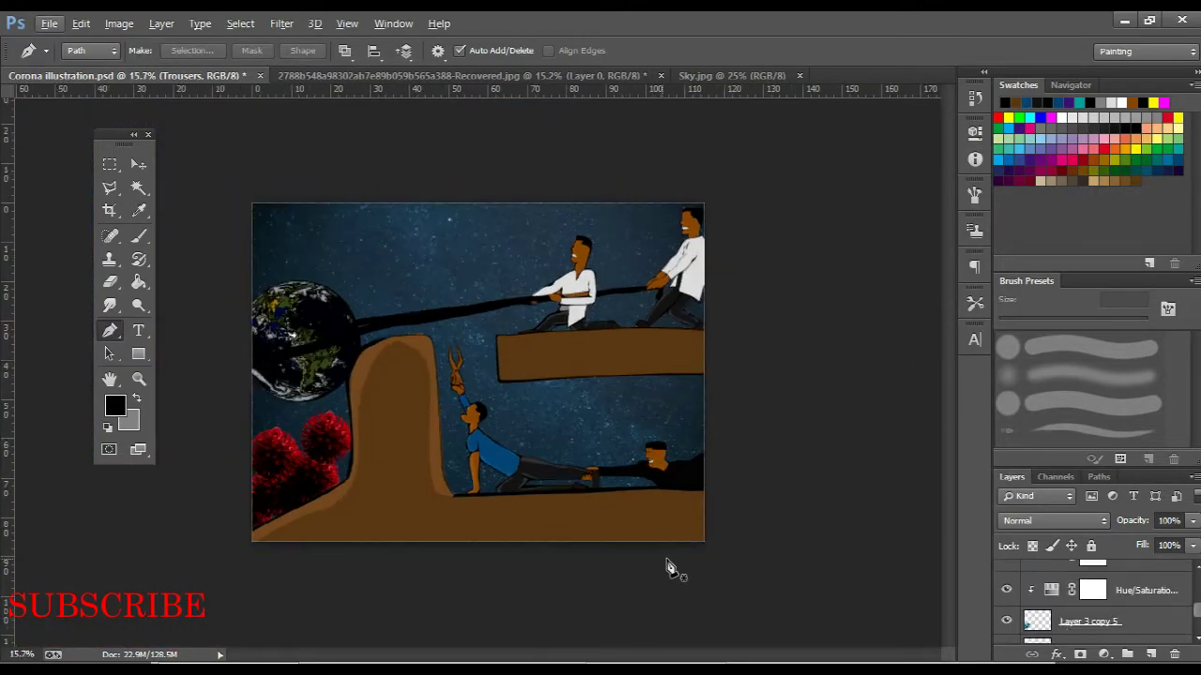
# Mute the selected brown cliff and ledge with Hue/Saturation (-32, -13)
pyautogui.keyDown('shift'); pyautogui.click(626, 354); pyautogui.keyUp('shift')
pyautogui.hotkey('ctrl', 'l')
pyautogui.click(1023, 172)
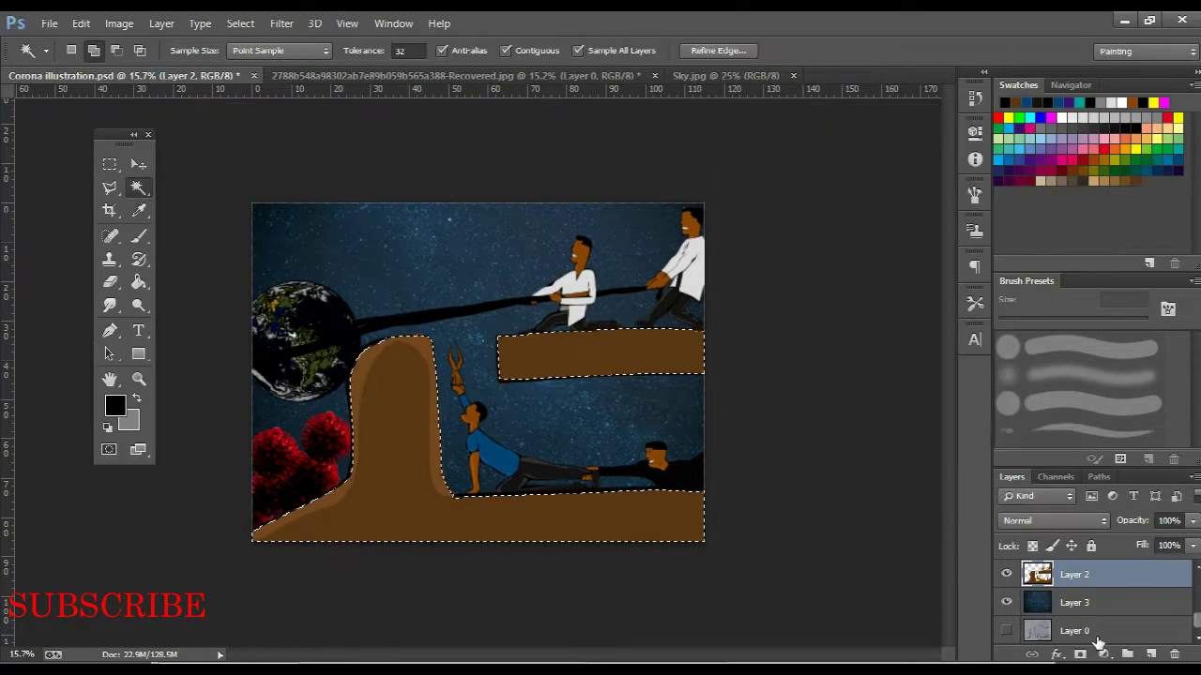
pyautogui.hotkey('ctrl', 'u')
pyautogui.moveTo(953, 345); pyautogui.dragTo(942, 346)
pyautogui.moveTo(953, 301)
pyautogui.mouseDown()
pyautogui.moveTo(925, 302)
pyautogui.moveTo(938, 302)
pyautogui.mouseUp()
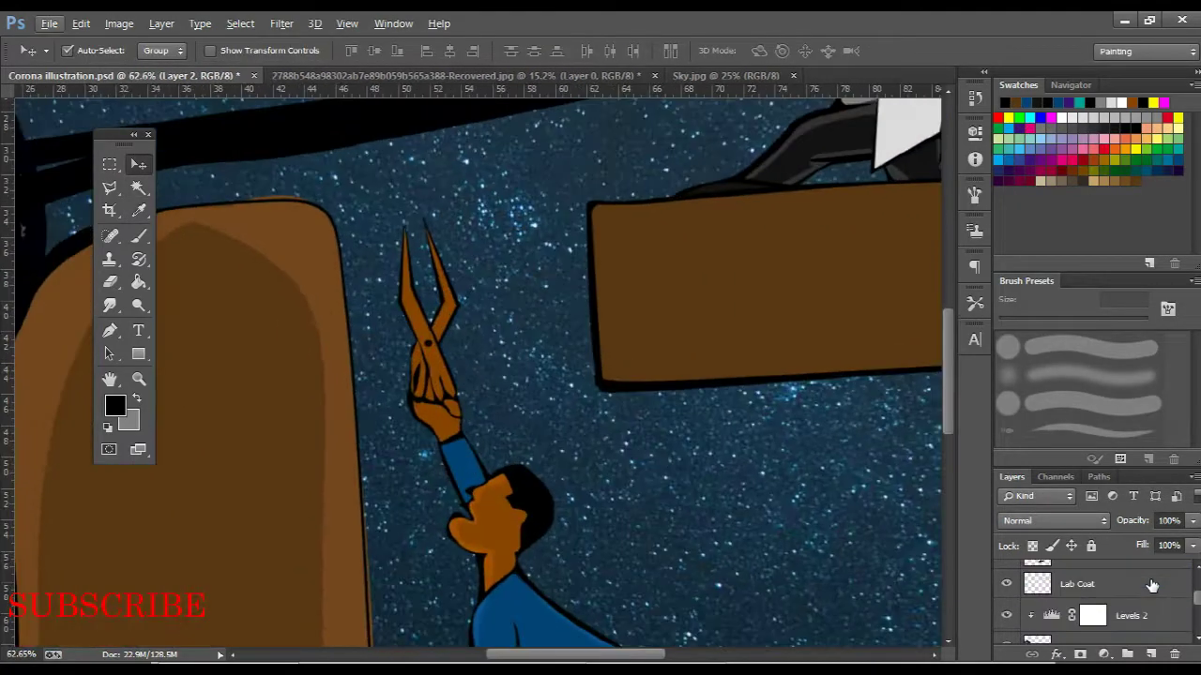
# Fill the scissors blades with grey on Layer 4 and fit the image on screen
pyautogui.click(420, 350)
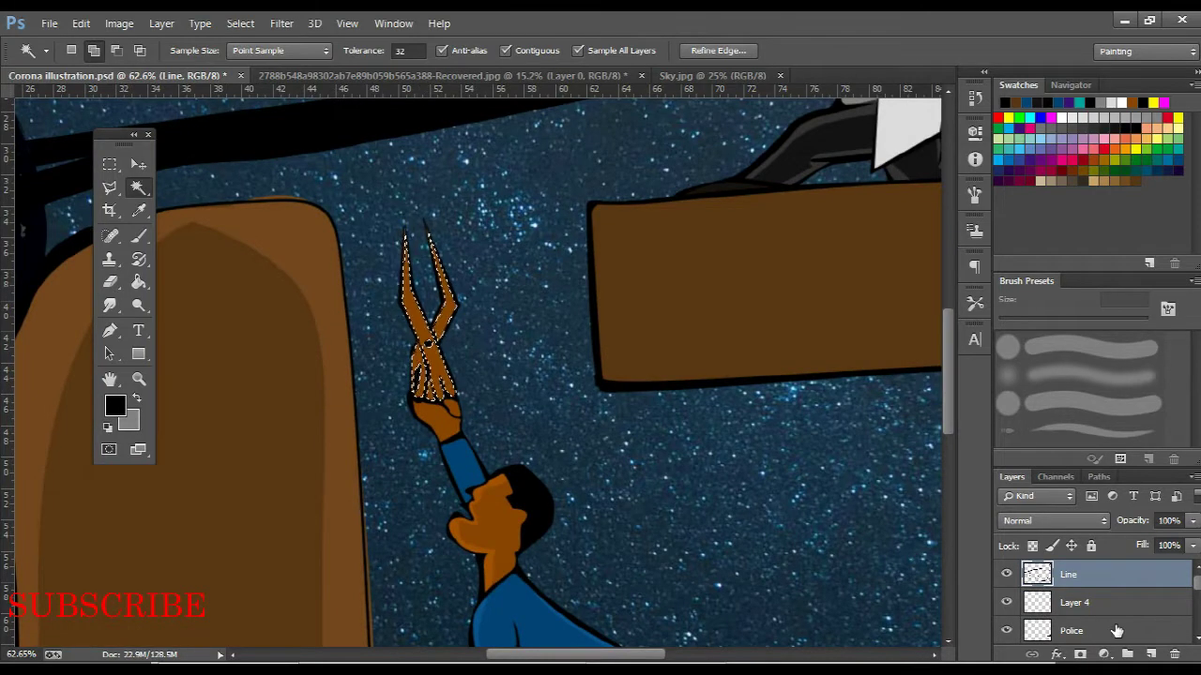
pyautogui.click(1074, 602)
pyautogui.press('x')
pyautogui.hotkey('alt', 'BackSpace')
pyautogui.press('b')
pyautogui.hotkey('ctrl', '0')
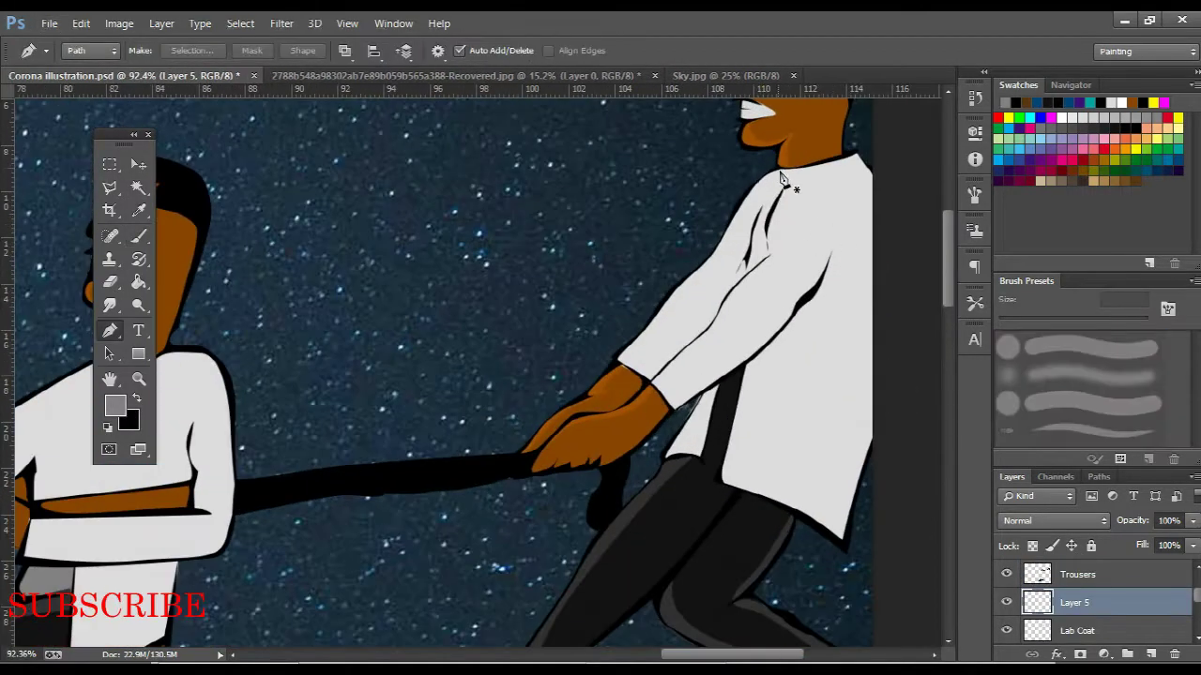
# Draw a Pen path outlining a shading area on the shirt sleeve
pyautogui.click(672, 289)
pyautogui.click(617, 358)
pyautogui.scroll(3, 619, 357)
pyautogui.click(639, 396)
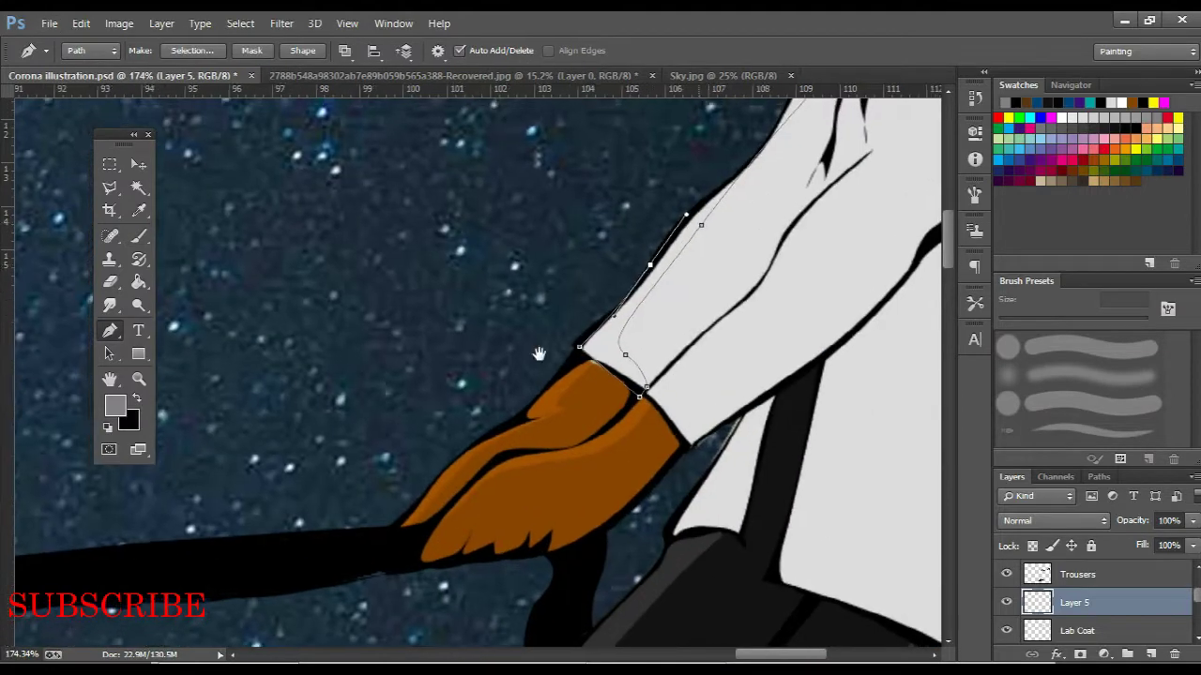
pyautogui.moveTo(538, 354); pyautogui.dragTo(368, 514)
pyautogui.click(715, 147)
pyautogui.scroll(-3, 705, 165)
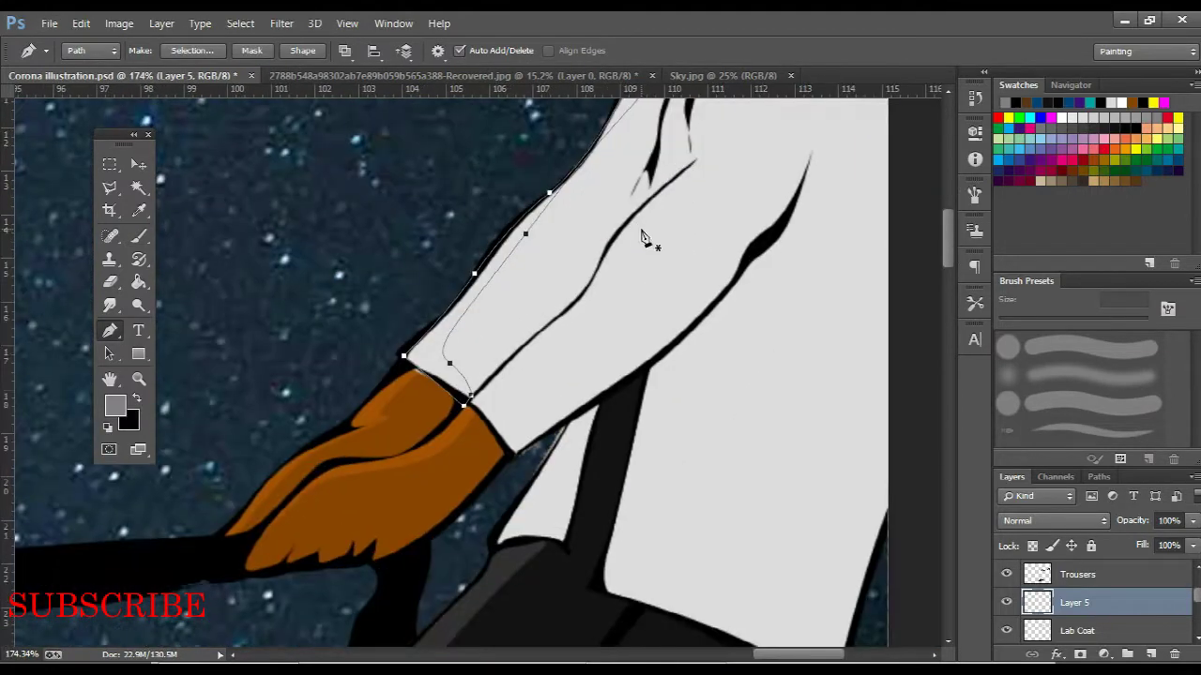
pyautogui.scroll(-2, 706, 165)
# Fill the sleeve shading path with white
pyautogui.rightClick(600, 300)
pyautogui.click(657, 394)
pyautogui.click(874, 207)
pyautogui.click(812, 251)
pyautogui.press('Return')
pyautogui.press('Return')
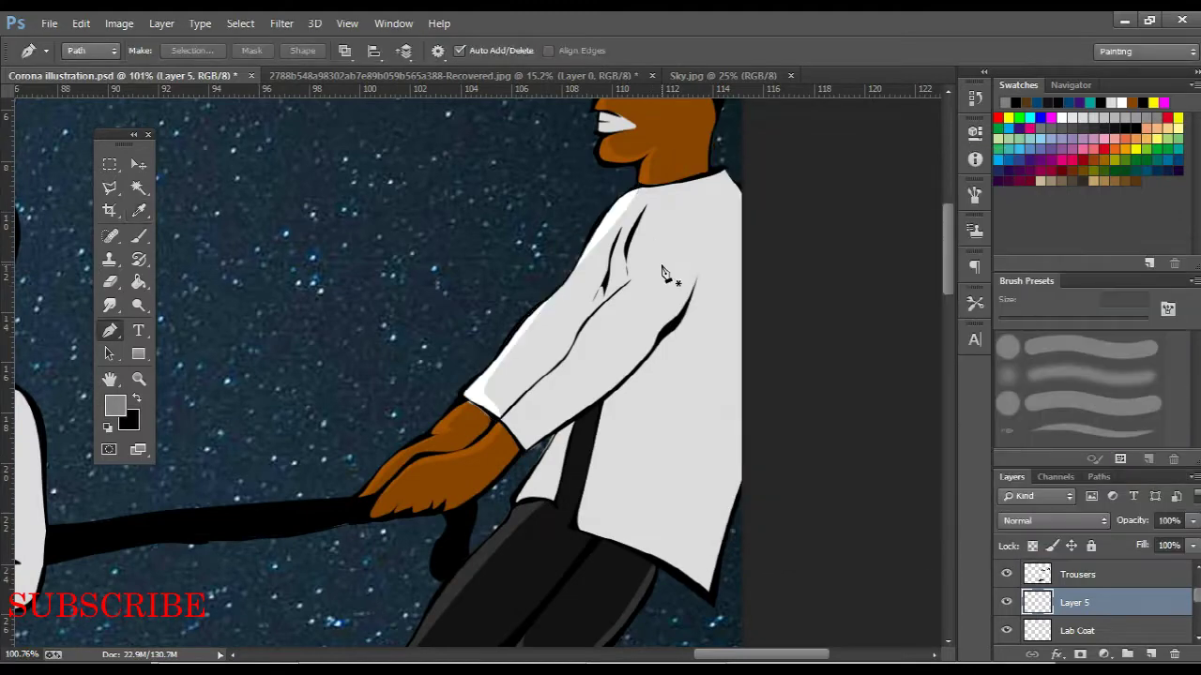
pyautogui.scroll(2, 662, 257)
pyautogui.scroll(1, 672, 166)
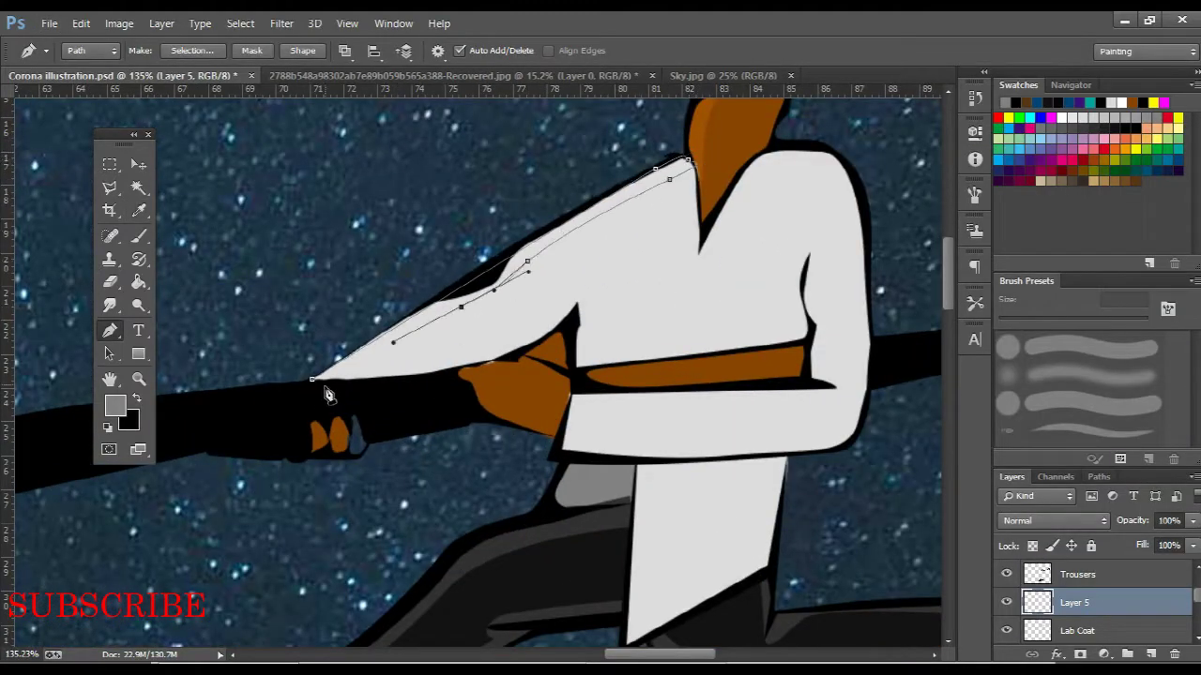
pyautogui.rightClick(312, 387)
pyautogui.scroll(-2, 552, 366)
pyautogui.scroll(2, 551, 366)
# Draw and fill a shading path along the shirt beside the belt
pyautogui.click(756, 232)
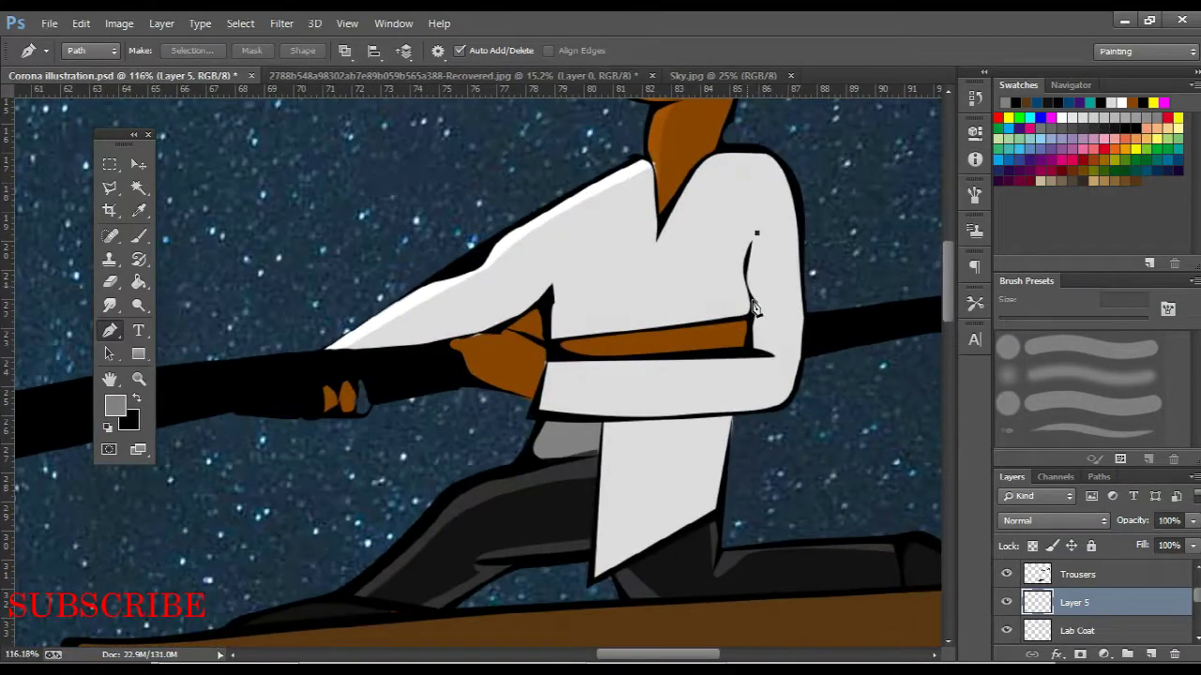
pyautogui.click(746, 348)
pyautogui.click(539, 358)
pyautogui.rightClick(762, 235)
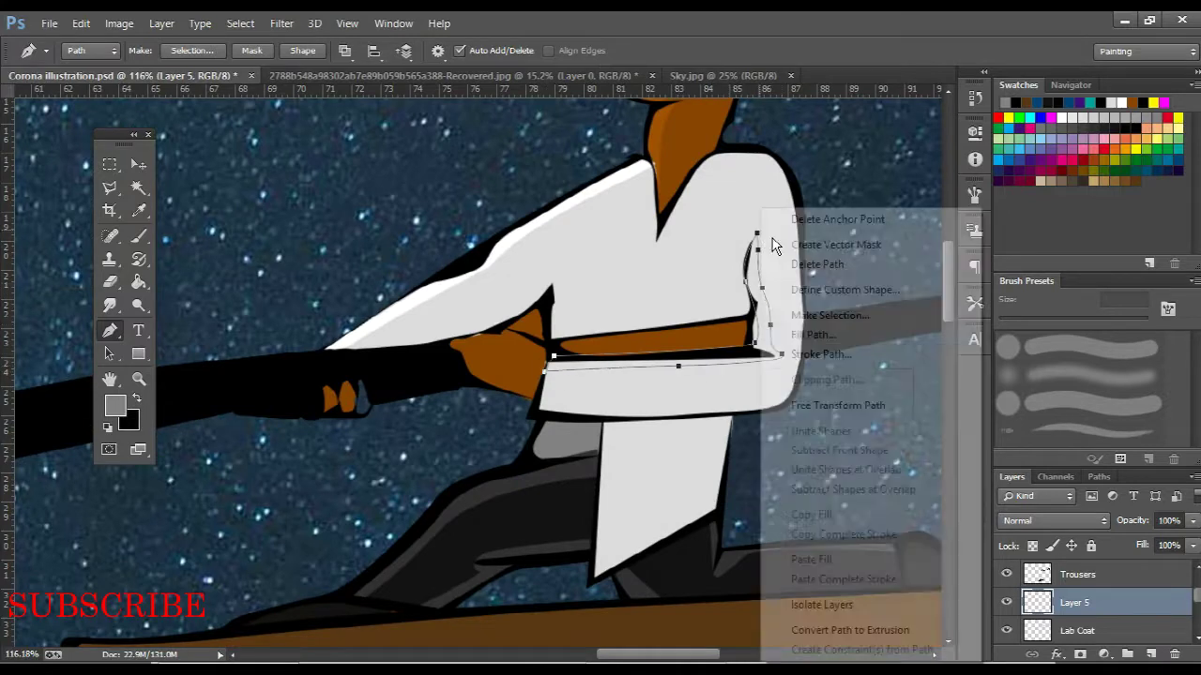
pyautogui.click(806, 375)
pyautogui.press('Return')
pyautogui.press('Return')
pyautogui.scroll(-1, 722, 366)
# Brush a black line along the belt
pyautogui.press('b')
pyautogui.scroll(-2, 722, 366)
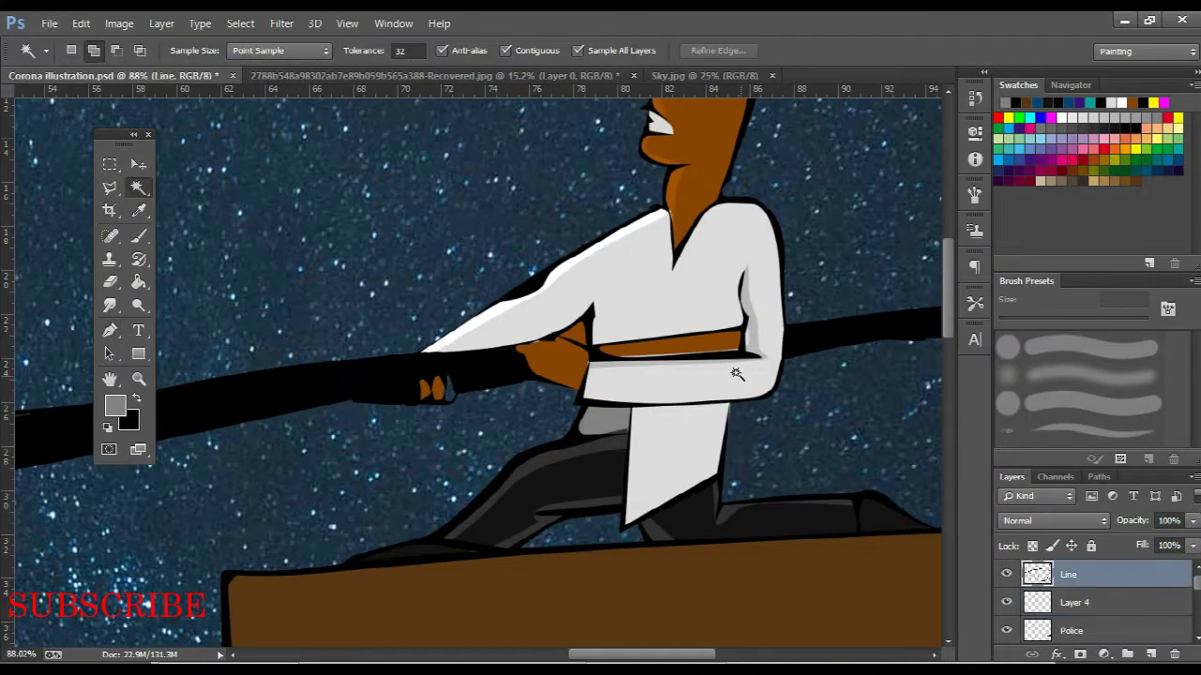
pyautogui.moveTo(591, 349); pyautogui.dragTo(741, 342)
pyautogui.press('x')
pyautogui.scroll(-1, 748, 347)
pyautogui.scroll(2, 749, 347)
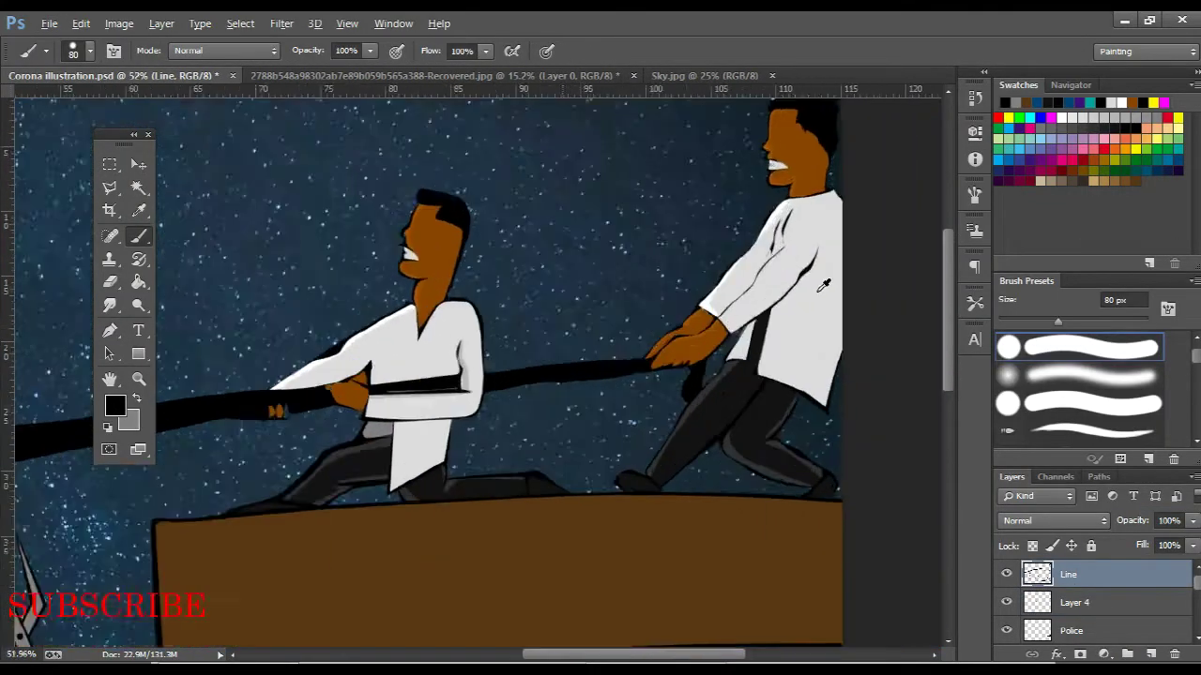
pyautogui.scroll(1, 749, 347)
# On Layer 5, fill another sleeve shading path
pyautogui.click(1113, 611)
pyautogui.press('p')
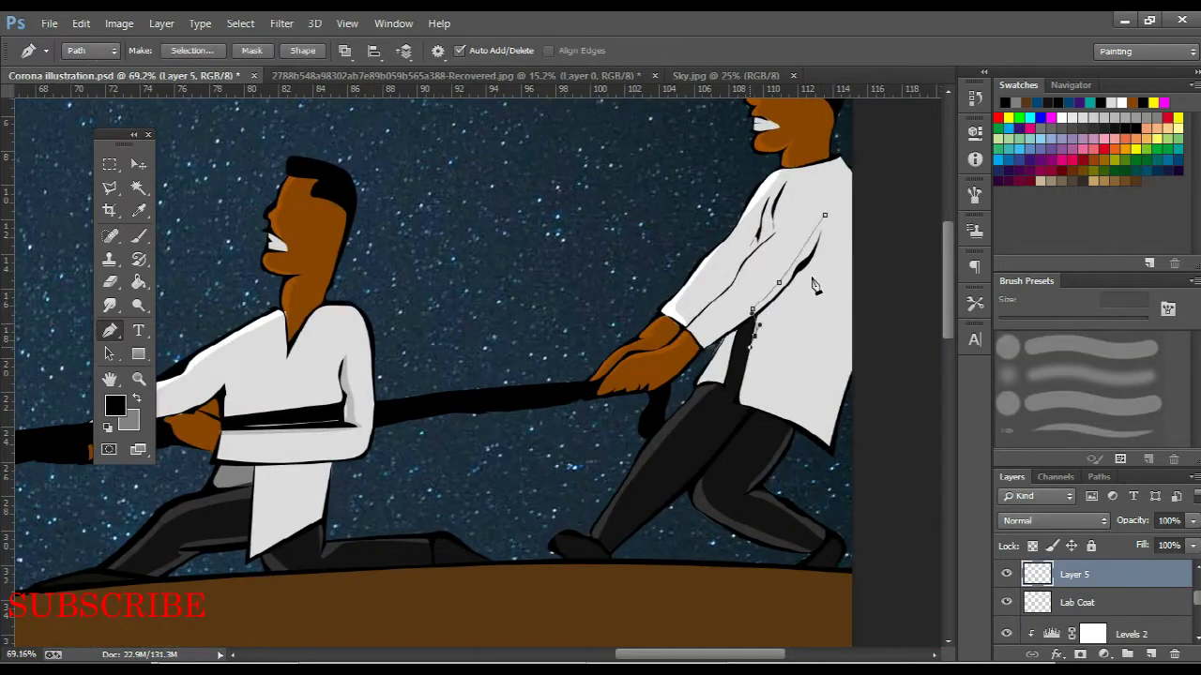
pyautogui.rightClick(813, 276)
pyautogui.click(844, 330)
pyautogui.press('Return')
pyautogui.scroll(-3, 619, 394)
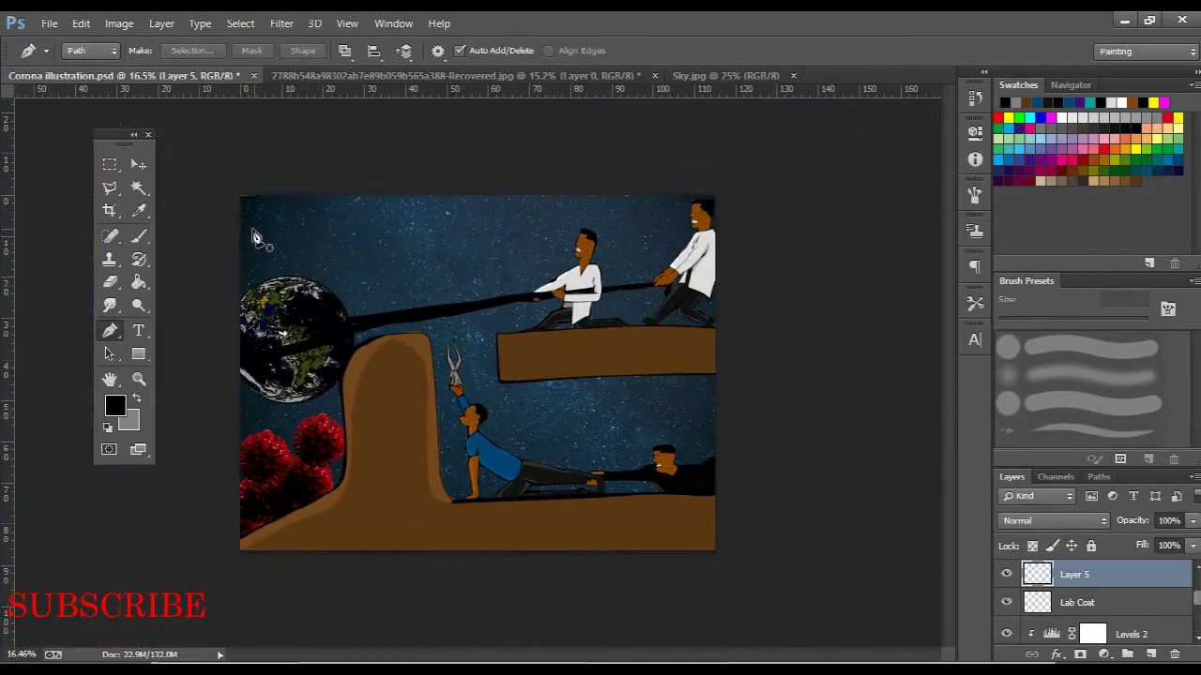
pyautogui.scroll(3, 254, 235)
# Set up an 800 px soft round brush with Flow 9%
pyautogui.scroll(-3, 254, 235)
pyautogui.press('b')
pyautogui.rightClick(490, 296)
pyautogui.doubleClick(642, 426)
pyautogui.moveTo(713, 544); pyautogui.dragTo(432, 544)
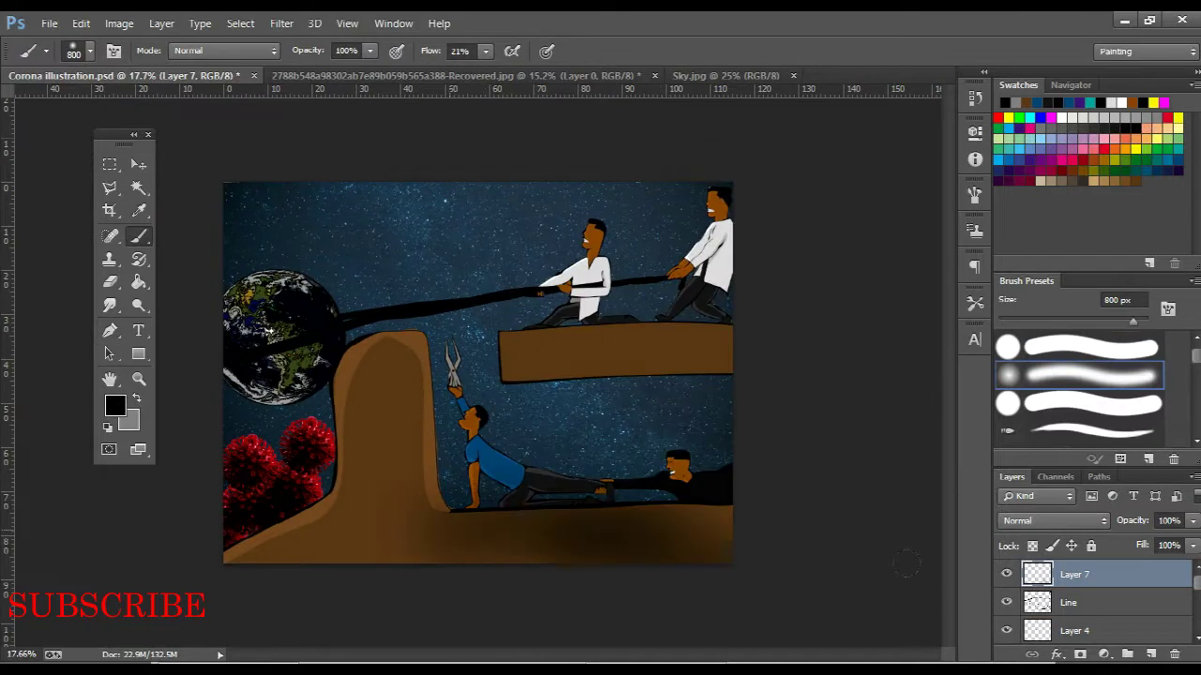
pyautogui.hotkey('ctrl', 'z')
pyautogui.doubleClick(458, 51)
pyautogui.write('9')
# Paint black along the bottom, top and left edges, erasing it off the virus clusters
pyautogui.moveTo(713, 544)
pyautogui.mouseDown()
pyautogui.moveTo(310, 531)
pyautogui.moveTo(218, 542)
pyautogui.mouseUp()
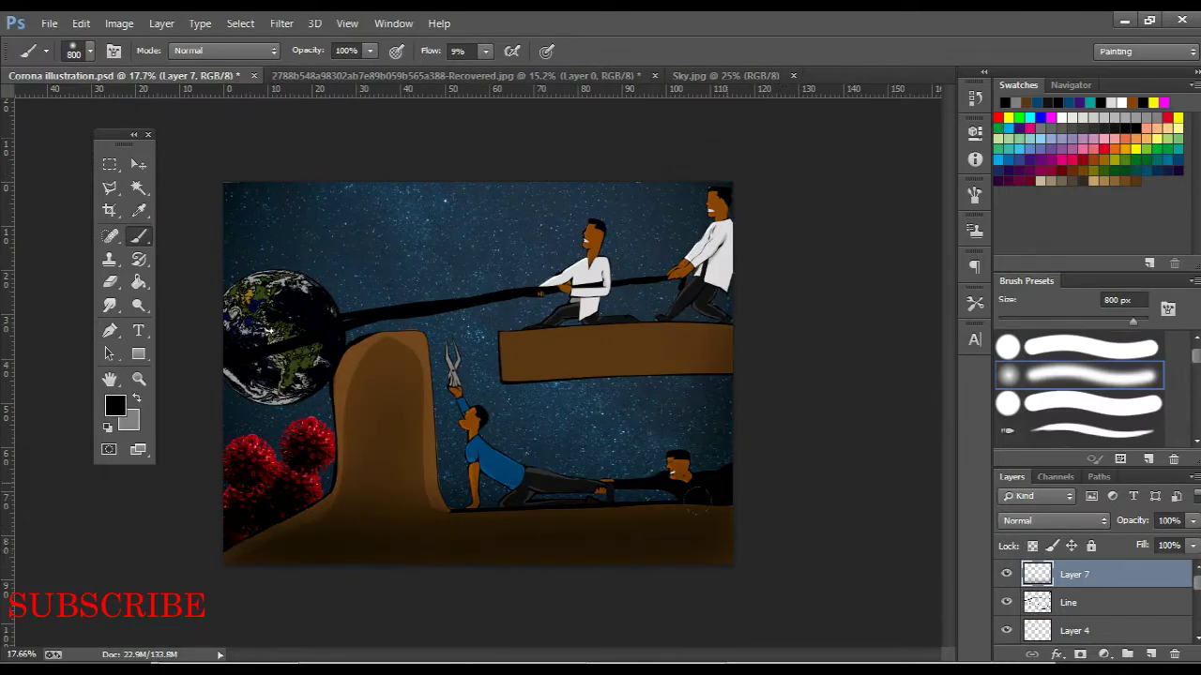
pyautogui.moveTo(272, 192); pyautogui.dragTo(732, 211)
pyautogui.moveTo(240, 277); pyautogui.dragTo(220, 450)
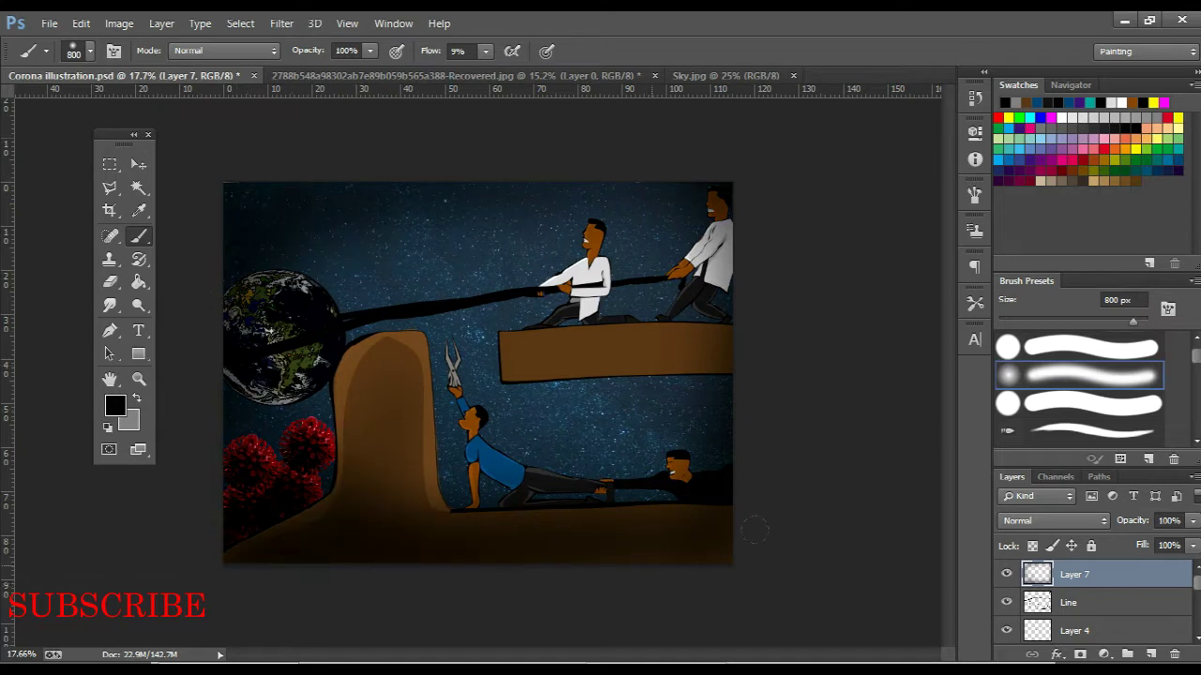
pyautogui.moveTo(704, 494); pyautogui.dragTo(621, 540)
pyautogui.press('[')
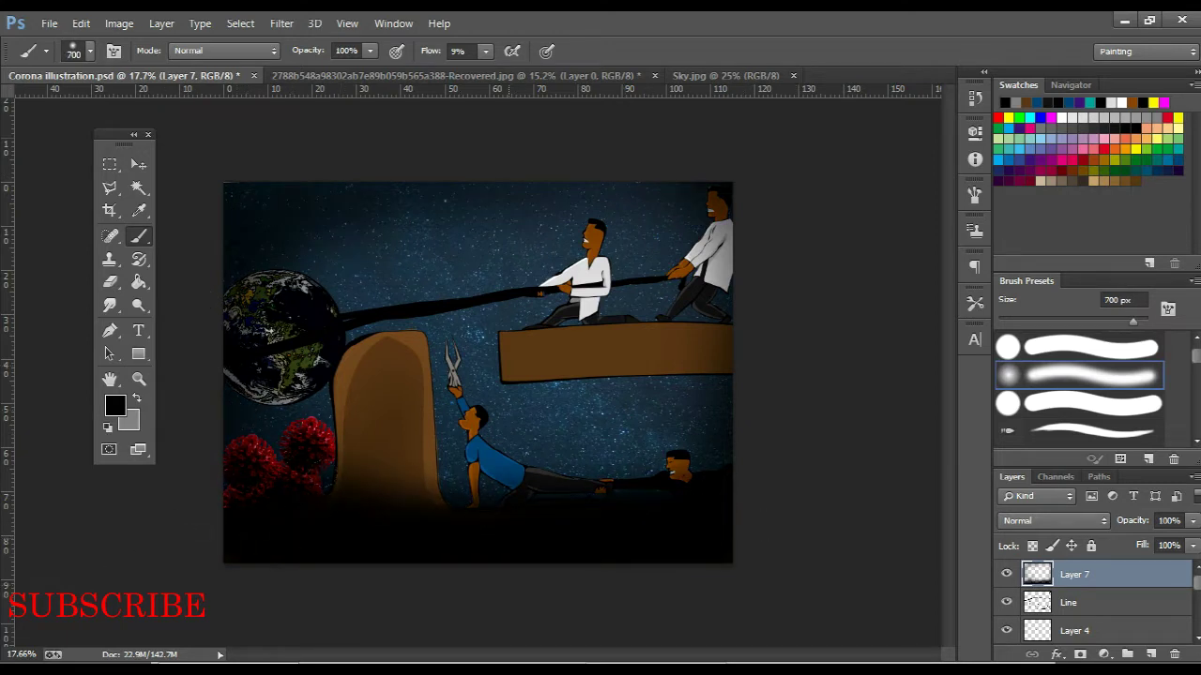
pyautogui.press('e')
pyautogui.moveTo(267, 483); pyautogui.dragTo(234, 535)
pyautogui.press('b')
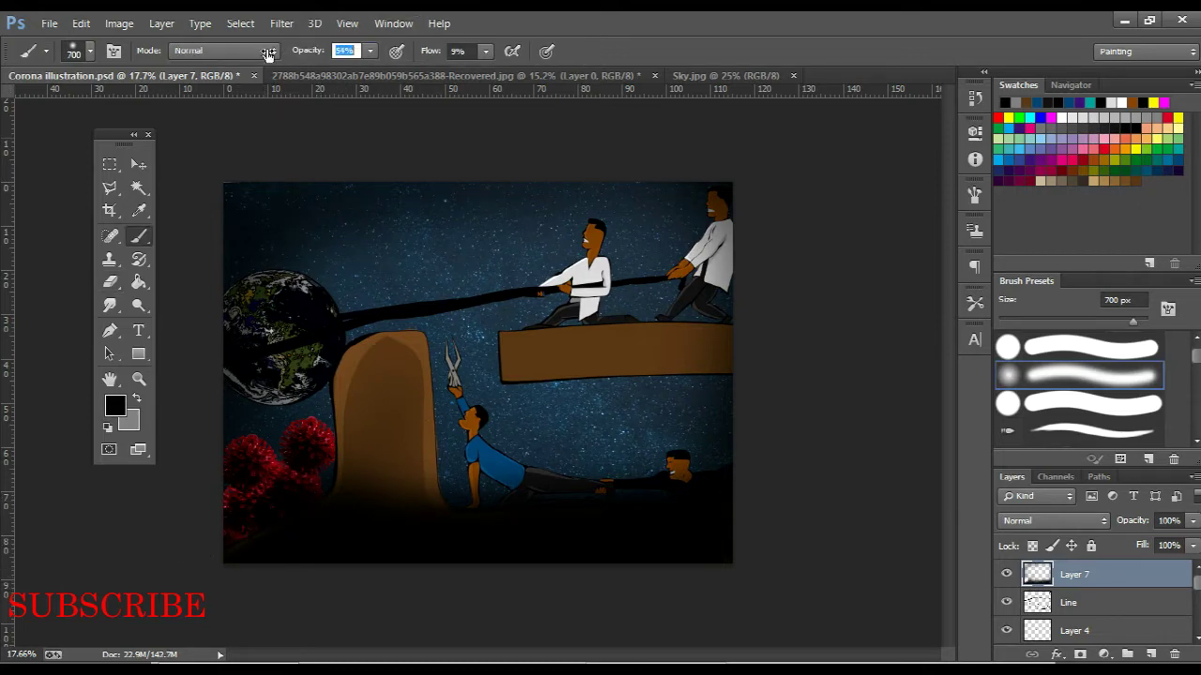